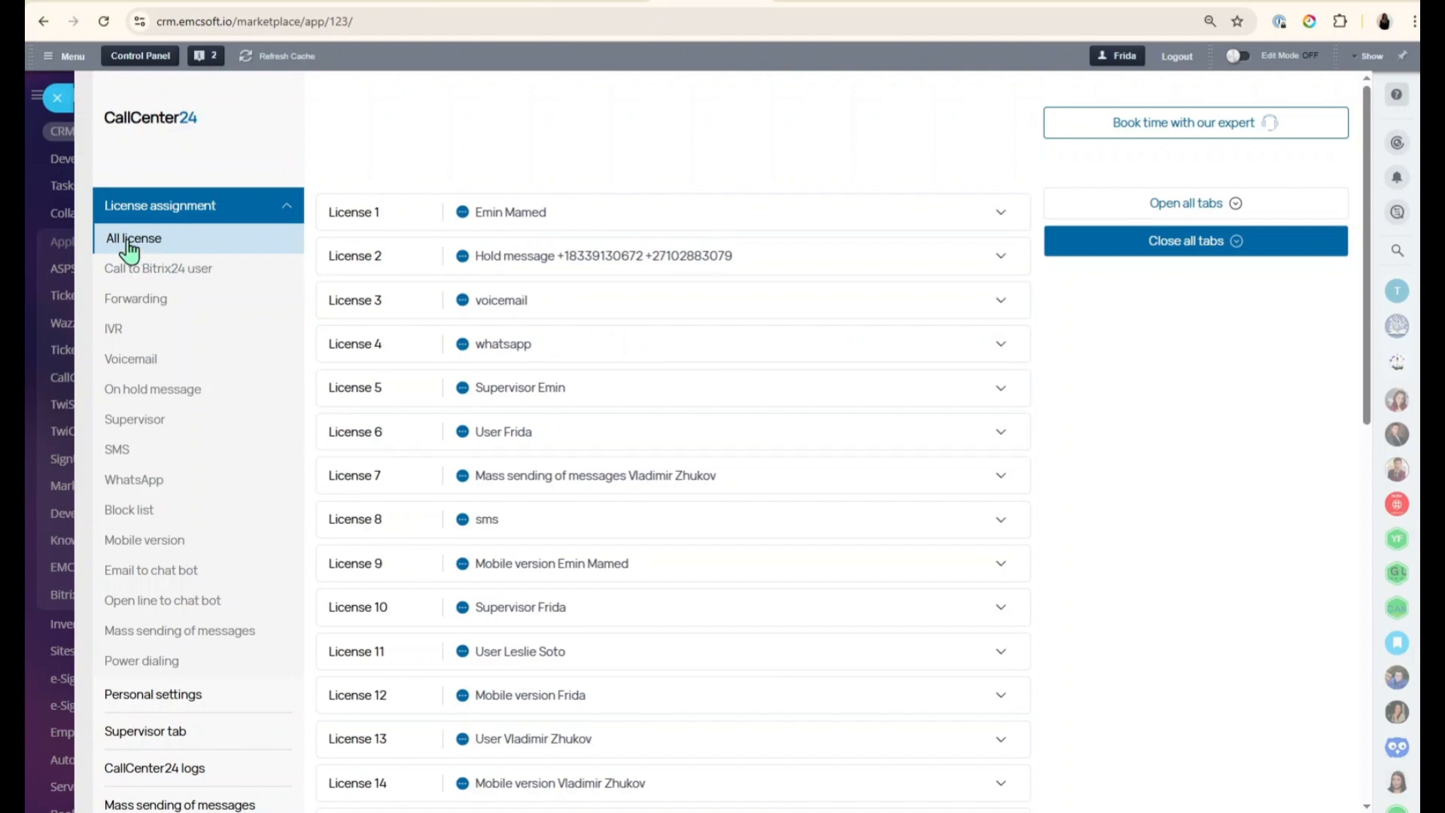
Review the license assignments for Call to Bitrix24 user, IVR, Voicemail, Supervisor, SMS and WhatsApp, returning to Call to Bitrix24 user.
{"action": "left_click", "coordinate": [131, 270]}
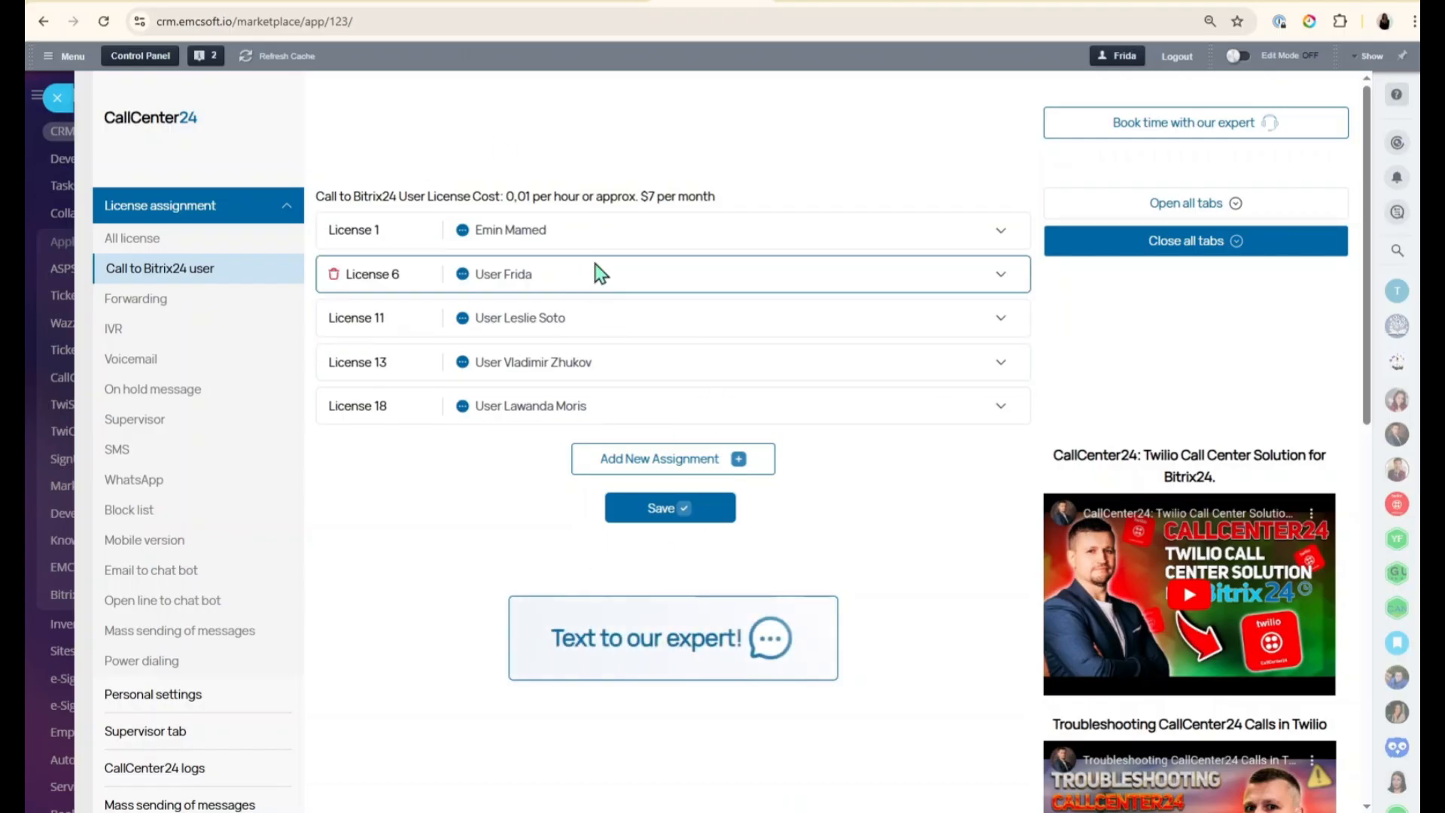
{"action": "left_click", "coordinate": [134, 340]}
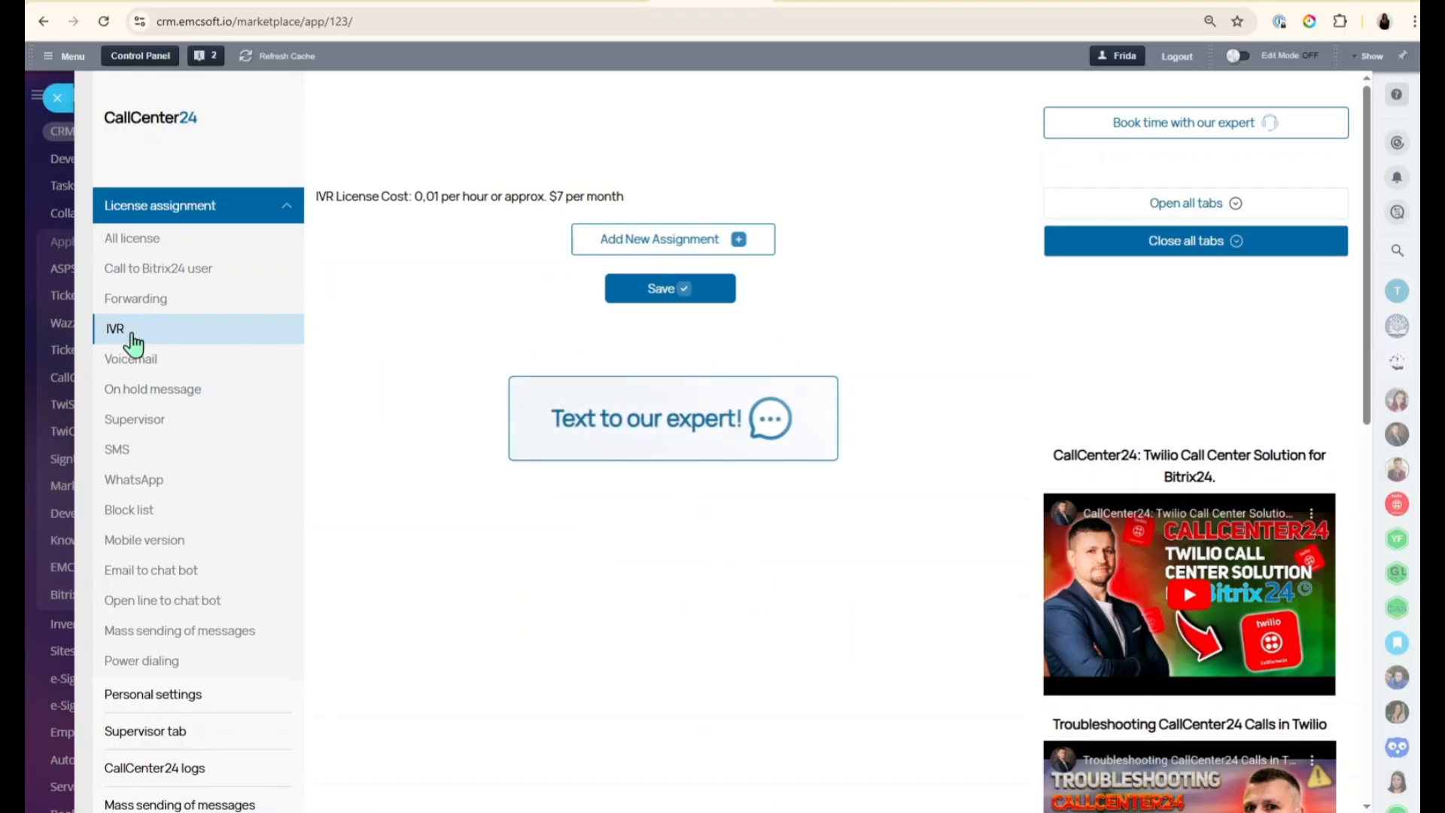
{"action": "left_click", "coordinate": [187, 370]}
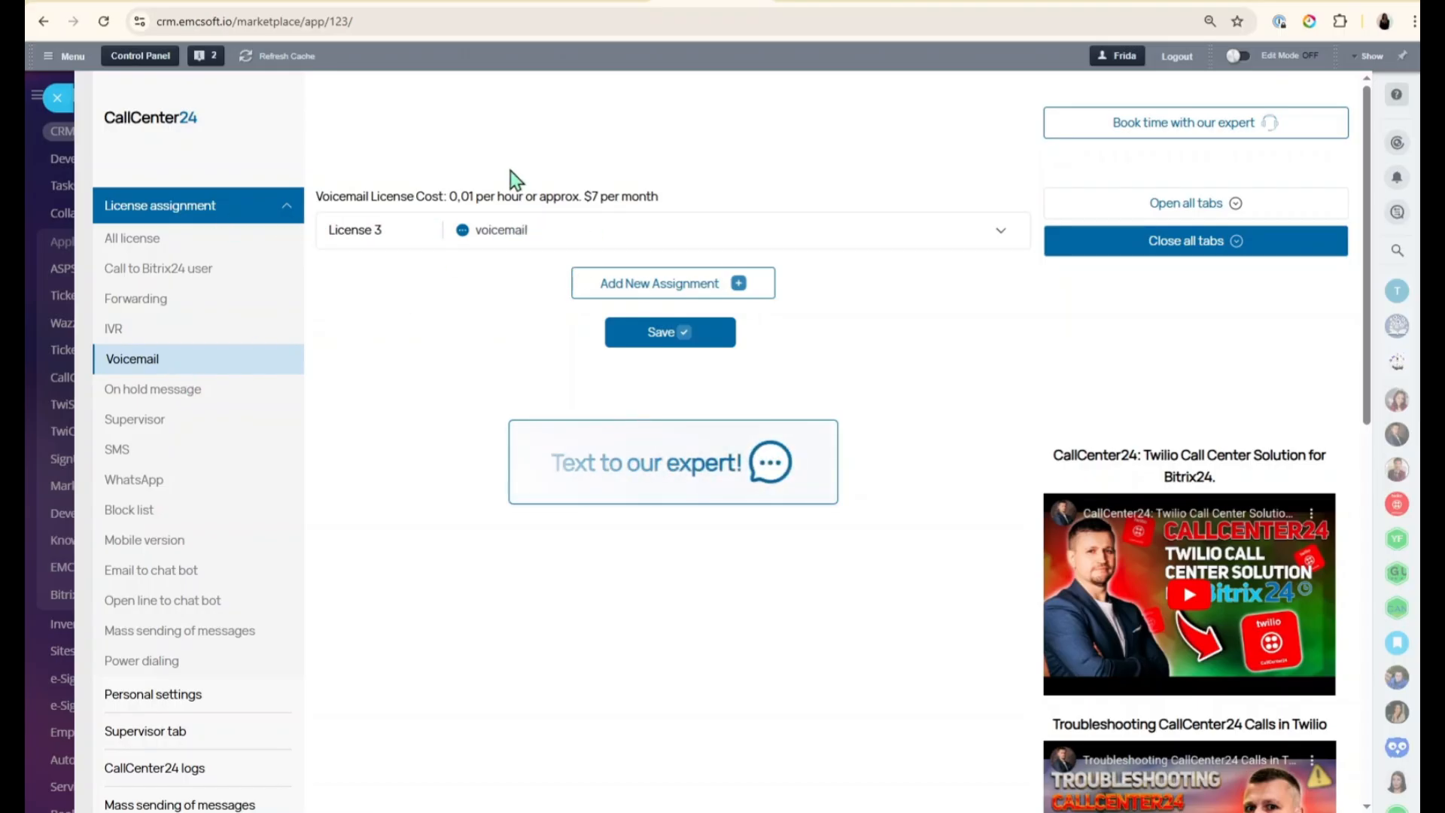
{"action": "left_click", "coordinate": [141, 424]}
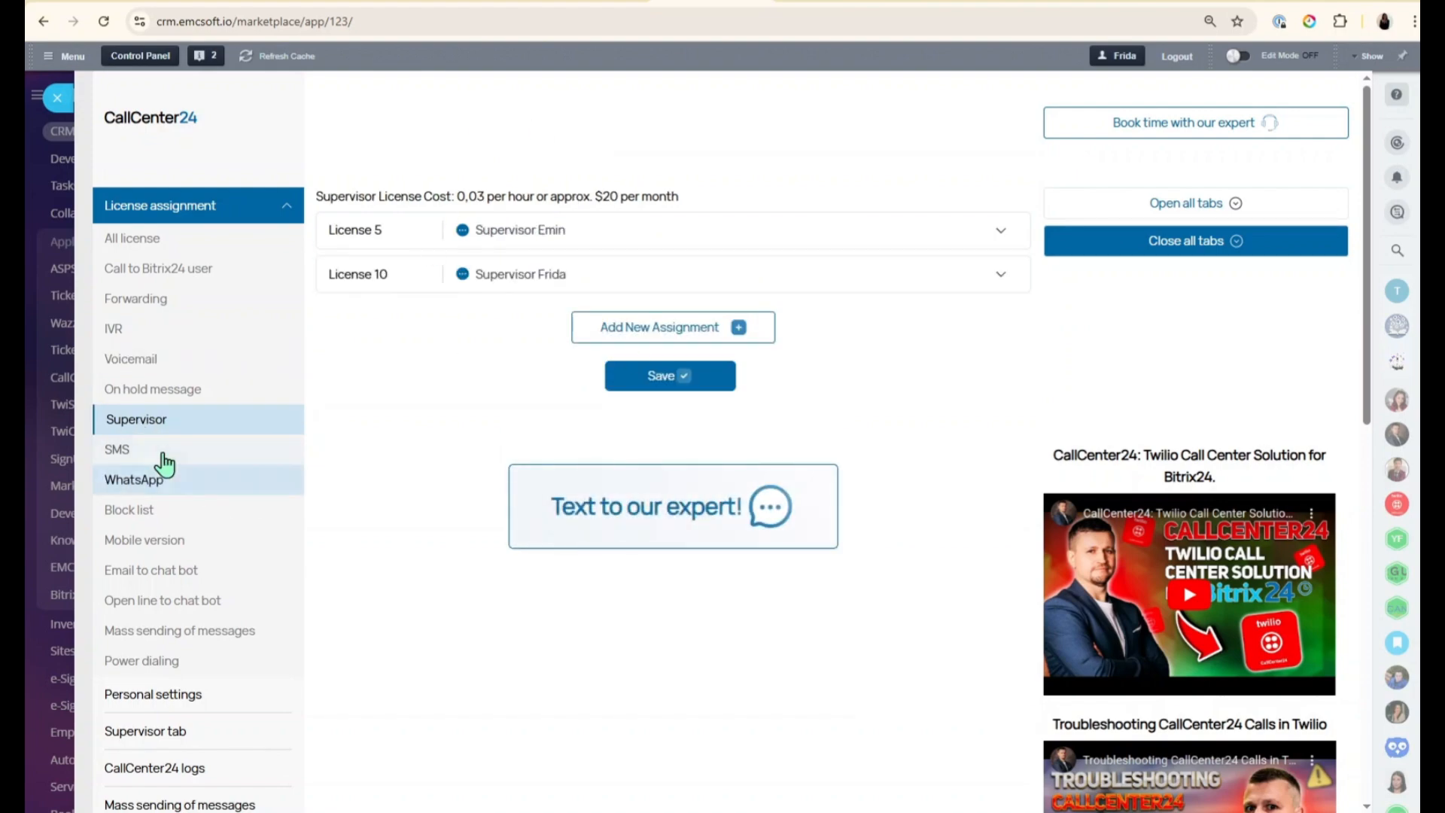
{"action": "left_click", "coordinate": [162, 454]}
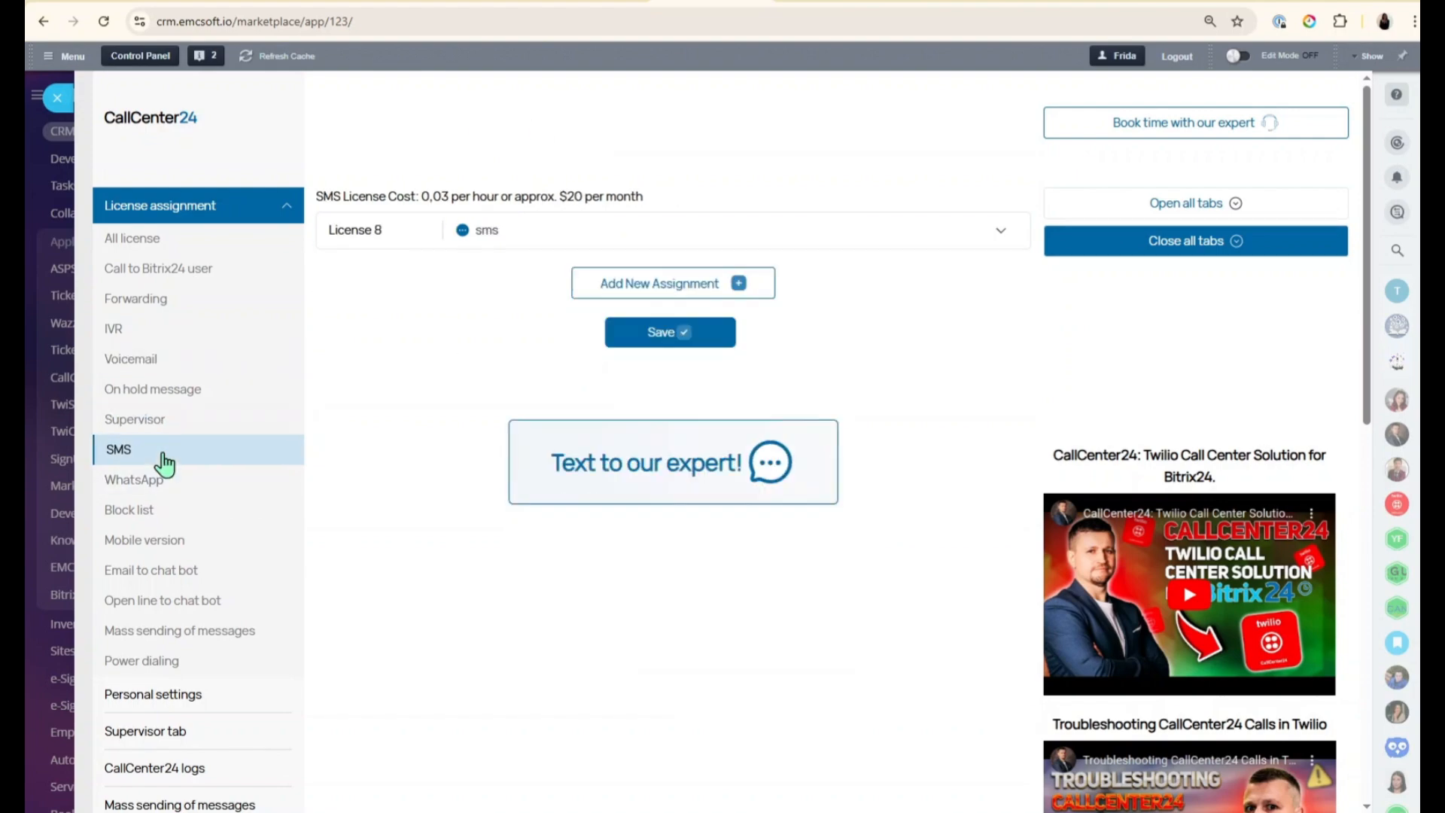
{"action": "left_click", "coordinate": [136, 488]}
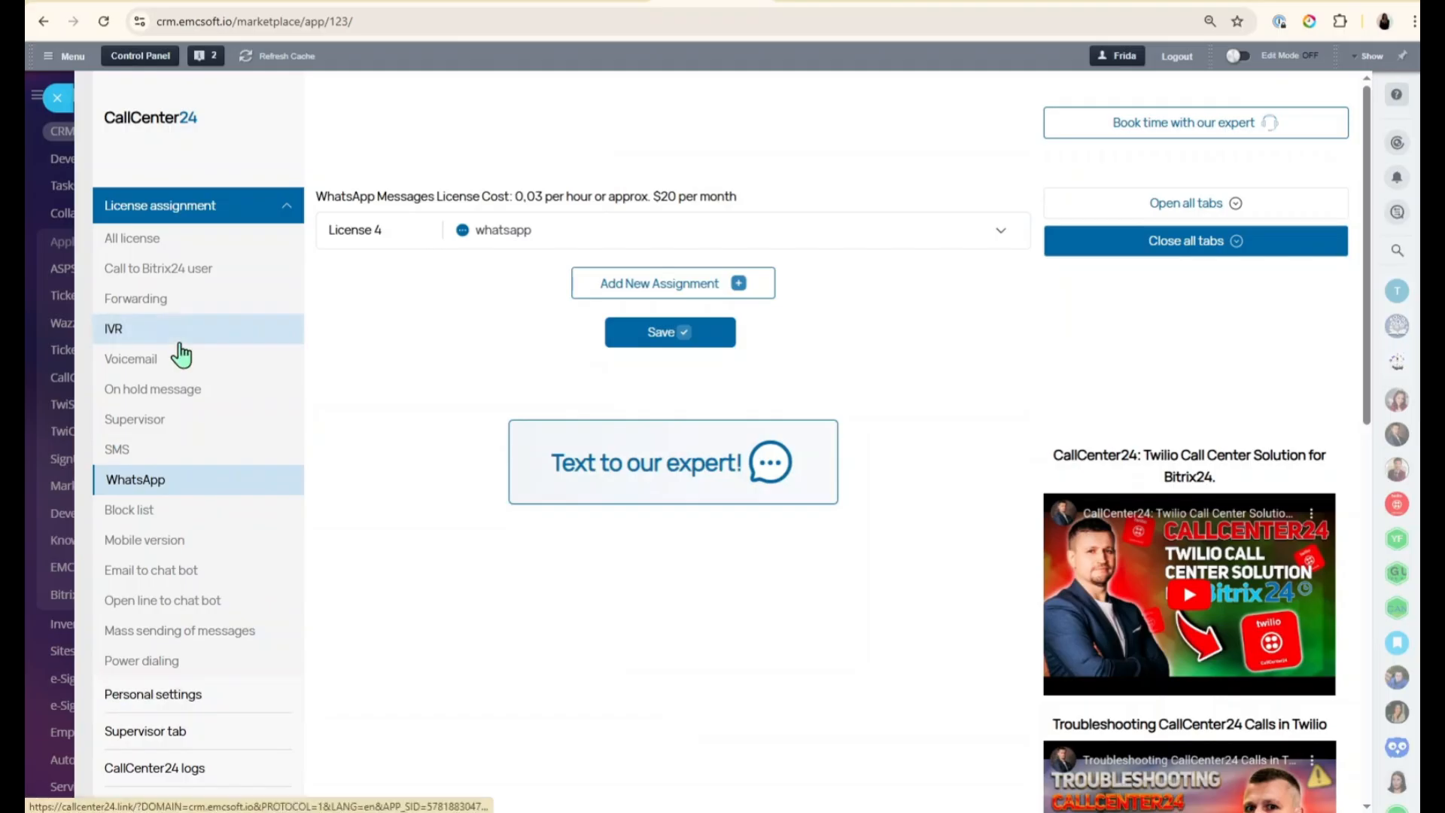
{"action": "left_click", "coordinate": [151, 271]}
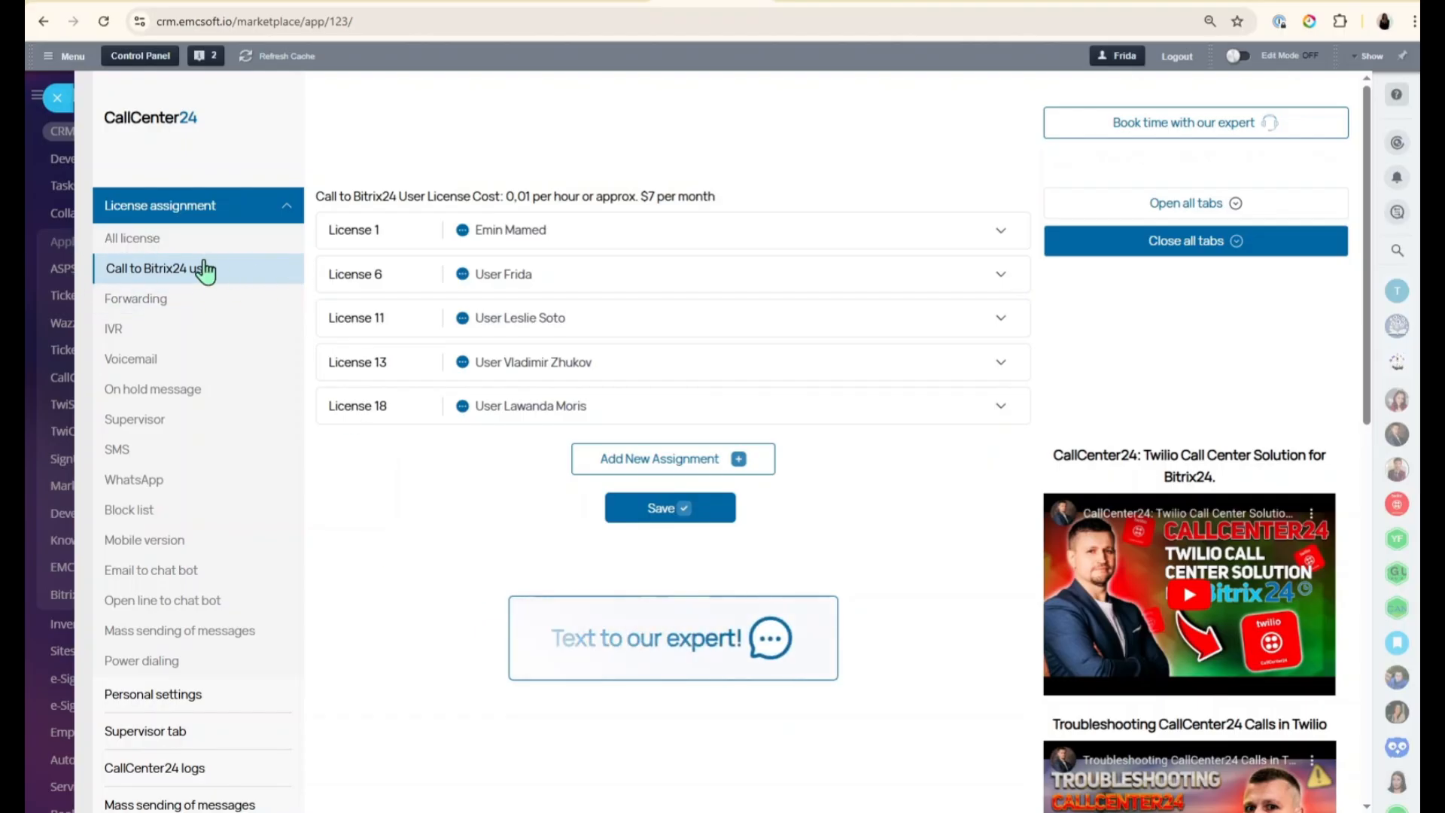
Close the license settings, open the test contact's record from the contact list, and choose the deal option in its call card.
{"action": "left_click", "coordinate": [57, 98]}
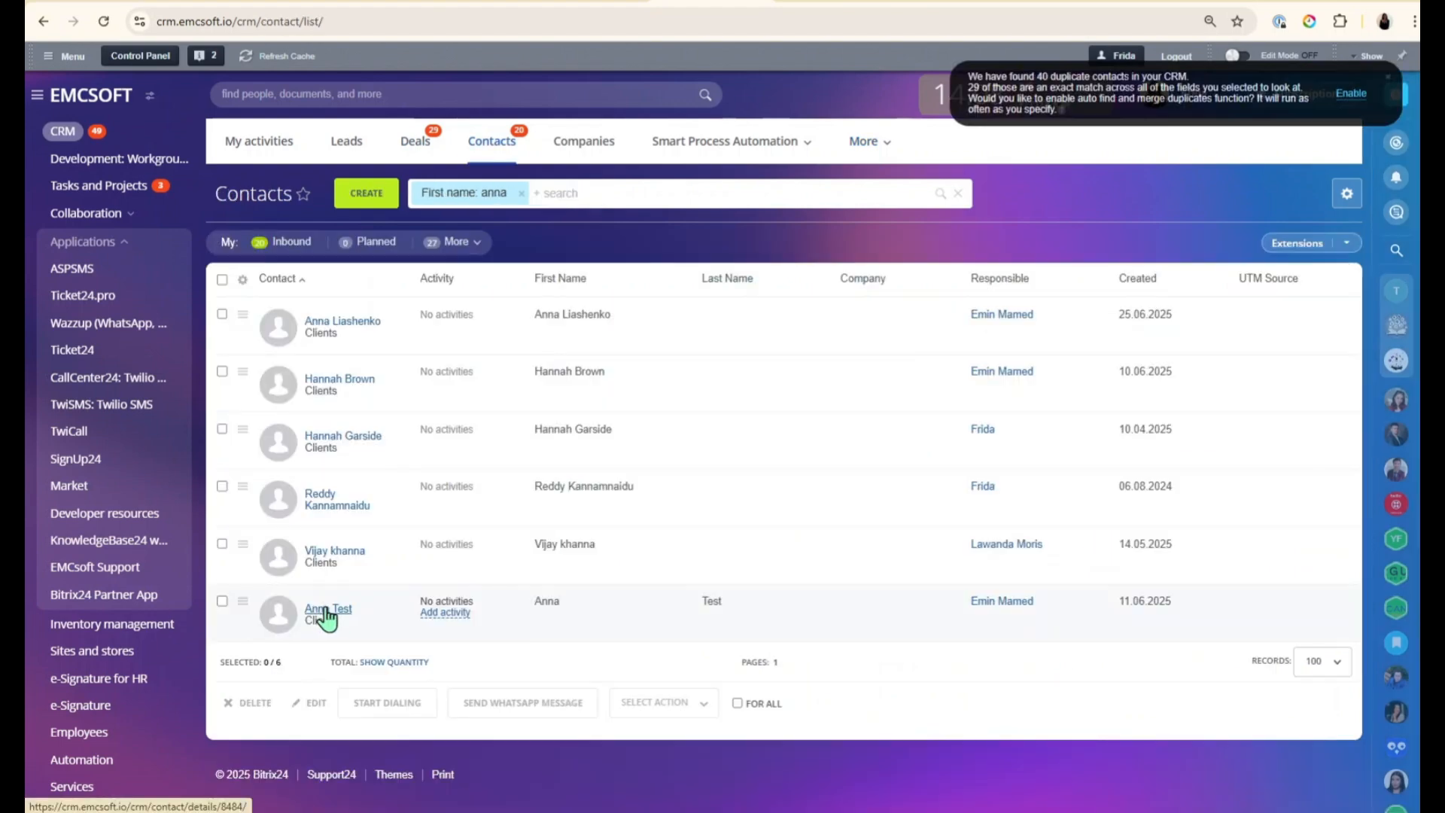
{"action": "left_click", "coordinate": [323, 612]}
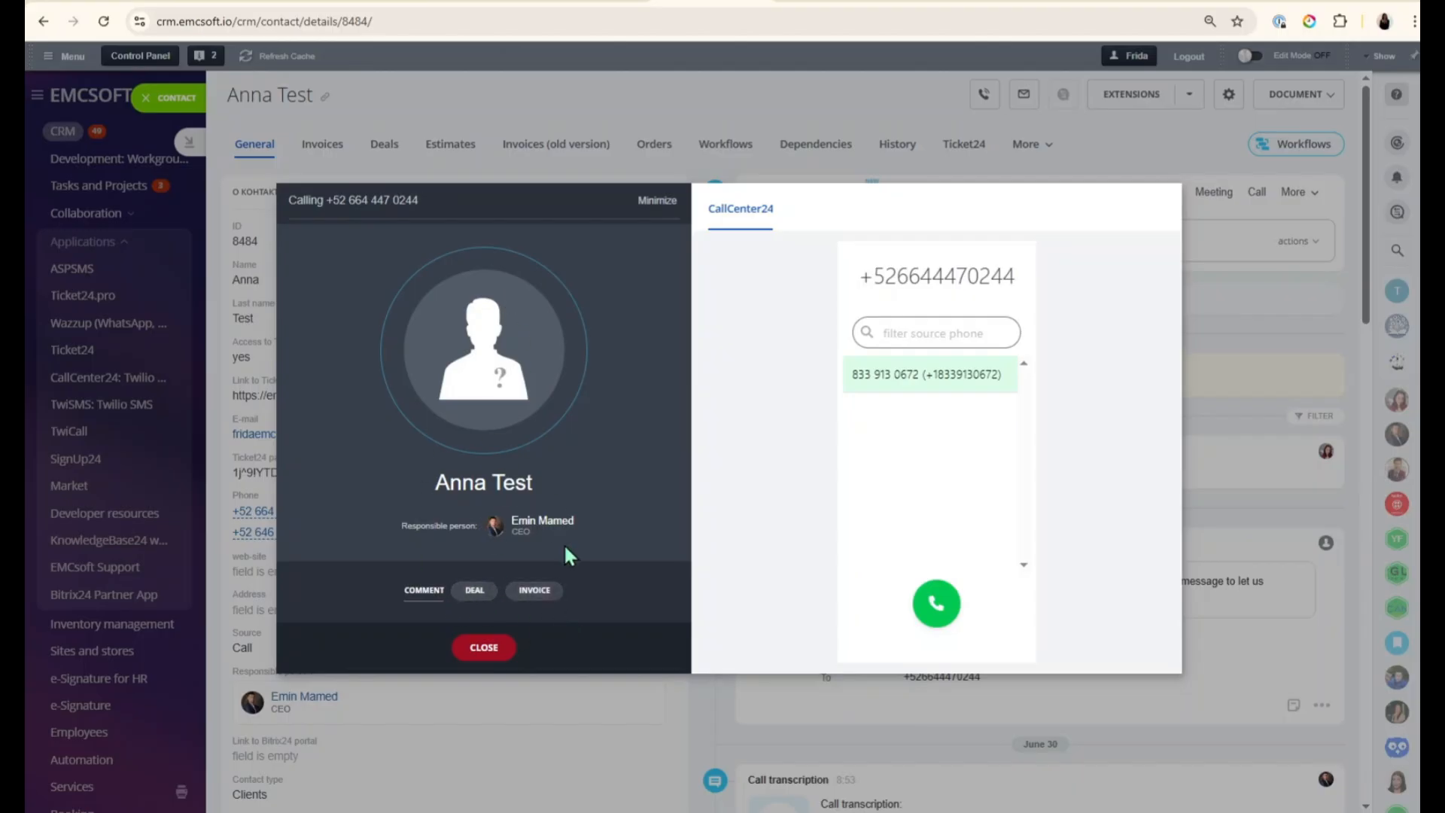
{"action": "left_click", "coordinate": [474, 590]}
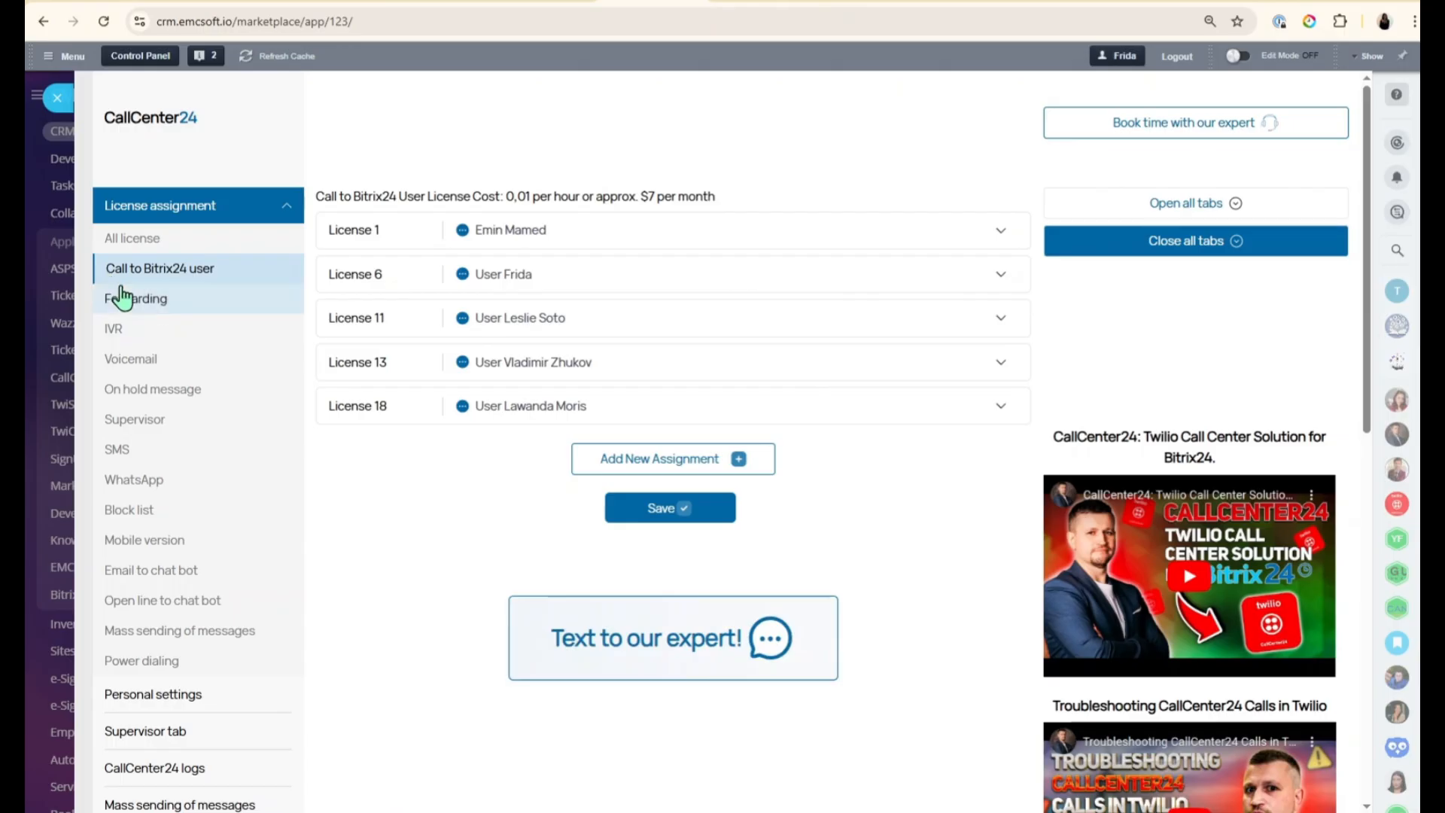
Examine the phone numbers assigned to the Bitrix24 users under License 6 and License 1.
{"action": "left_click", "coordinate": [531, 281]}
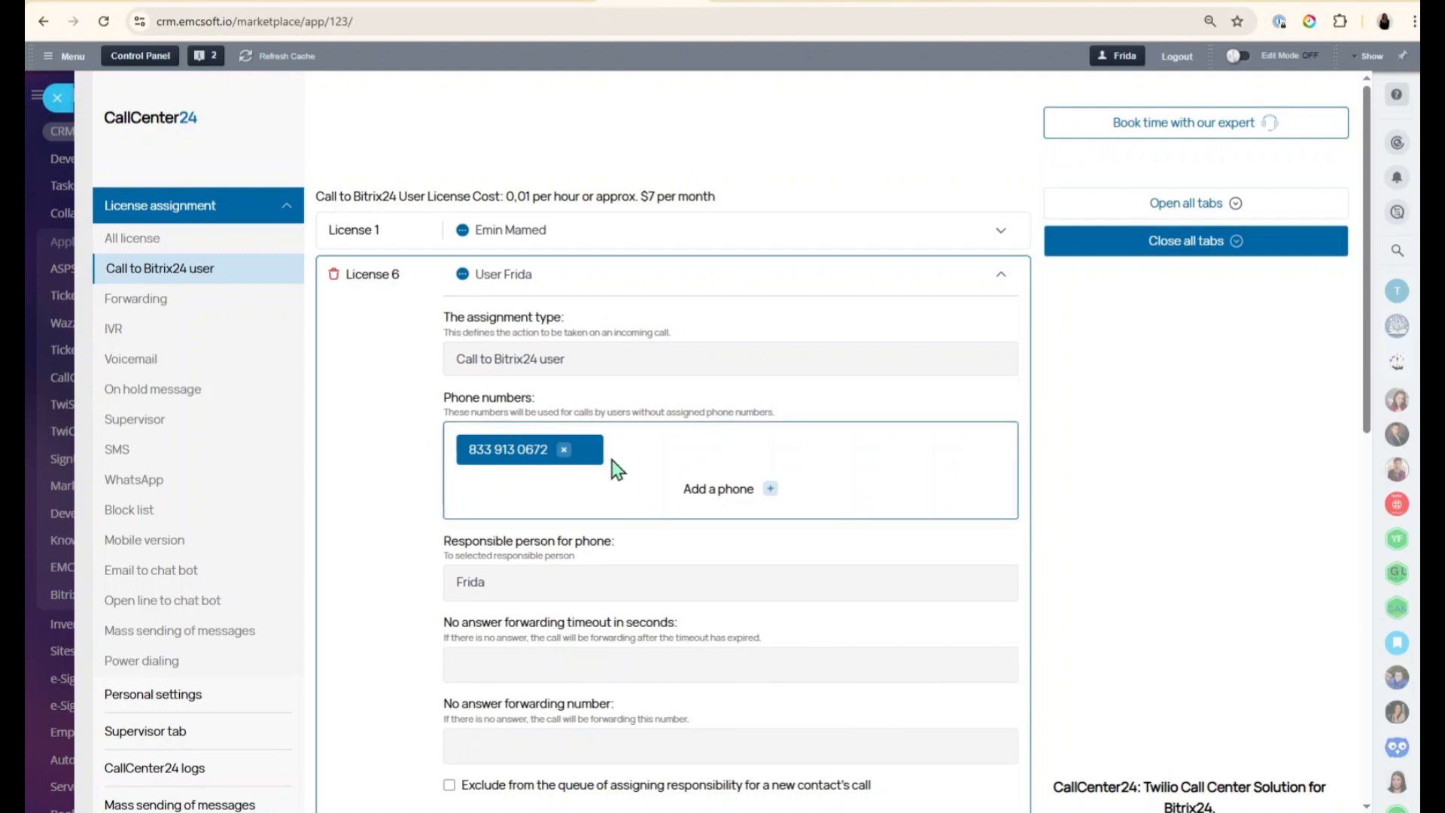
{"action": "left_click", "coordinate": [539, 280]}
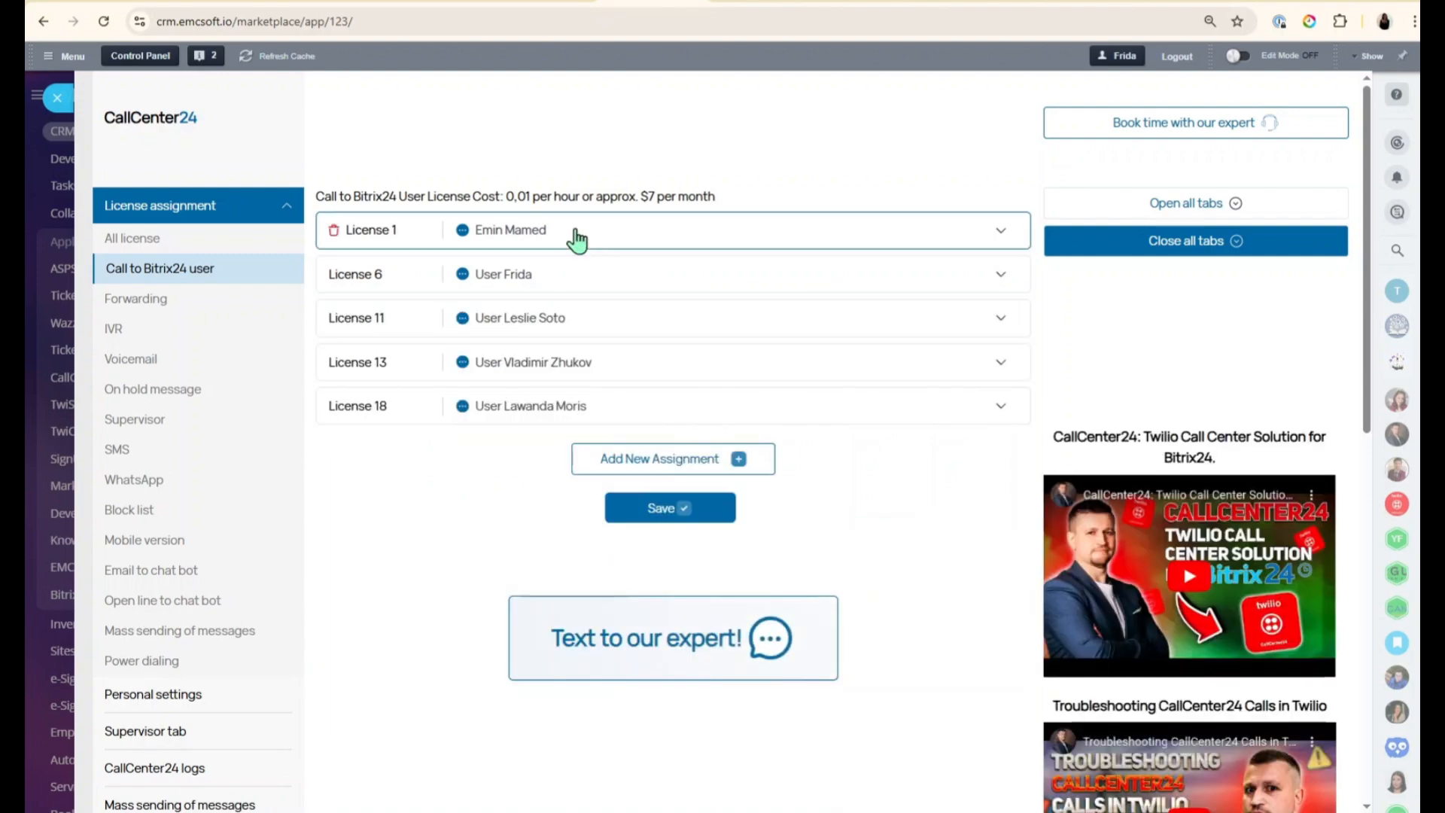
{"action": "left_click", "coordinate": [574, 236]}
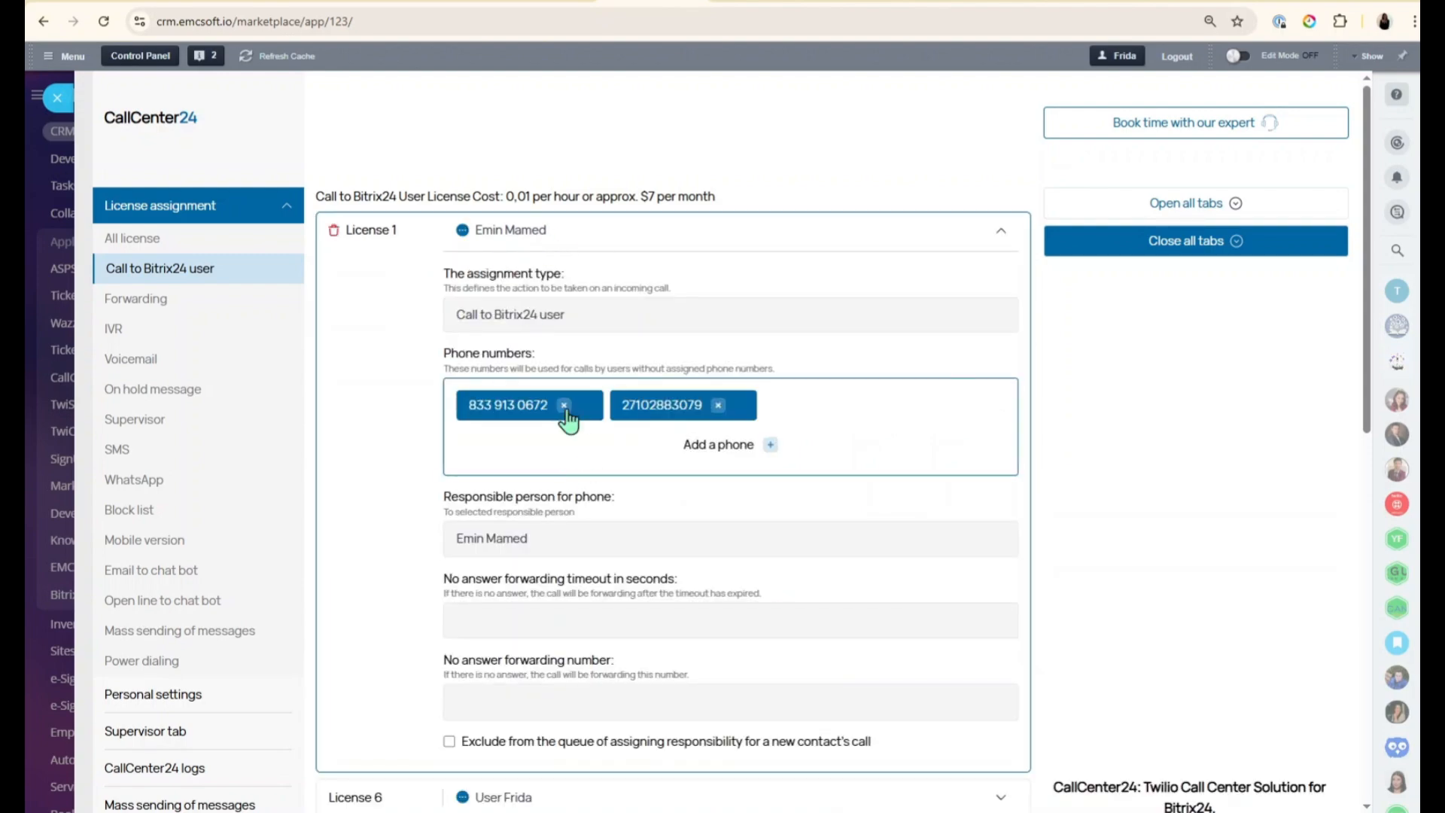
Return to the test contact's call card and place the call from the selected source number.
{"action": "left_click", "coordinate": [729, 6]}
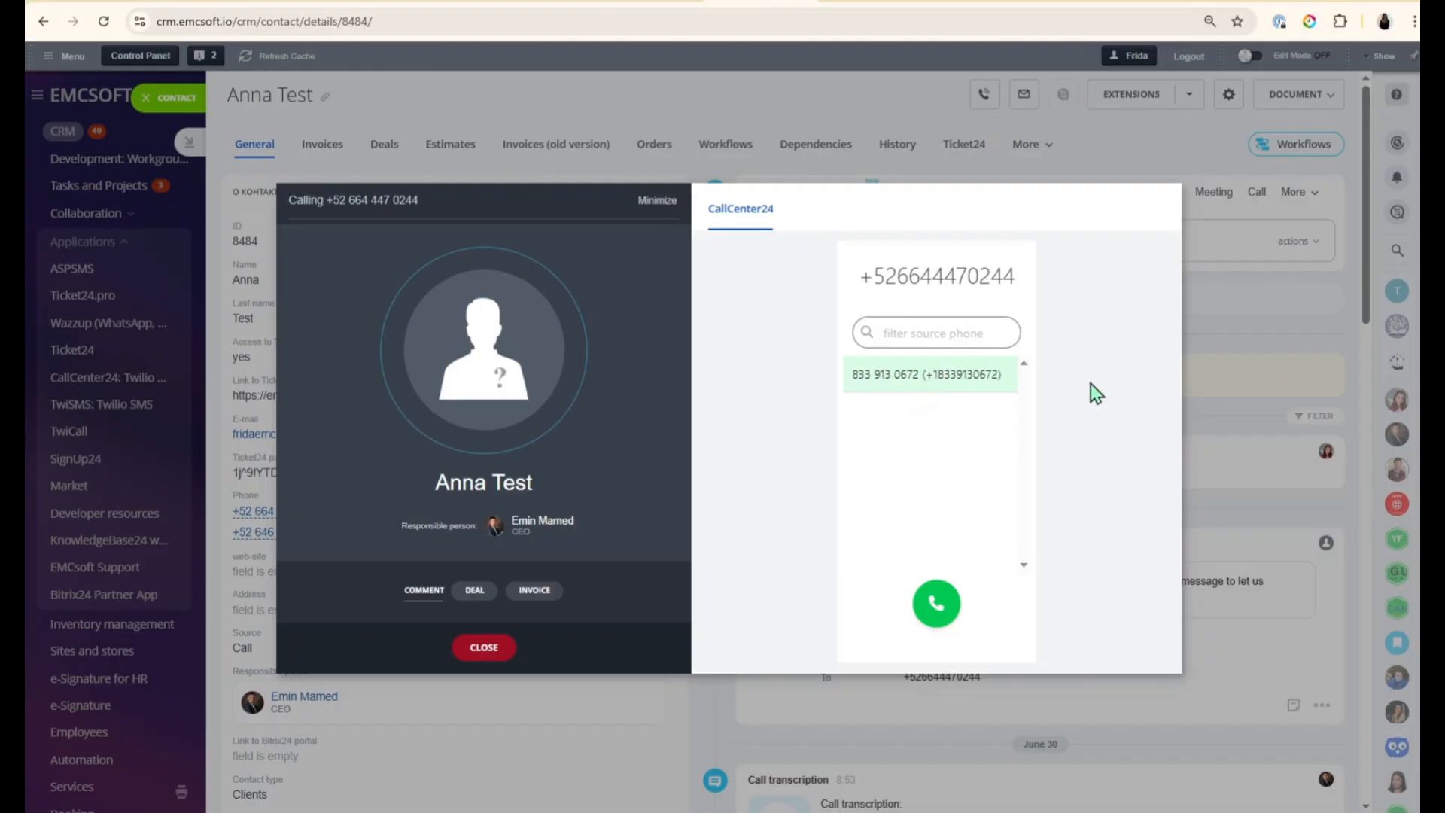
{"action": "left_click", "coordinate": [936, 603]}
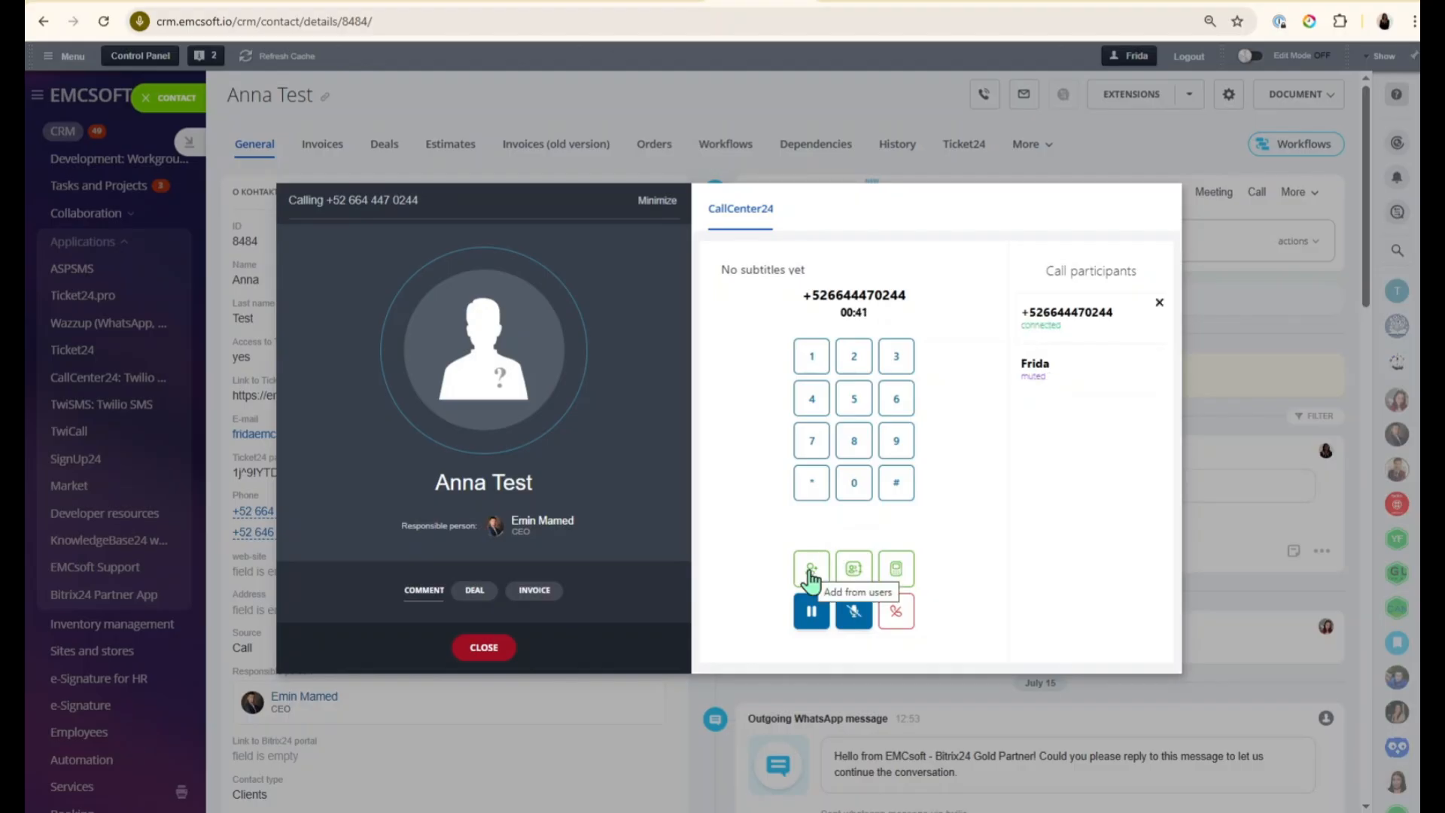
Add a colleague from the recent Bitrix24 users to the ongoing call.
{"action": "left_click", "coordinate": [812, 576]}
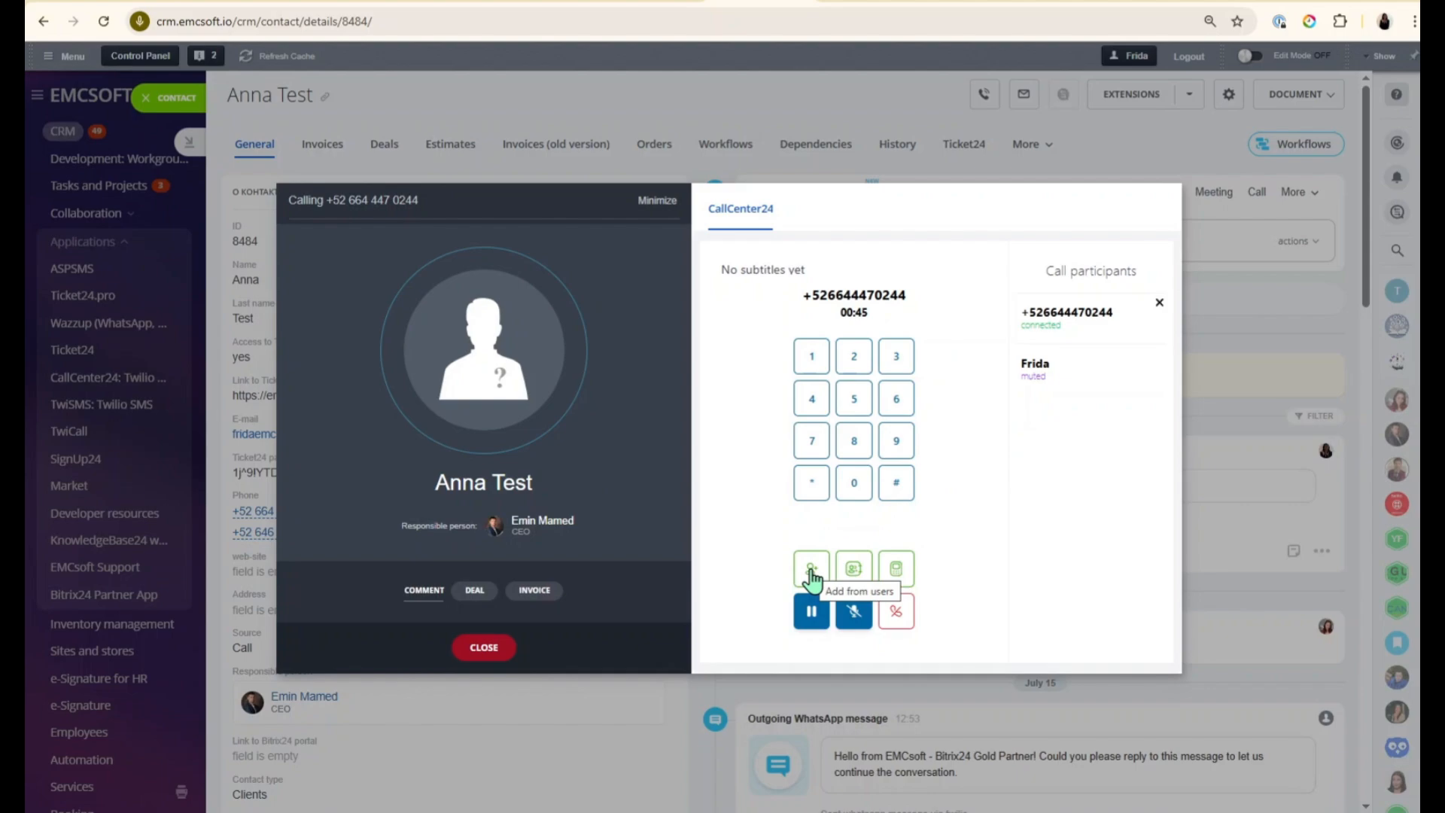
{"action": "left_click", "coordinate": [812, 577]}
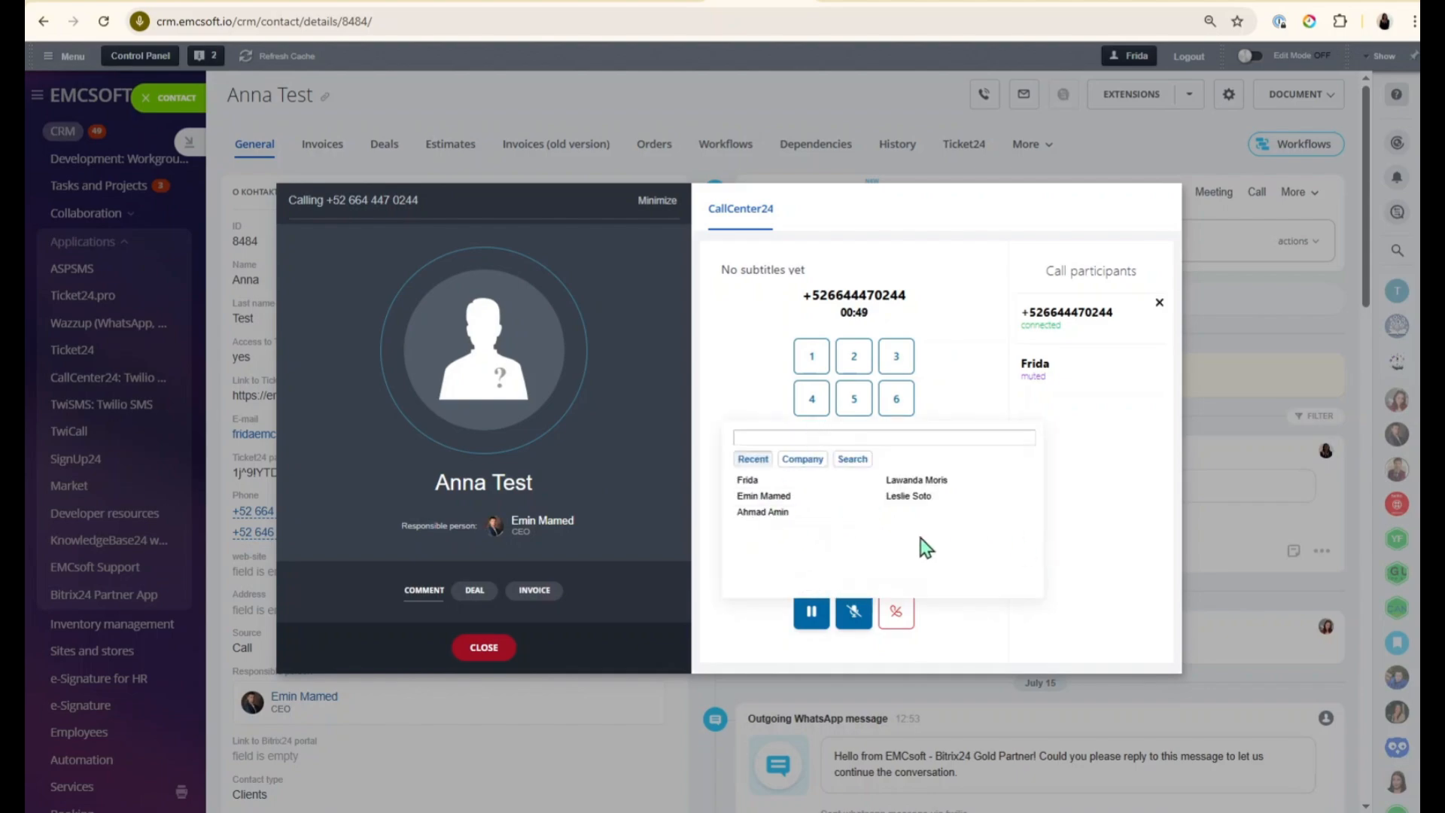
{"action": "left_click", "coordinate": [913, 497]}
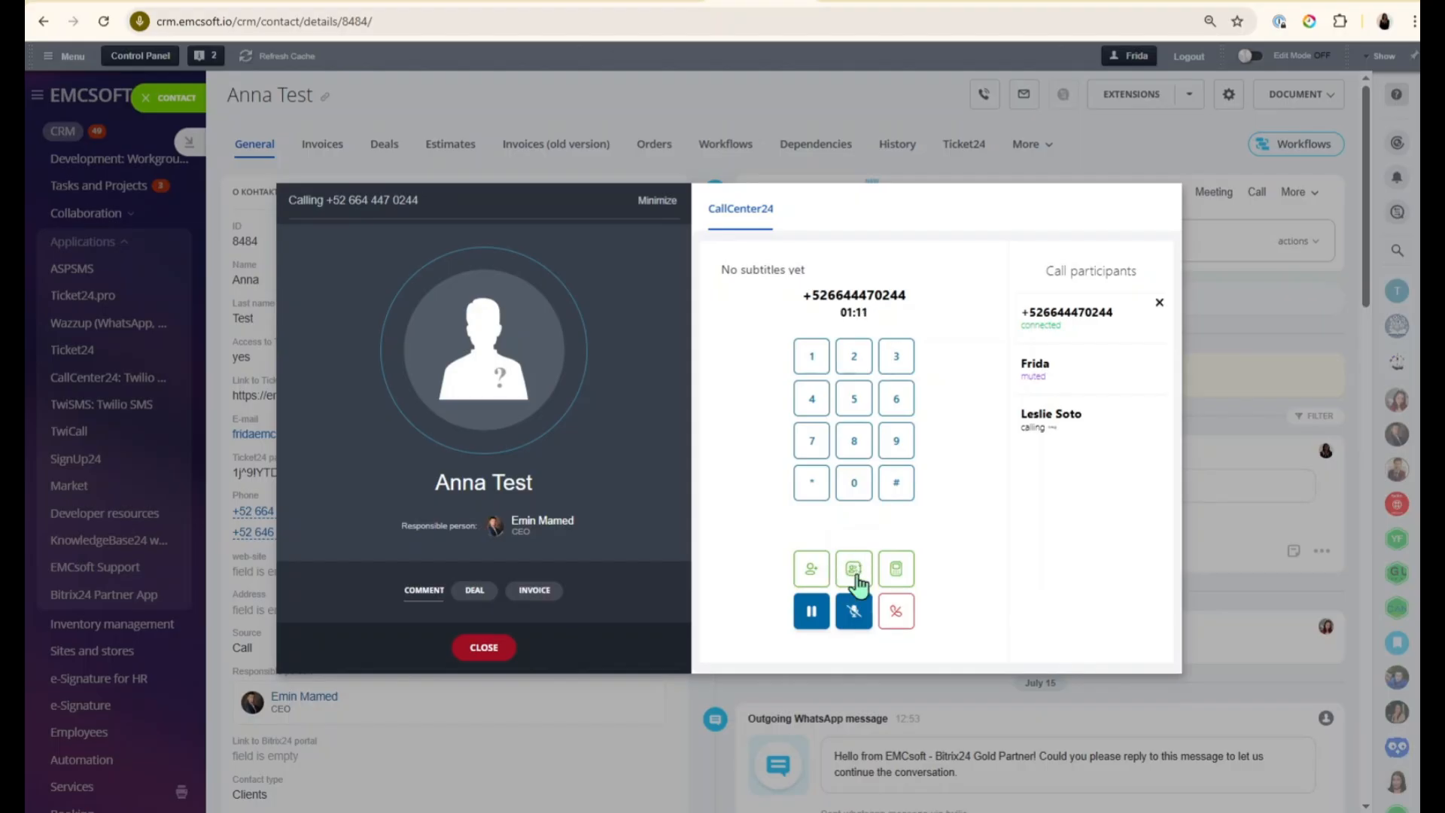
Open the keypad for adding an outside phone number, leave it without entering one, and end the call.
{"action": "left_click", "coordinate": [897, 572]}
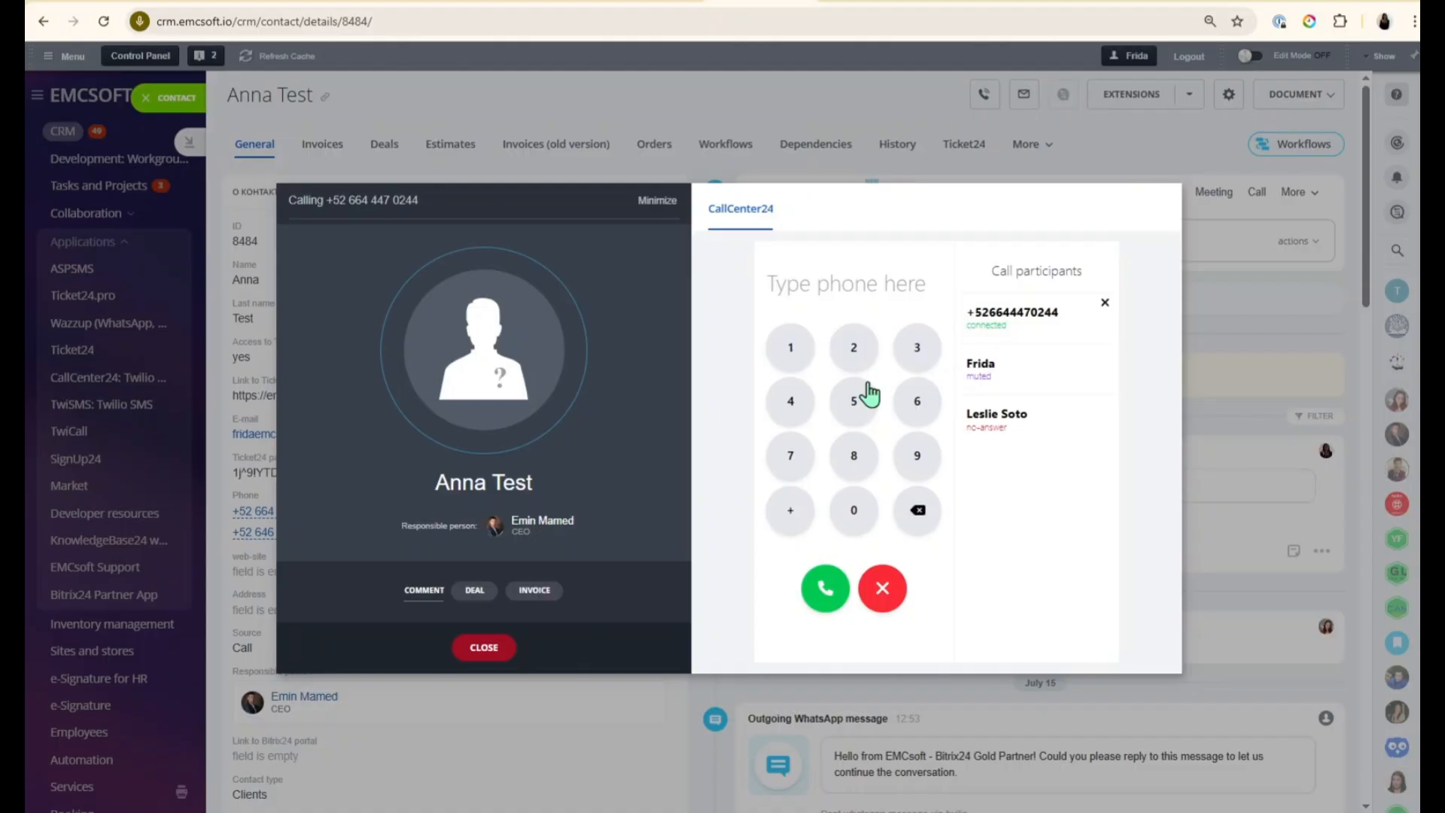
{"action": "left_click", "coordinate": [826, 602]}
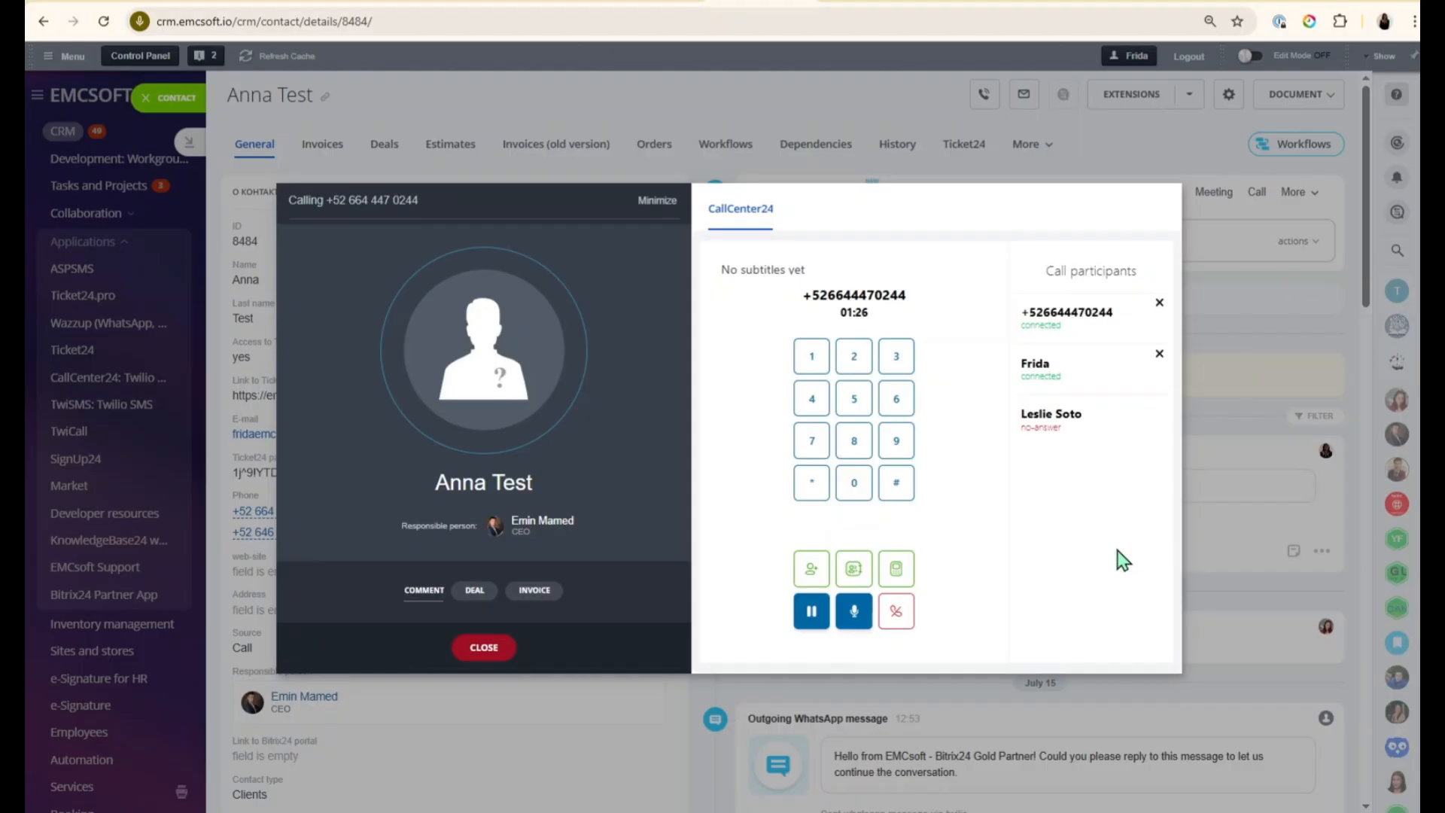
{"action": "left_click", "coordinate": [896, 616]}
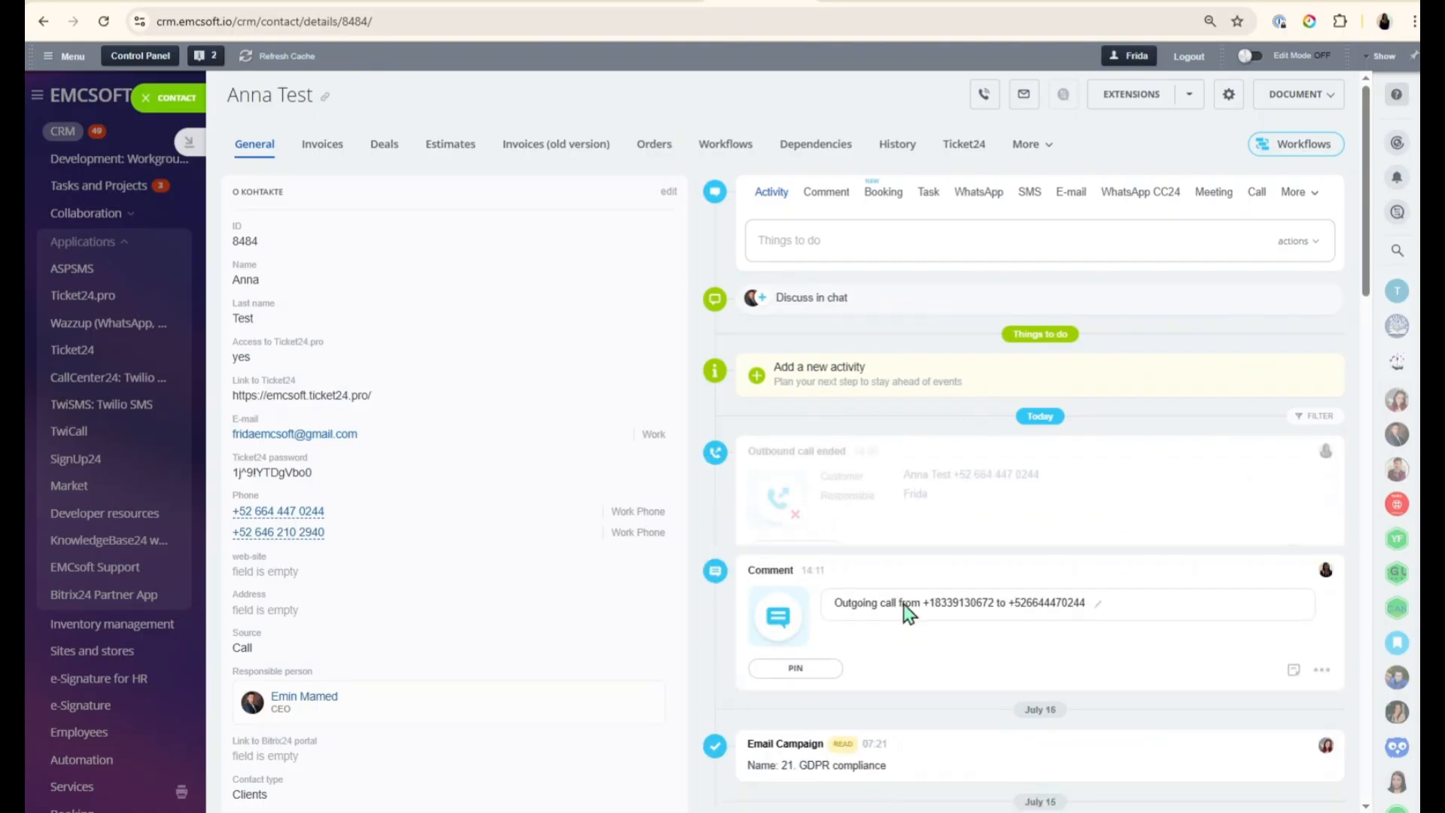
Review the call entries in the contact's timeline and the outgoing call report in the CallCenter24 Bot chat, and close both.
{"action": "scroll", "coordinate": [1009, 539], "scroll_direction": "down", "scroll_amount": 2}
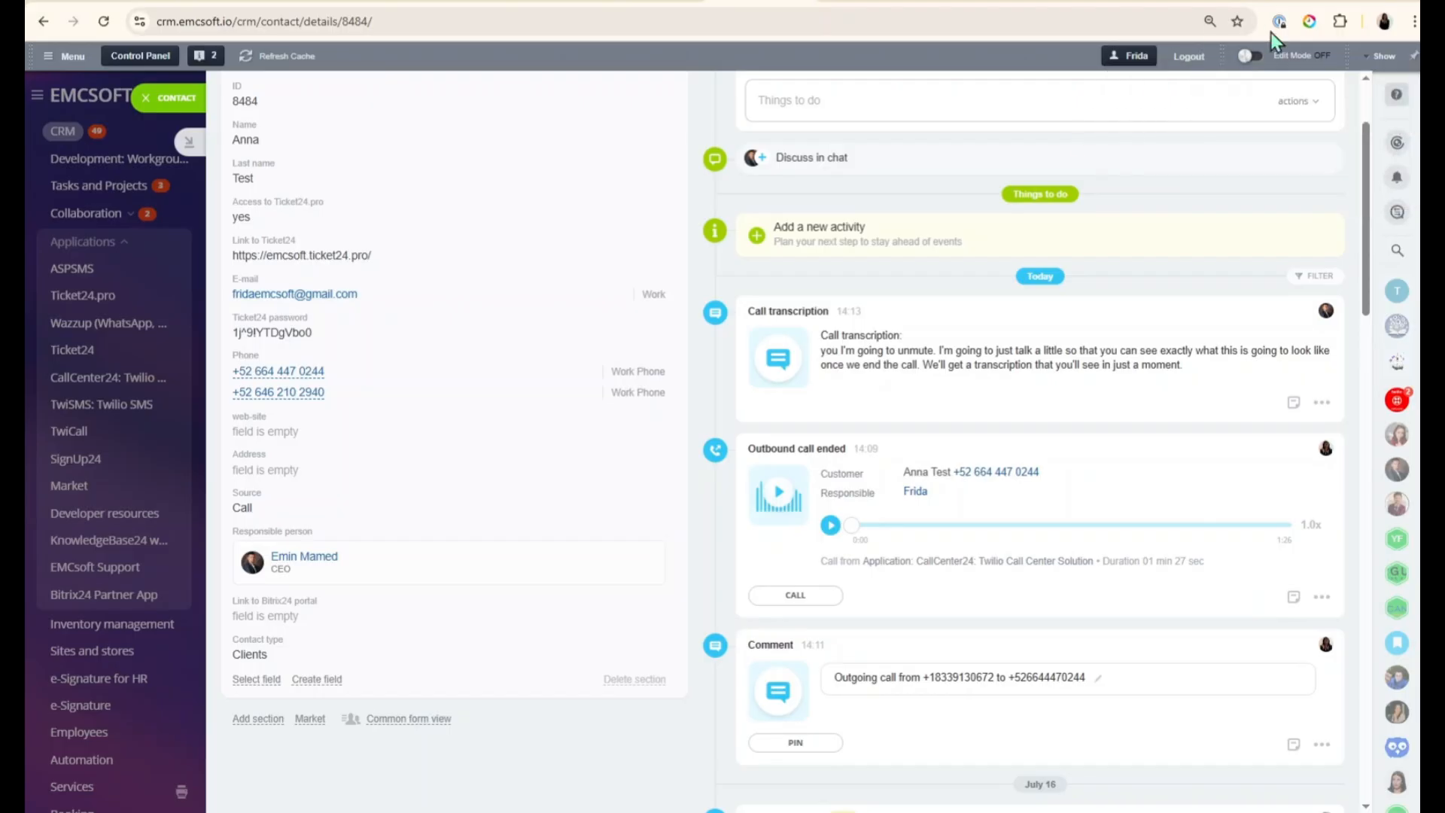
{"action": "scroll", "coordinate": [1212, 414], "scroll_direction": "up", "scroll_amount": 2}
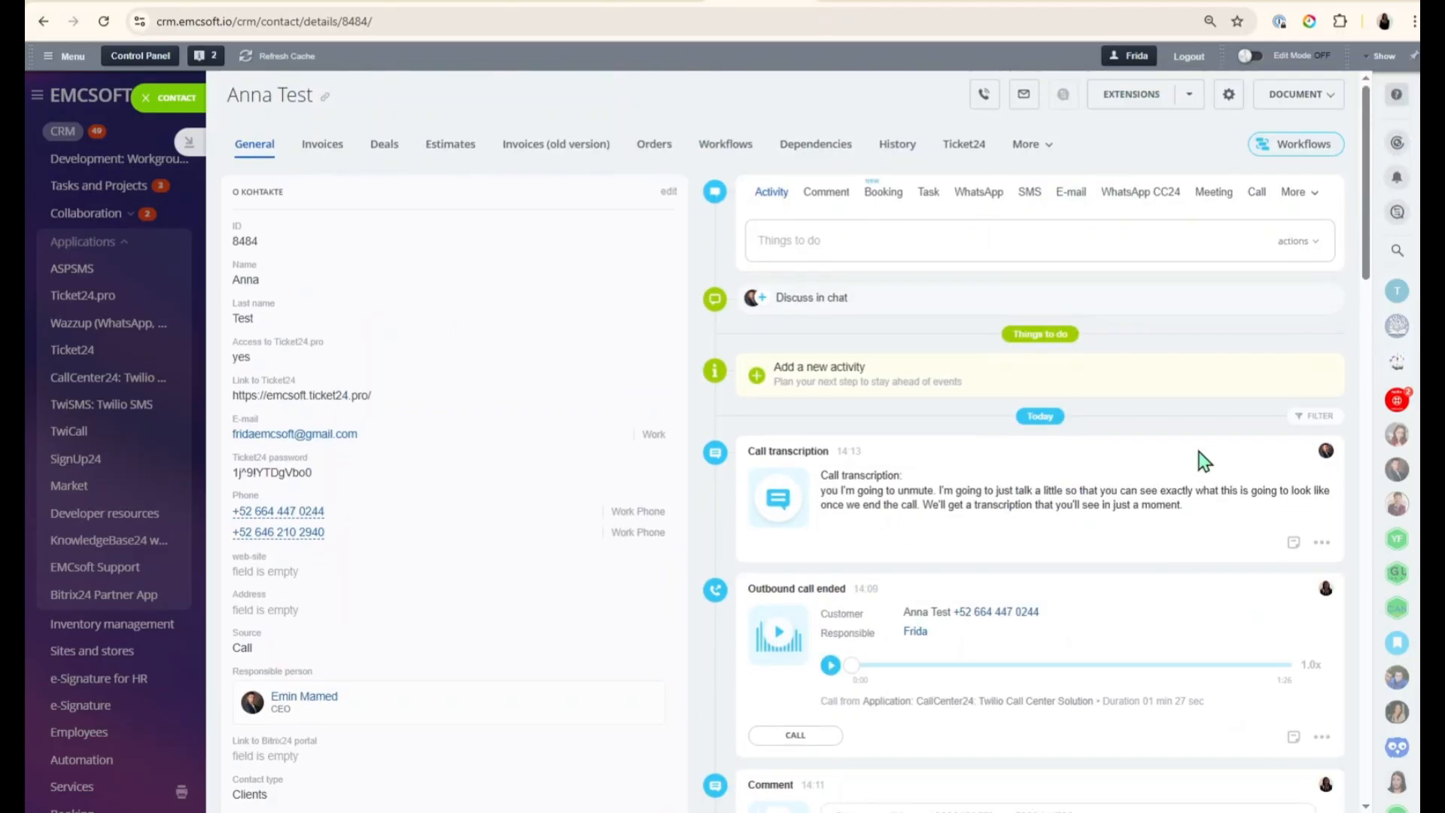
{"action": "left_click", "coordinate": [1398, 404]}
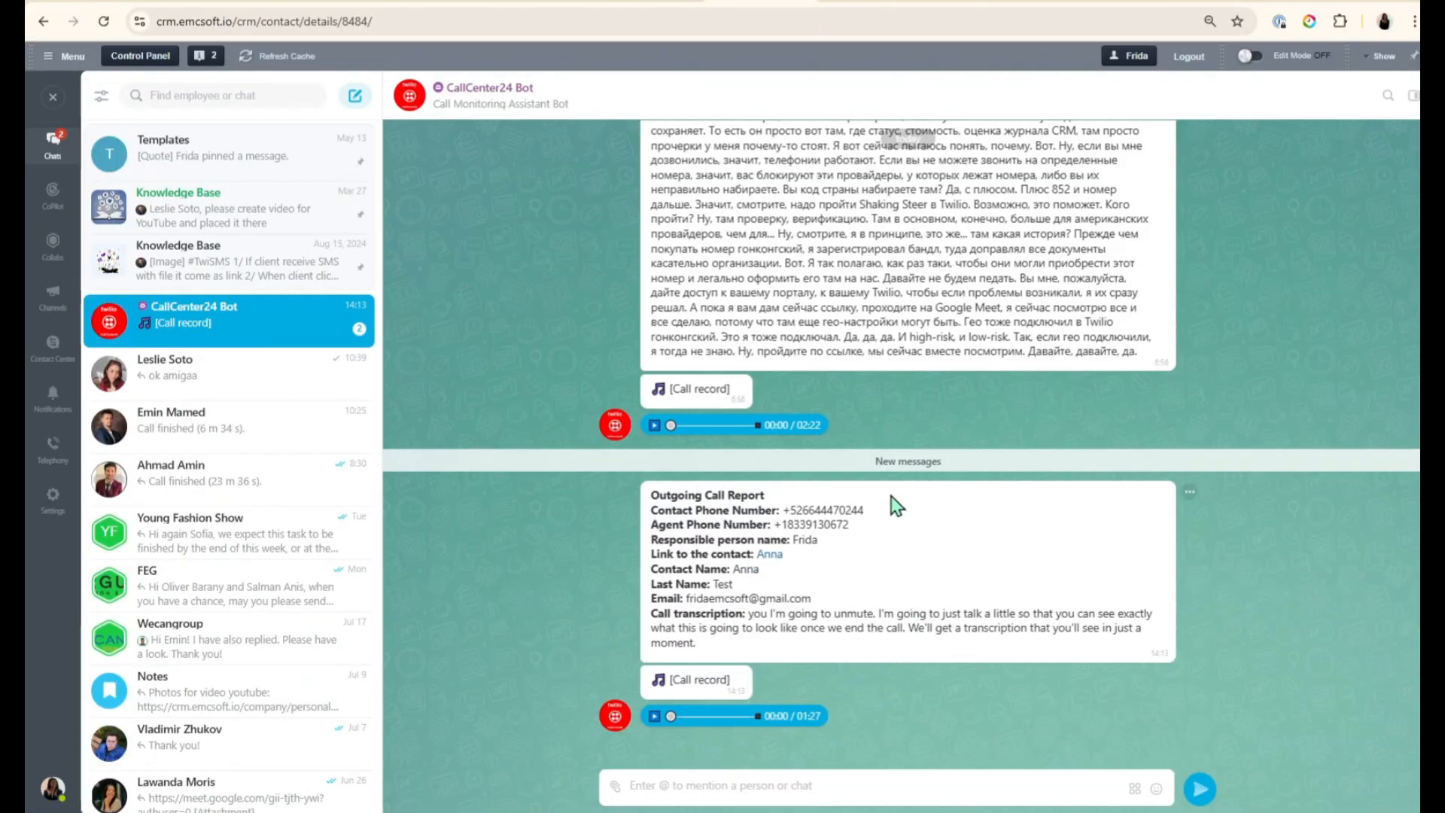
{"action": "left_click_drag", "start_coordinate": [652, 496], "coordinate": [856, 520]}
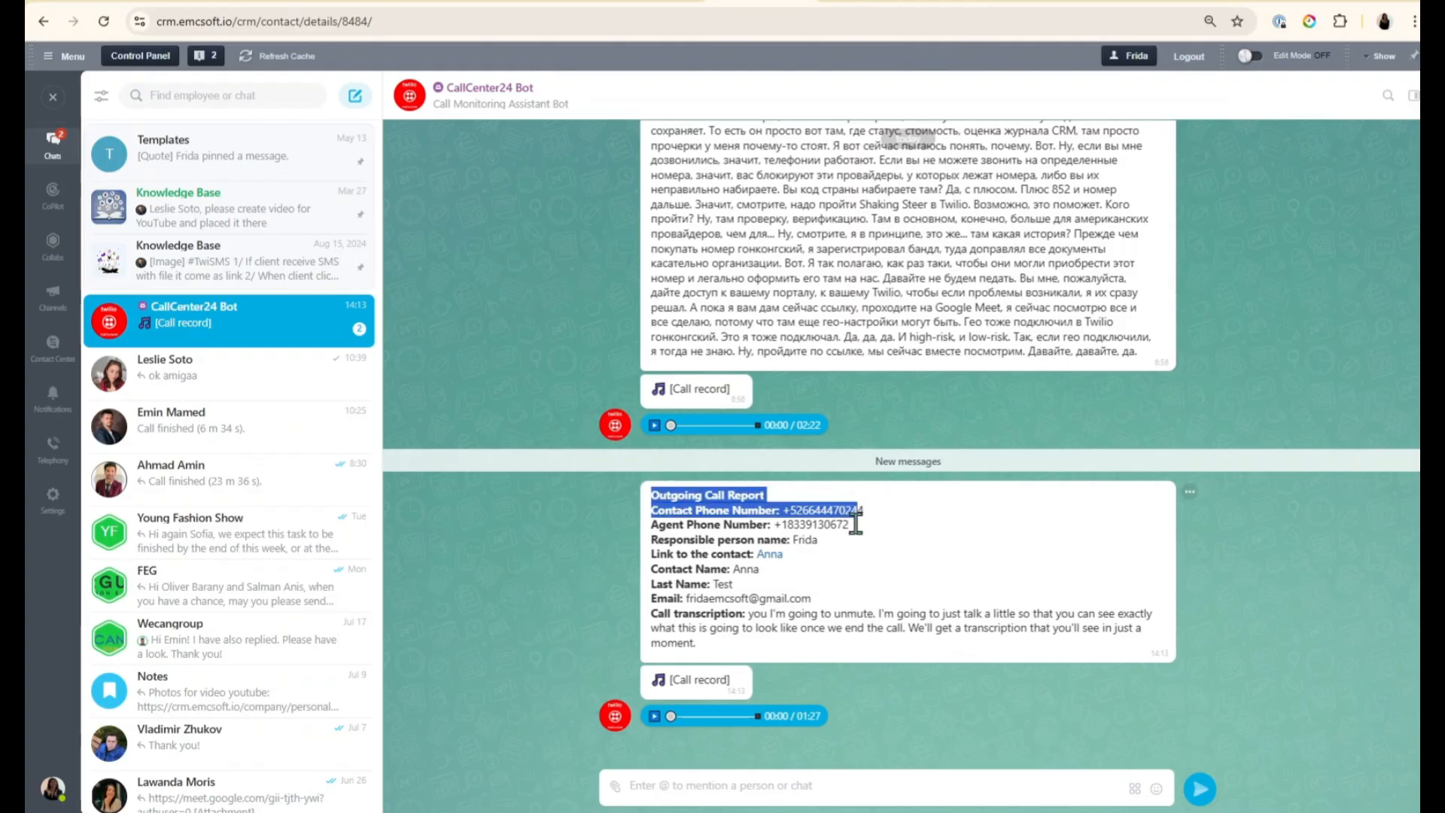
{"action": "left_click", "coordinate": [698, 525]}
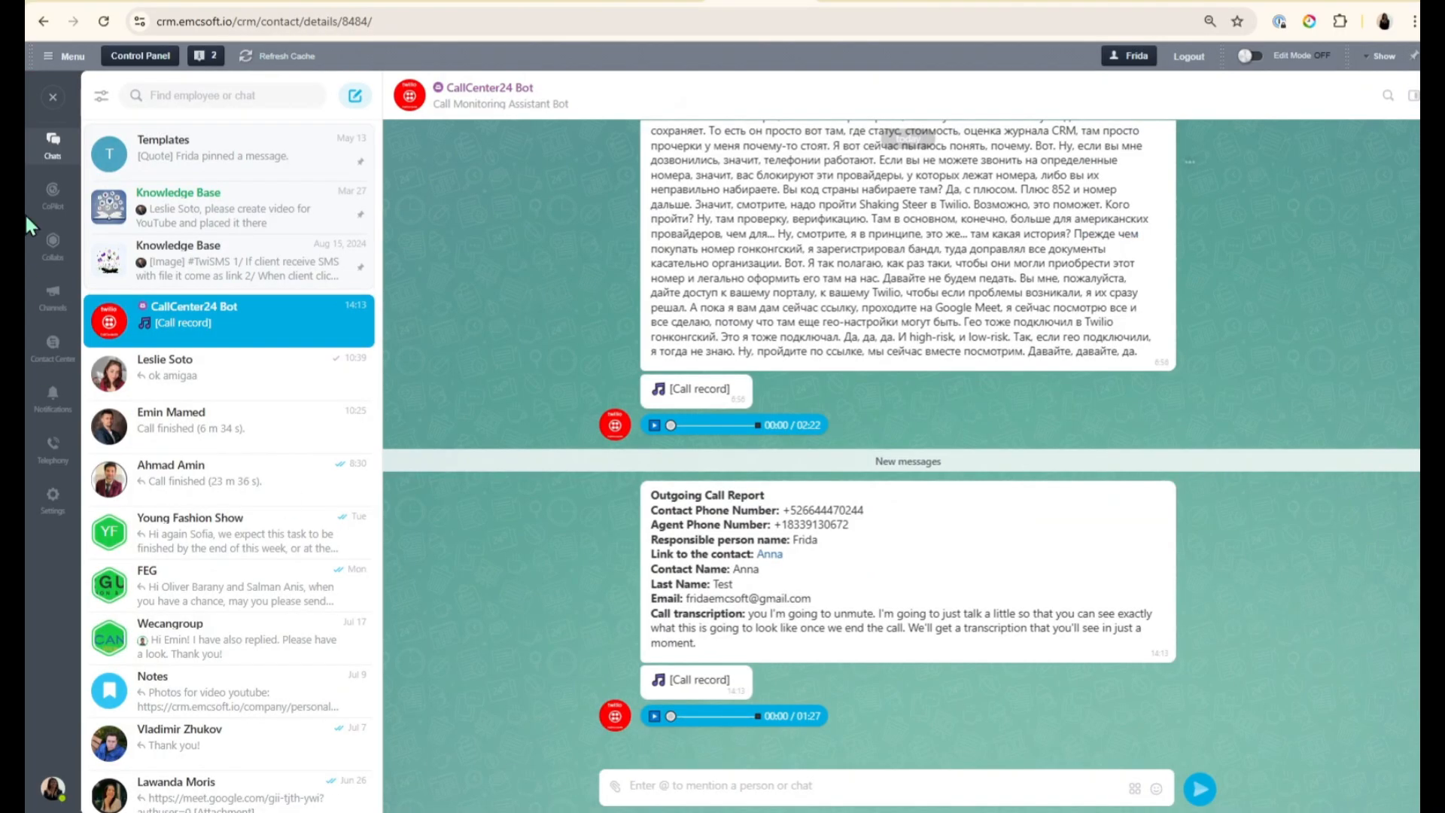
{"action": "left_click", "coordinate": [47, 99]}
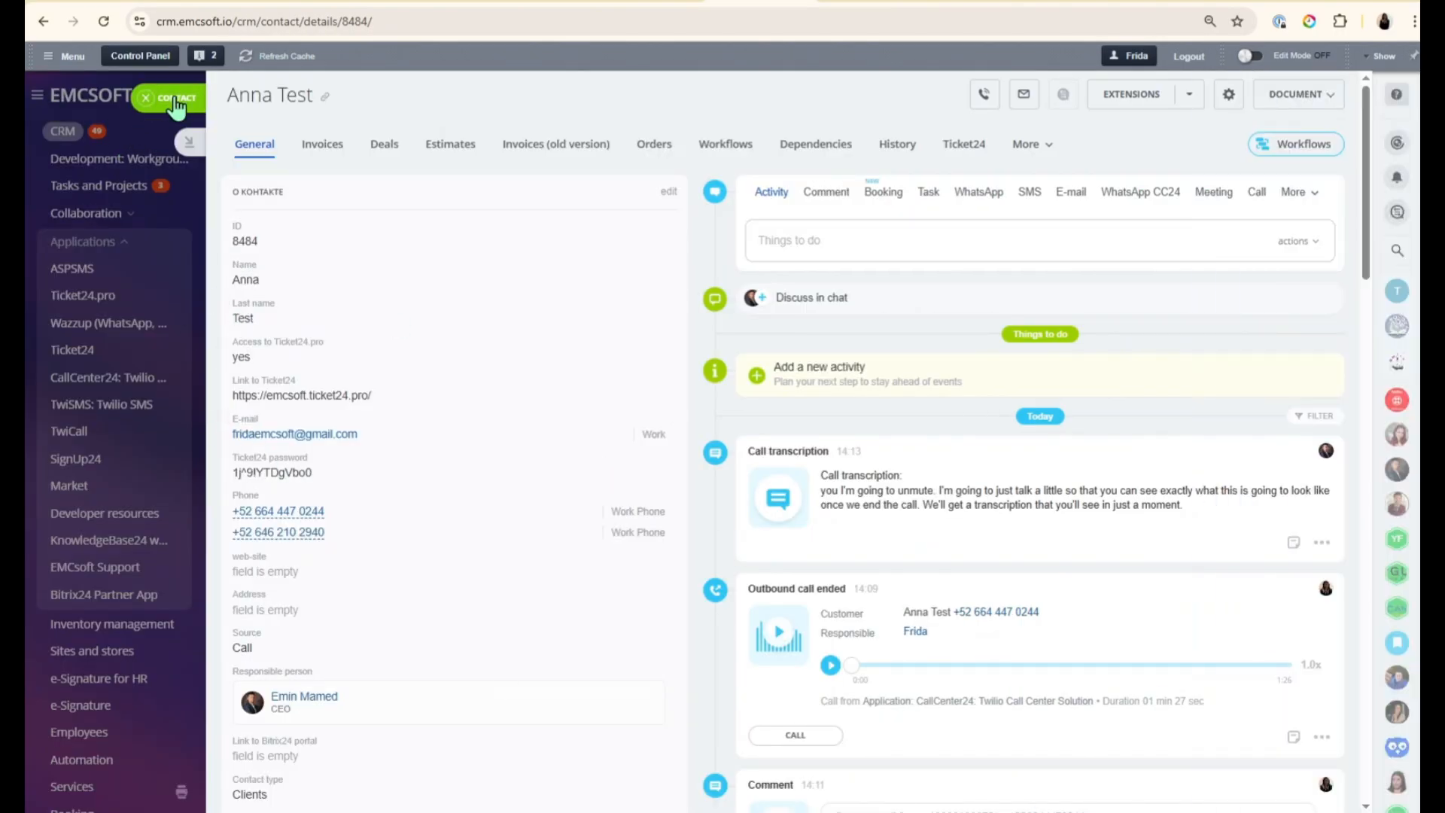
{"action": "left_click", "coordinate": [173, 100]}
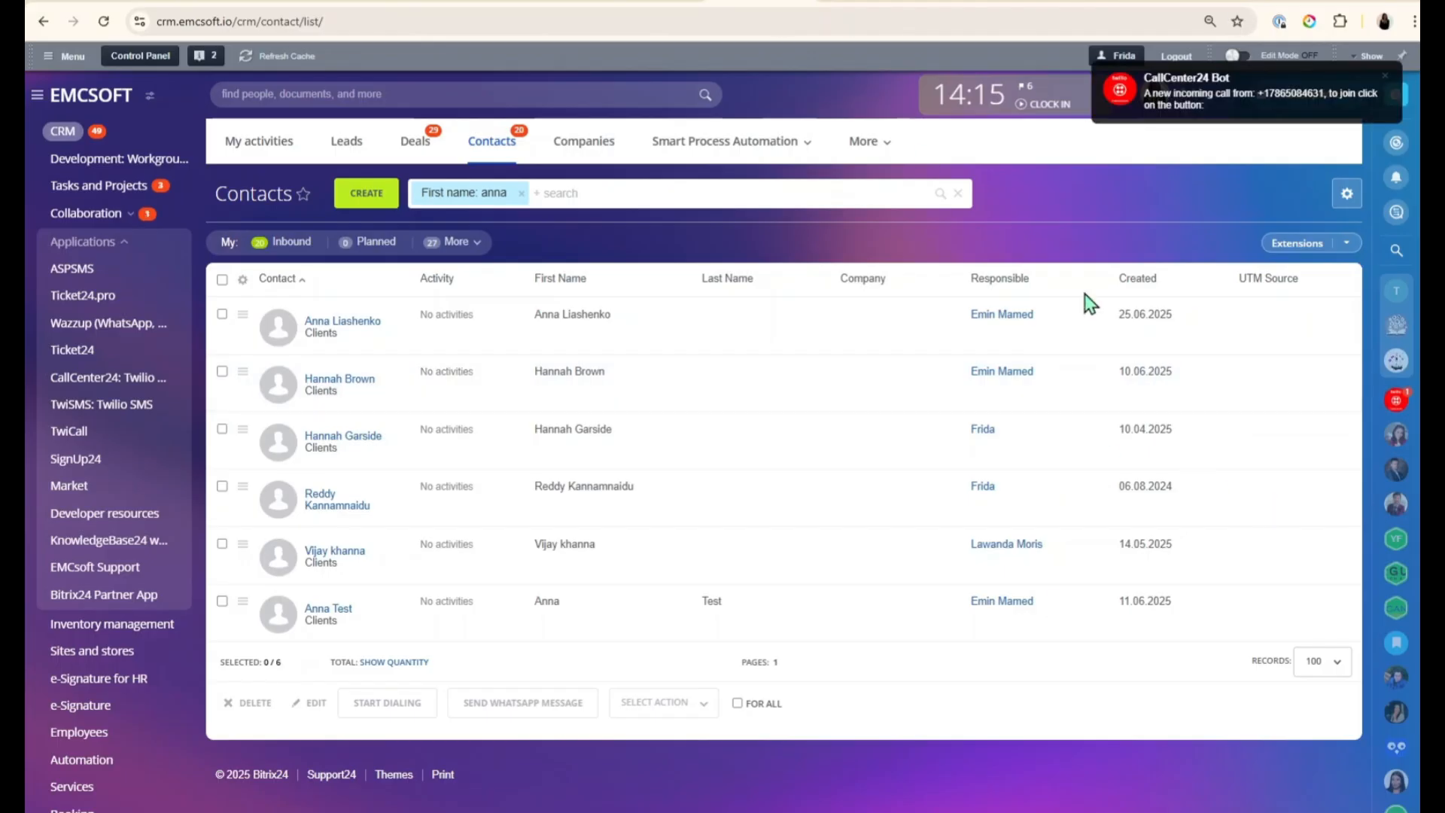
Open the incoming call from its notification, show the users it can be forwarded to, and answer it.
{"action": "left_click", "coordinate": [1181, 96]}
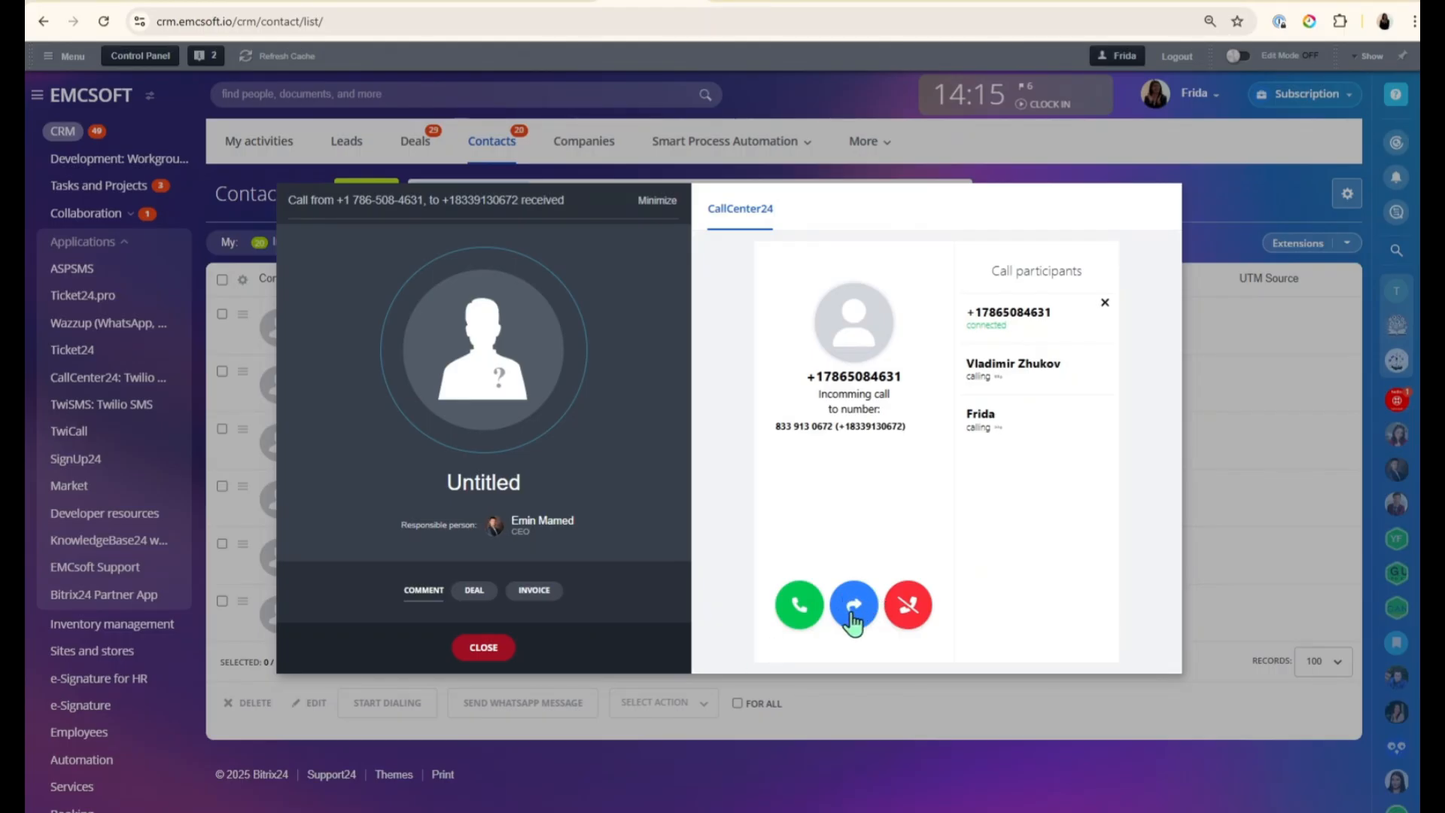
{"action": "left_click", "coordinate": [853, 616]}
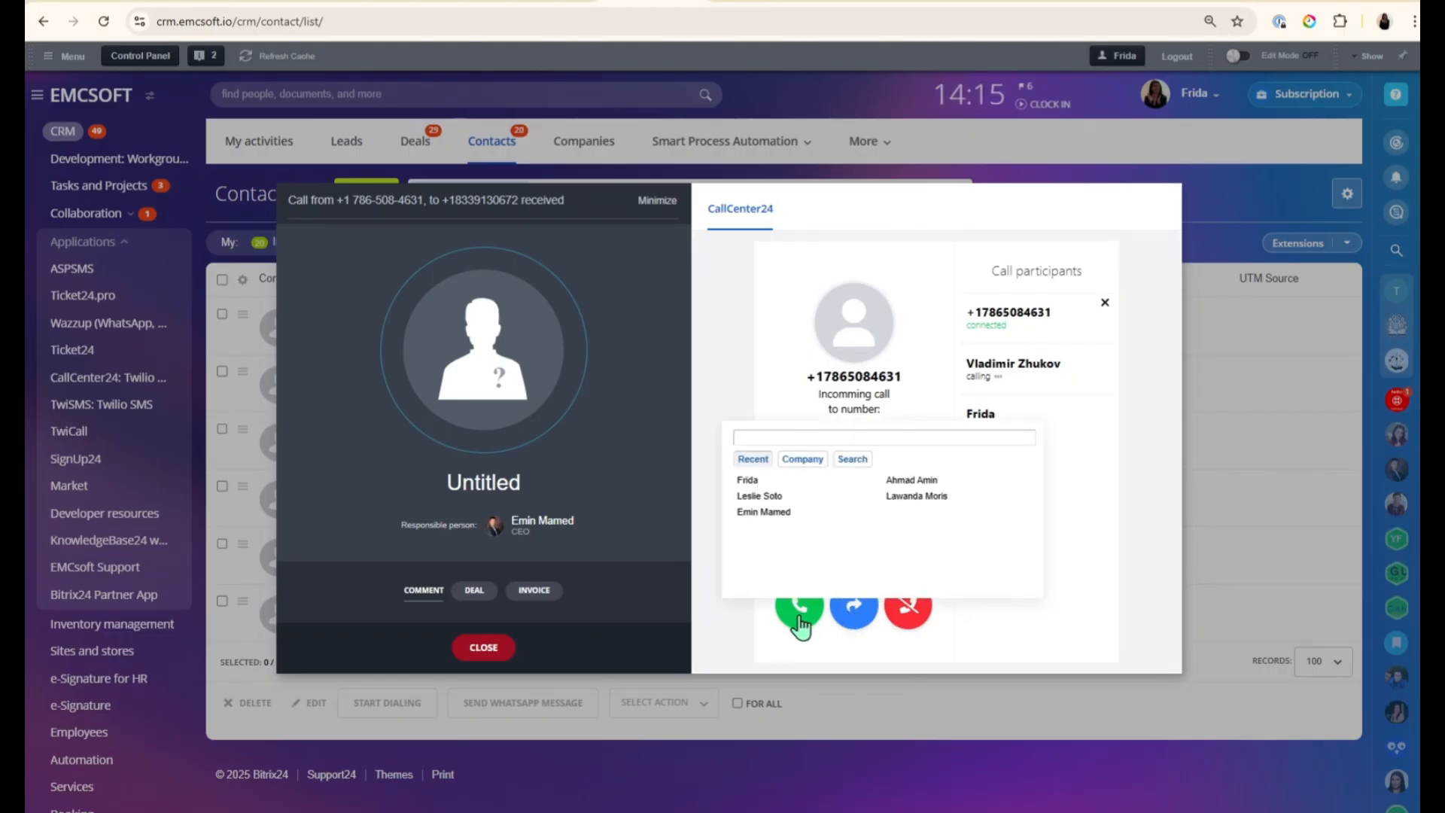
{"action": "left_click", "coordinate": [800, 625]}
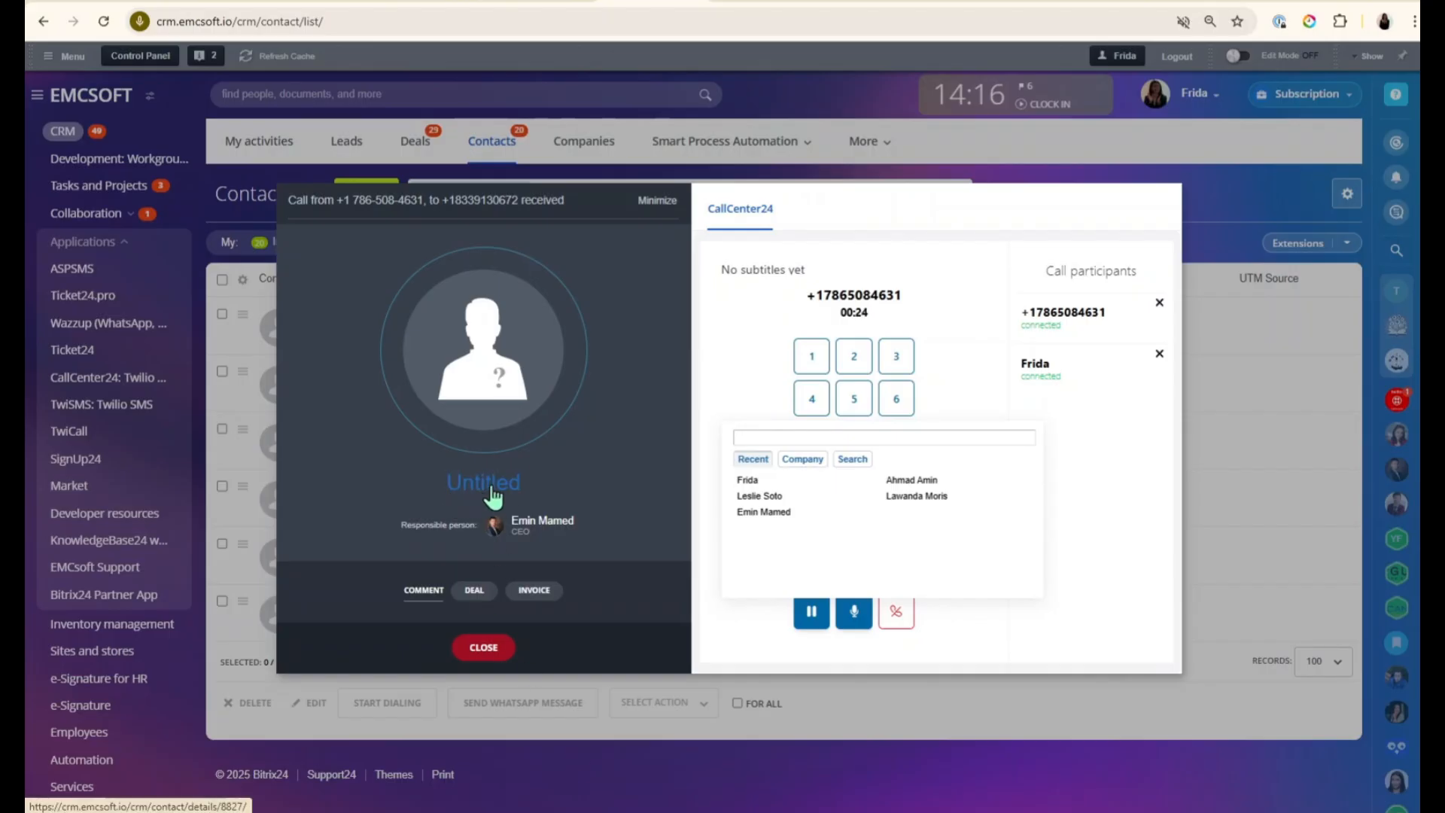
Open the caller's contact record during the call, restore the minimized call card, and end the call.
{"action": "left_click", "coordinate": [490, 488]}
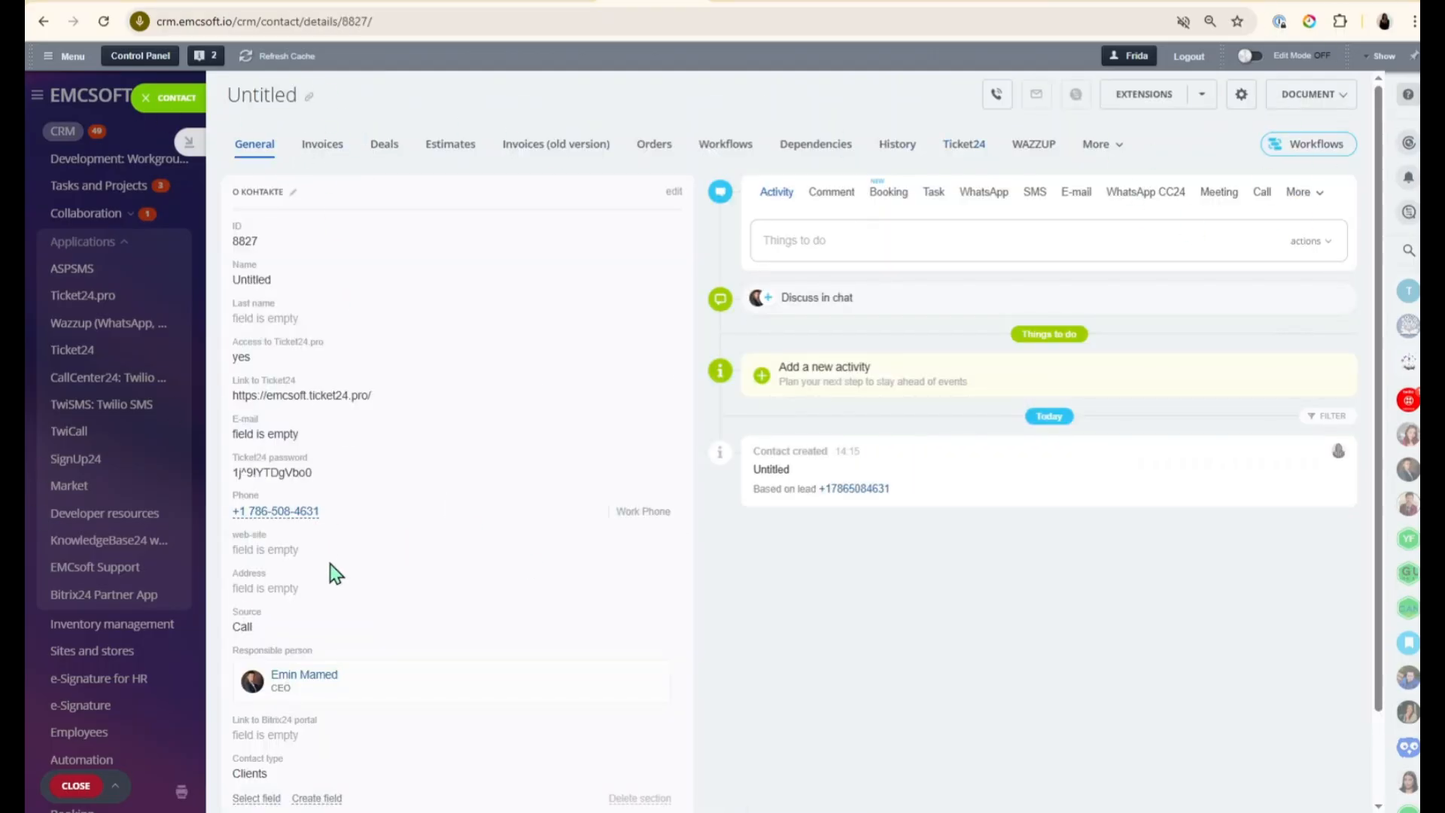
{"action": "left_click", "coordinate": [115, 786]}
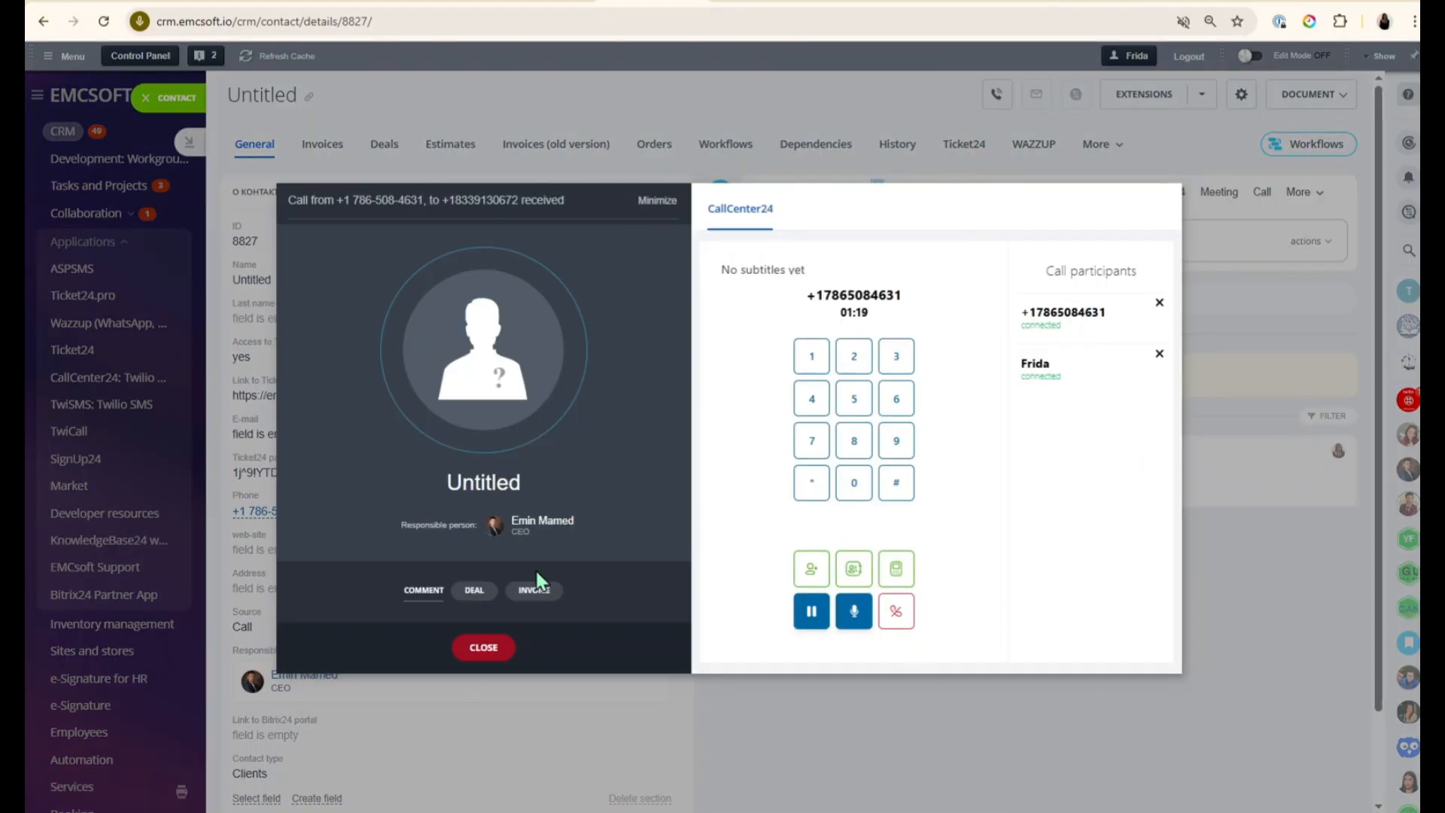
{"action": "left_click", "coordinate": [897, 625]}
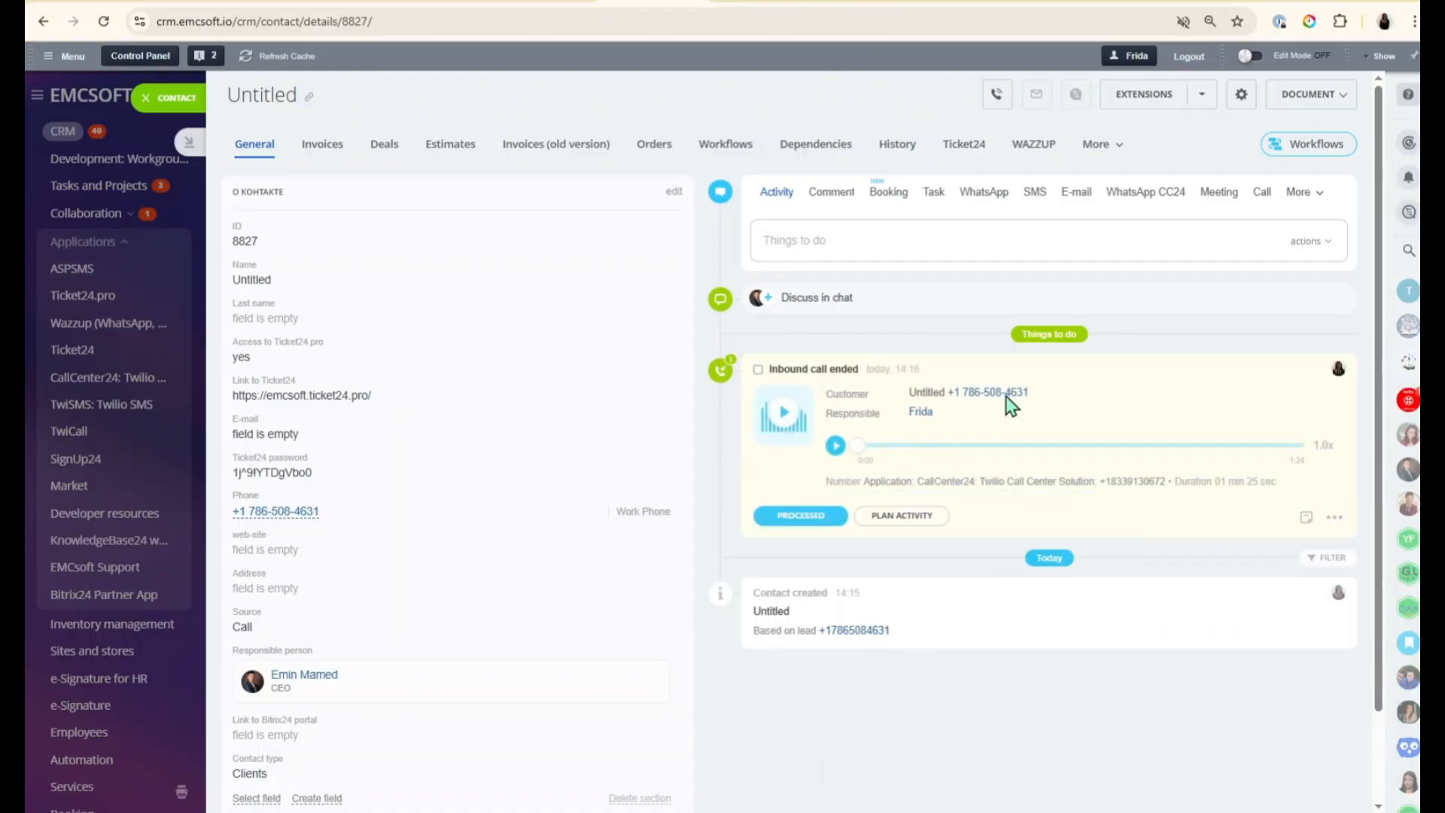
Review the inbound call in the contact's timeline and open the incoming call report in the CallCenter24 Bot chat.
{"action": "scroll", "coordinate": [587, 630], "scroll_direction": "down", "scroll_amount": 1}
{"action": "scroll", "coordinate": [554, 639], "scroll_direction": "up", "scroll_amount": 1}
{"action": "left_click", "coordinate": [1408, 399]}
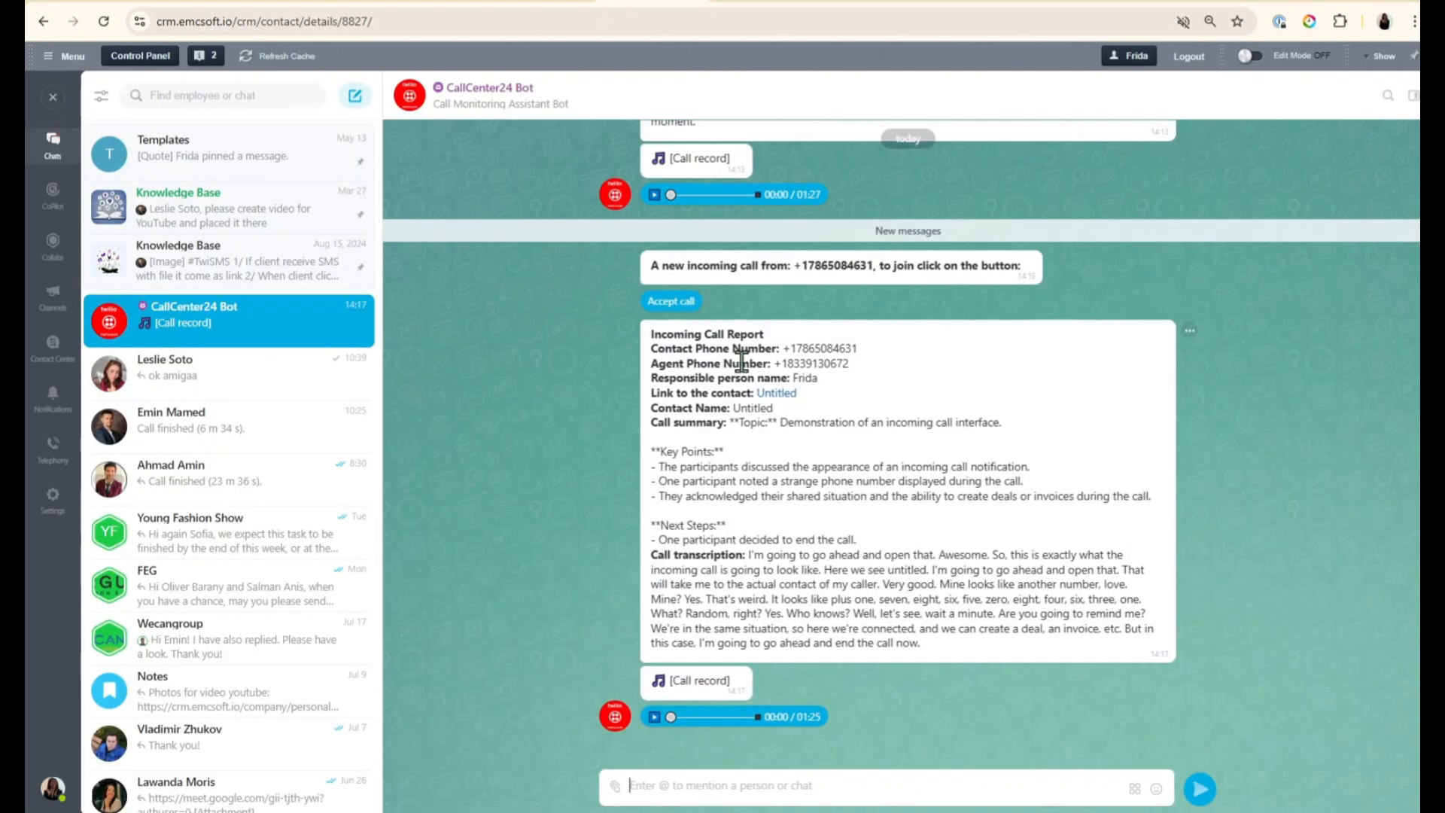
Open the caller's contact from the incoming call report and review its inbound call entry, call transcription and creation entry.
{"action": "left_click", "coordinate": [776, 395]}
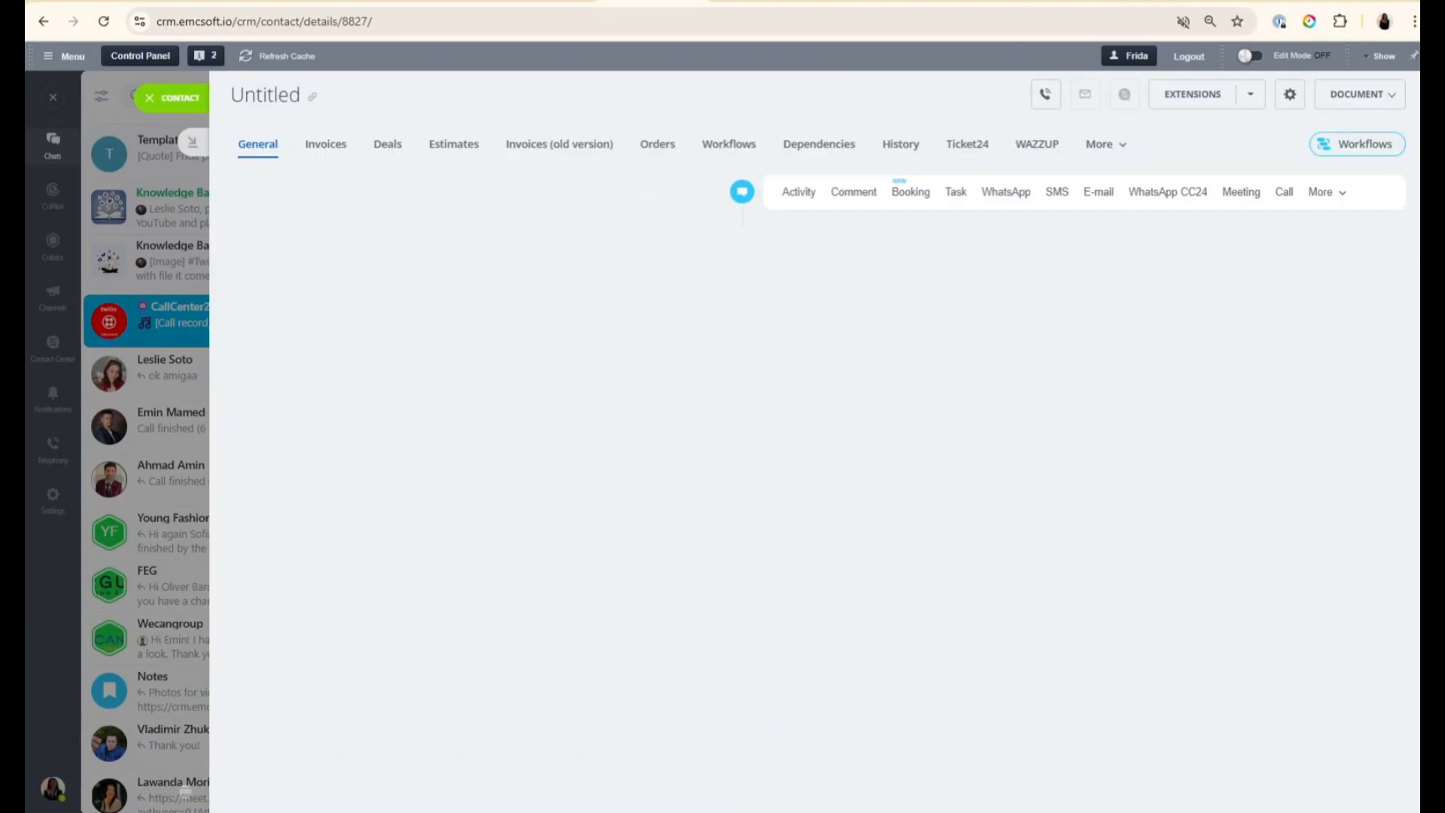
{"action": "scroll", "coordinate": [800, 670], "scroll_direction": "down", "scroll_amount": 2}
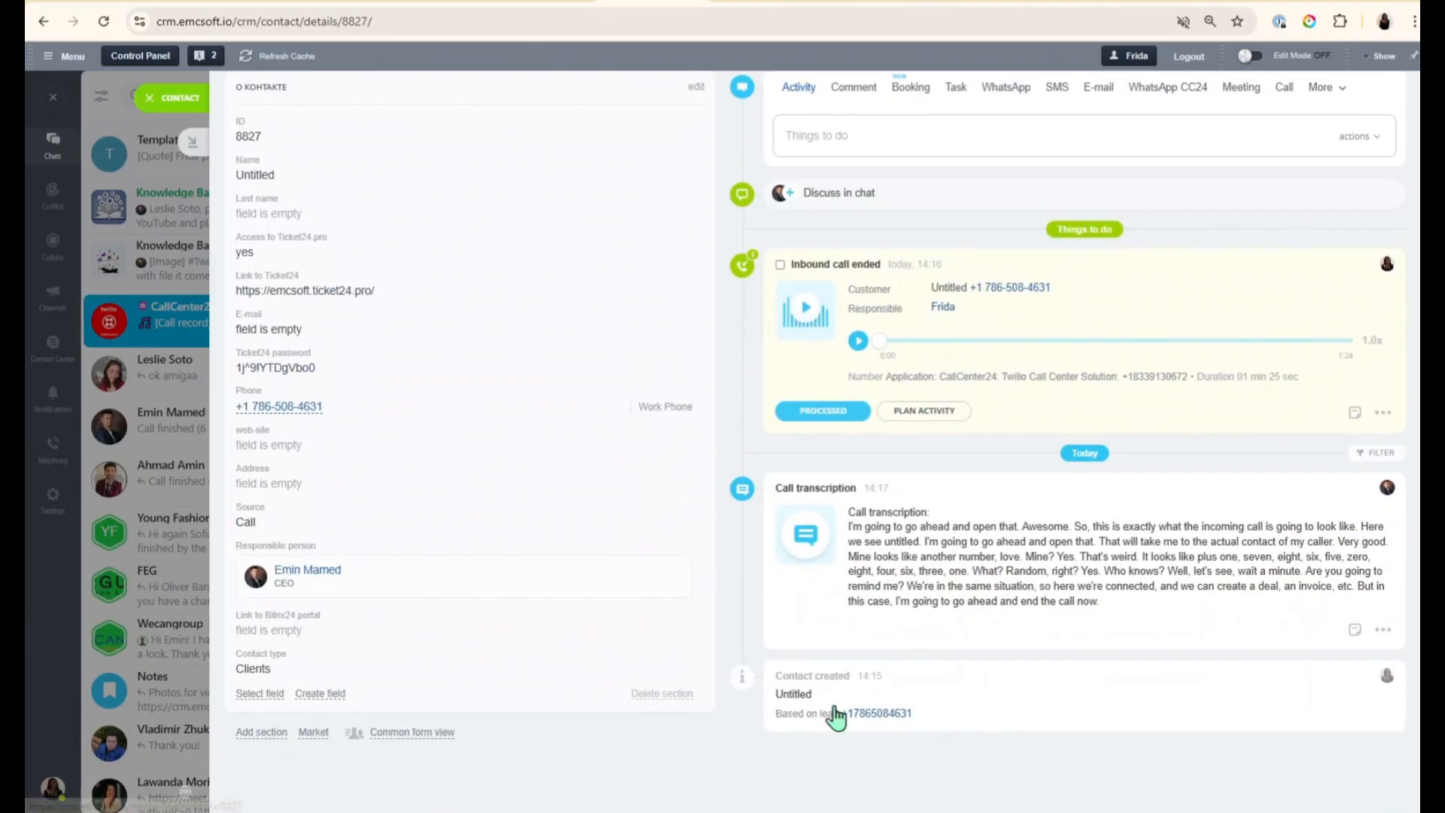
{"action": "left_click_drag", "start_coordinate": [774, 677], "coordinate": [879, 688]}
{"action": "left_click", "coordinate": [814, 694]}
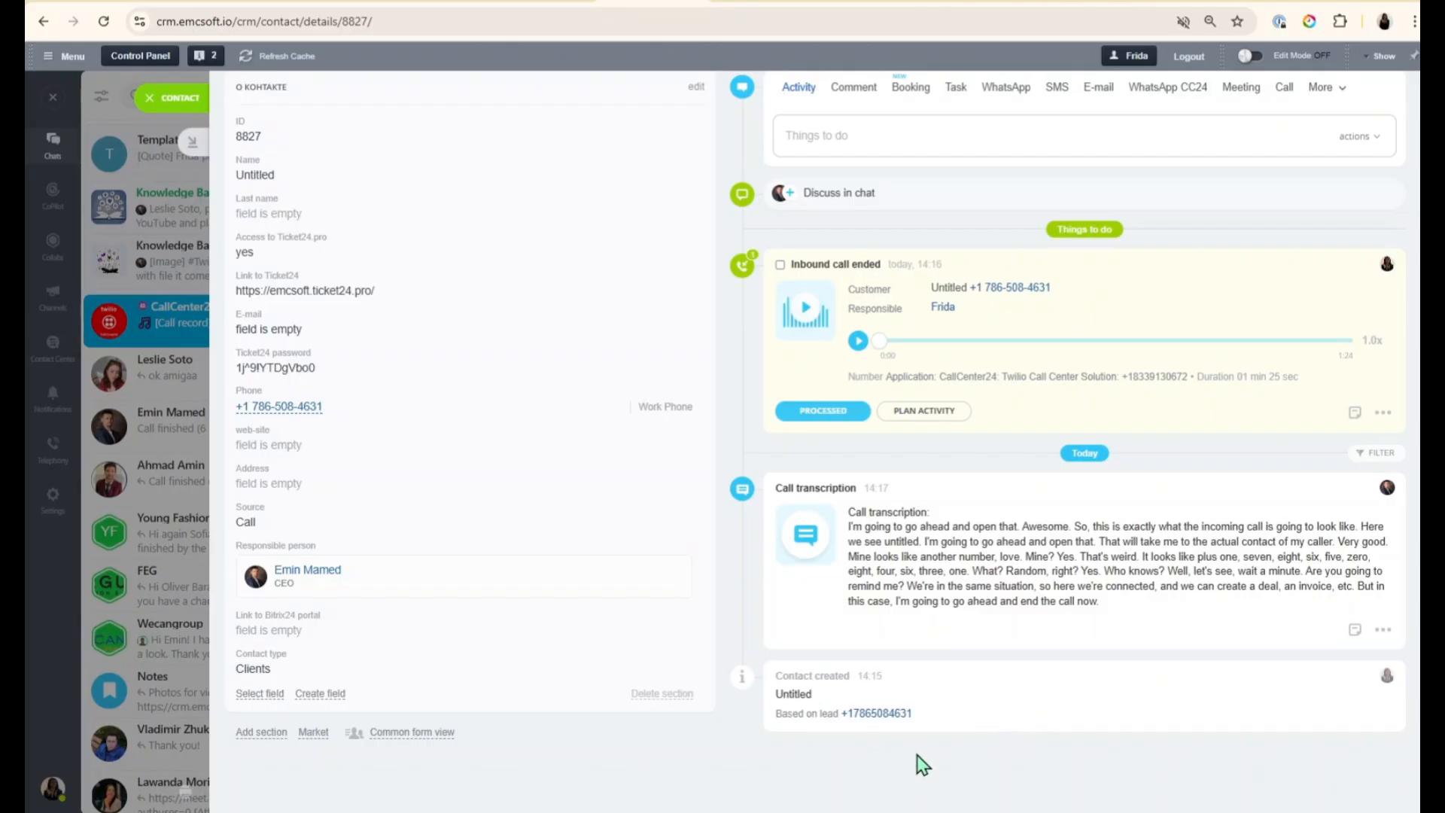
{"action": "scroll", "coordinate": [863, 779], "scroll_direction": "up", "scroll_amount": 2}
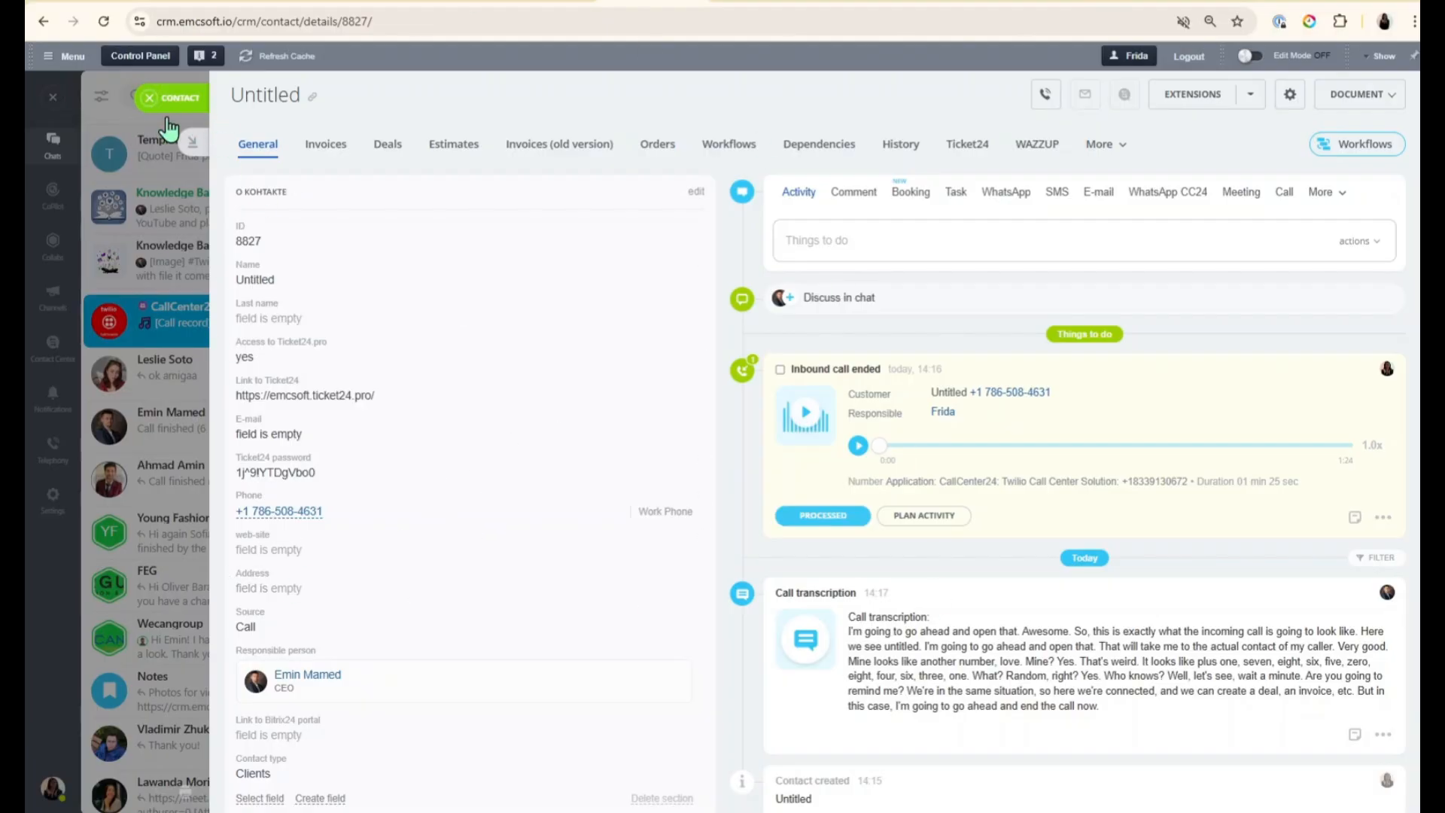
{"action": "scroll", "coordinate": [293, 548], "scroll_direction": "down", "scroll_amount": 1}
{"action": "scroll", "coordinate": [301, 600], "scroll_direction": "up", "scroll_amount": 1}
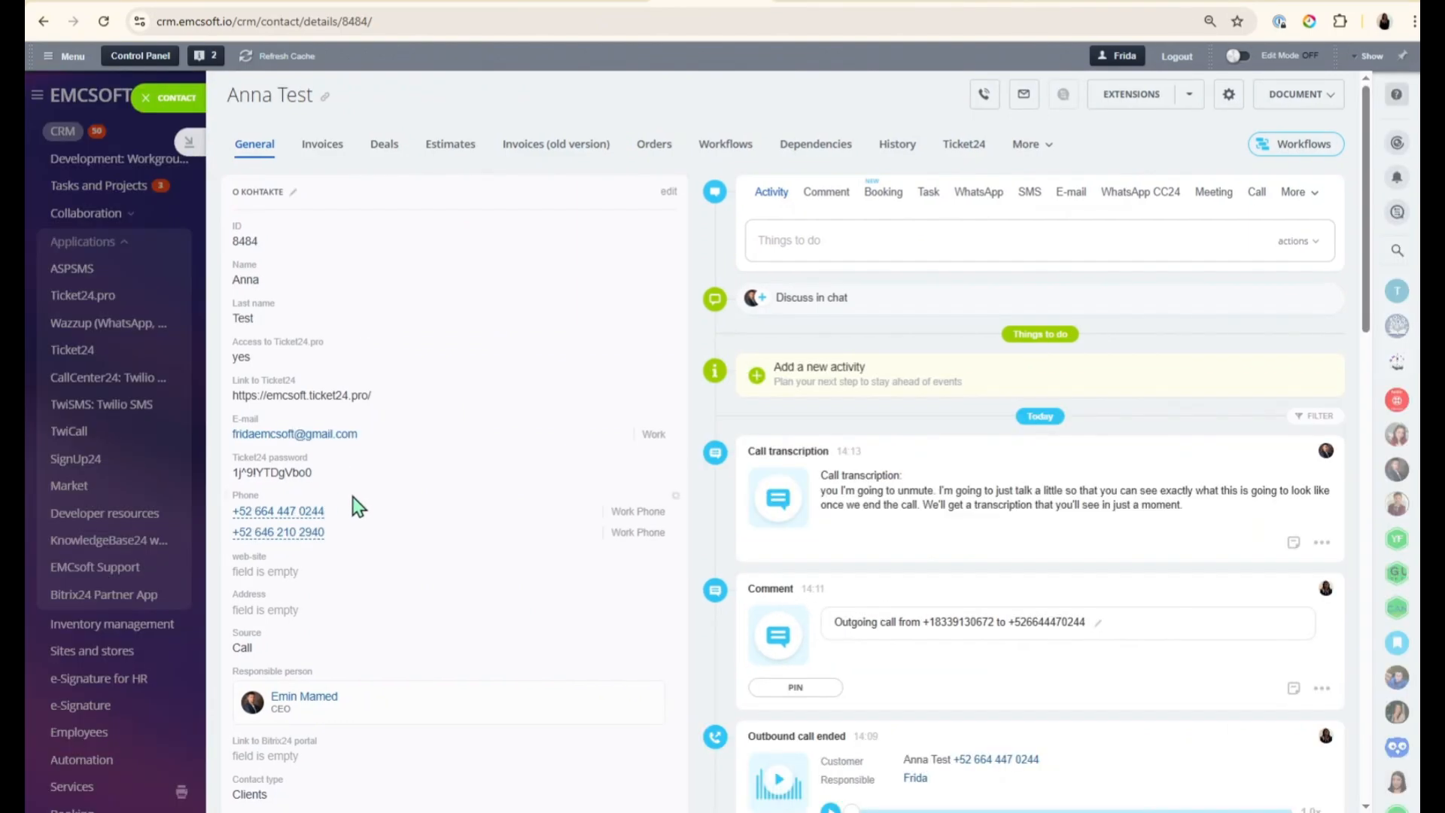
Open the call card for the test contact's first phone number, compare its AI scripts and CallCenter24 views, and close the card.
{"action": "left_click", "coordinate": [296, 512]}
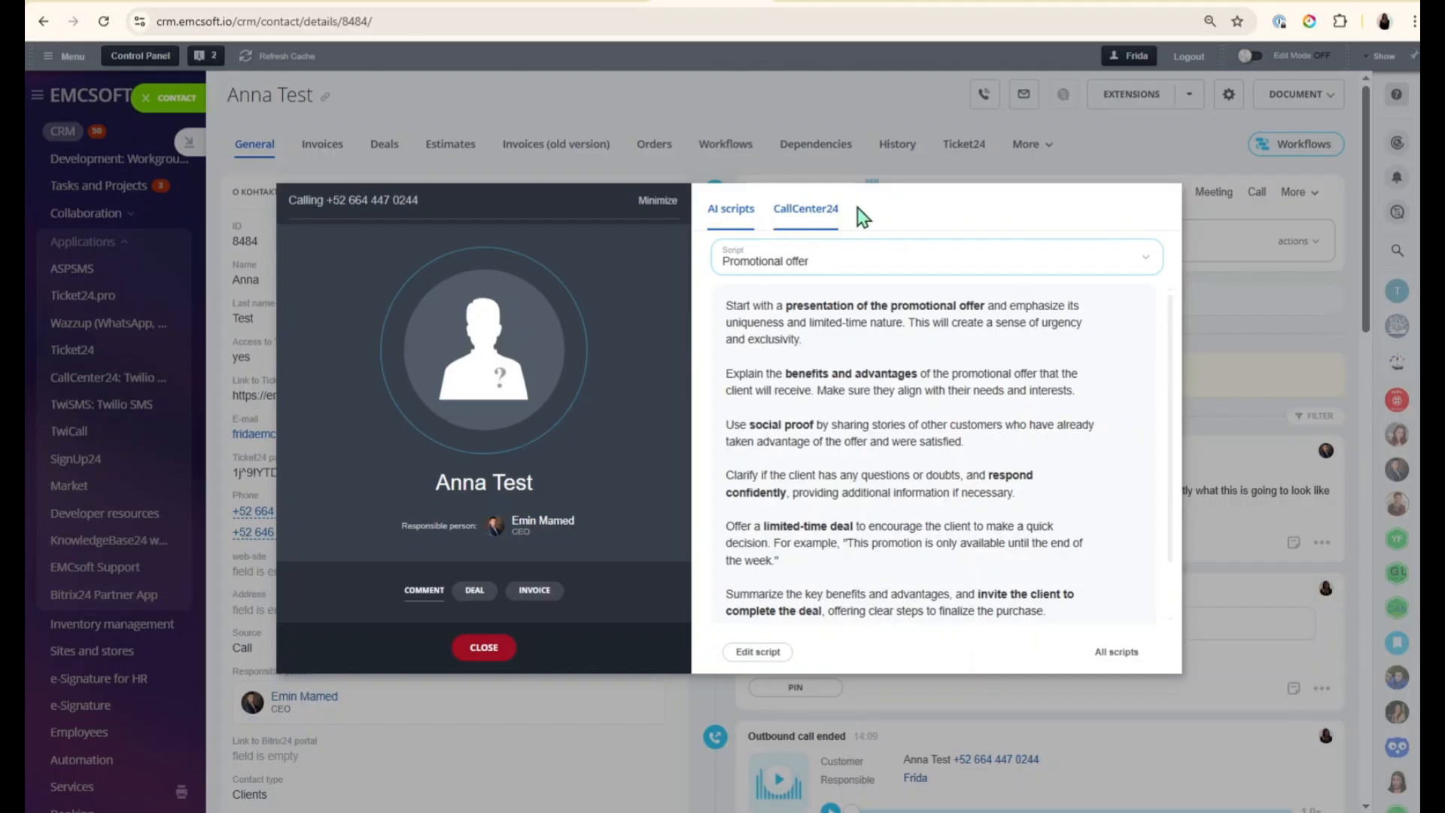
{"action": "left_click", "coordinate": [817, 220]}
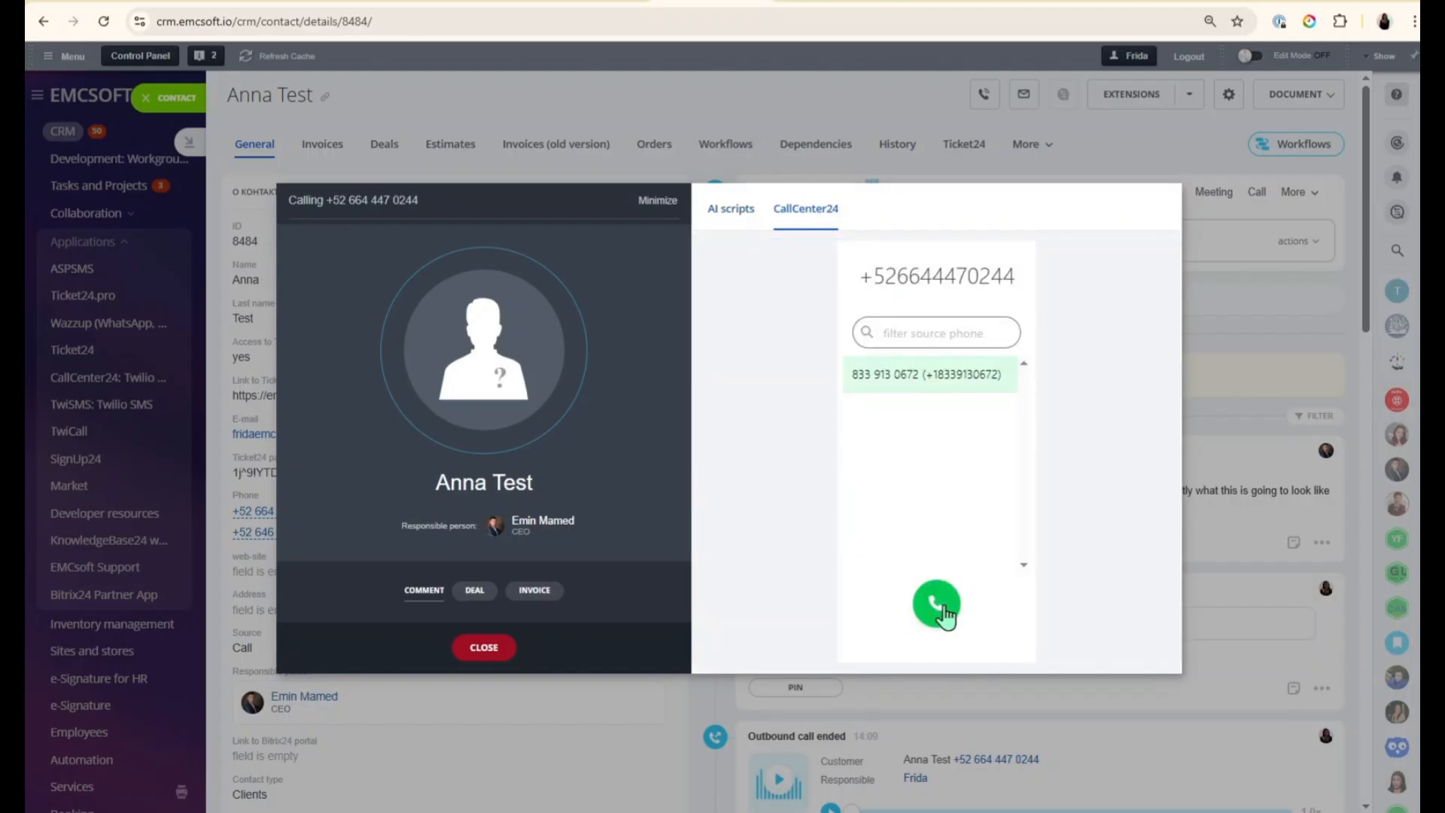
{"action": "left_click", "coordinate": [734, 214]}
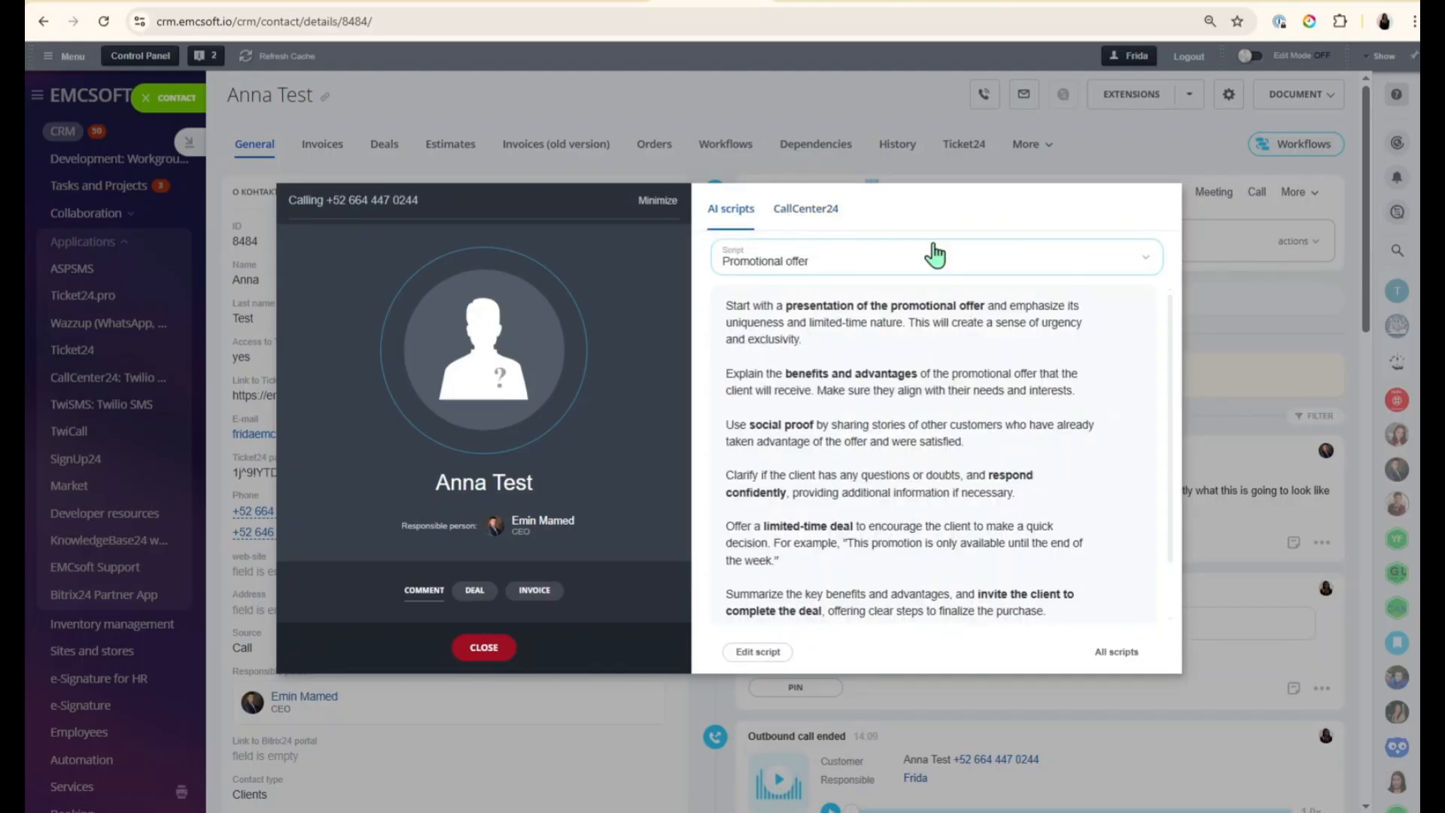
{"action": "left_click", "coordinate": [811, 220]}
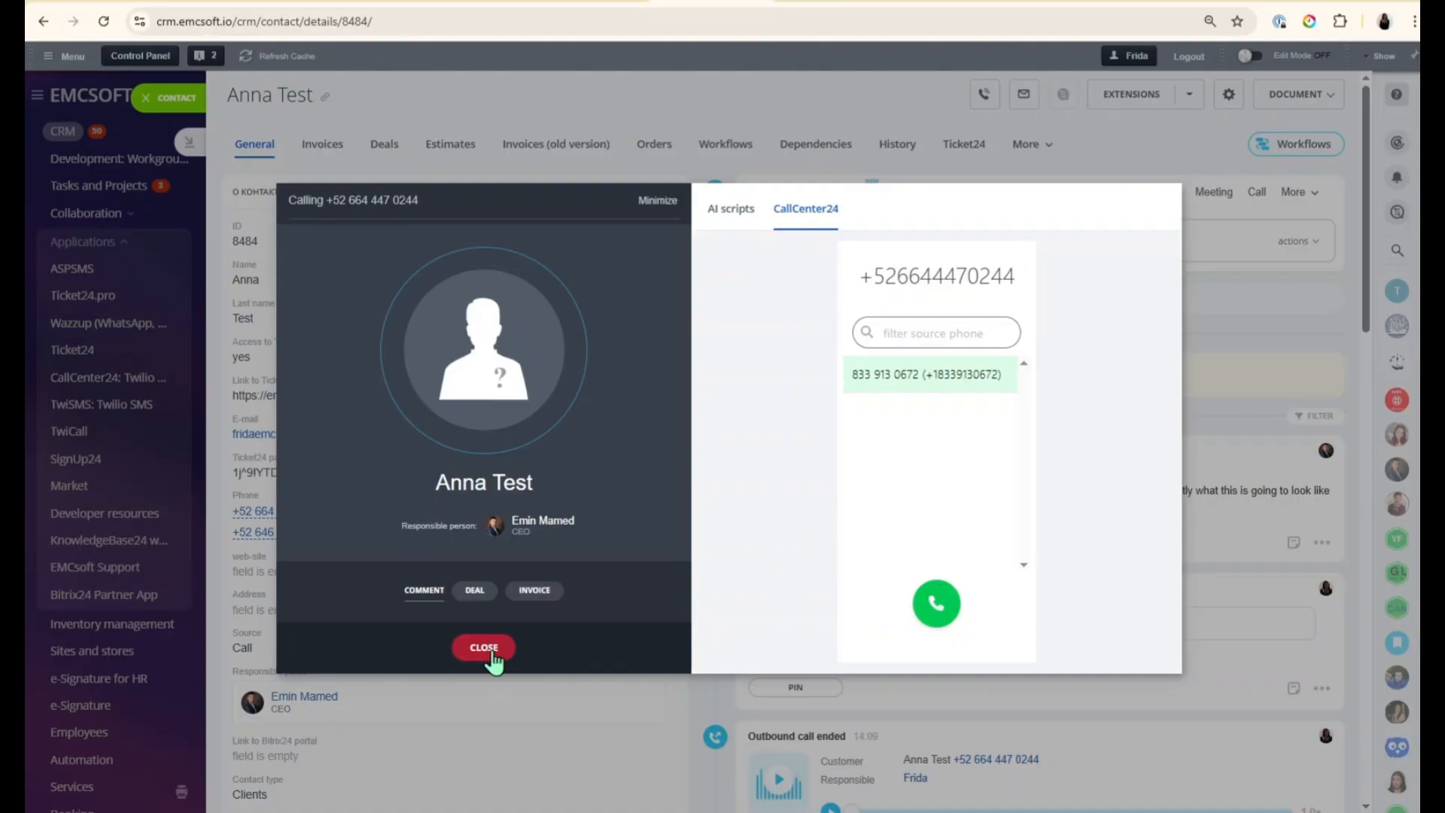
{"action": "left_click", "coordinate": [750, 228]}
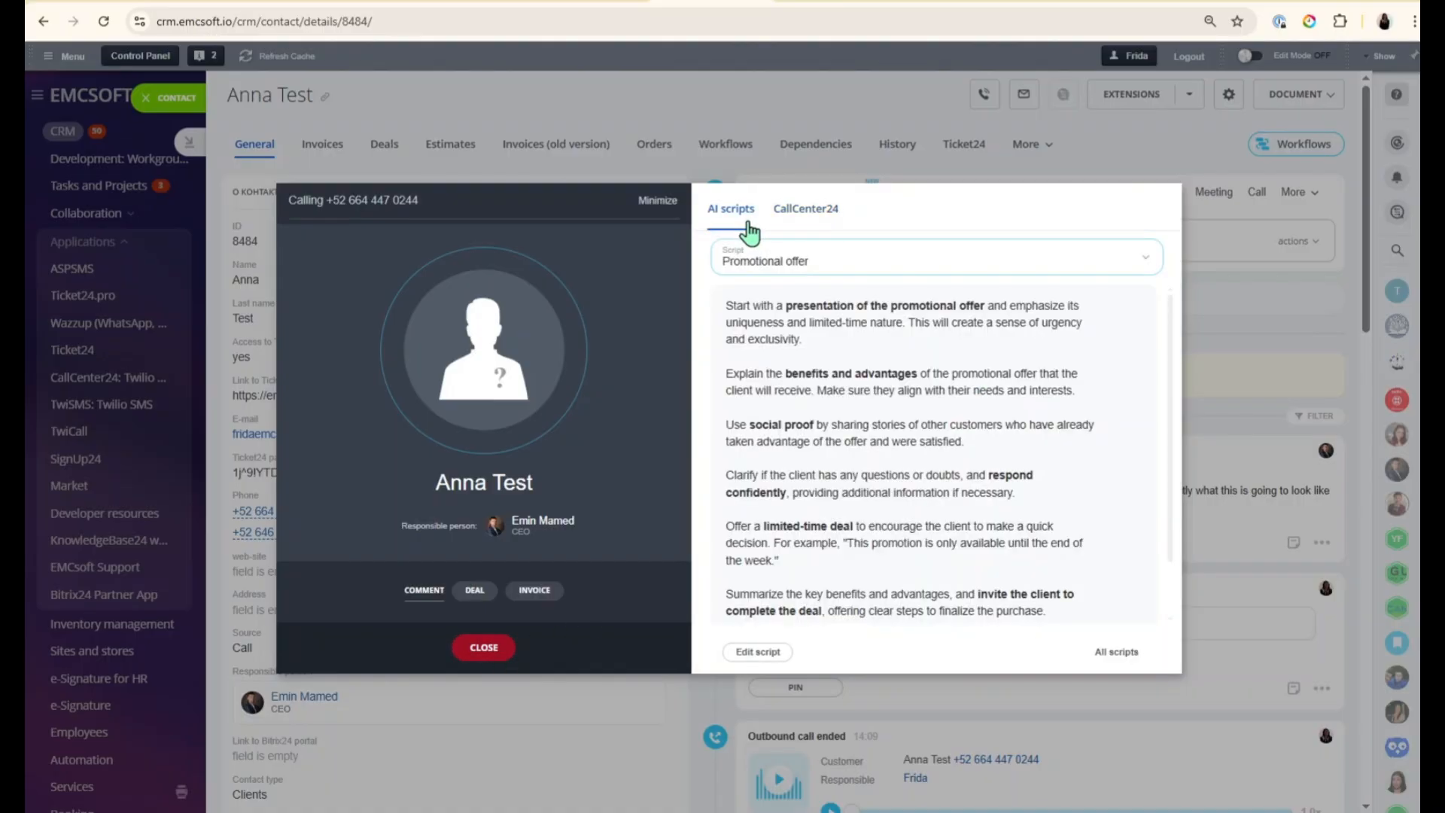
{"action": "left_click", "coordinate": [815, 220]}
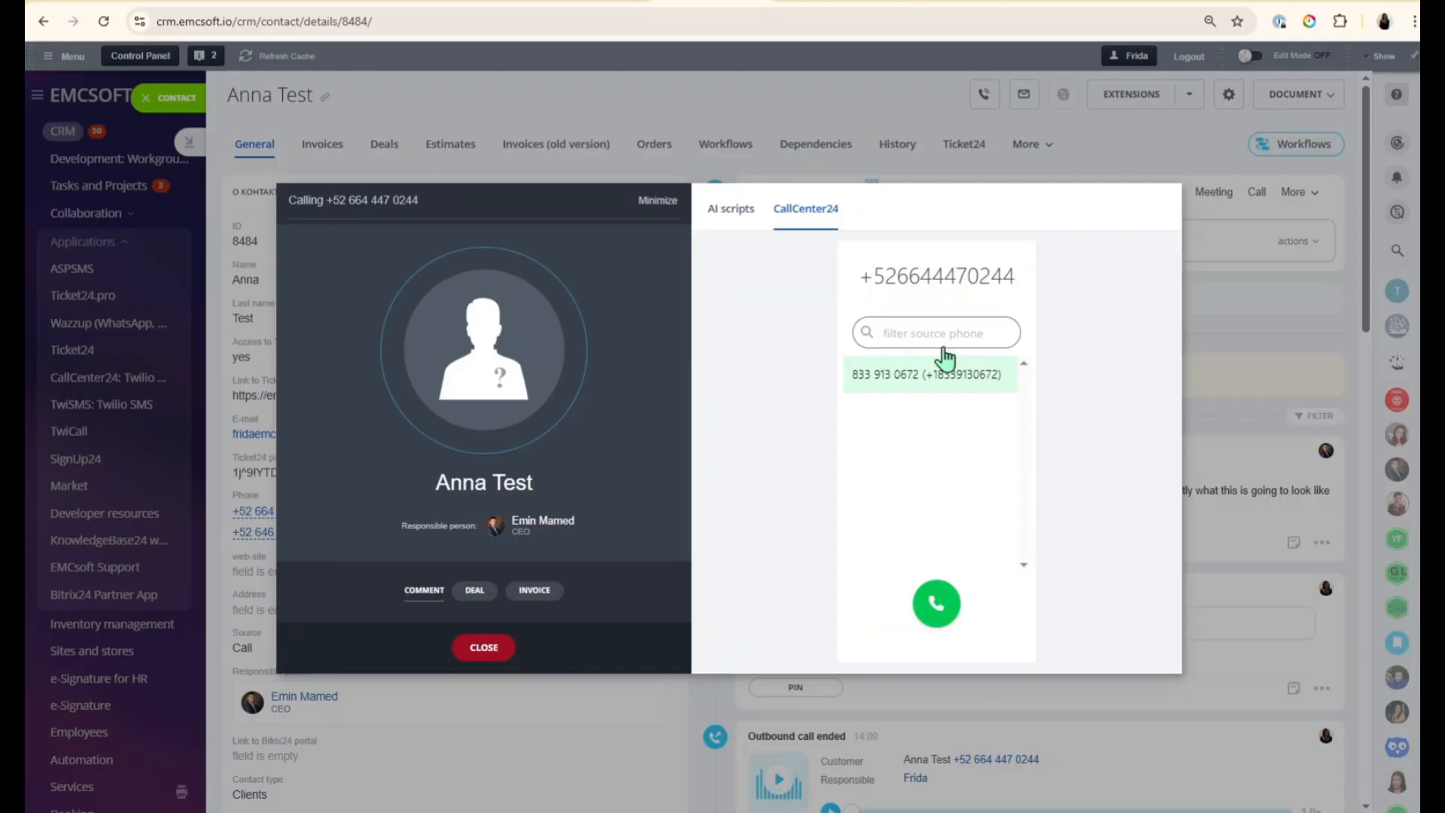
{"action": "left_click", "coordinate": [734, 217]}
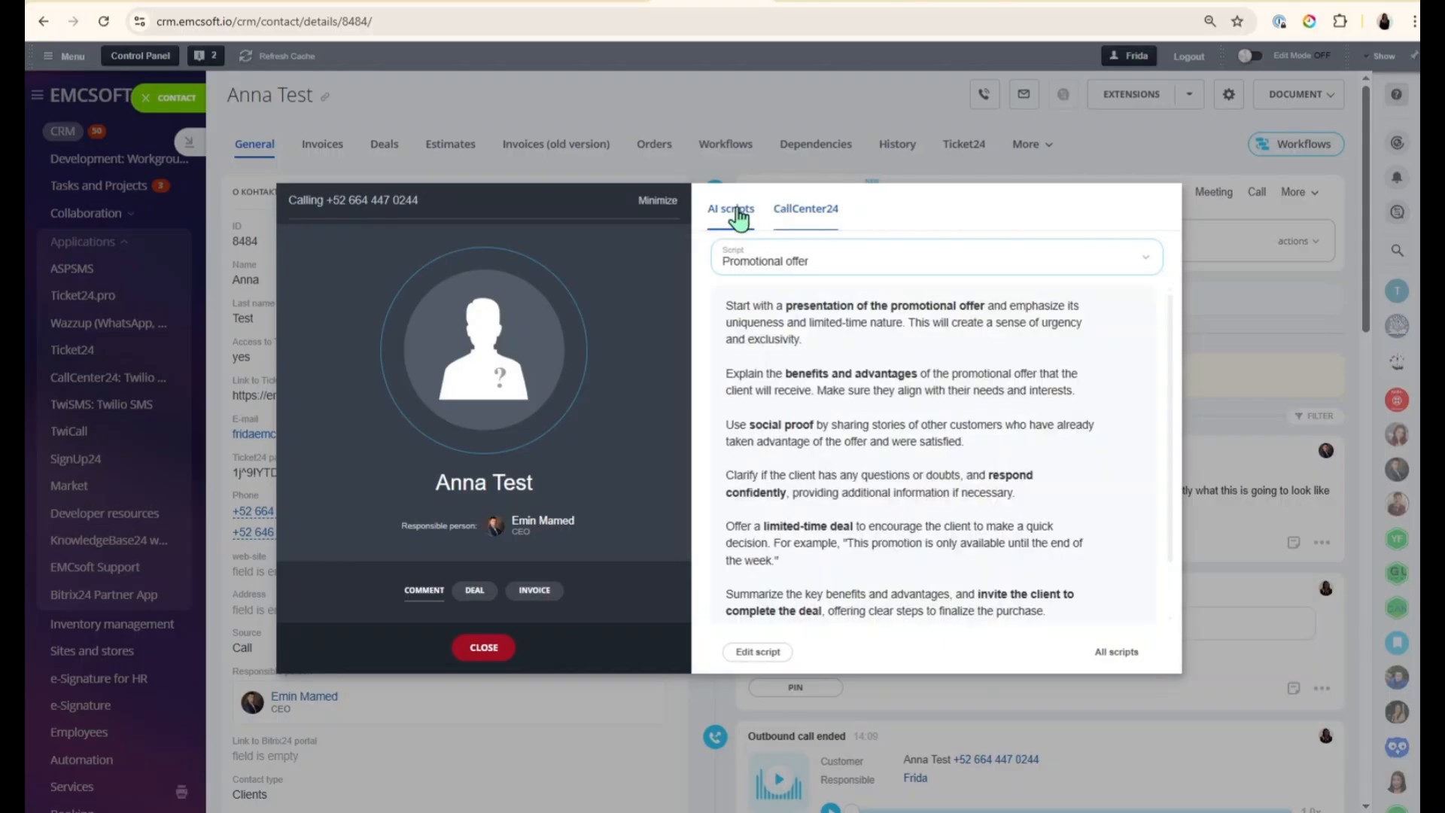
{"action": "left_click", "coordinate": [491, 648]}
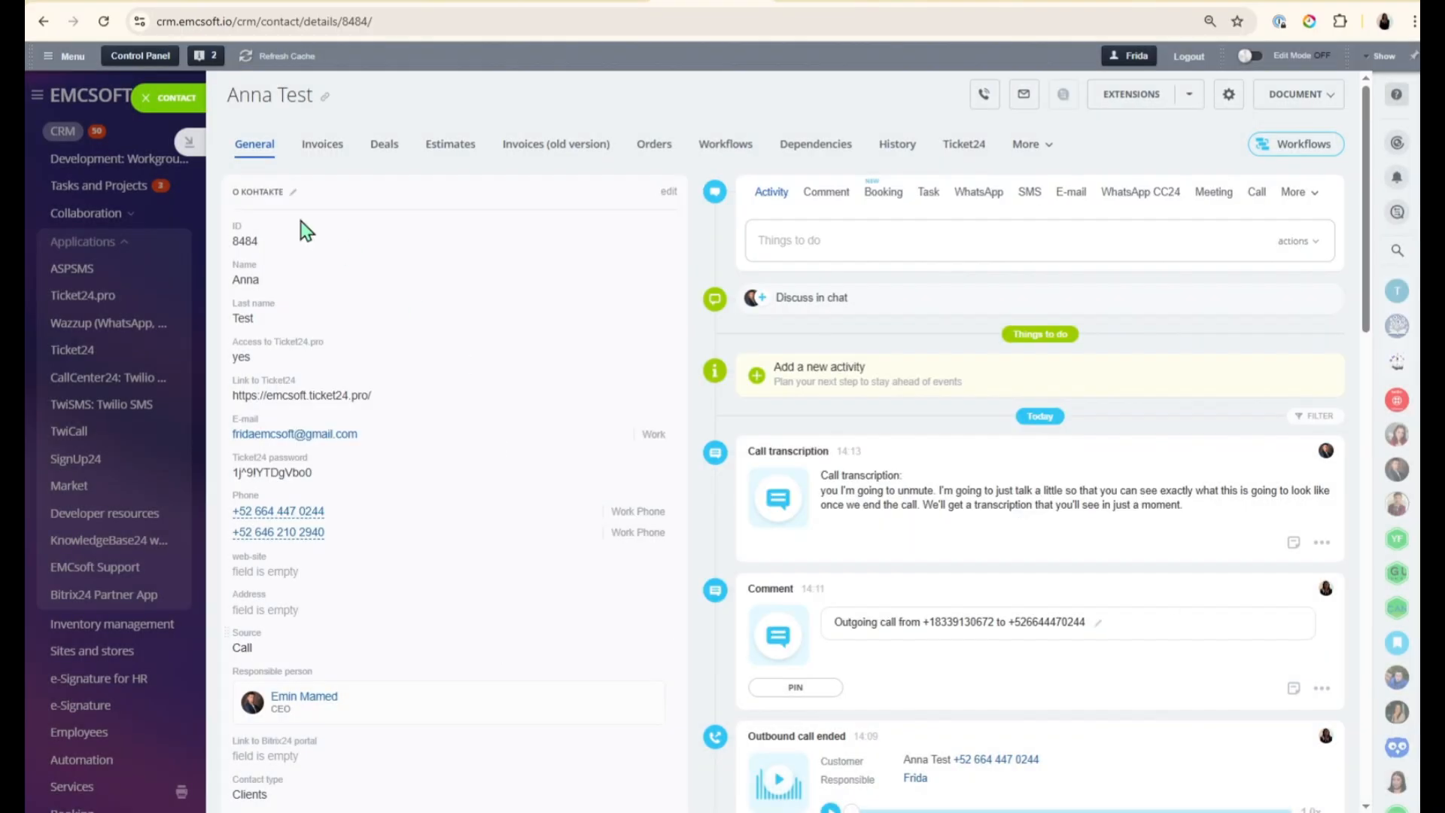
Close the contact record and open the CoPilot preferences in the portal's settings.
{"action": "left_click", "coordinate": [166, 100]}
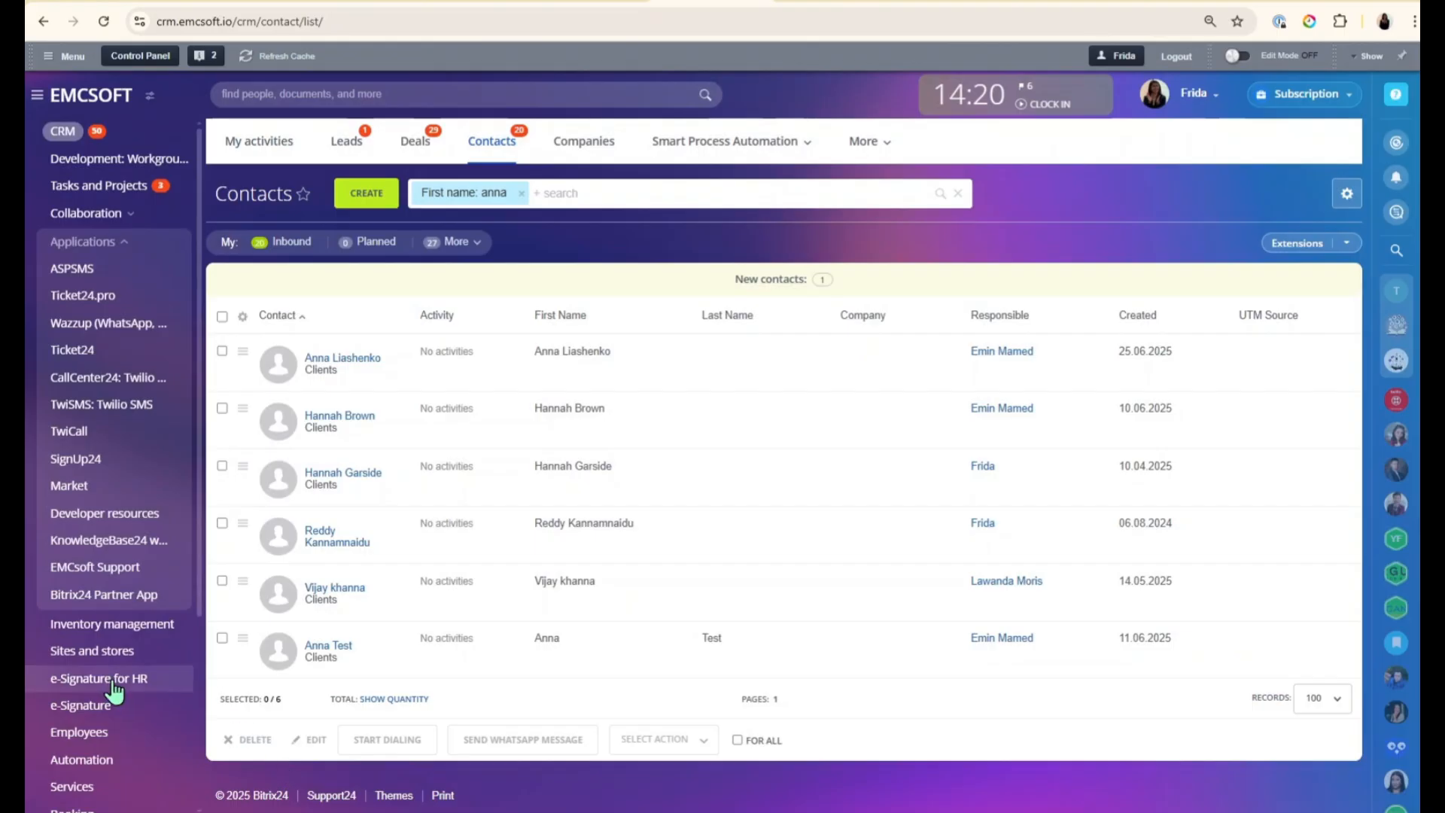
{"action": "scroll", "coordinate": [90, 712], "scroll_direction": "down", "scroll_amount": 3}
{"action": "left_click", "coordinate": [73, 663]}
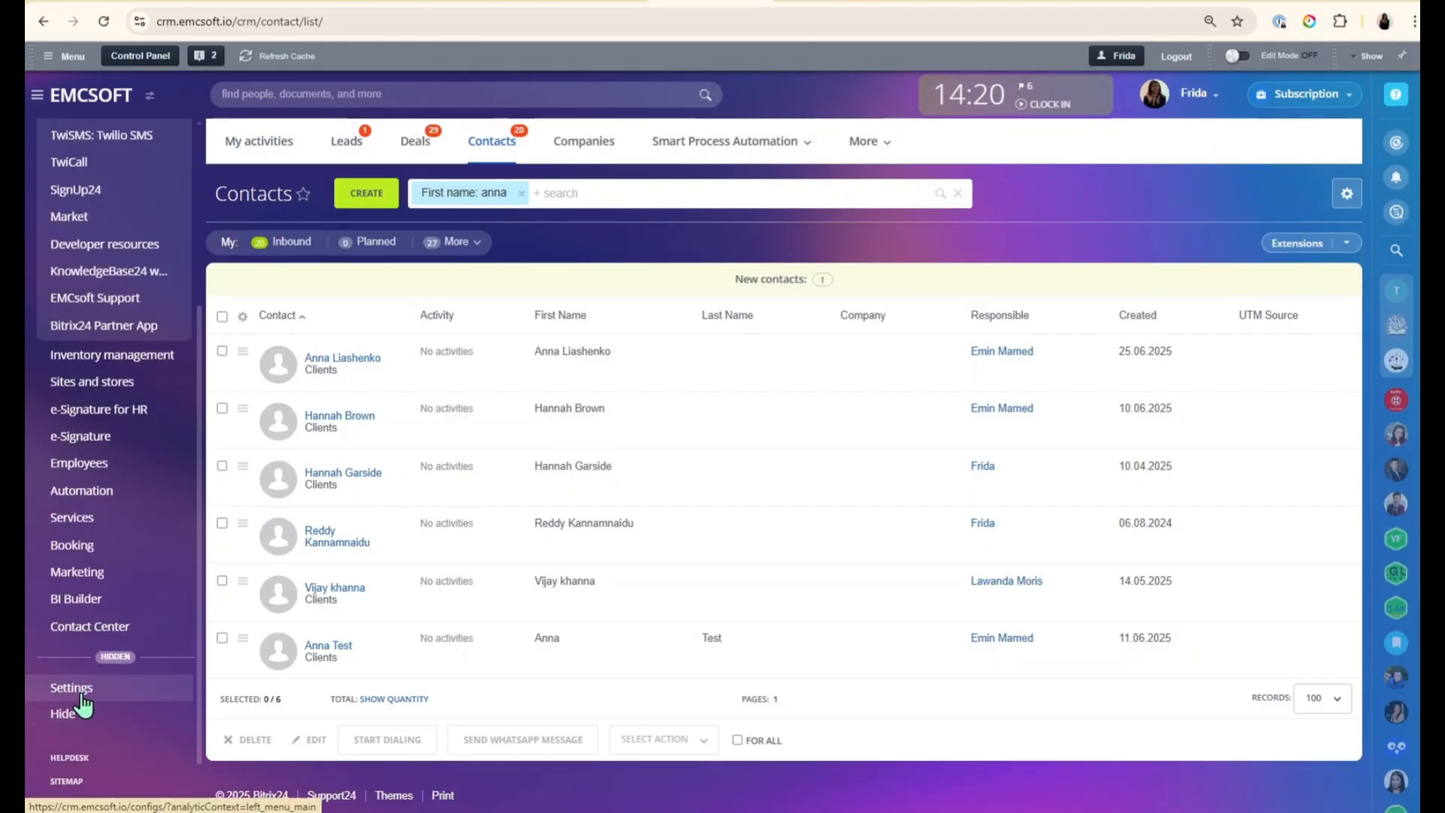
{"action": "left_click", "coordinate": [75, 689]}
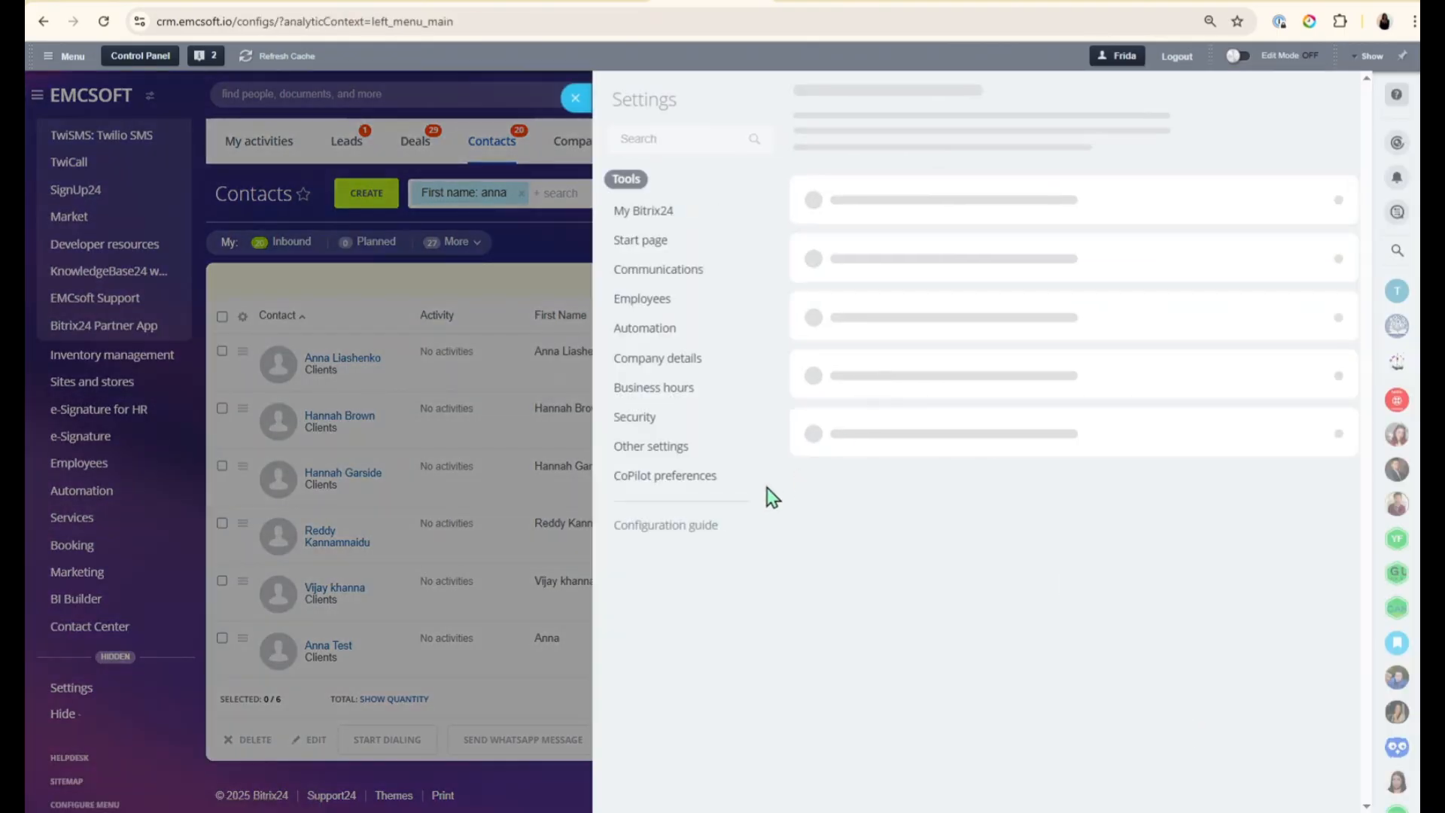
{"action": "left_click", "coordinate": [680, 481]}
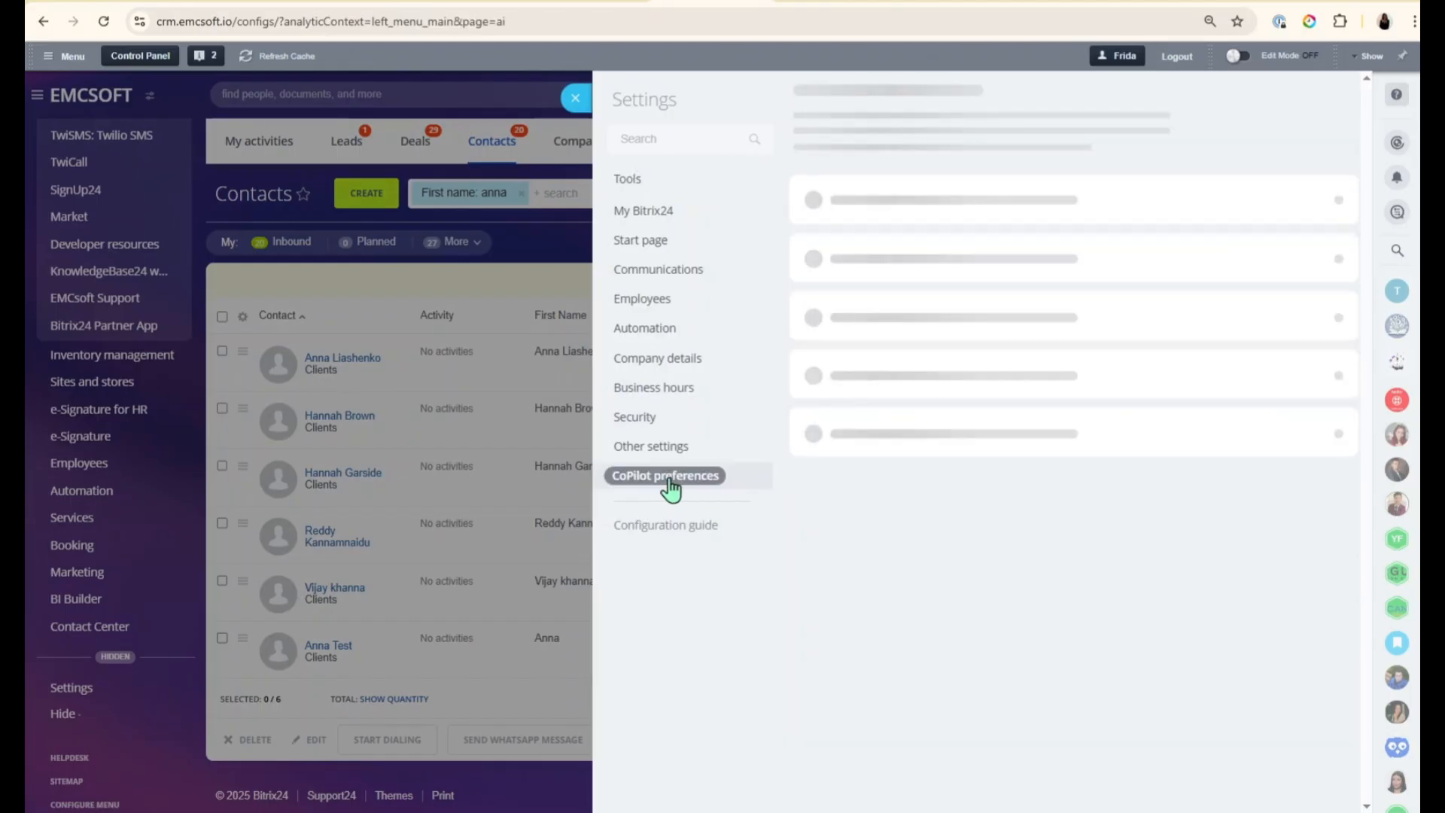
Turn off "Use CoPilot to assess phone calls" in the CRM section of the CoPilot preferences and save.
{"action": "scroll", "coordinate": [1016, 663], "scroll_direction": "down", "scroll_amount": 2}
{"action": "scroll", "coordinate": [1009, 629], "scroll_direction": "down", "scroll_amount": 3}
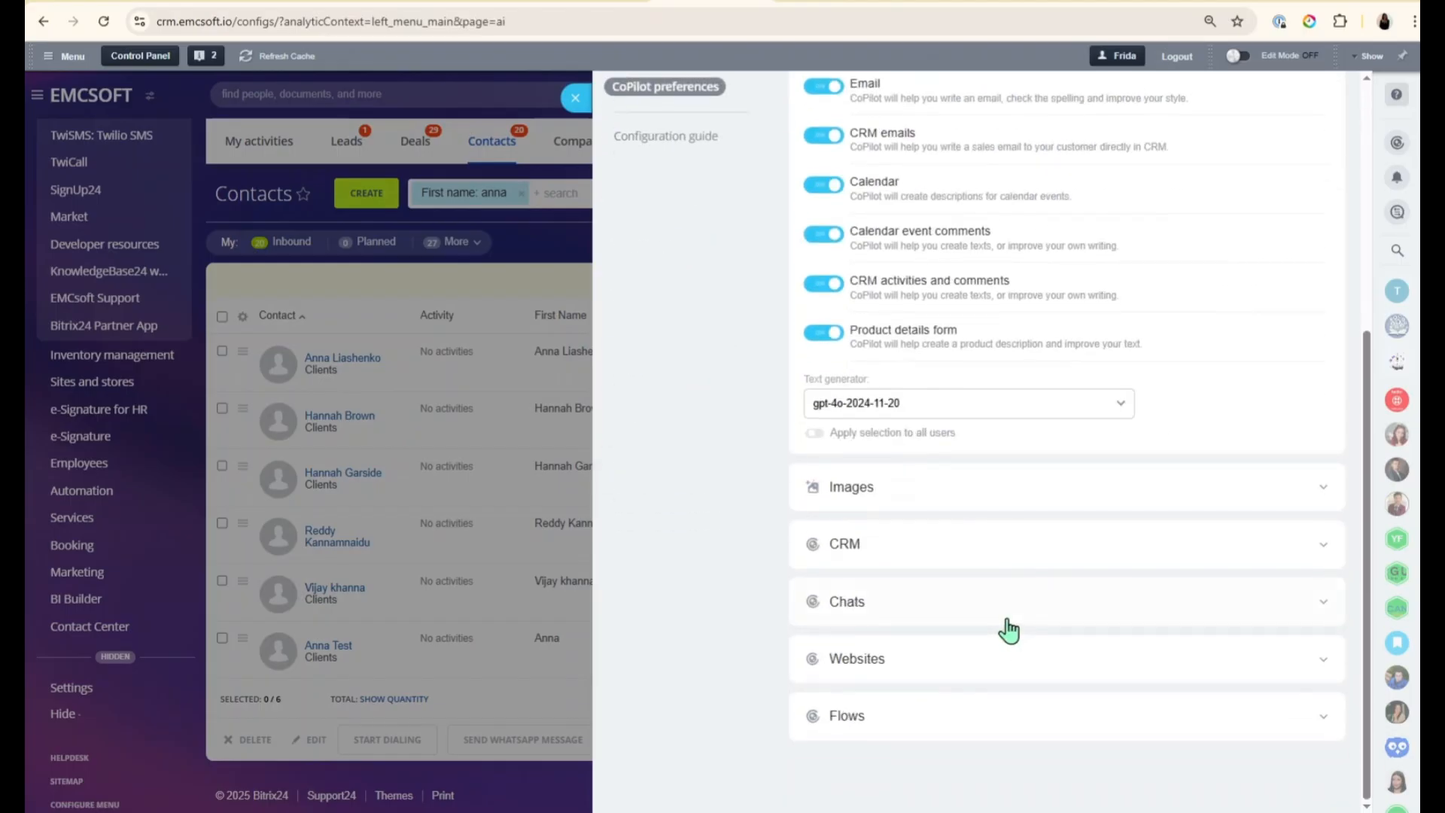
{"action": "left_click", "coordinate": [995, 564]}
{"action": "scroll", "coordinate": [995, 565], "scroll_direction": "down", "scroll_amount": 4}
{"action": "left_click", "coordinate": [824, 354]}
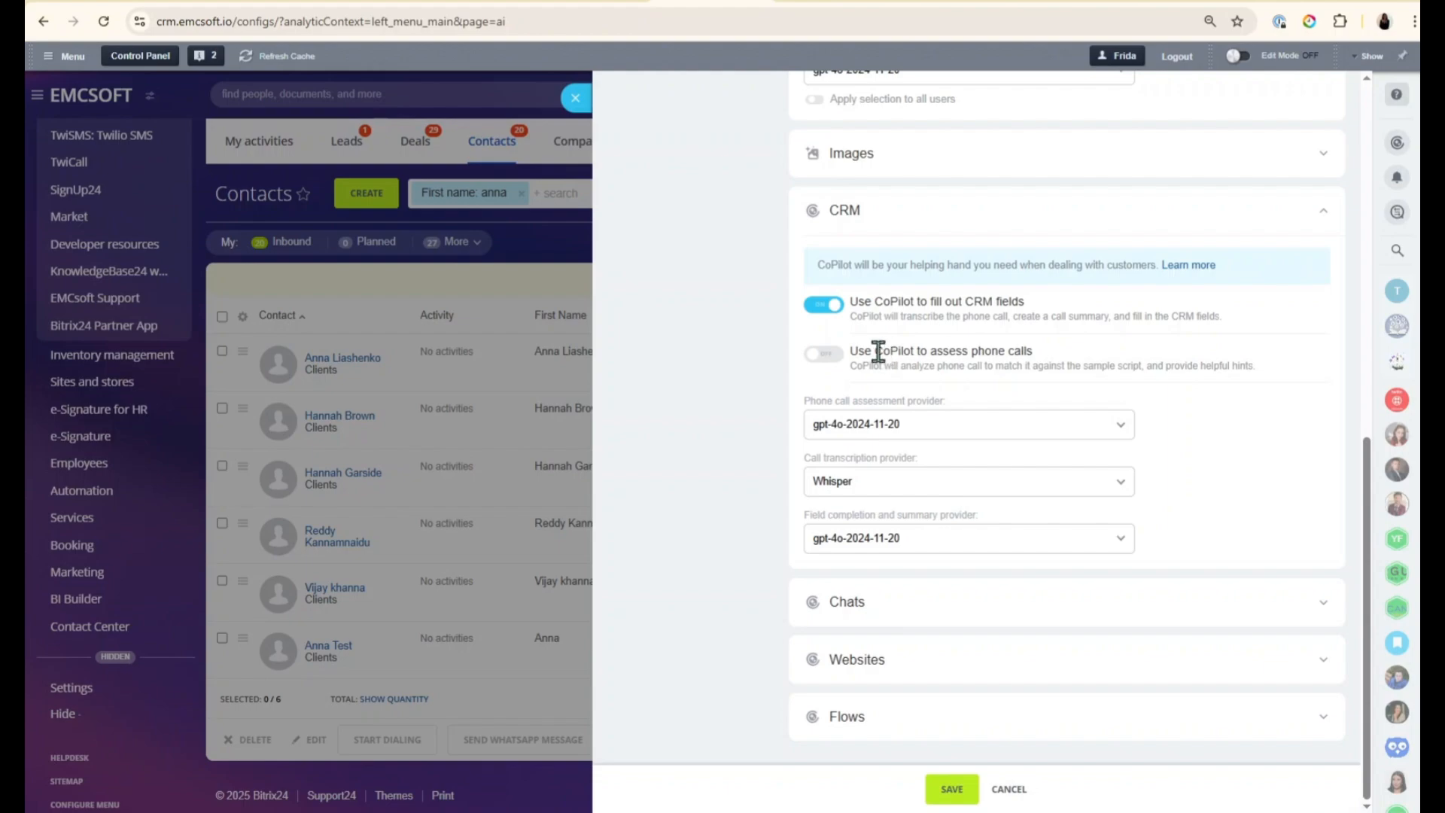
{"action": "left_click", "coordinate": [952, 788]}
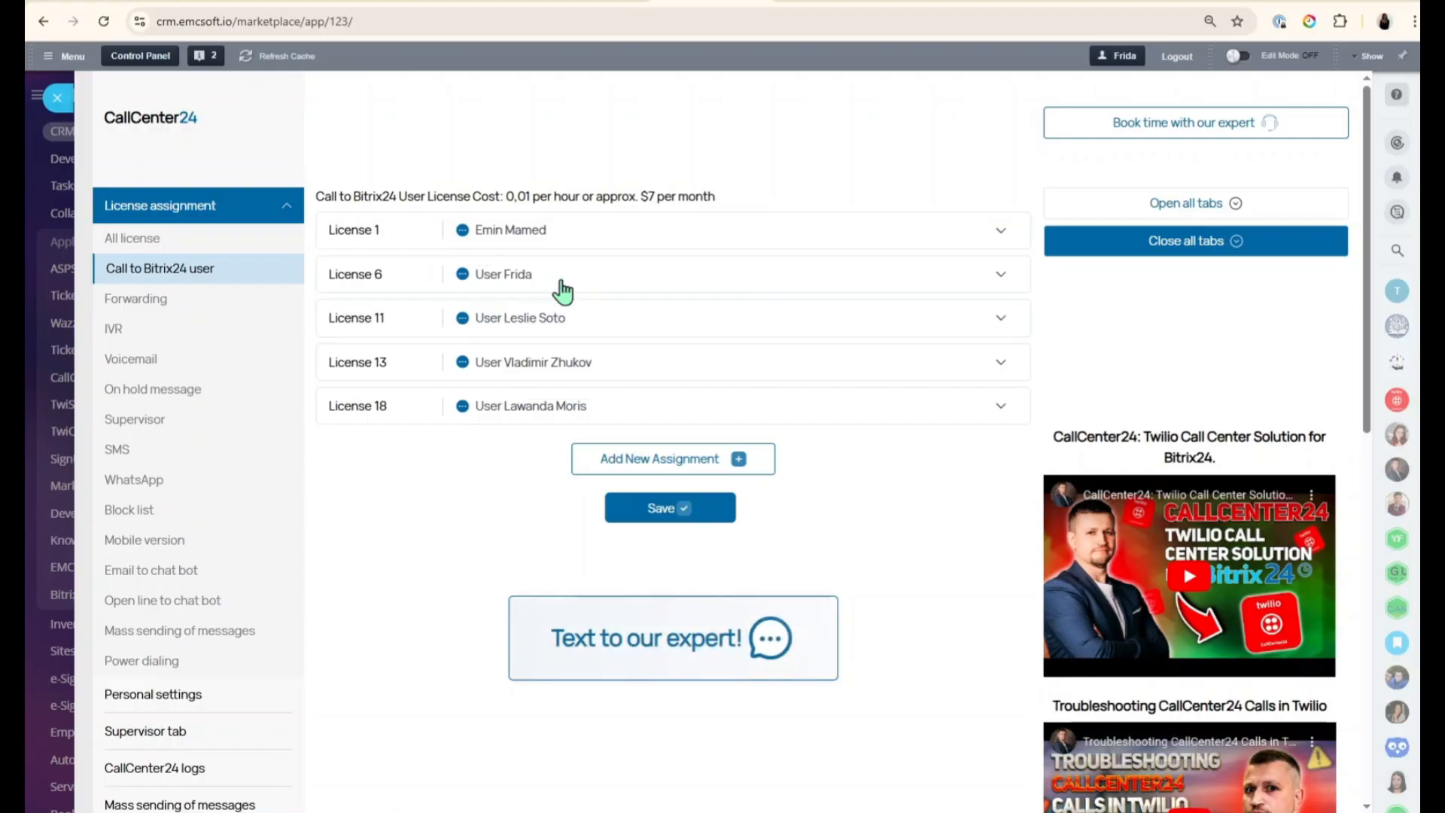
Review the details of License 1 and License 6 among the Call to Bitrix24 user assignments in CallCenter24.
{"action": "left_click", "coordinate": [553, 239]}
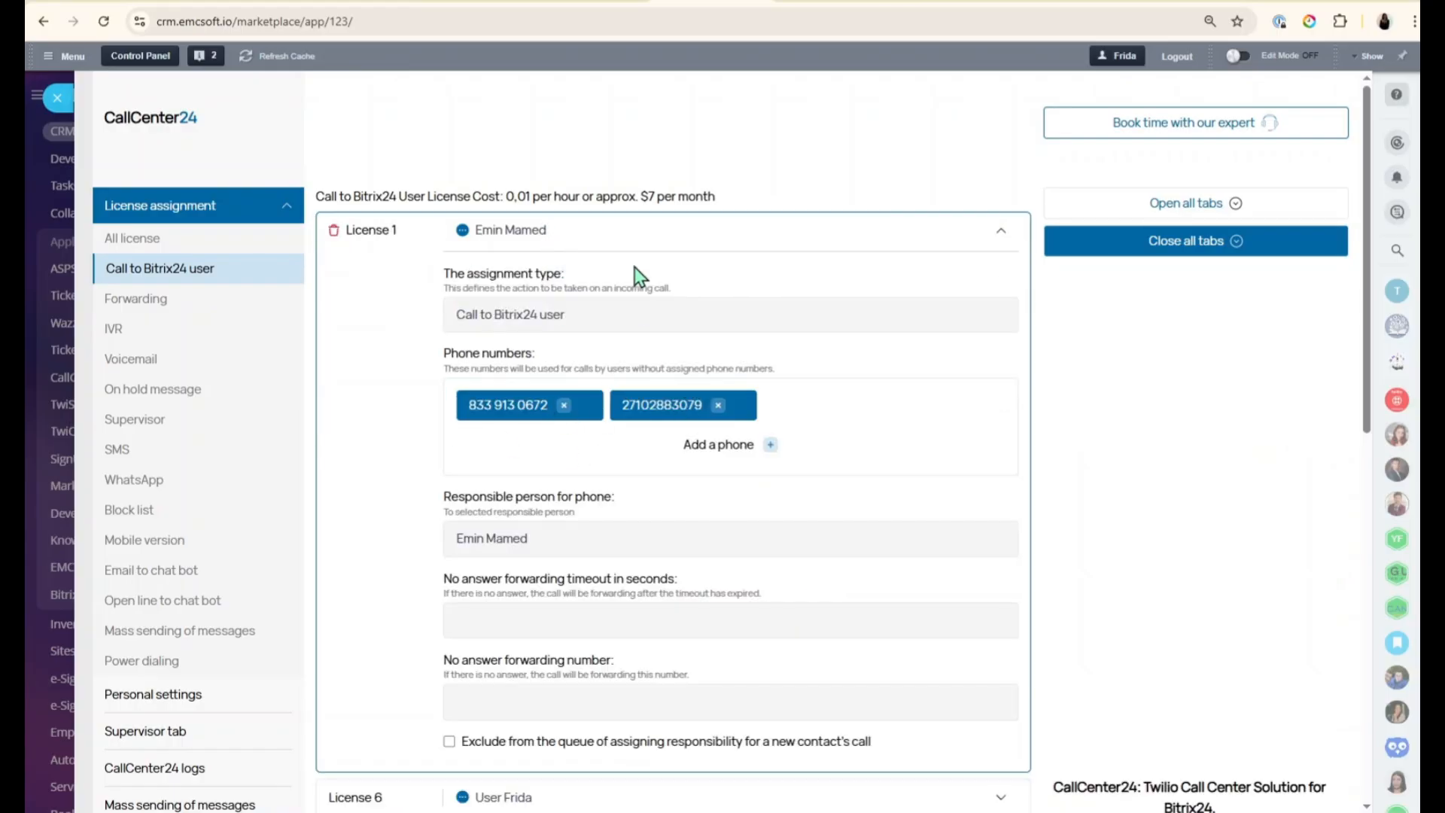
{"action": "left_click", "coordinate": [538, 231]}
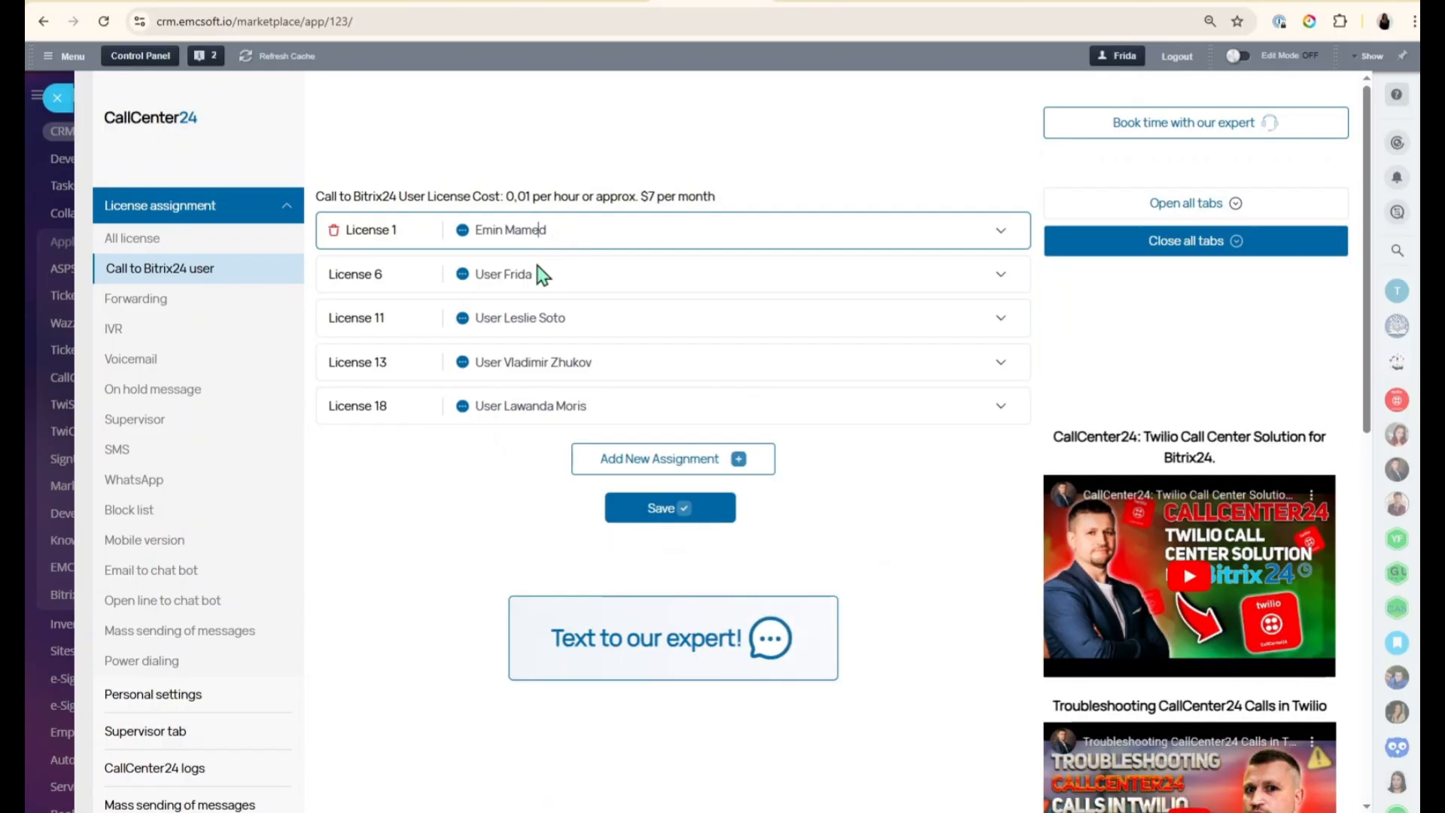
{"action": "left_click", "coordinate": [537, 276]}
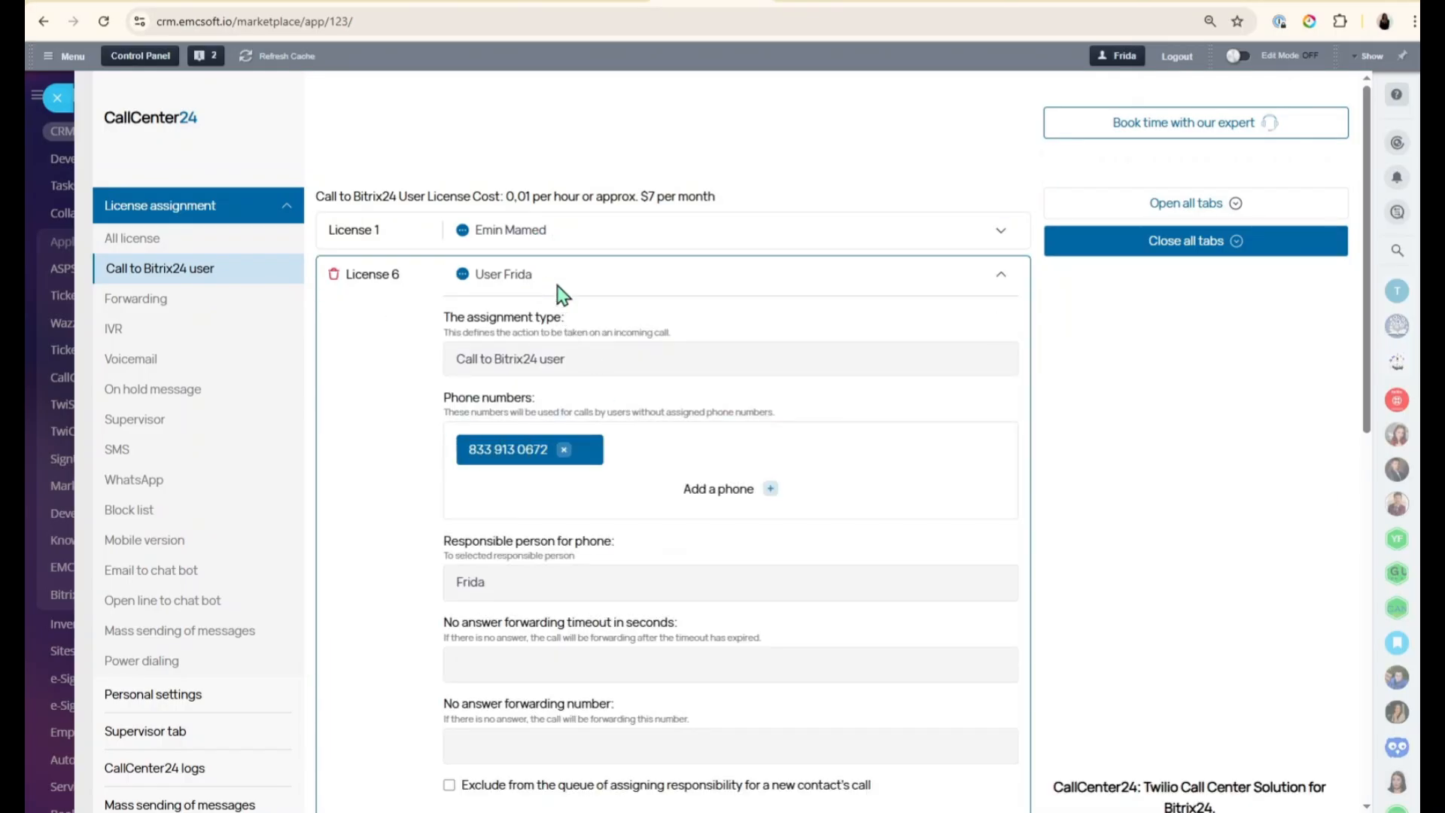
{"action": "left_click", "coordinate": [510, 280]}
{"action": "left_click", "coordinate": [552, 283]}
{"action": "left_click", "coordinate": [574, 280]}
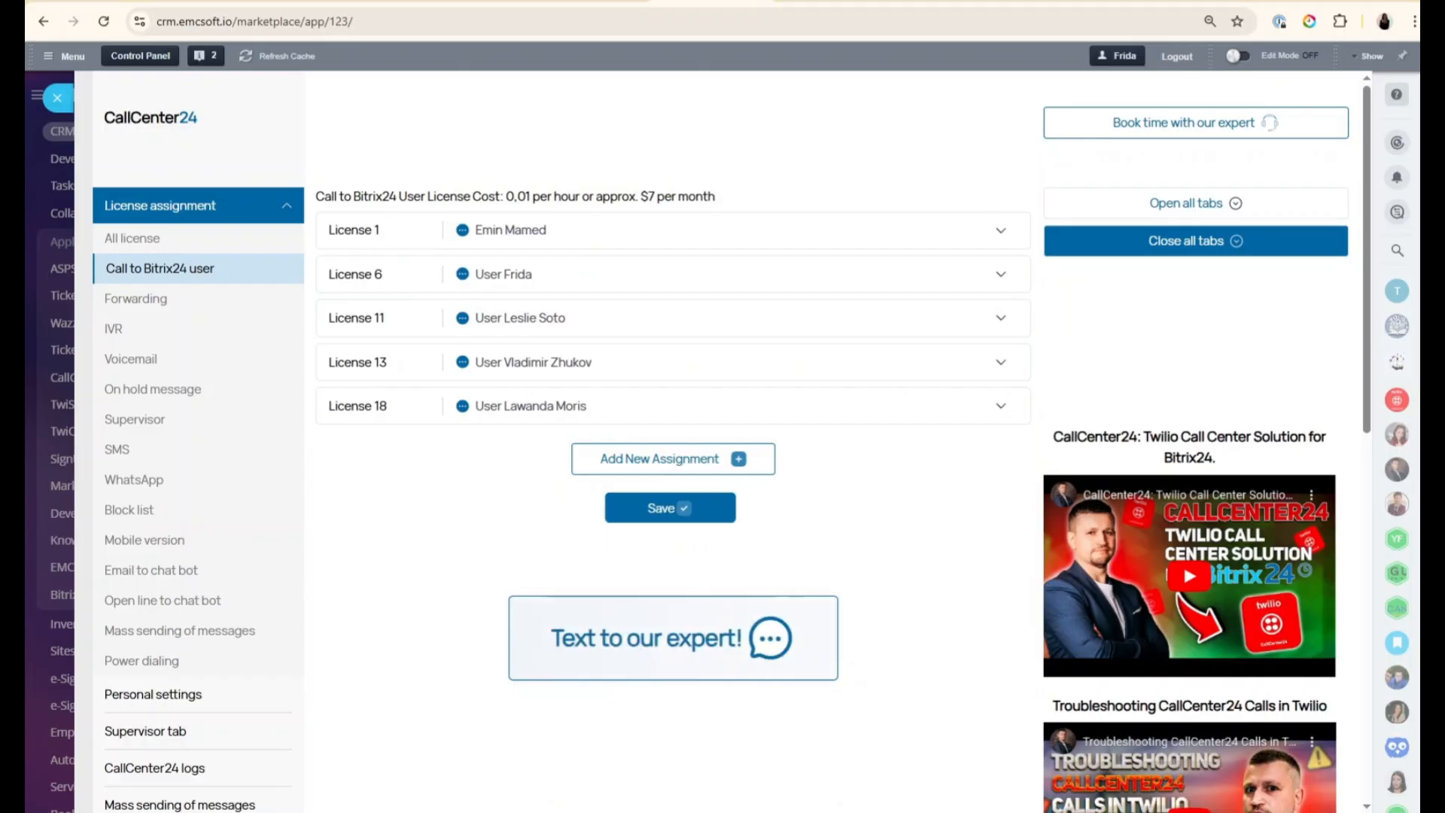
In License 6, set the no answer forwarding timeout to 40 seconds and enter a phone number as the no answer forwarding number.
{"action": "left_click", "coordinate": [549, 279]}
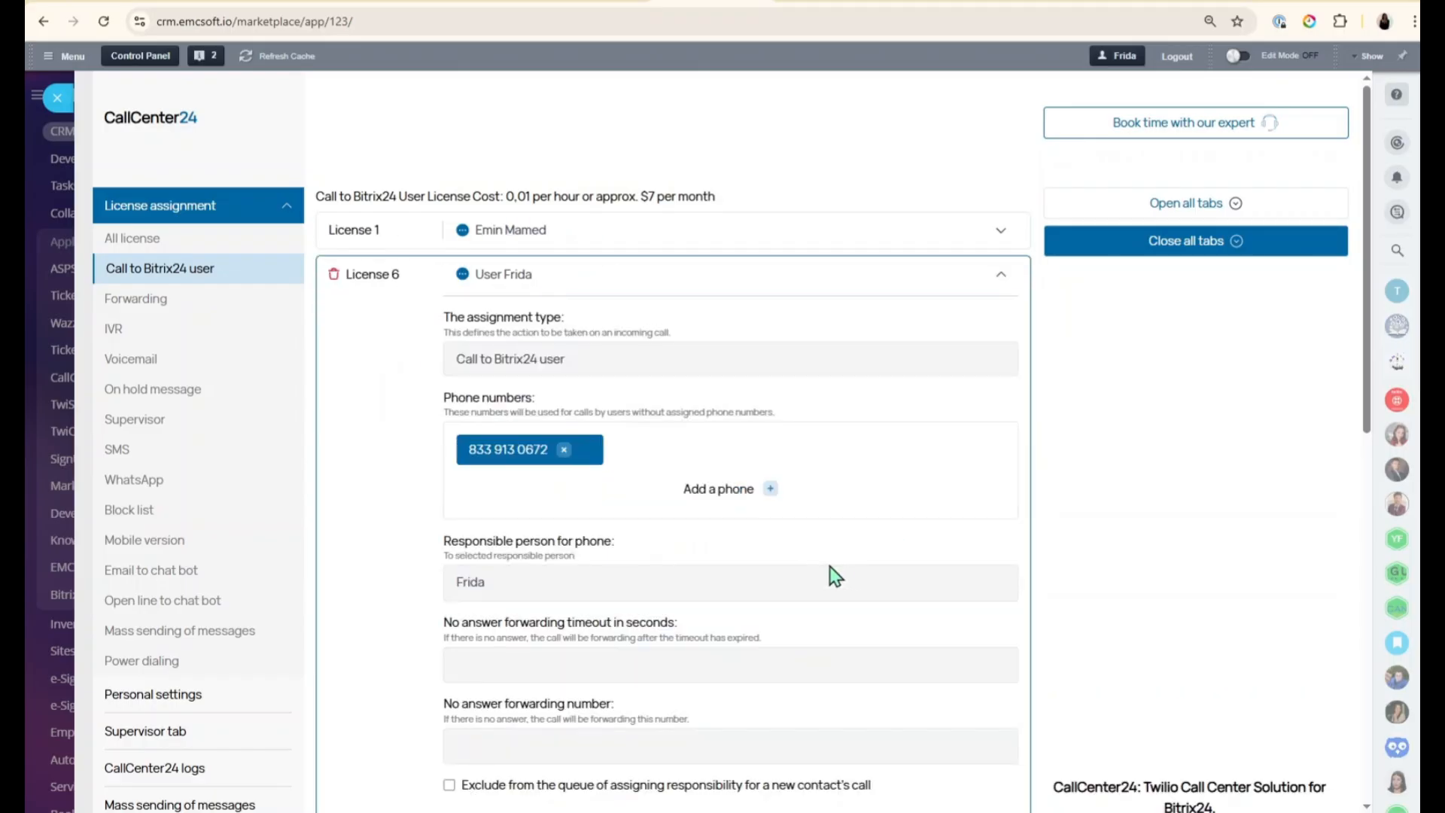
{"action": "scroll", "coordinate": [836, 576], "scroll_direction": "down", "scroll_amount": 4}
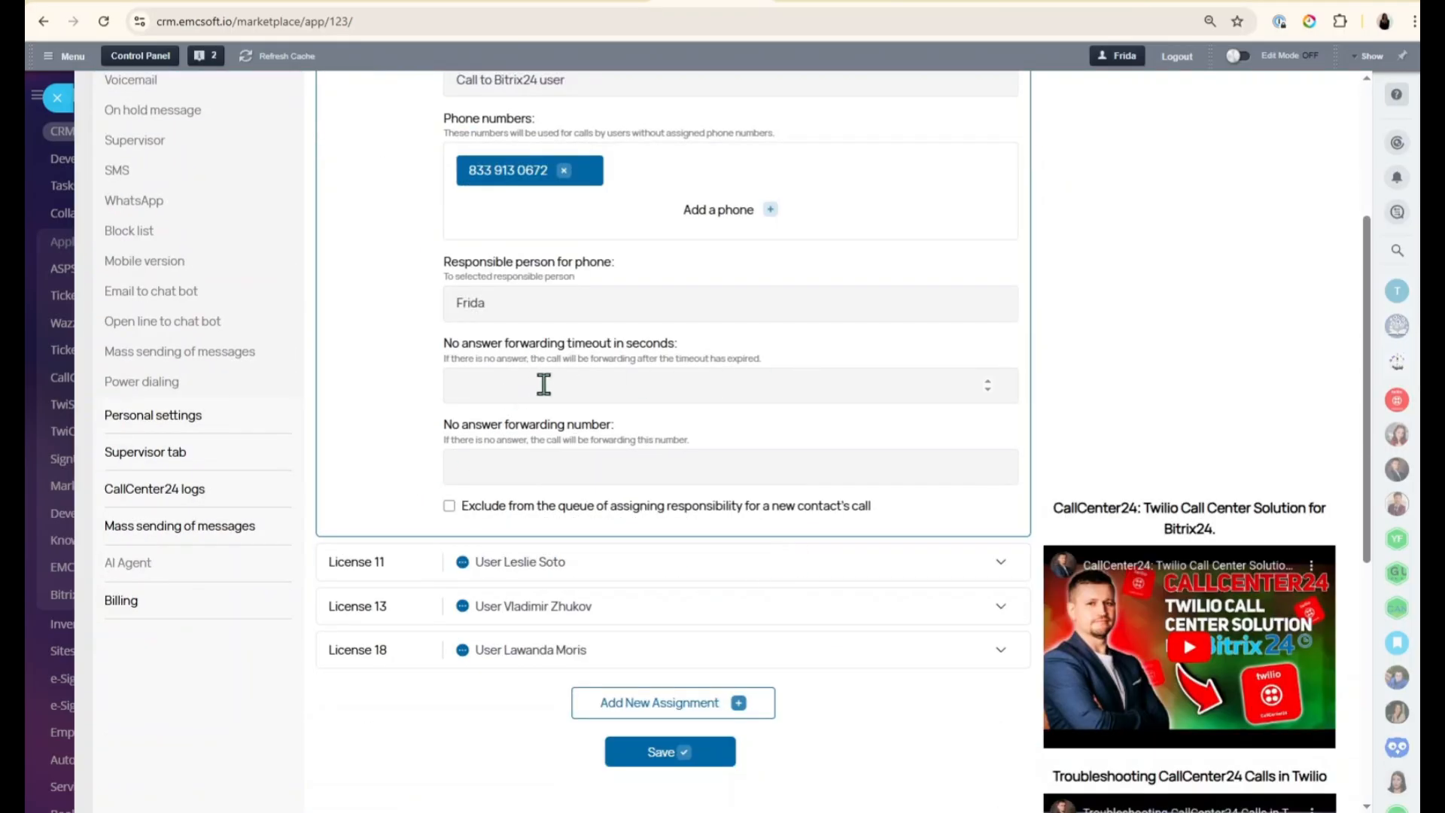
{"action": "scroll", "coordinate": [599, 470], "scroll_direction": "up", "scroll_amount": 2}
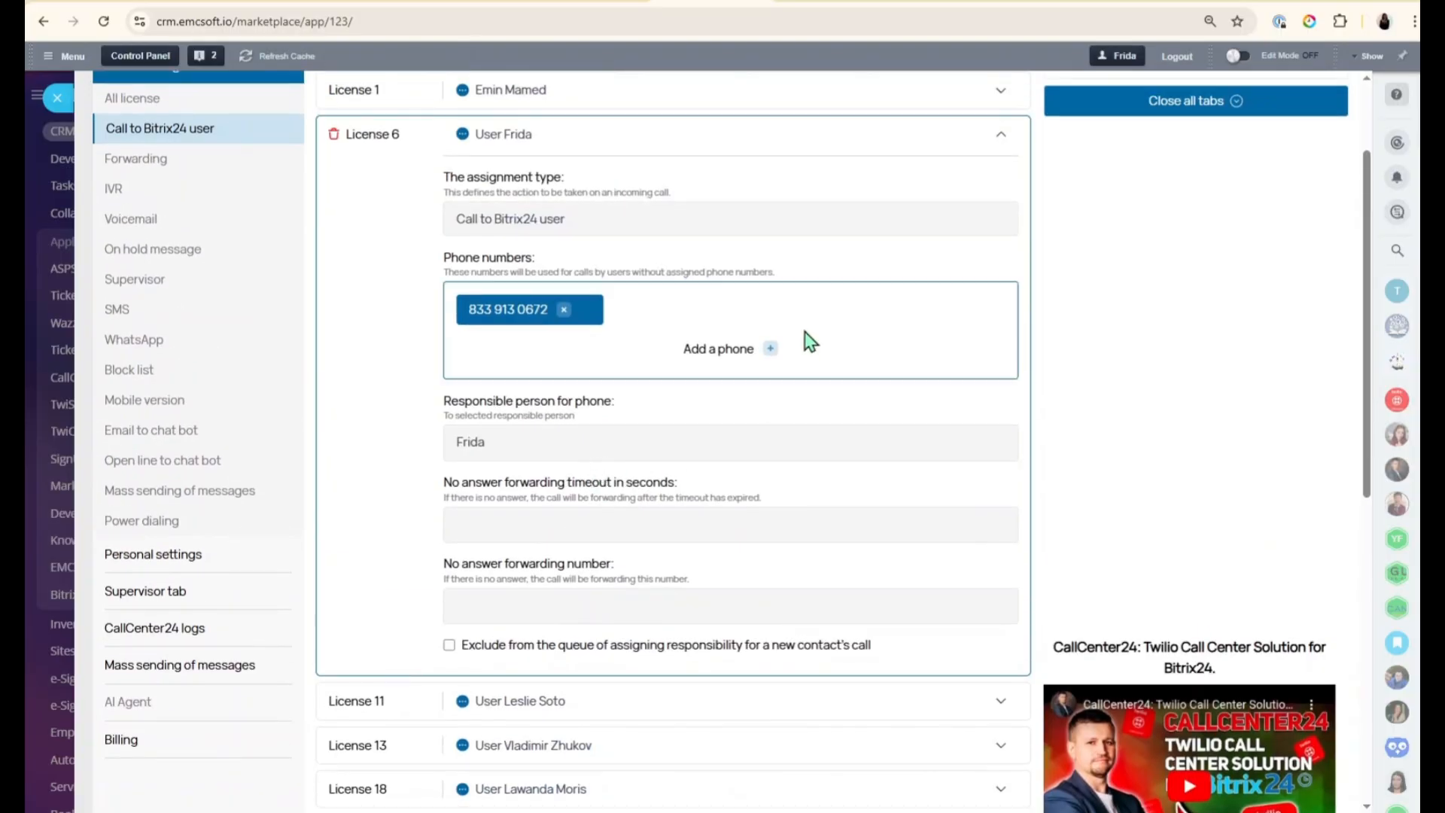
{"action": "left_click", "coordinate": [607, 517]}
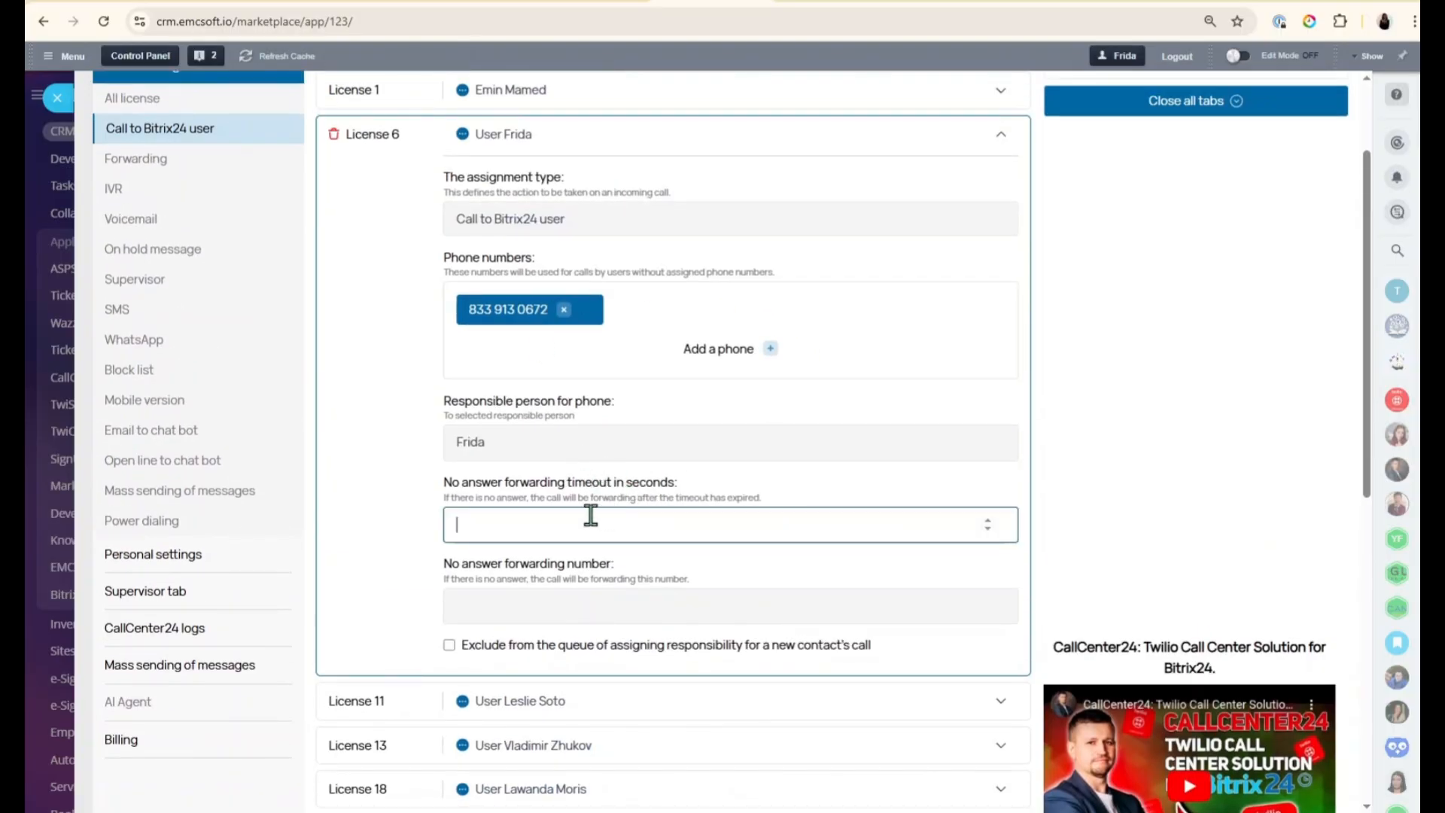
{"action": "left_click", "coordinate": [446, 484]}
{"action": "left_click_drag", "start_coordinate": [445, 483], "coordinate": [700, 490]}
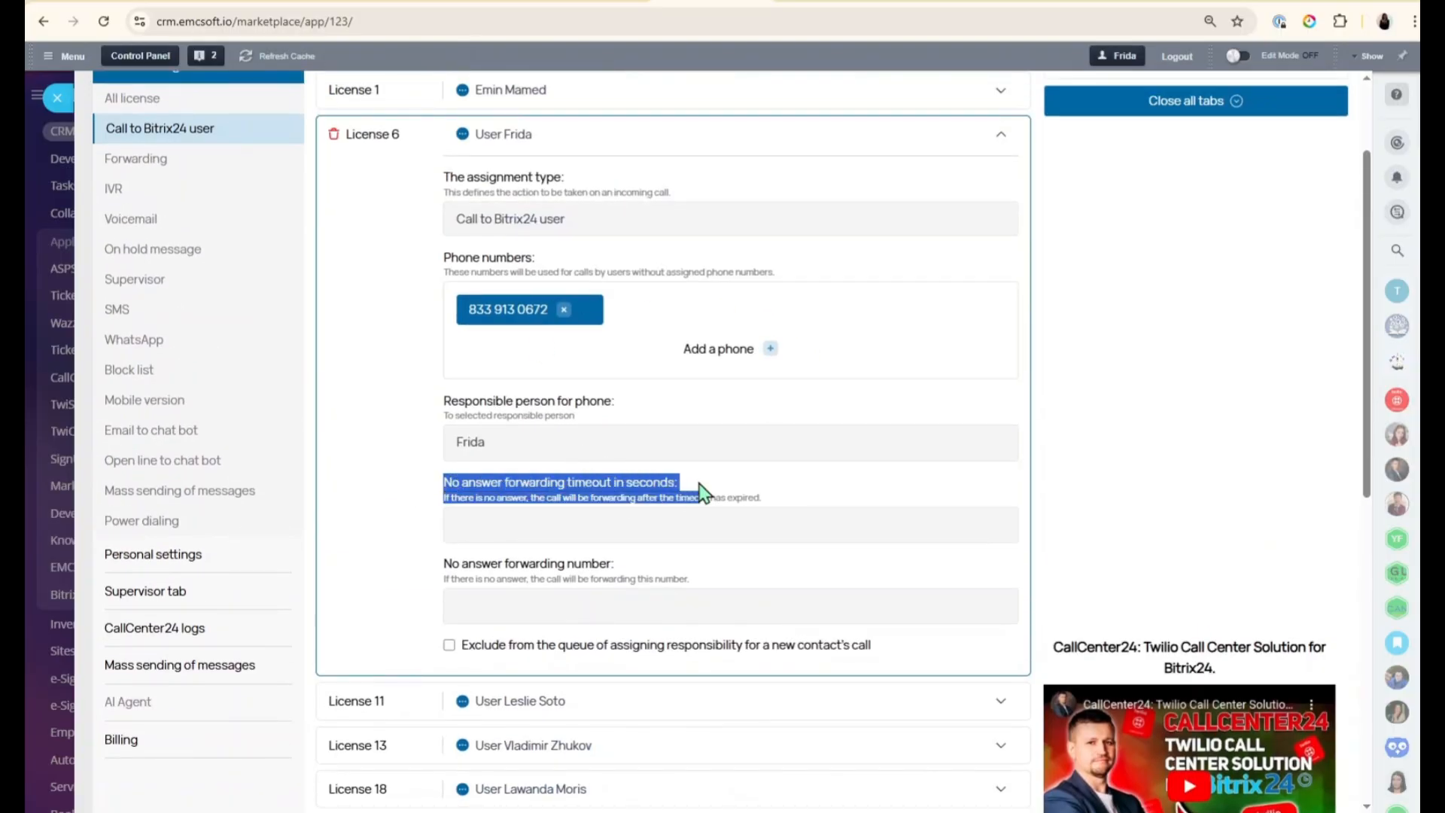
{"action": "left_click", "coordinate": [589, 524]}
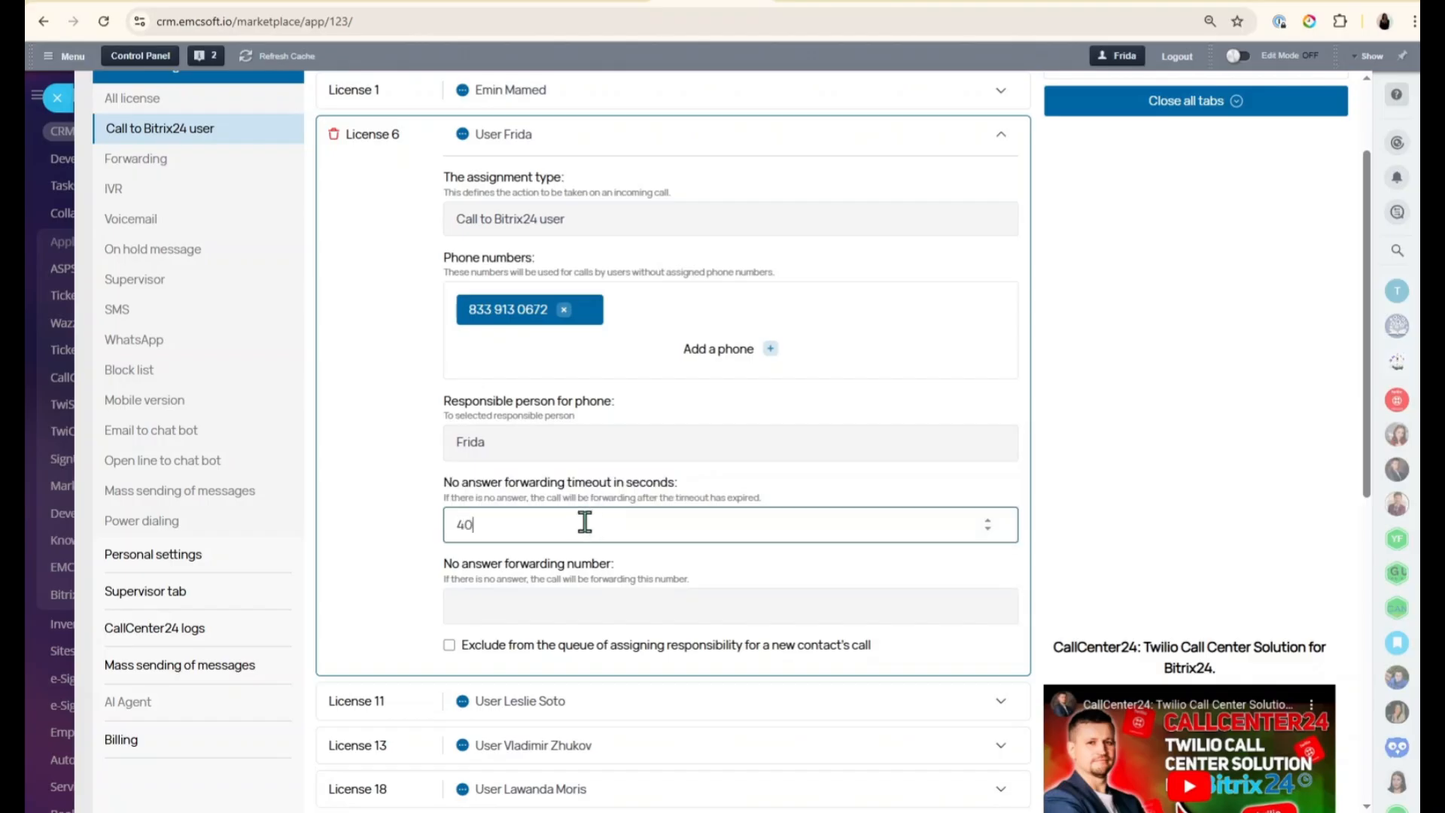
{"action": "left_click_drag", "start_coordinate": [454, 568], "coordinate": [639, 571]}
{"action": "left_click", "coordinate": [550, 598]}
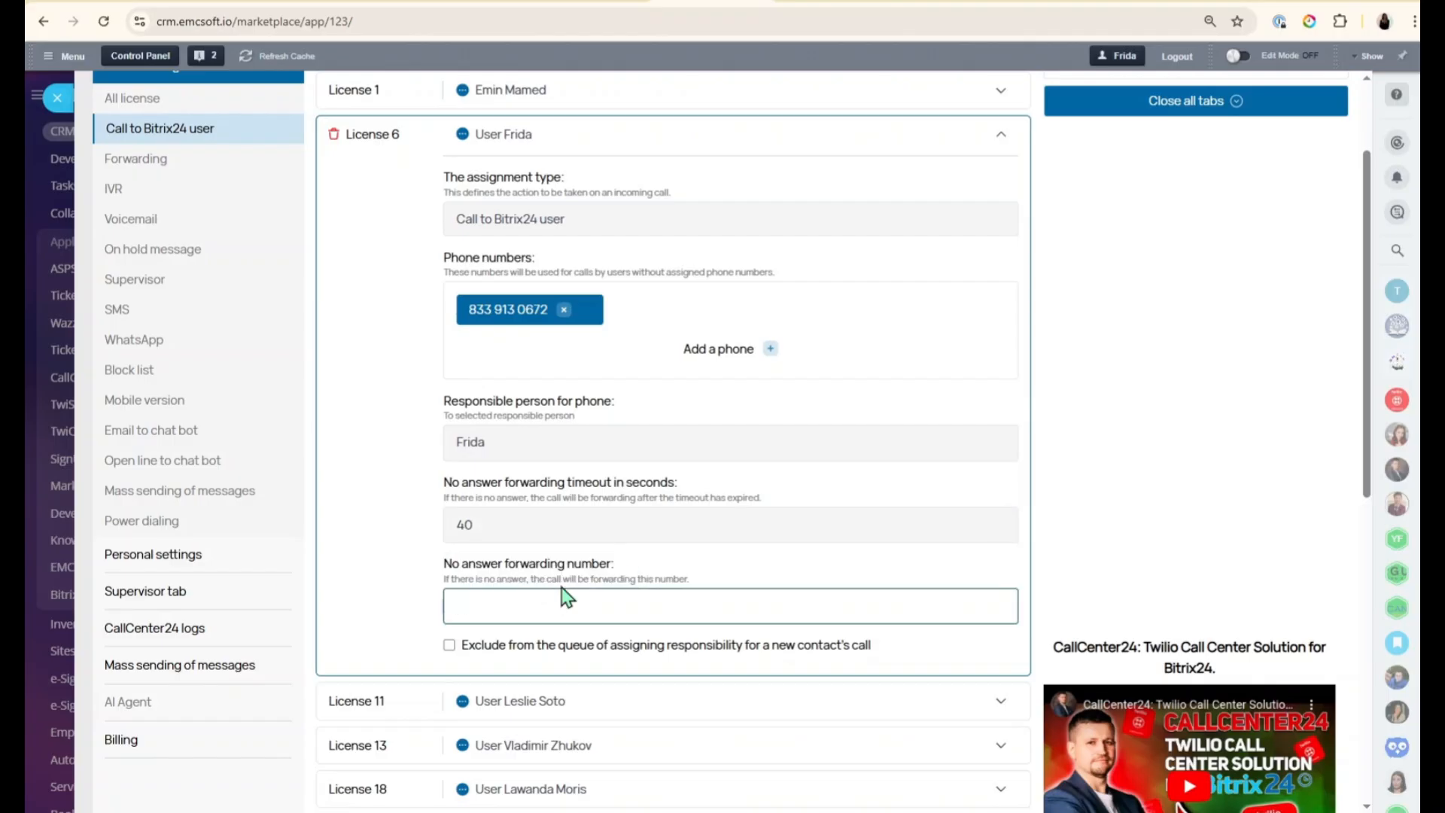
{"action": "type", "text": "+1888888888"}
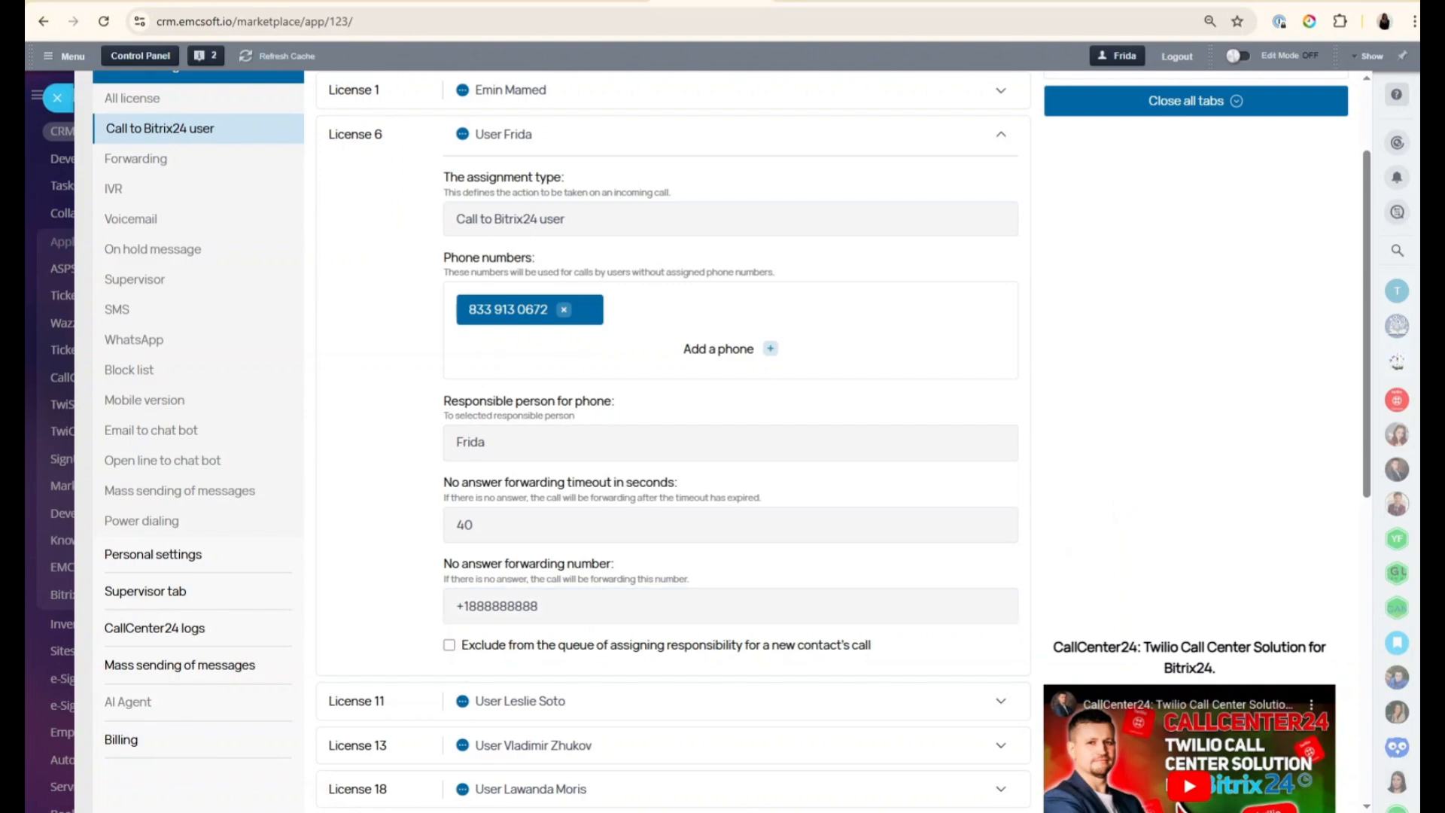
Check the Forwarding license assignments and return to the License 6 details under Call to Bitrix24 user.
{"action": "scroll", "coordinate": [452, 501], "scroll_direction": "up", "scroll_amount": 2}
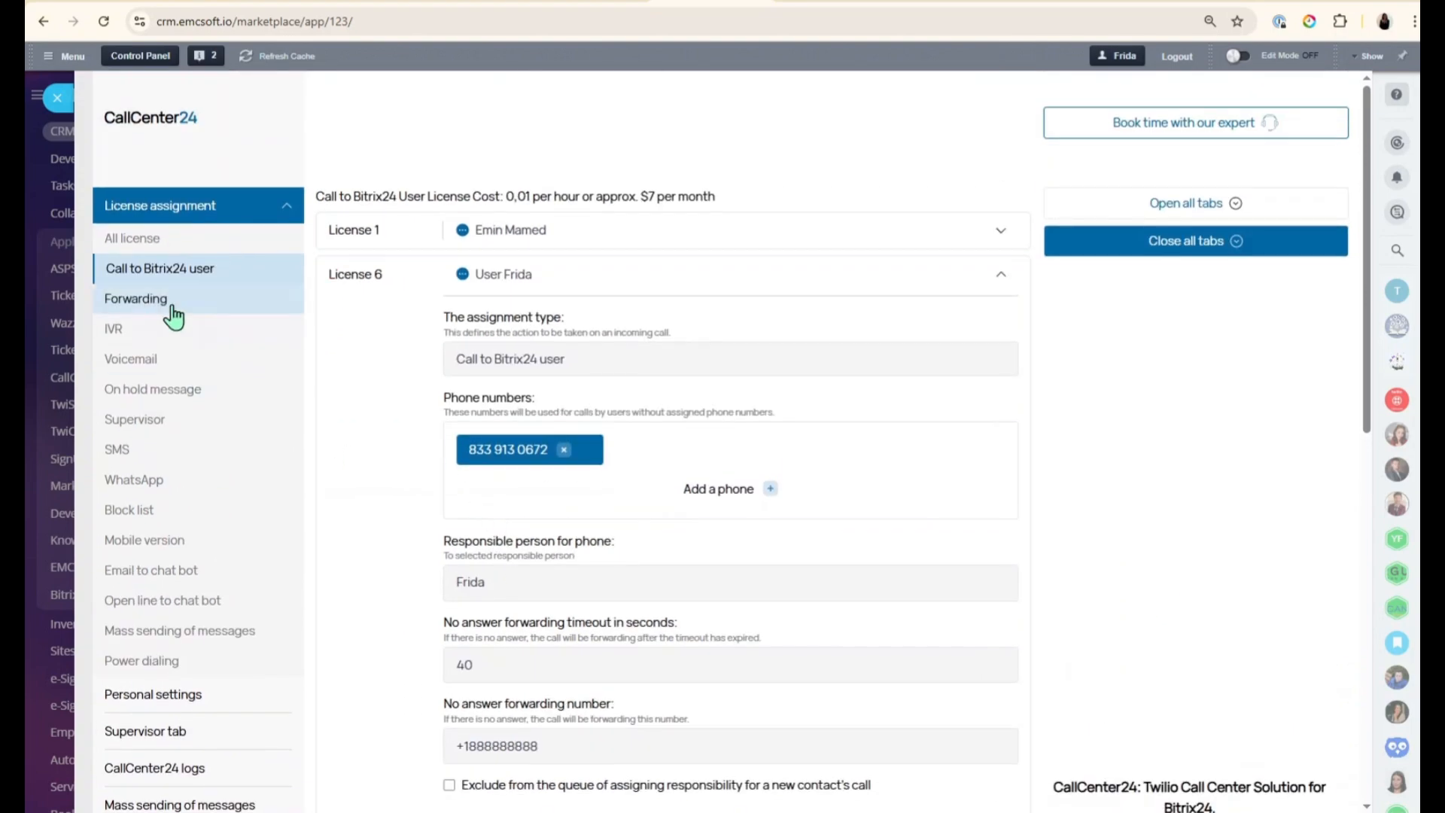
{"action": "left_click", "coordinate": [145, 299]}
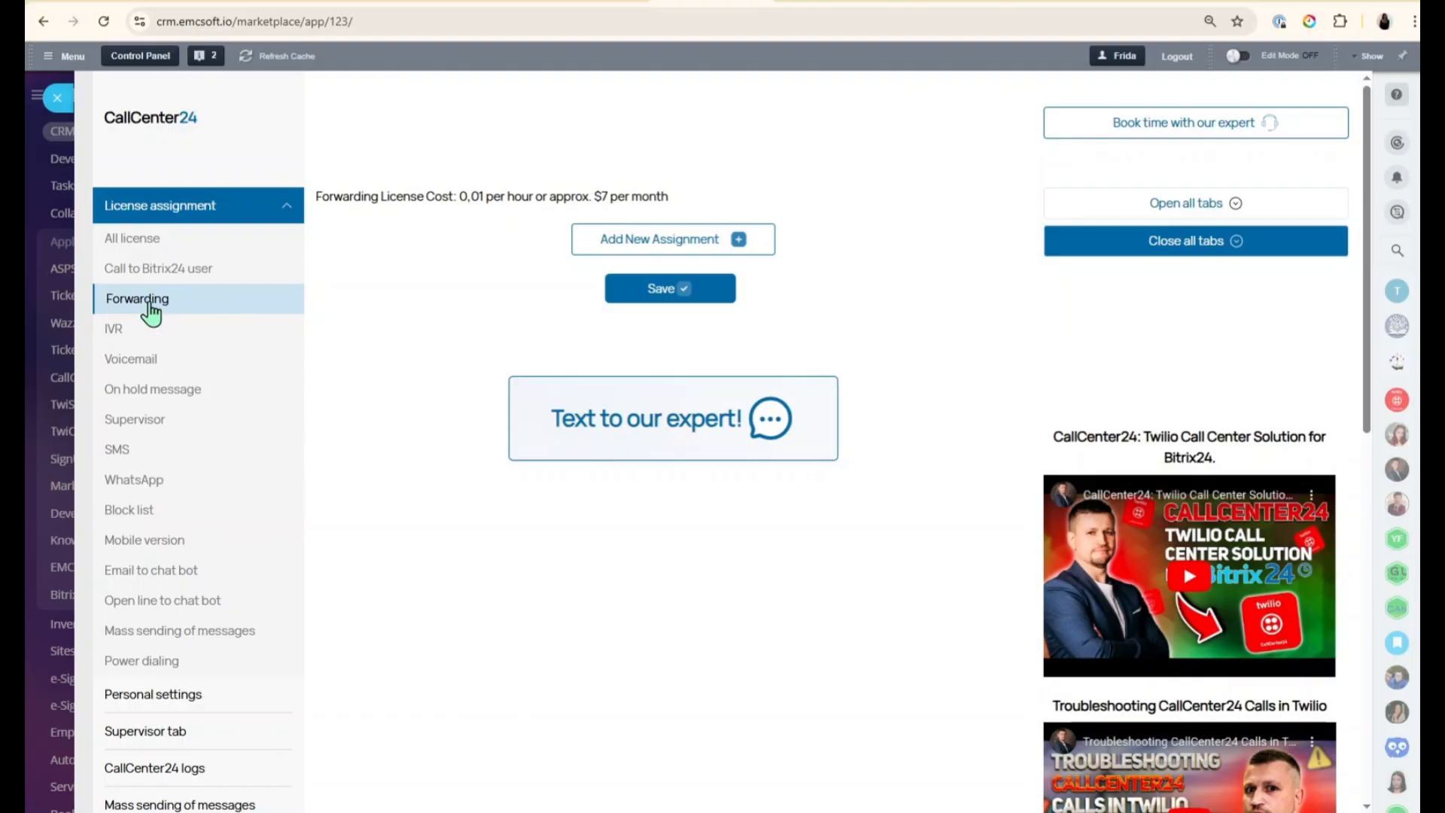
{"action": "left_click", "coordinate": [143, 269]}
{"action": "scroll", "coordinate": [680, 578], "scroll_direction": "down", "scroll_amount": 3}
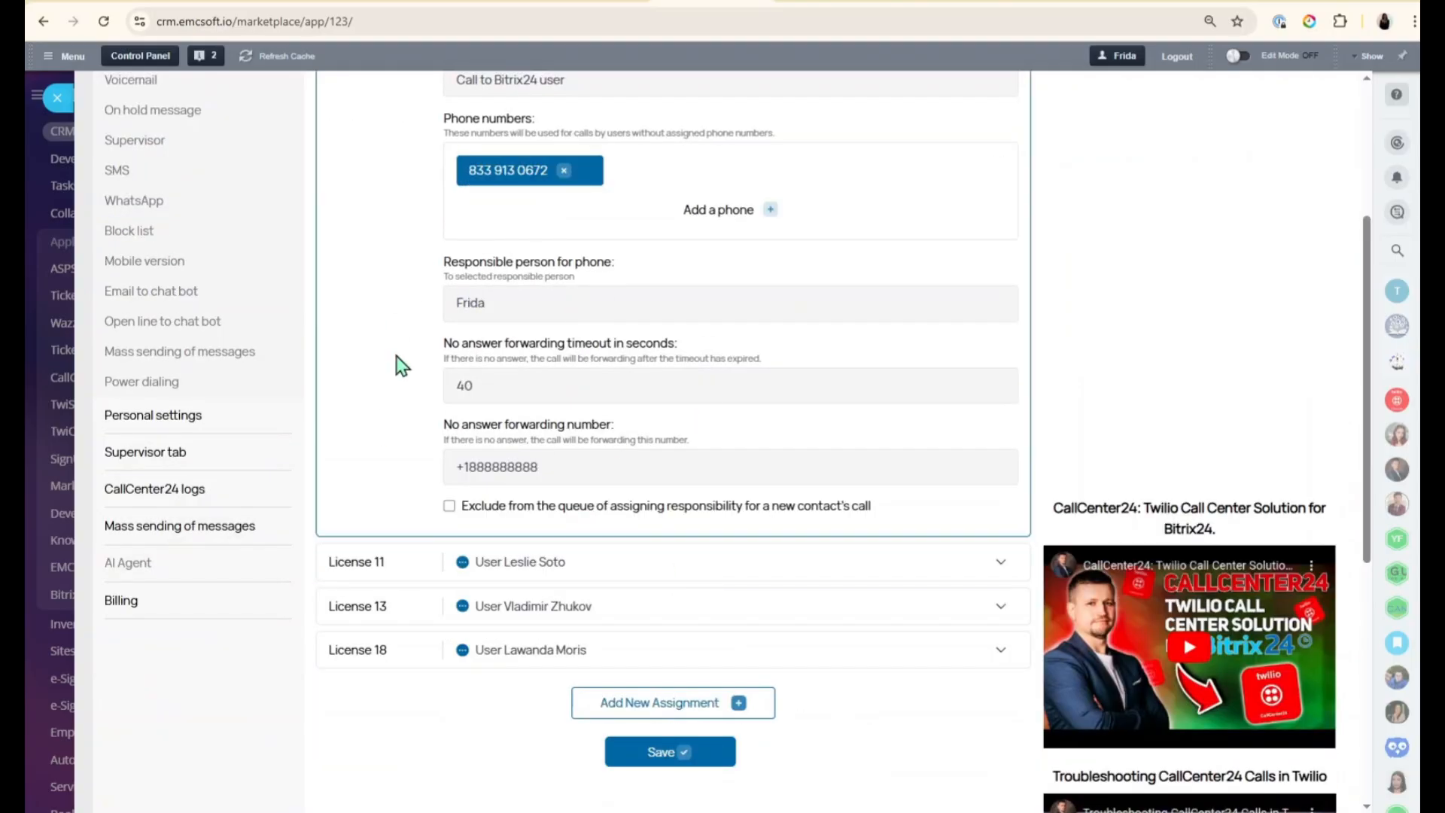
Open the License 21 assignment under Forwarding and add the first listed phone number to it.
{"action": "scroll", "coordinate": [636, 500], "scroll_direction": "up", "scroll_amount": 4}
{"action": "left_click", "coordinate": [147, 299]}
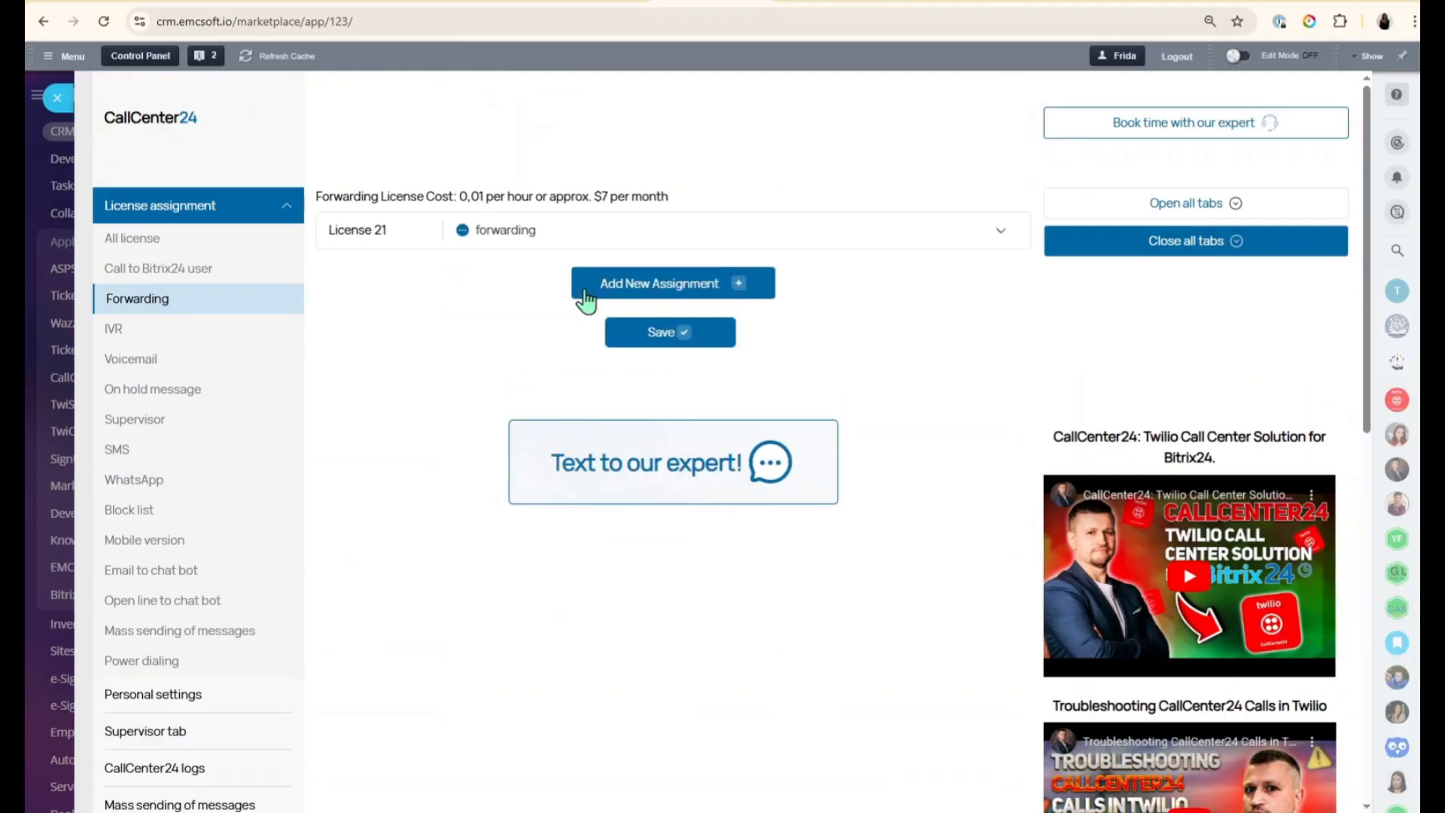
{"action": "left_click", "coordinate": [503, 231]}
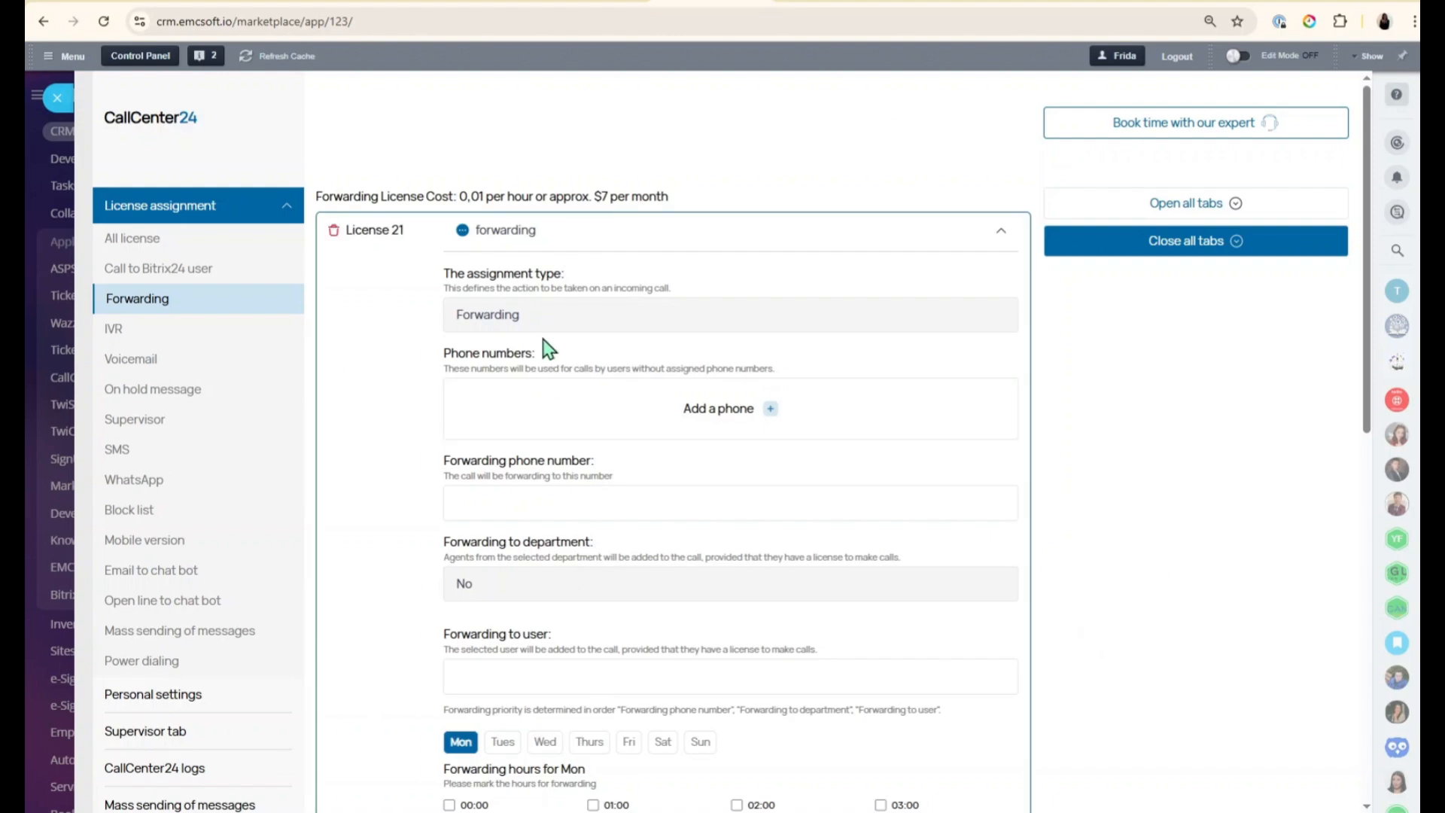
{"action": "left_click", "coordinate": [744, 414]}
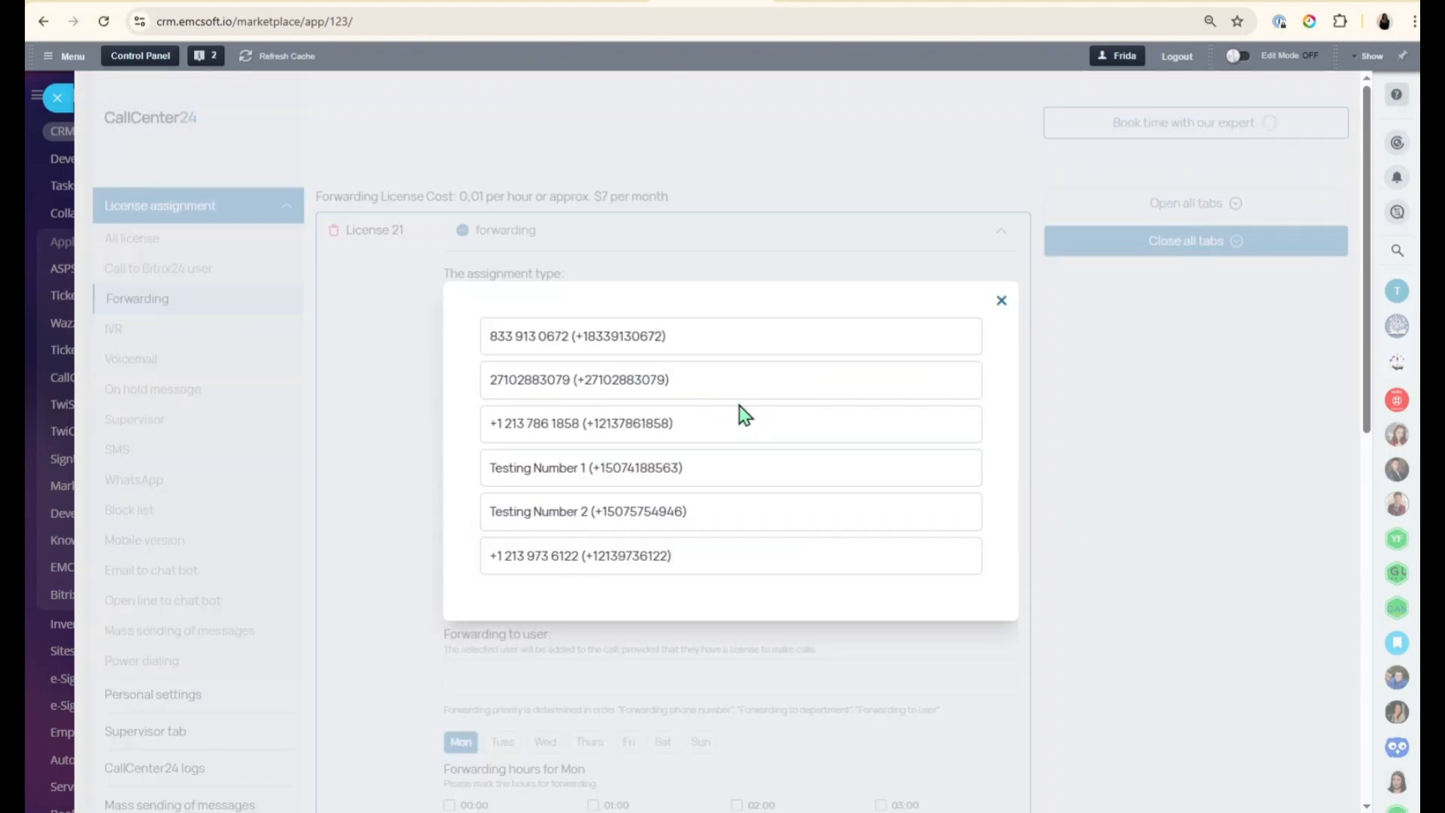
{"action": "left_click", "coordinate": [543, 344]}
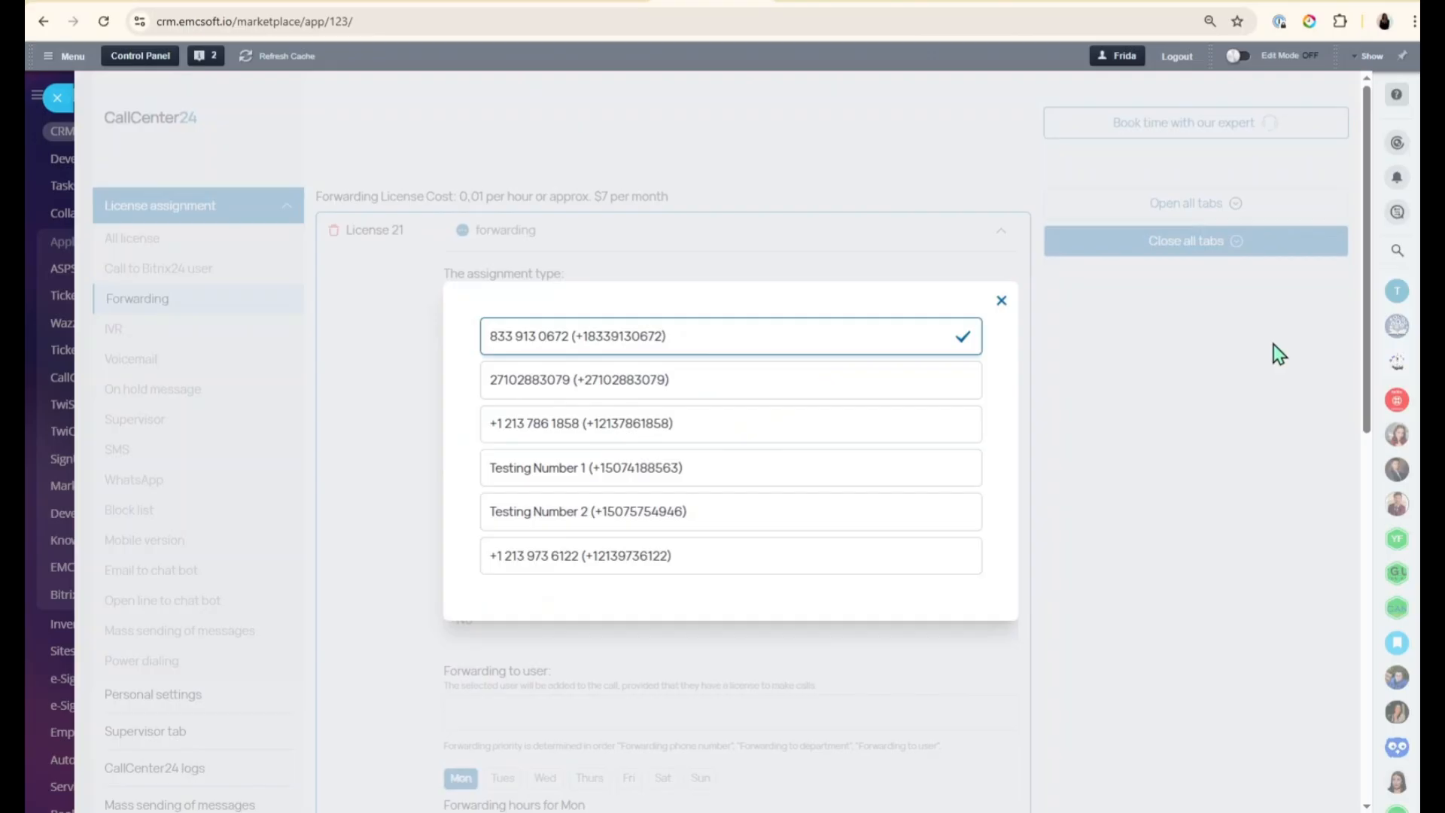
{"action": "left_click", "coordinate": [1001, 301]}
Enter a forwarding phone number for License 21 and clear it back to the plus sign.
{"action": "scroll", "coordinate": [509, 527], "scroll_direction": "down", "scroll_amount": 2}
{"action": "scroll", "coordinate": [509, 527], "scroll_direction": "down", "scroll_amount": 2}
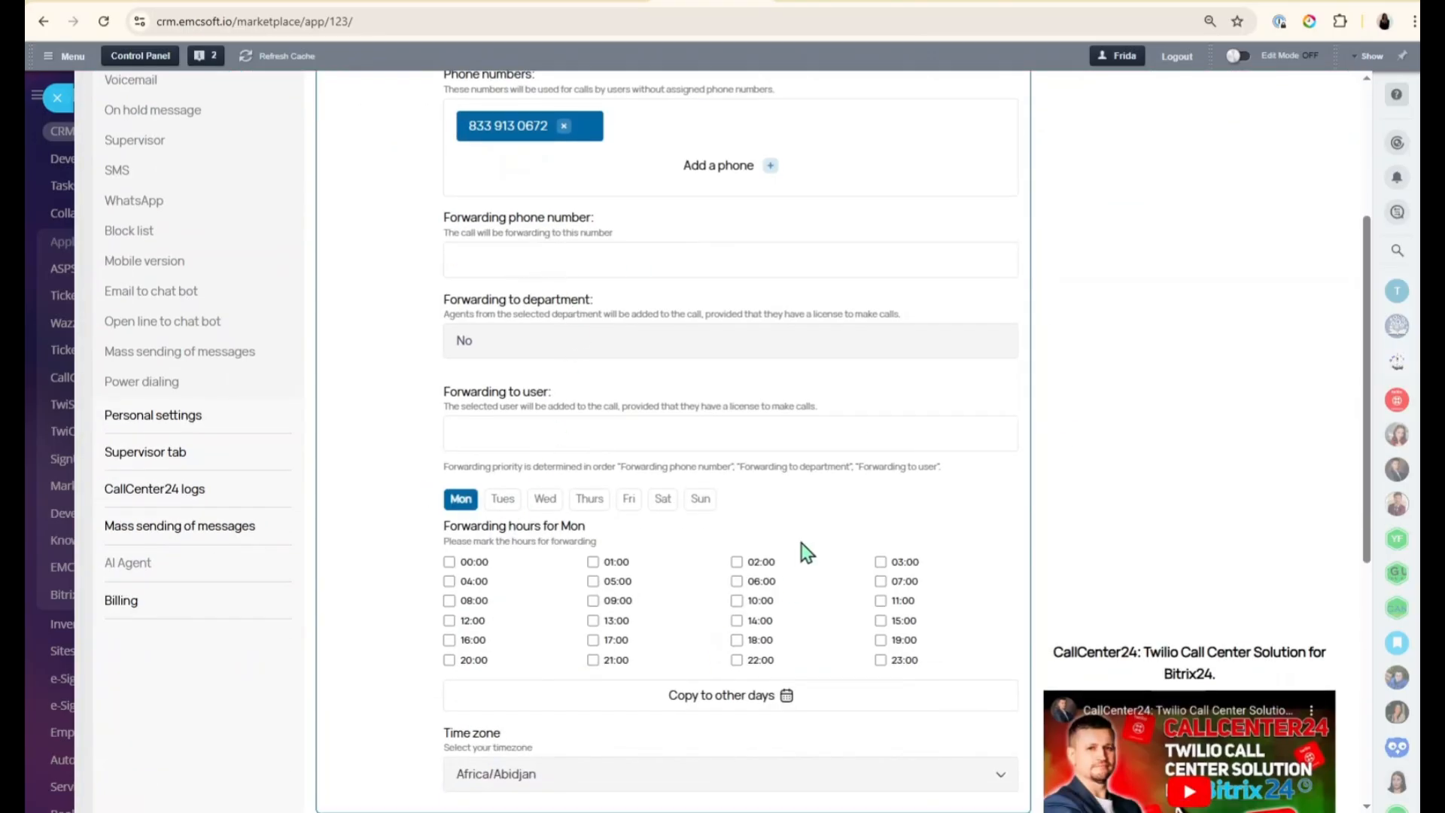
{"action": "left_click", "coordinate": [555, 257]}
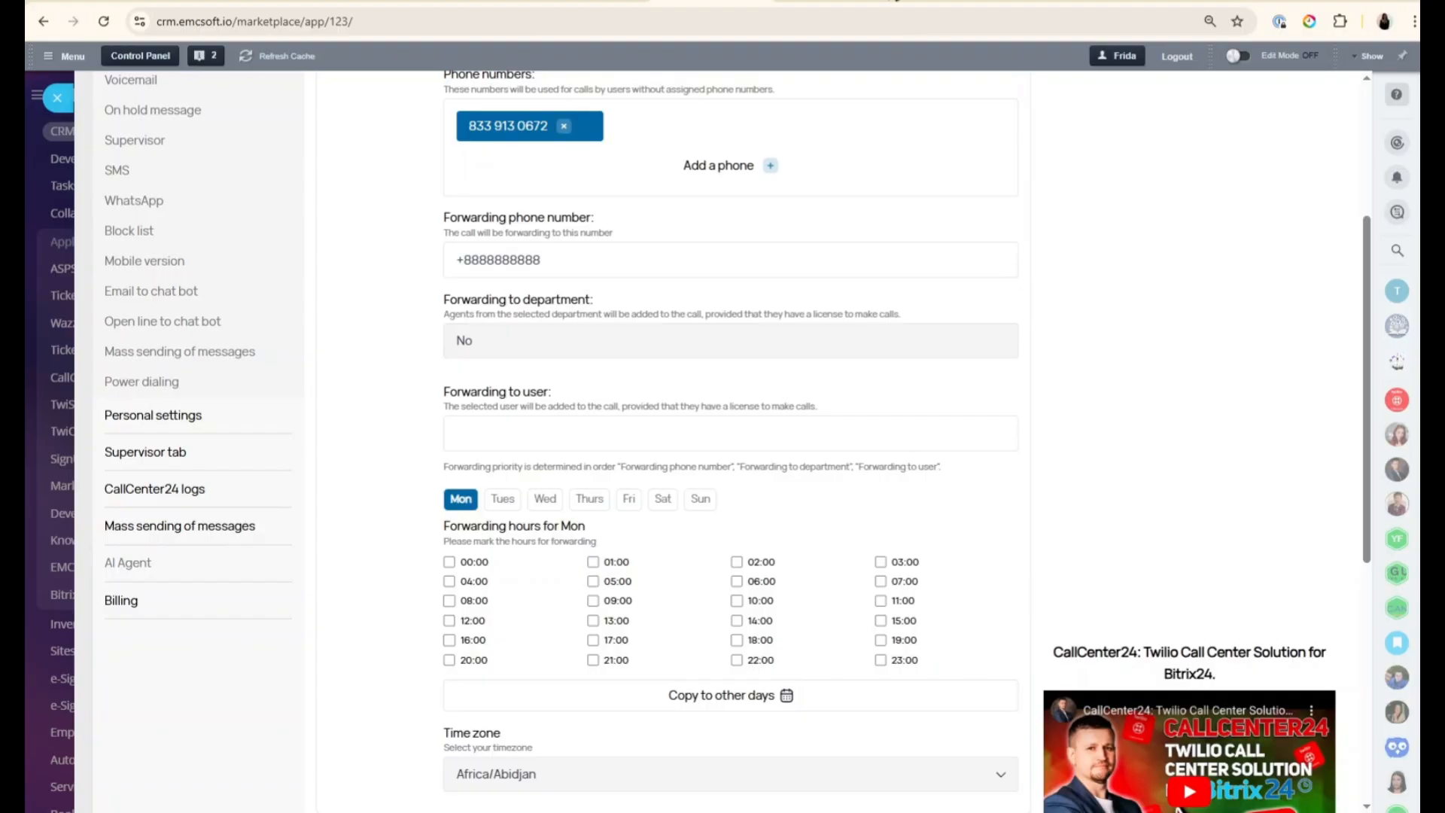
{"action": "triple_click", "coordinate": [570, 261]}
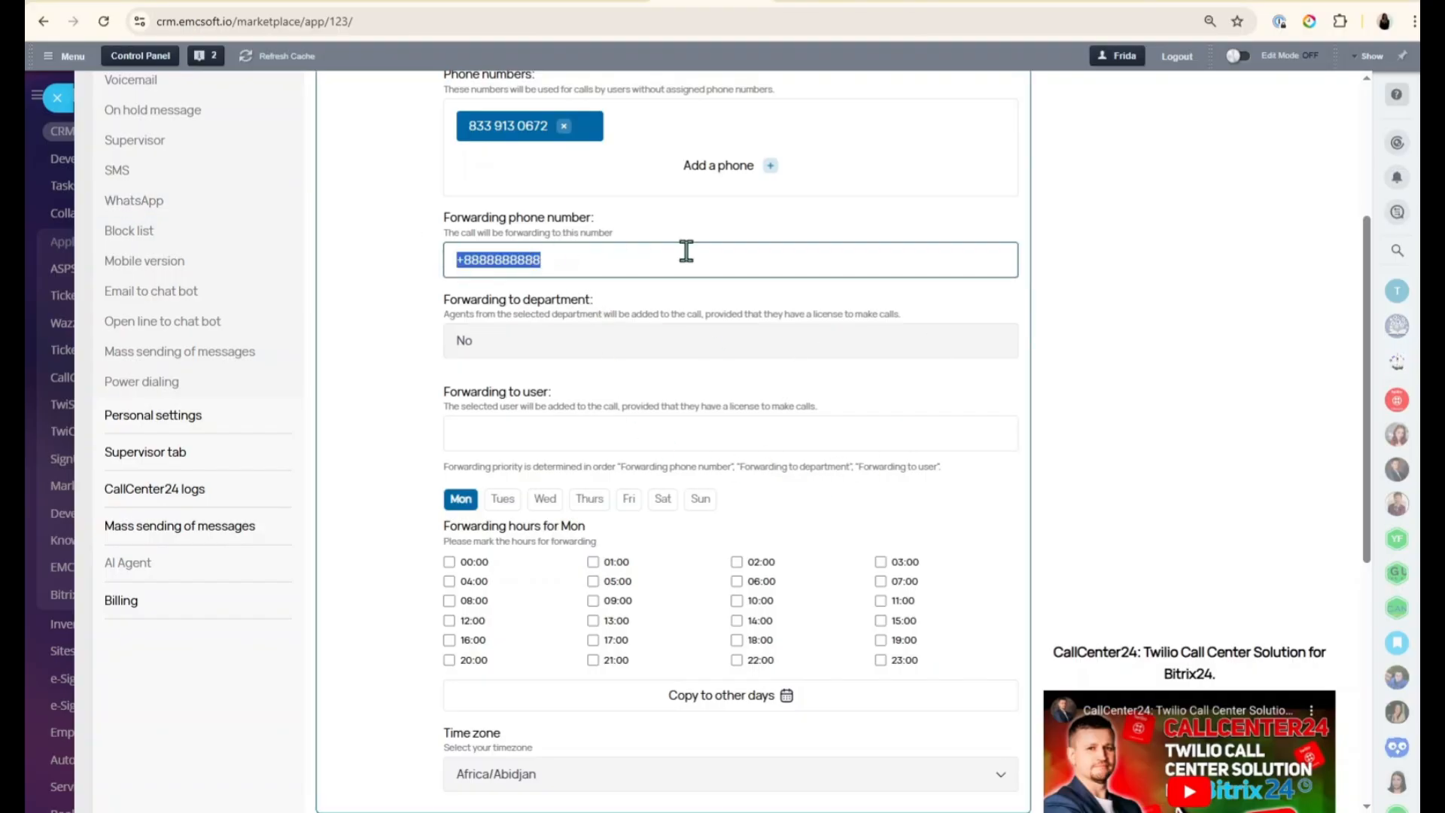
{"action": "type", "text": "+"}
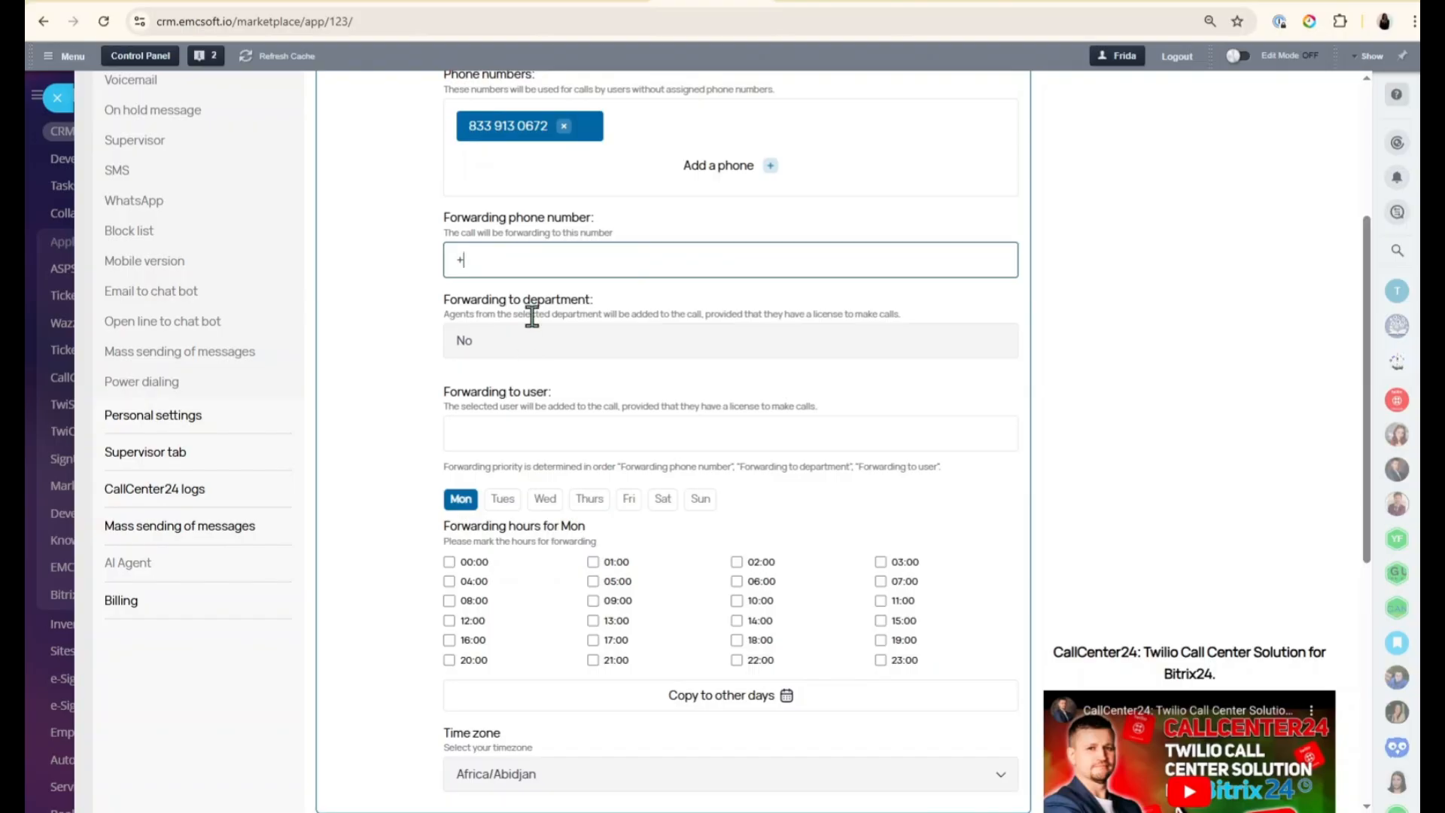
Check the Forwarding to department choices and select an employee as the Forwarding to user in License 21.
{"action": "left_click", "coordinate": [503, 345]}
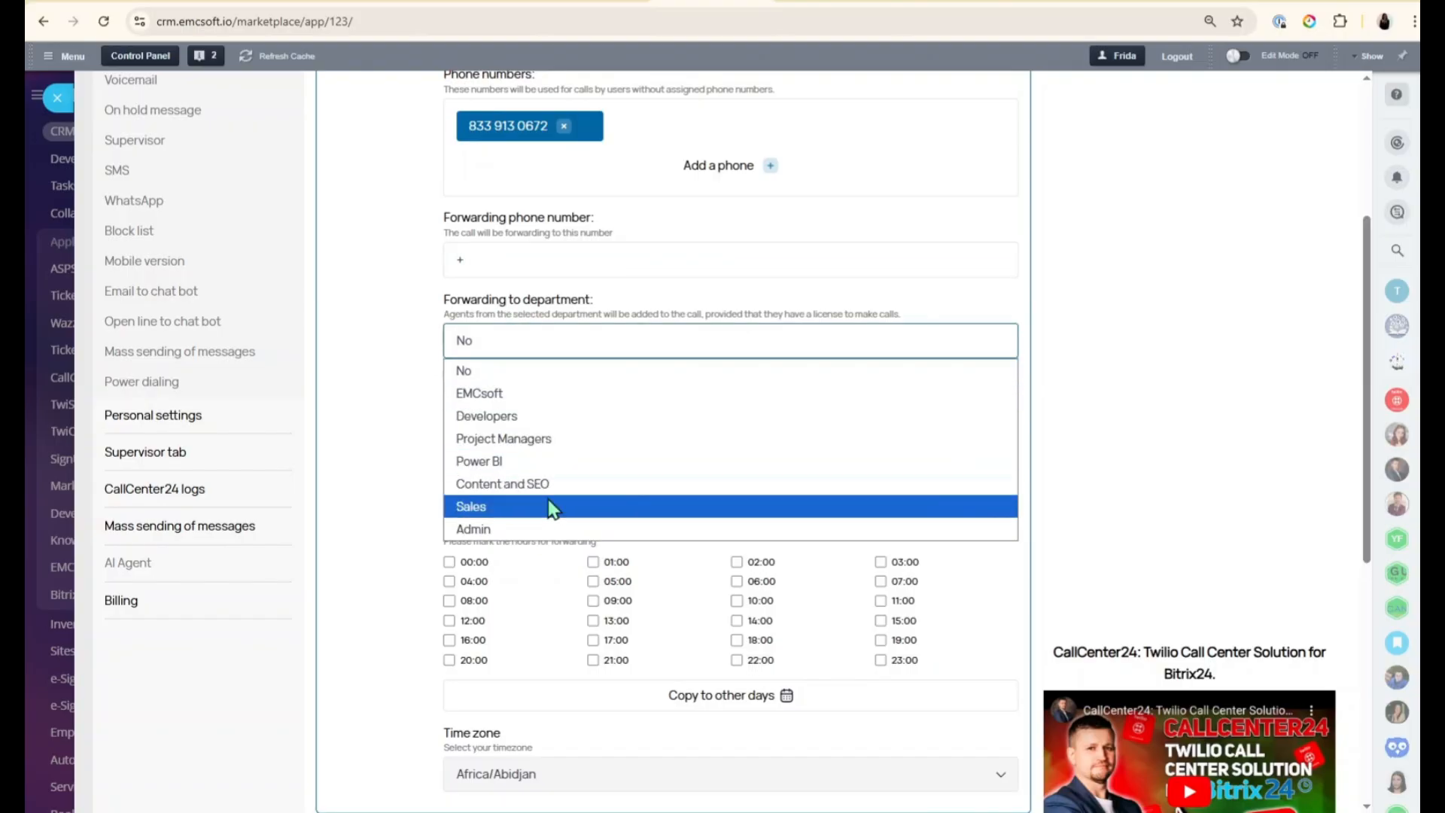
{"action": "left_click", "coordinate": [558, 349]}
{"action": "left_click", "coordinate": [575, 445]}
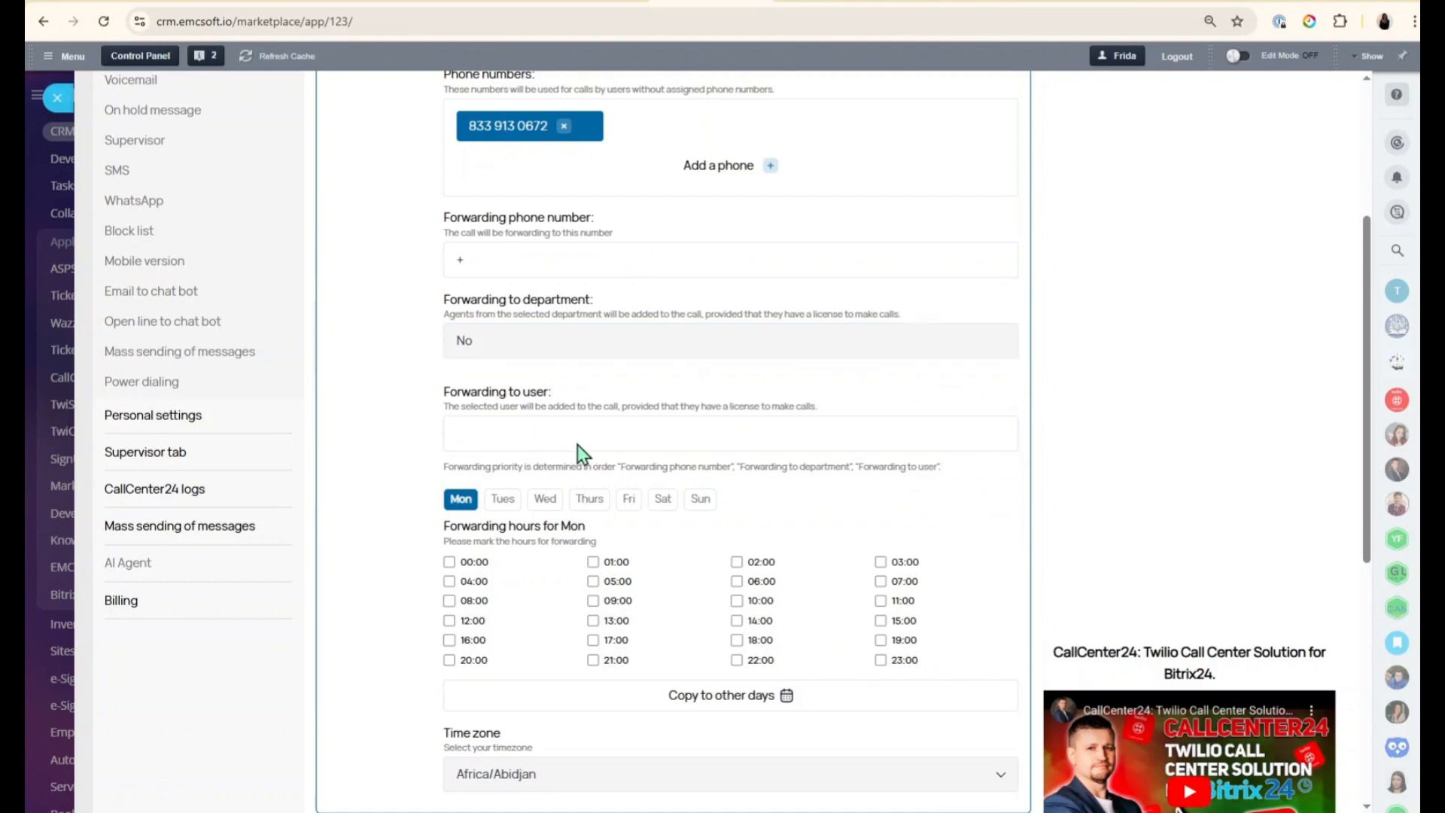
{"action": "left_click", "coordinate": [755, 510]}
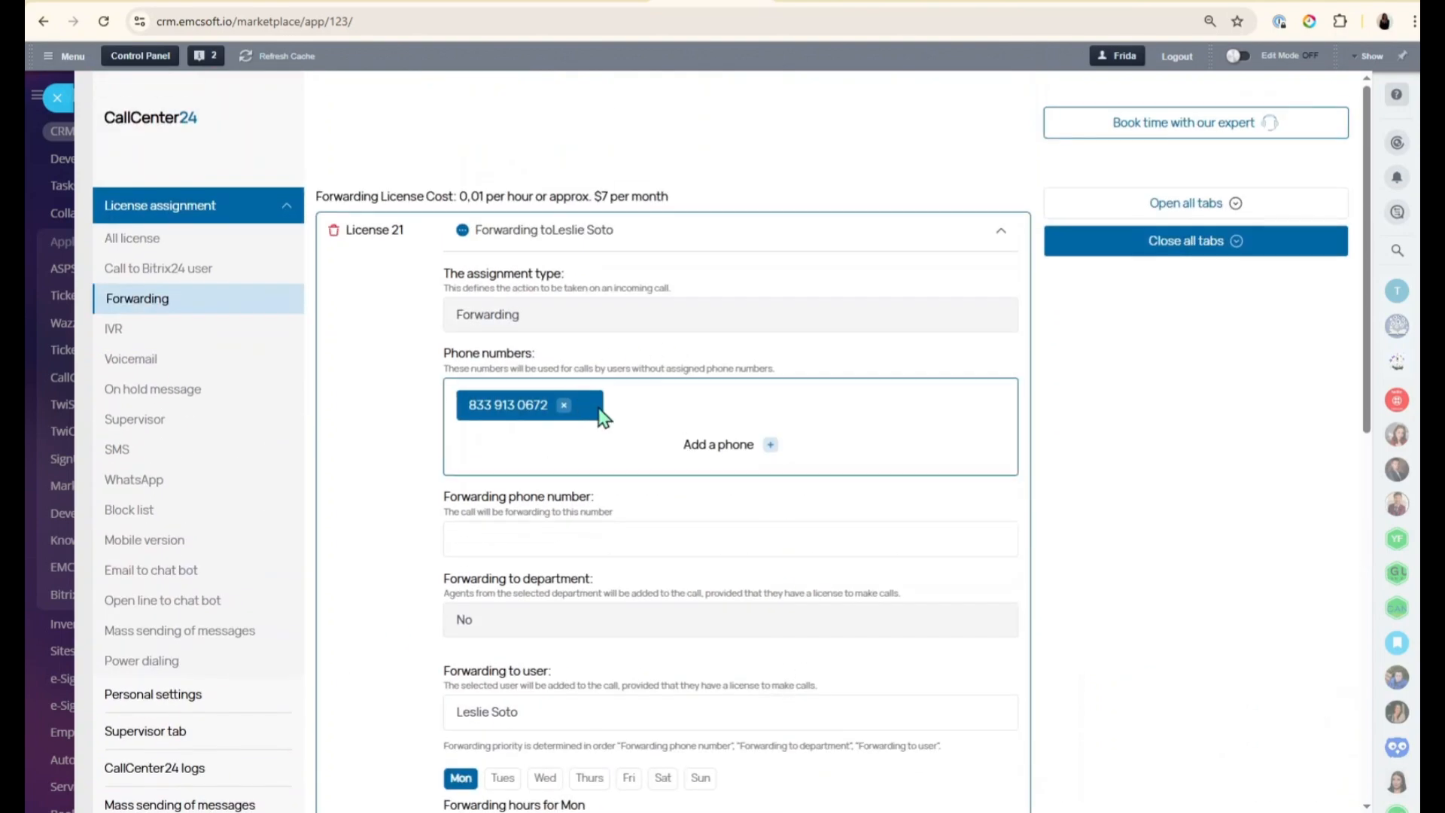
Mark 04:00, 05:00, 08:00, 09:00, 12:00, 13:00 and 16:00 as License 21's forwarding hours for Monday.
{"action": "scroll", "coordinate": [495, 364], "scroll_direction": "down", "scroll_amount": 4}
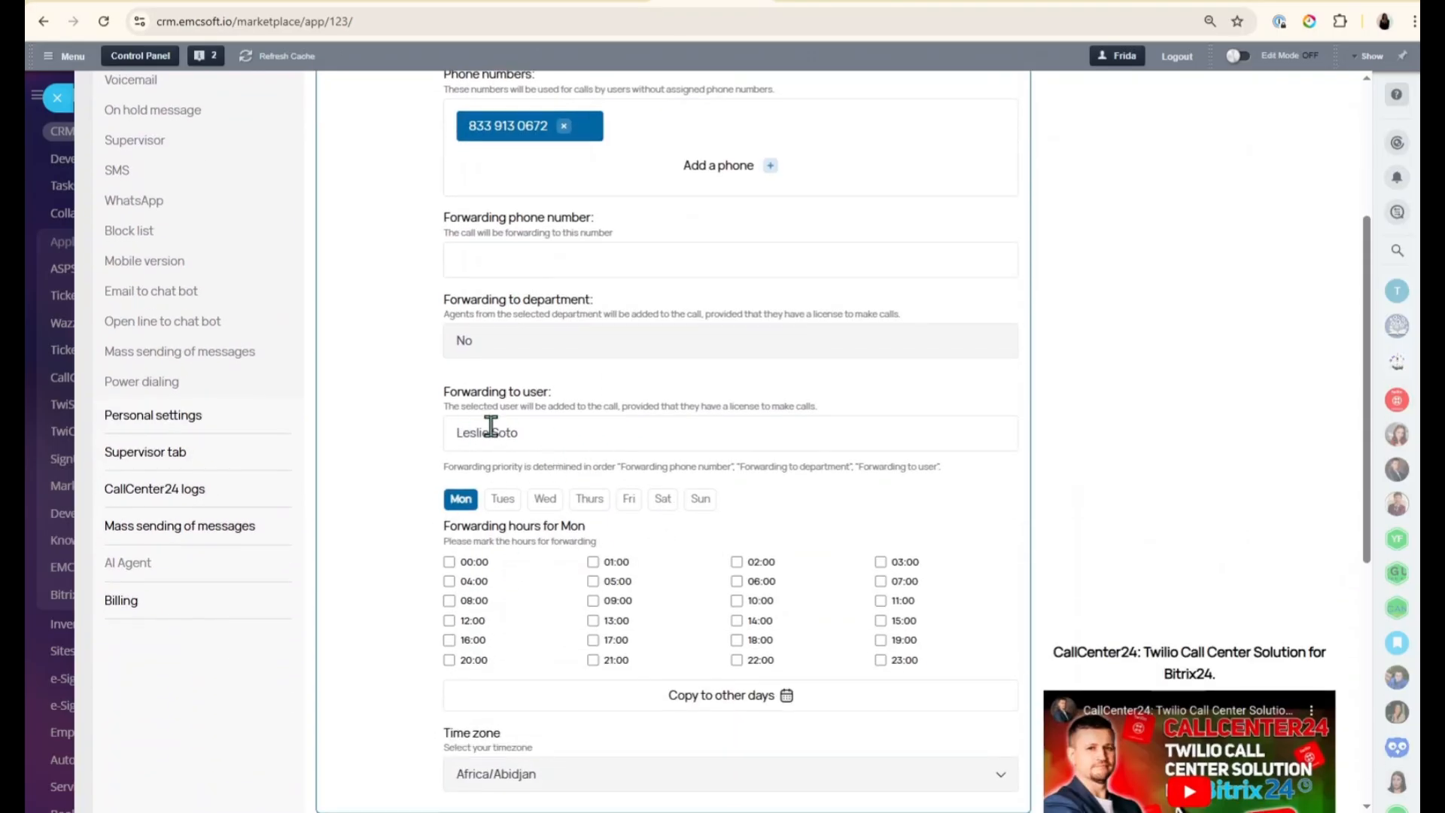
{"action": "scroll", "coordinate": [501, 426], "scroll_direction": "down", "scroll_amount": 4}
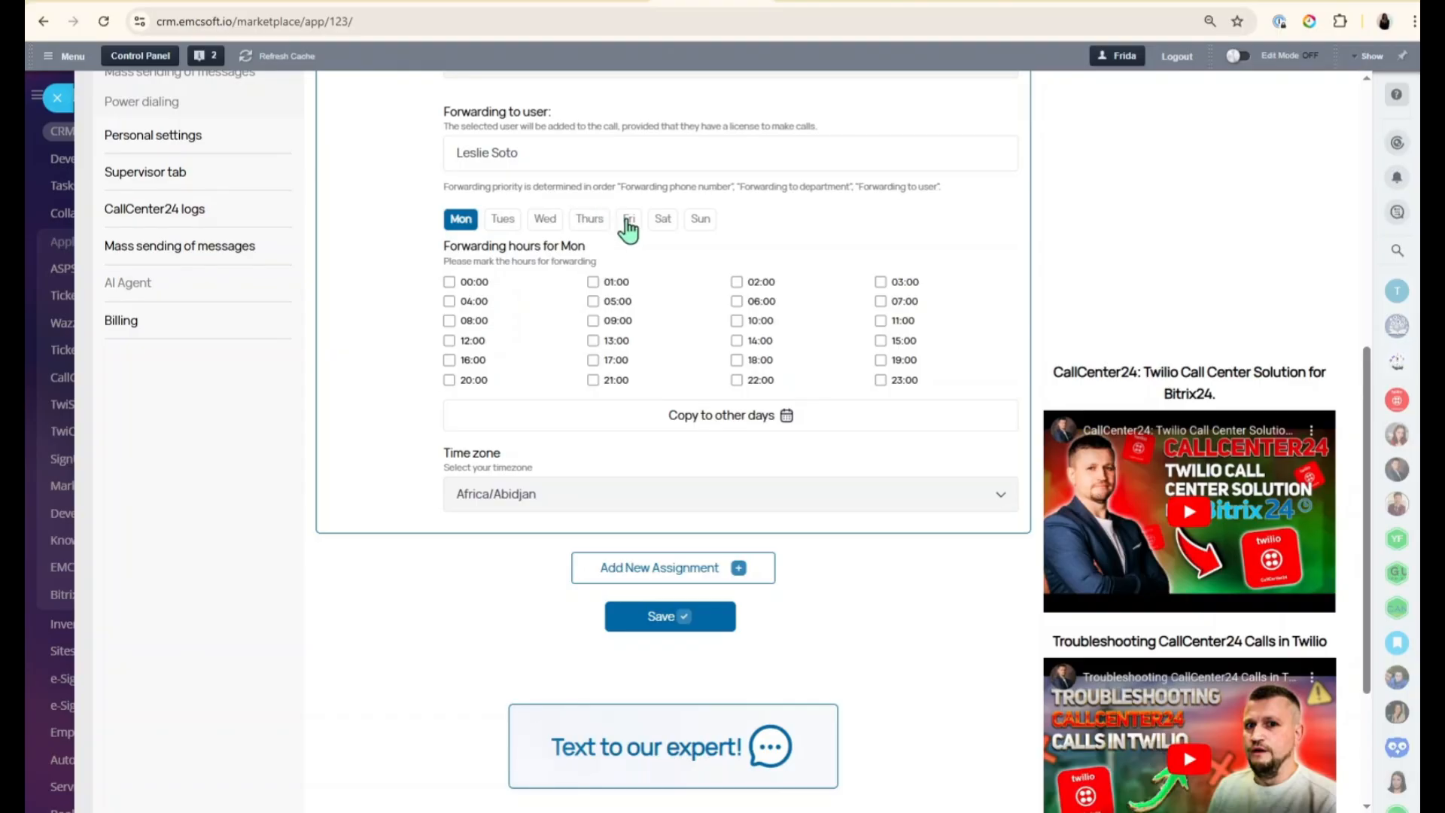
{"action": "left_click", "coordinate": [450, 301]}
{"action": "left_click", "coordinate": [450, 321]}
{"action": "left_click", "coordinate": [449, 340]}
{"action": "left_click", "coordinate": [449, 360]}
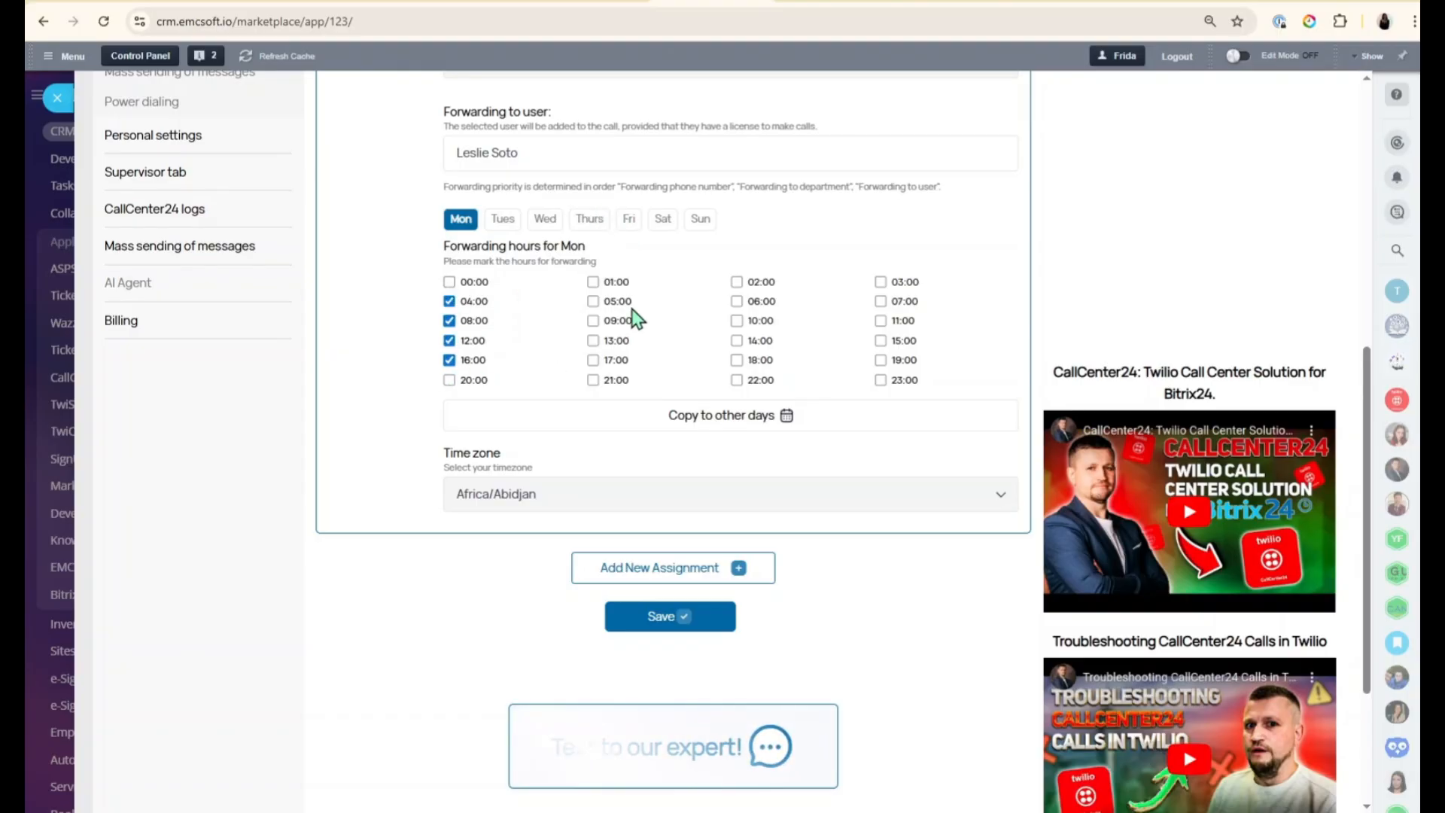
{"action": "left_click", "coordinate": [594, 301]}
{"action": "left_click", "coordinate": [593, 321]}
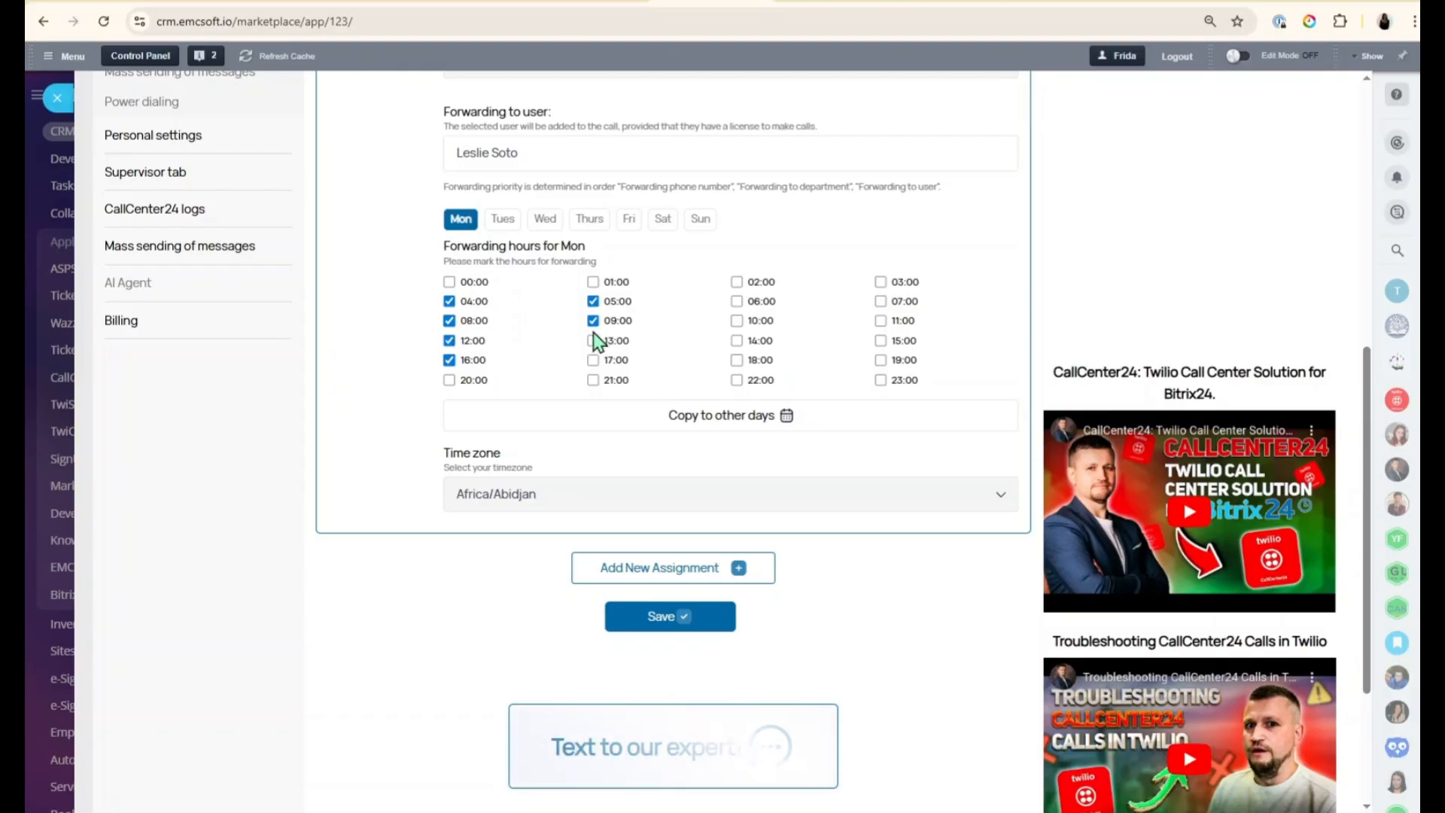
{"action": "left_click", "coordinate": [594, 340]}
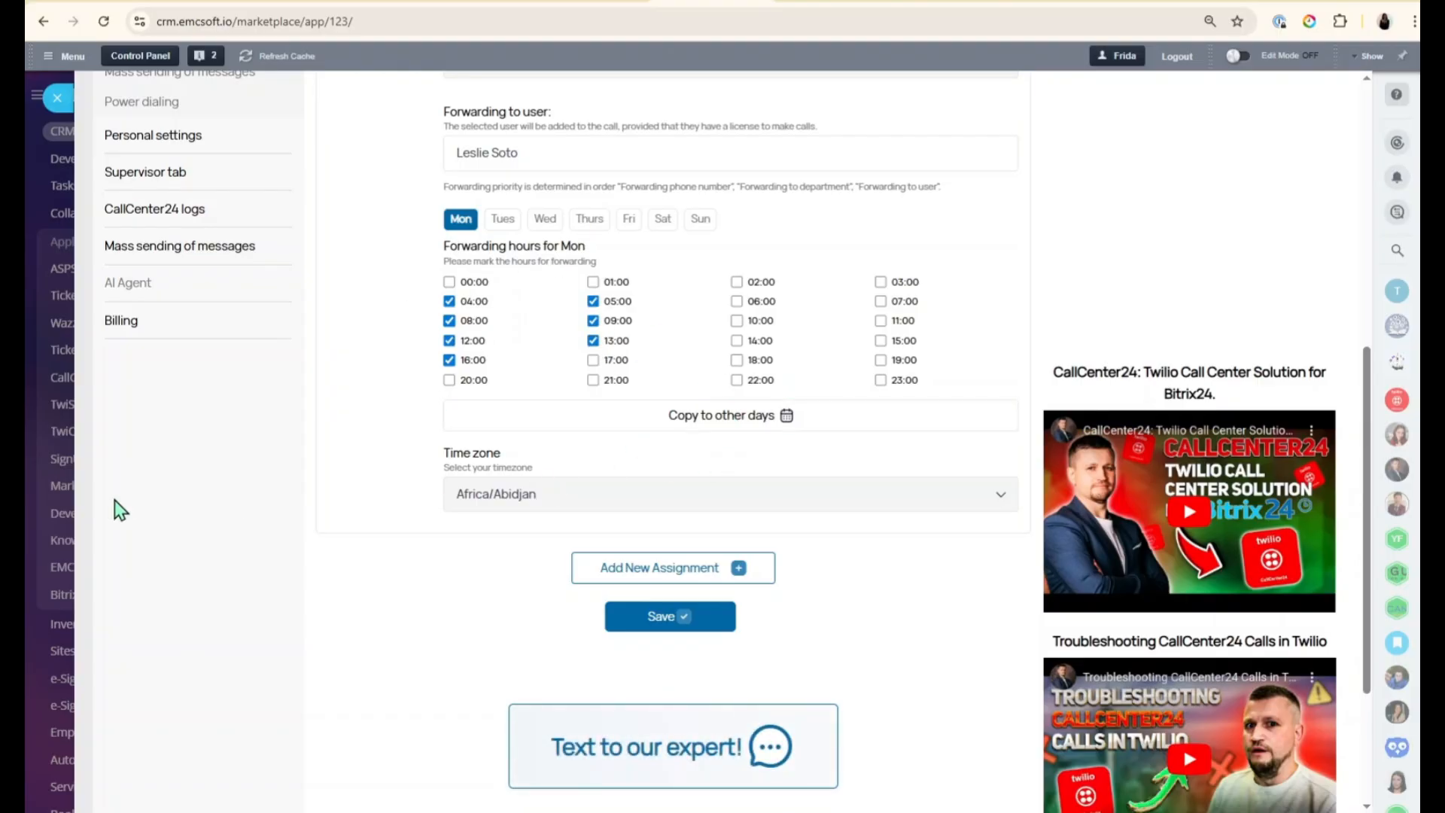
Check the time zone choices, review the License 21 forwarding settings and save them.
{"action": "left_click", "coordinate": [489, 503]}
{"action": "left_click", "coordinate": [548, 509]}
{"action": "scroll", "coordinate": [616, 458], "scroll_direction": "up", "scroll_amount": 2}
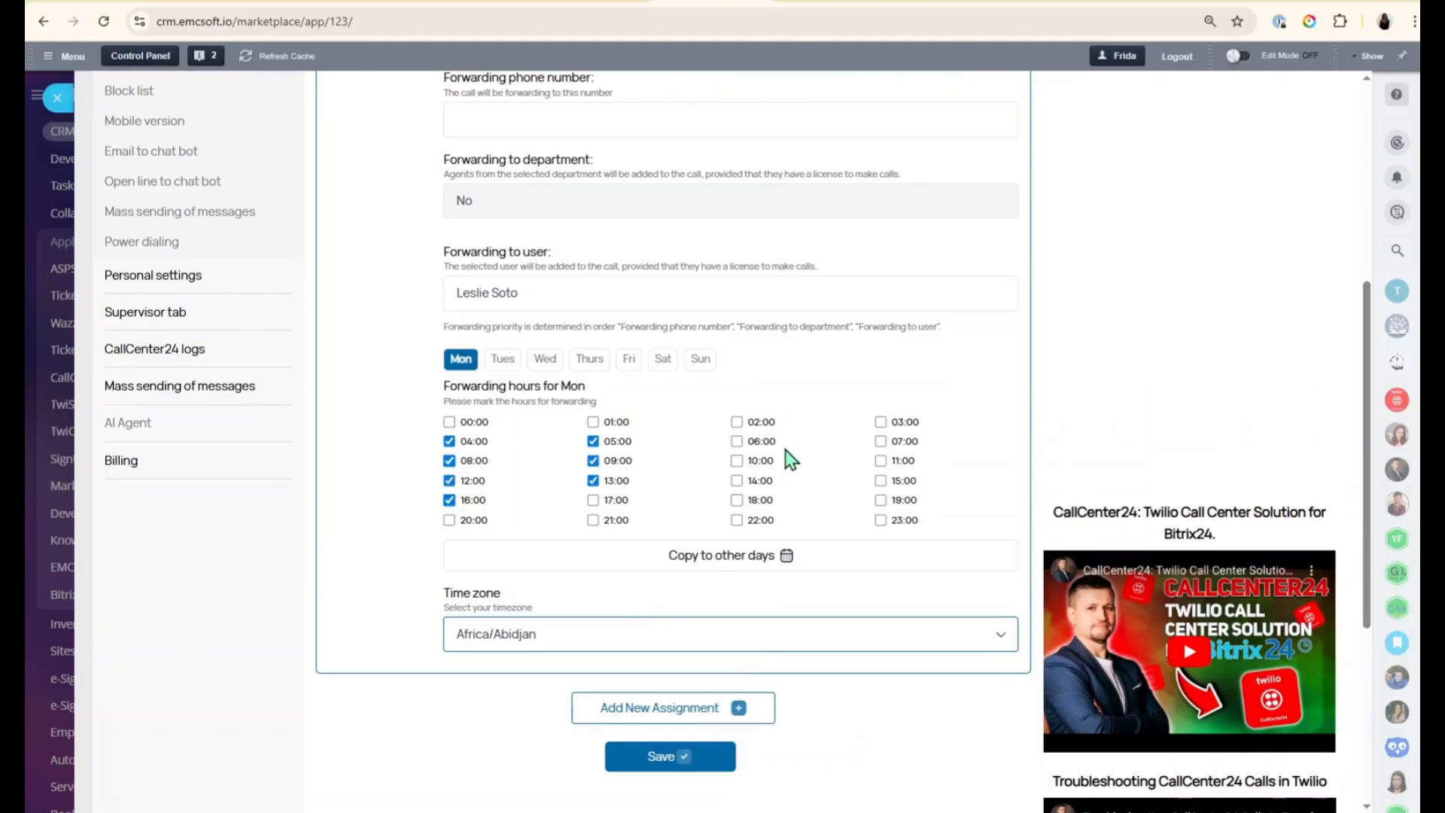
{"action": "scroll", "coordinate": [683, 473], "scroll_direction": "up", "scroll_amount": 4}
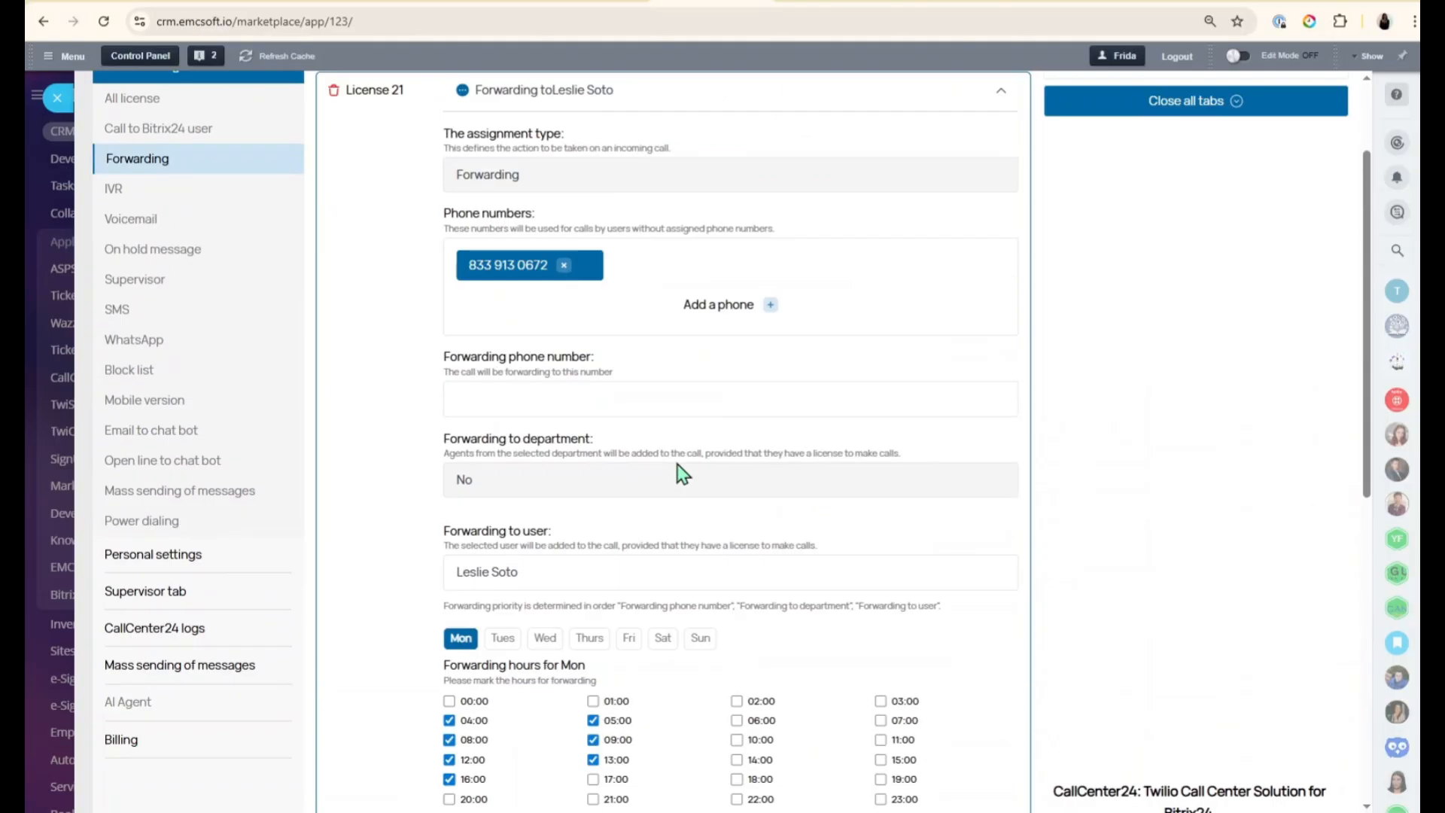
{"action": "scroll", "coordinate": [680, 475], "scroll_direction": "down", "scroll_amount": 4}
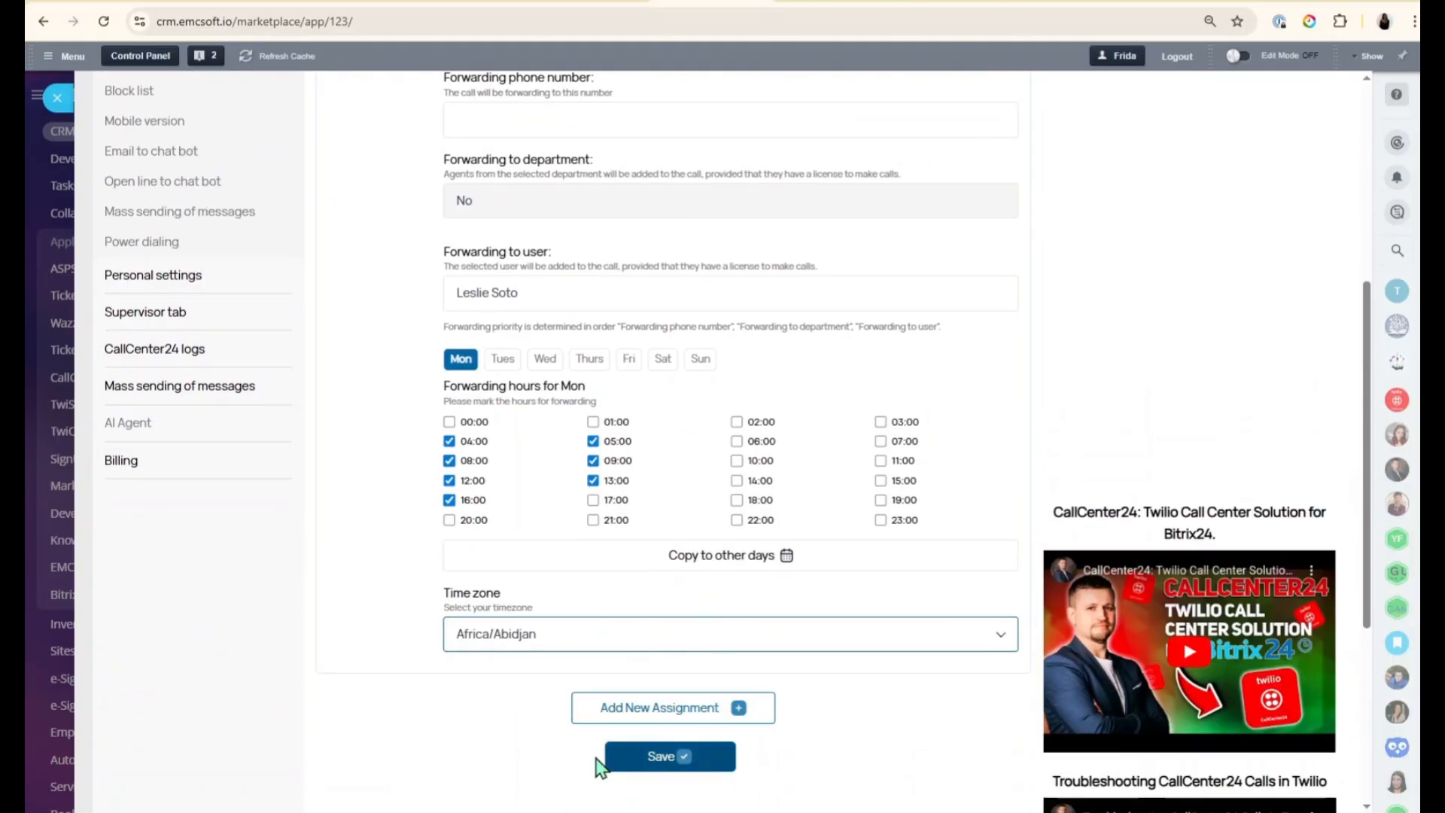
{"action": "left_click", "coordinate": [674, 756]}
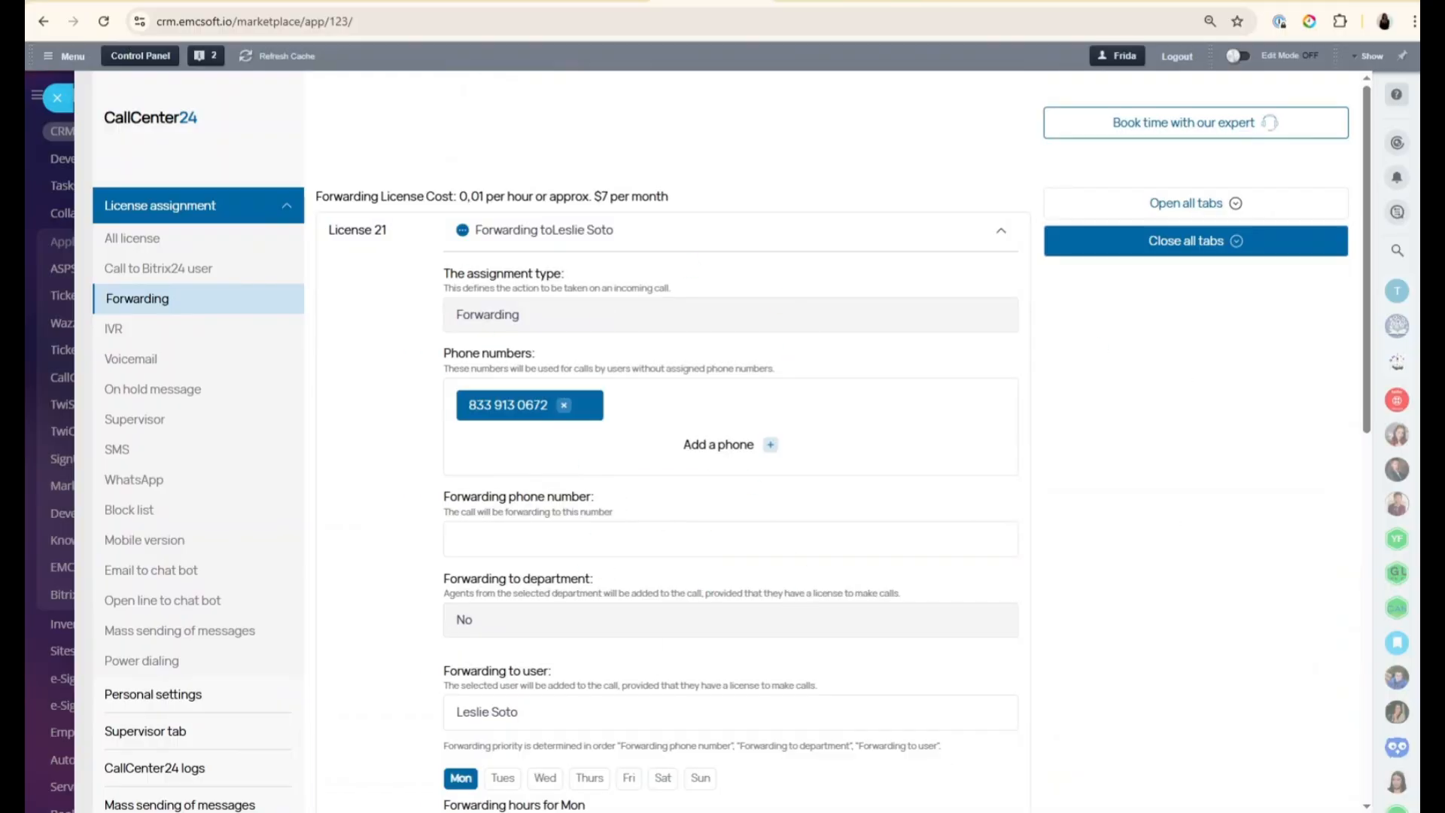
Delete the License 21 forwarding assignment and add a new assignment under IVR.
{"action": "left_click", "coordinate": [335, 235]}
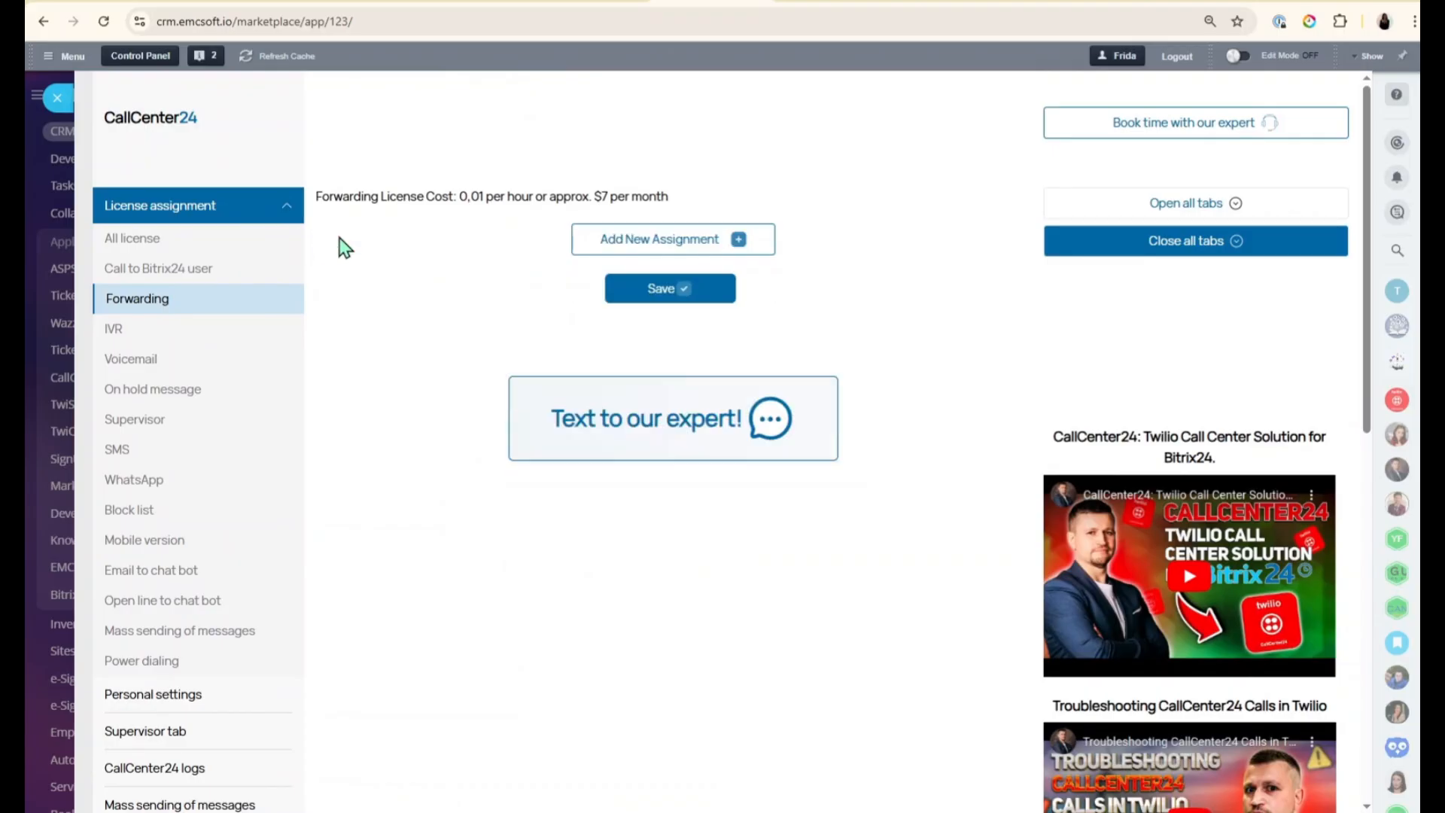
{"action": "left_click", "coordinate": [115, 332]}
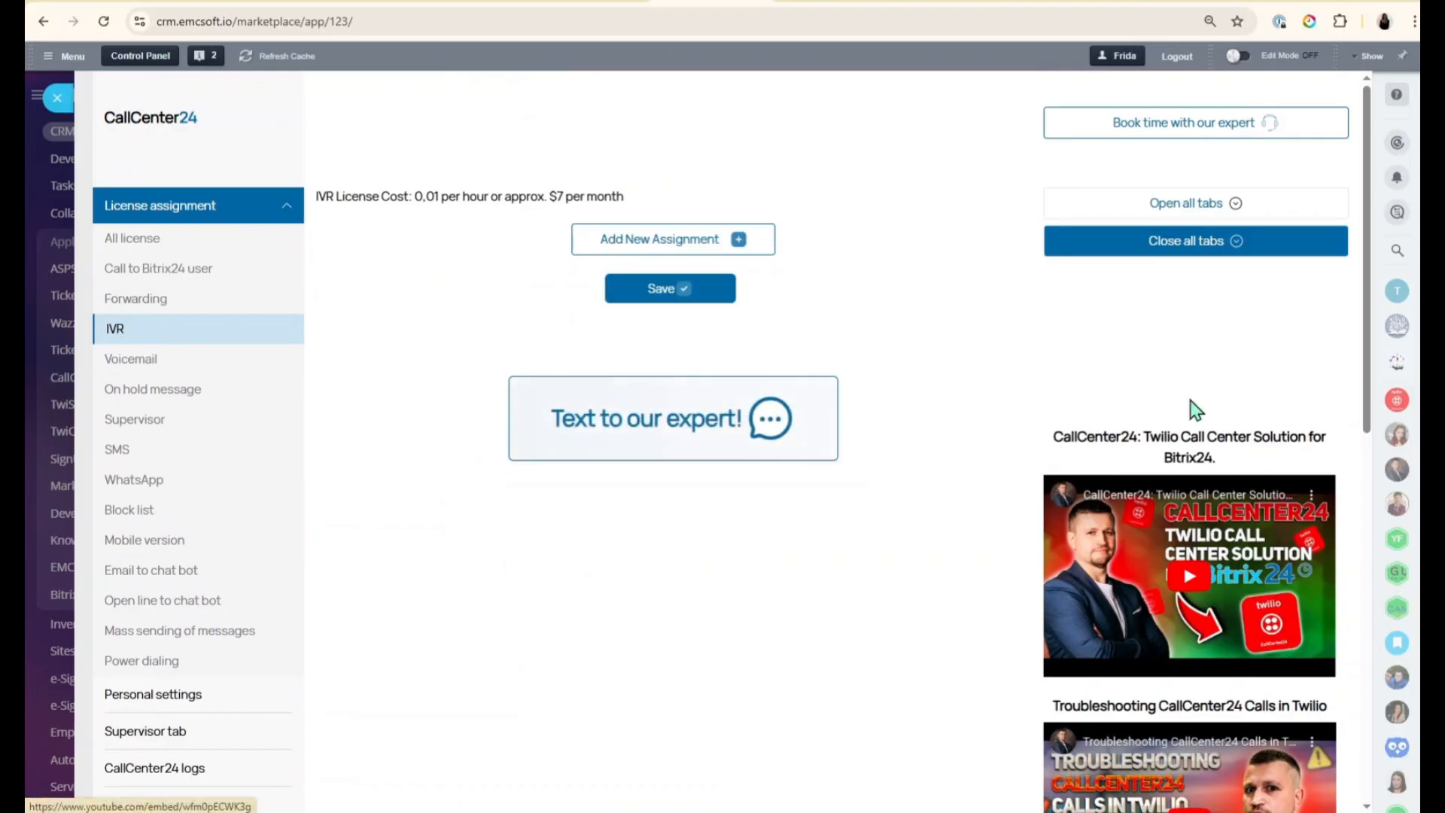
{"action": "left_click", "coordinate": [678, 241]}
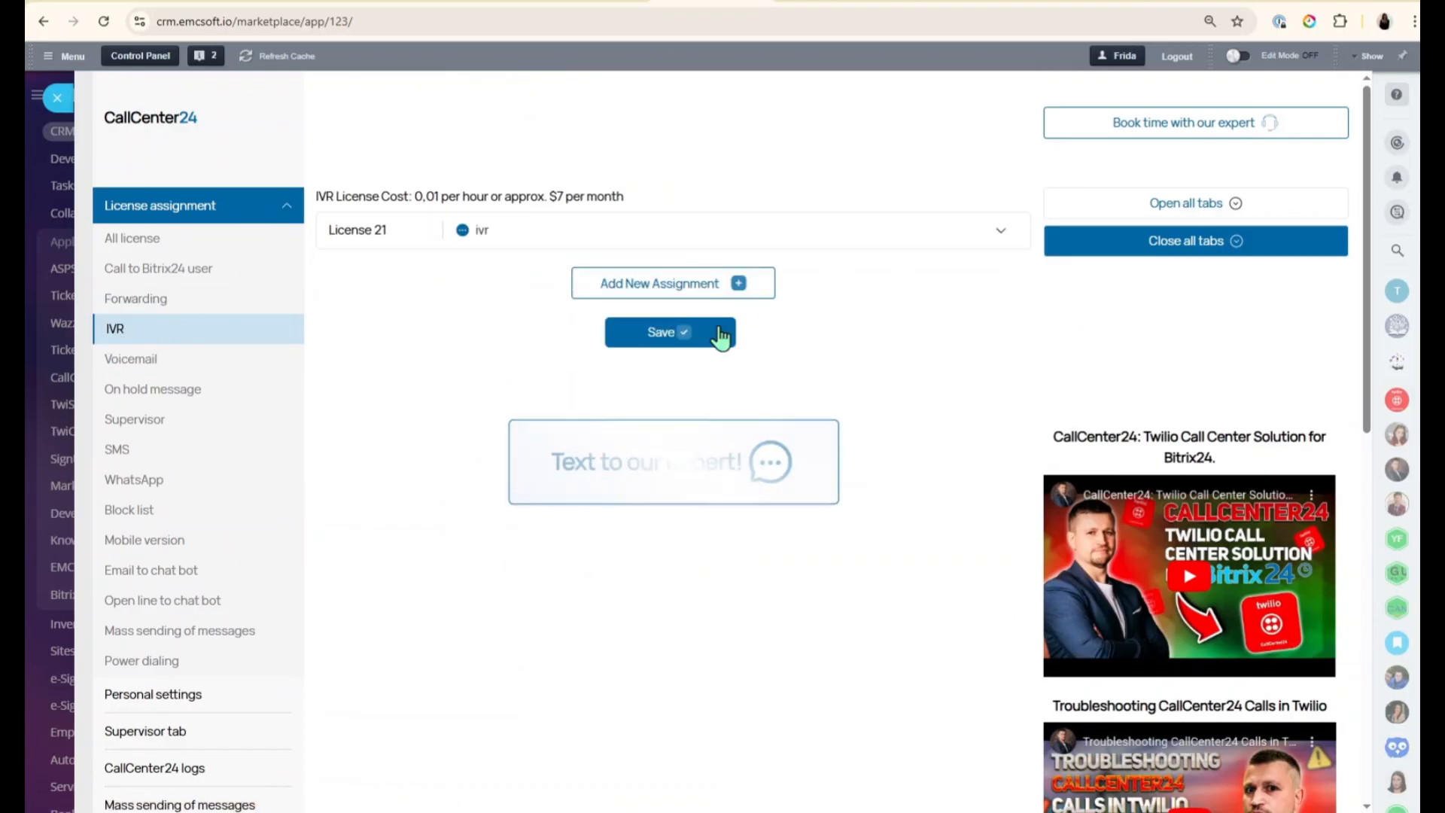
Expand the new IVR assignment and add the second listed phone number to it.
{"action": "left_click", "coordinate": [681, 226]}
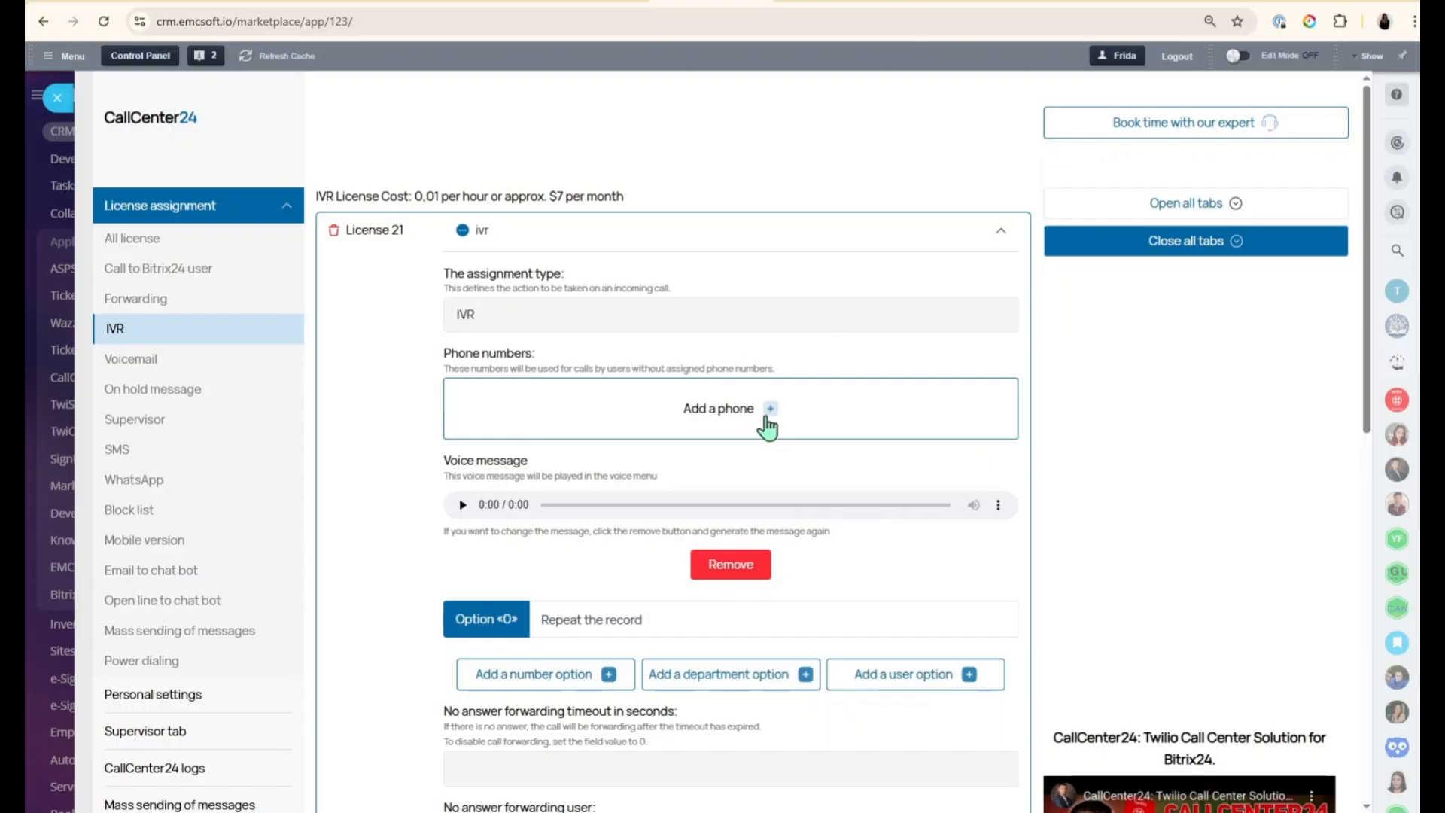
{"action": "left_click", "coordinate": [767, 419]}
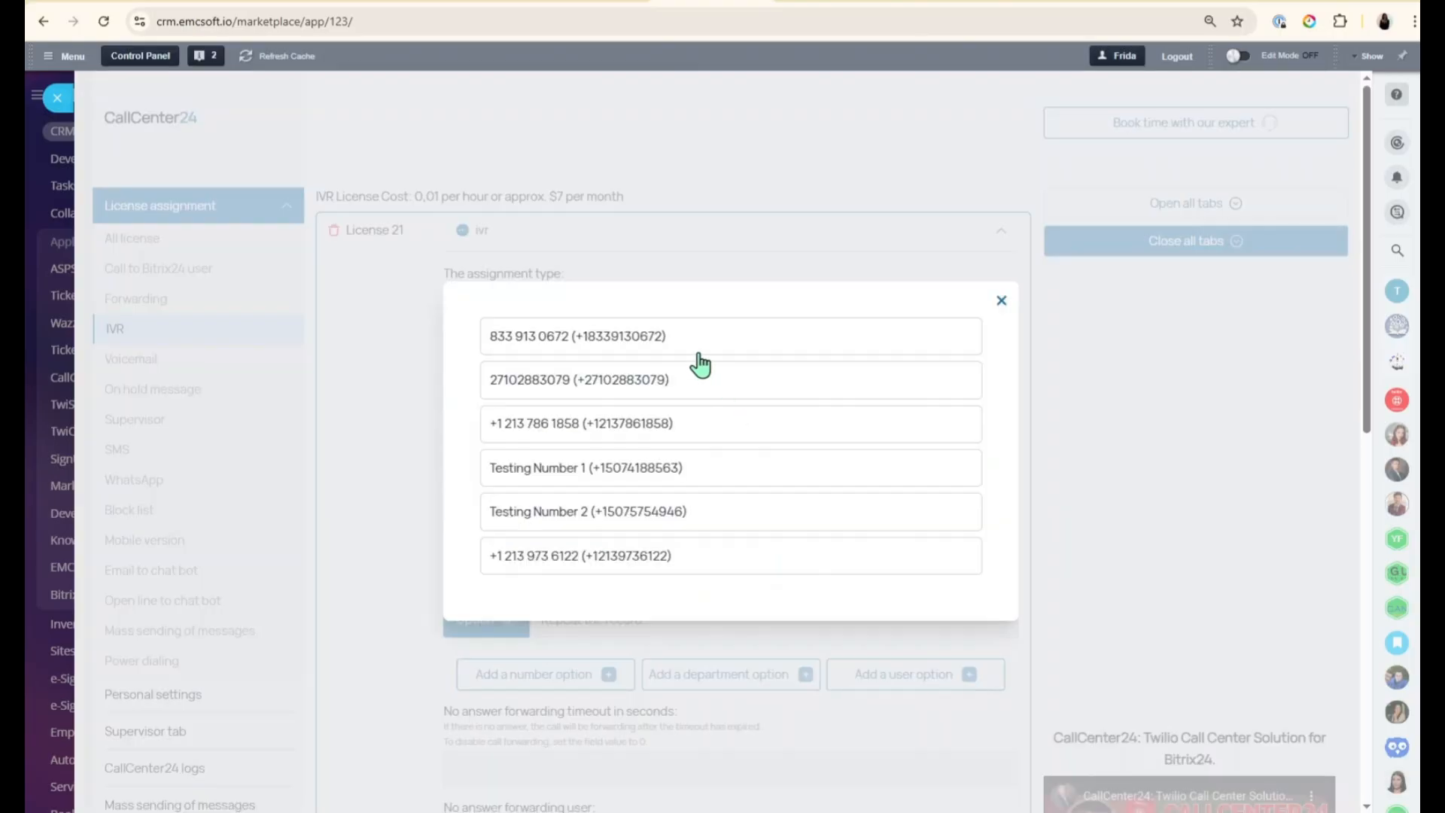
{"action": "left_click", "coordinate": [600, 390]}
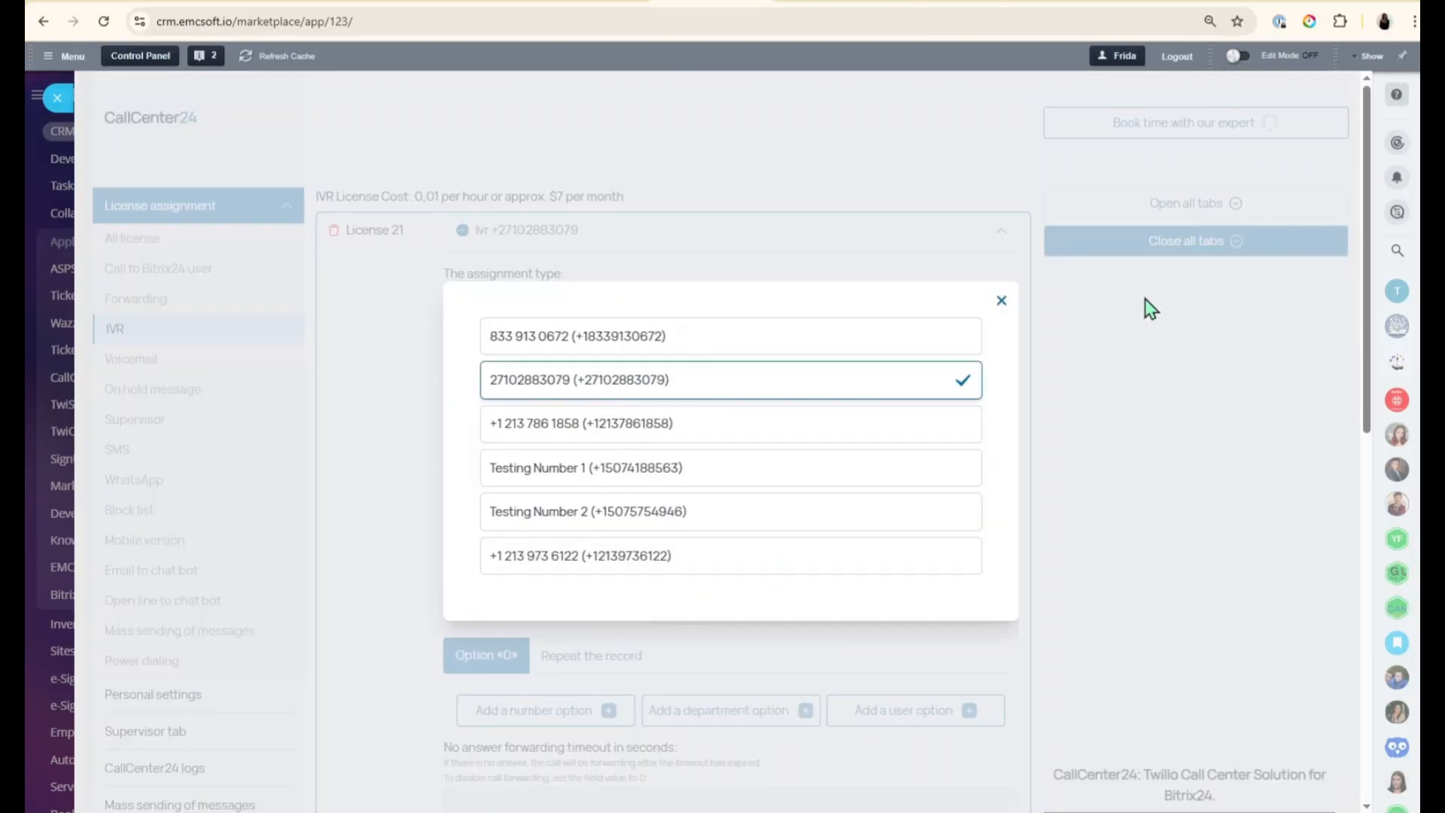
{"action": "left_click", "coordinate": [1002, 304]}
Remove the IVR's existing voice message and set the voice language to English - US & Canada with the voice Terrell (M).
{"action": "scroll", "coordinate": [663, 497], "scroll_direction": "down", "scroll_amount": 3}
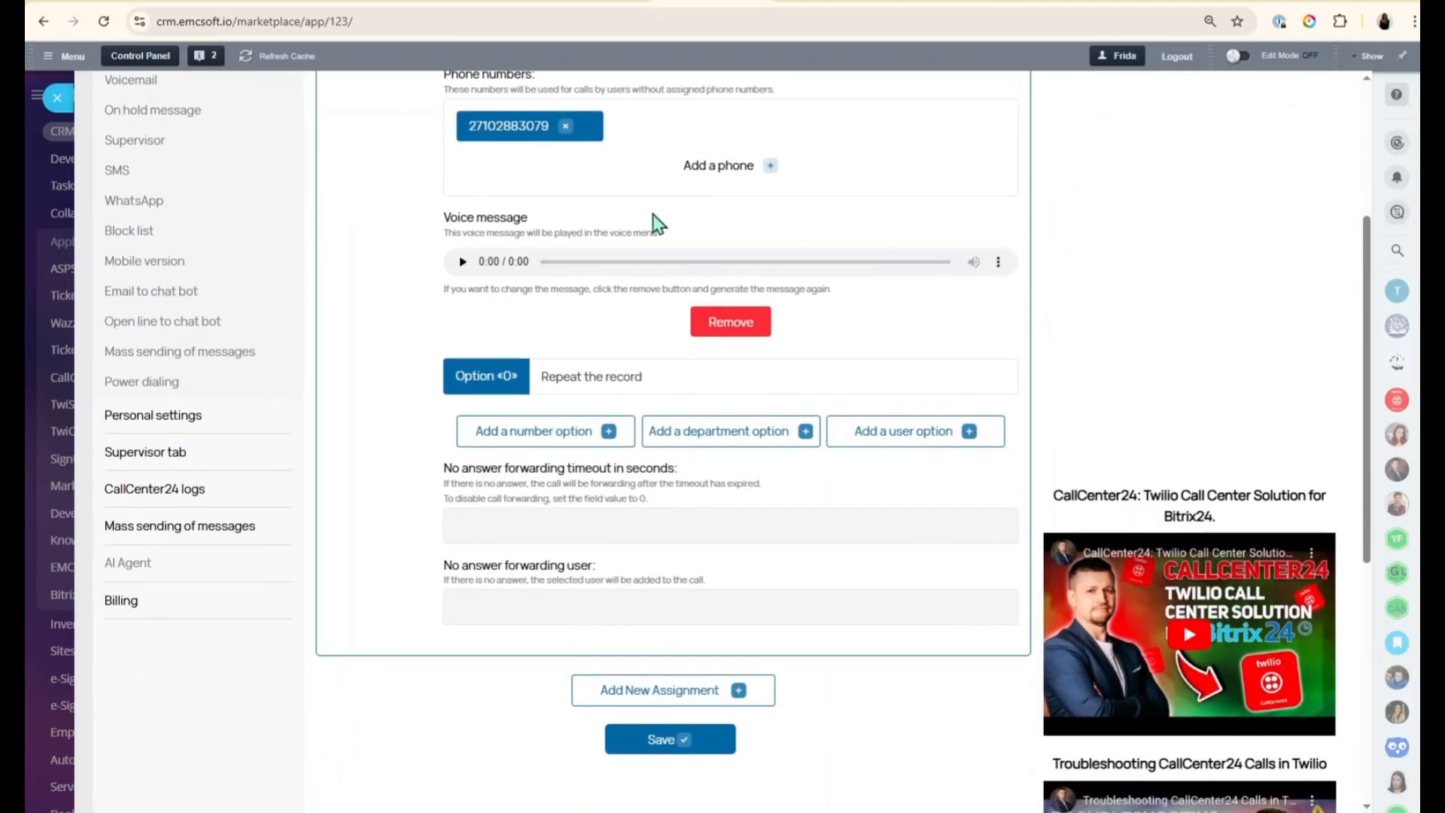
{"action": "left_click", "coordinate": [725, 328]}
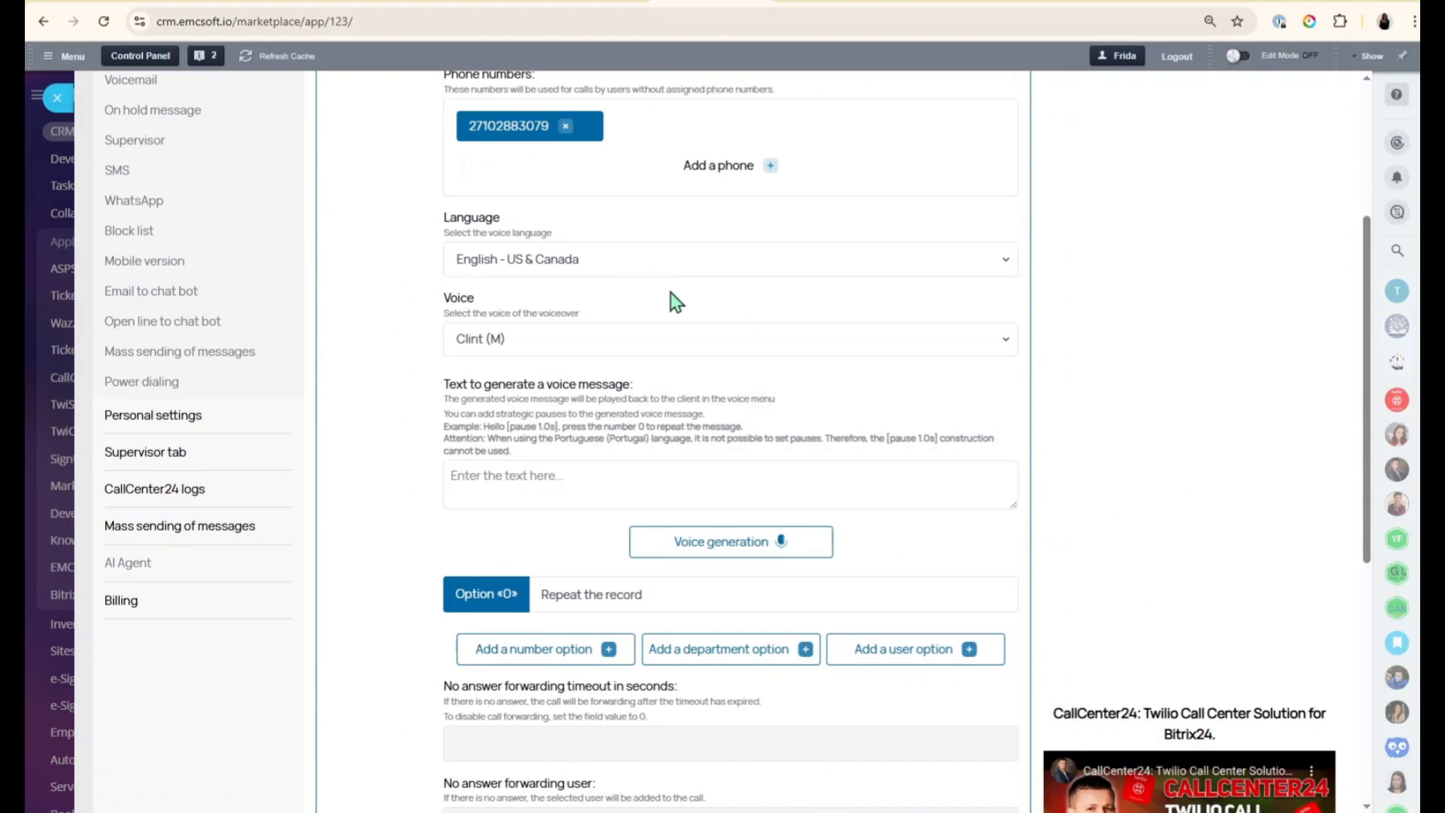
{"action": "left_click", "coordinate": [600, 268]}
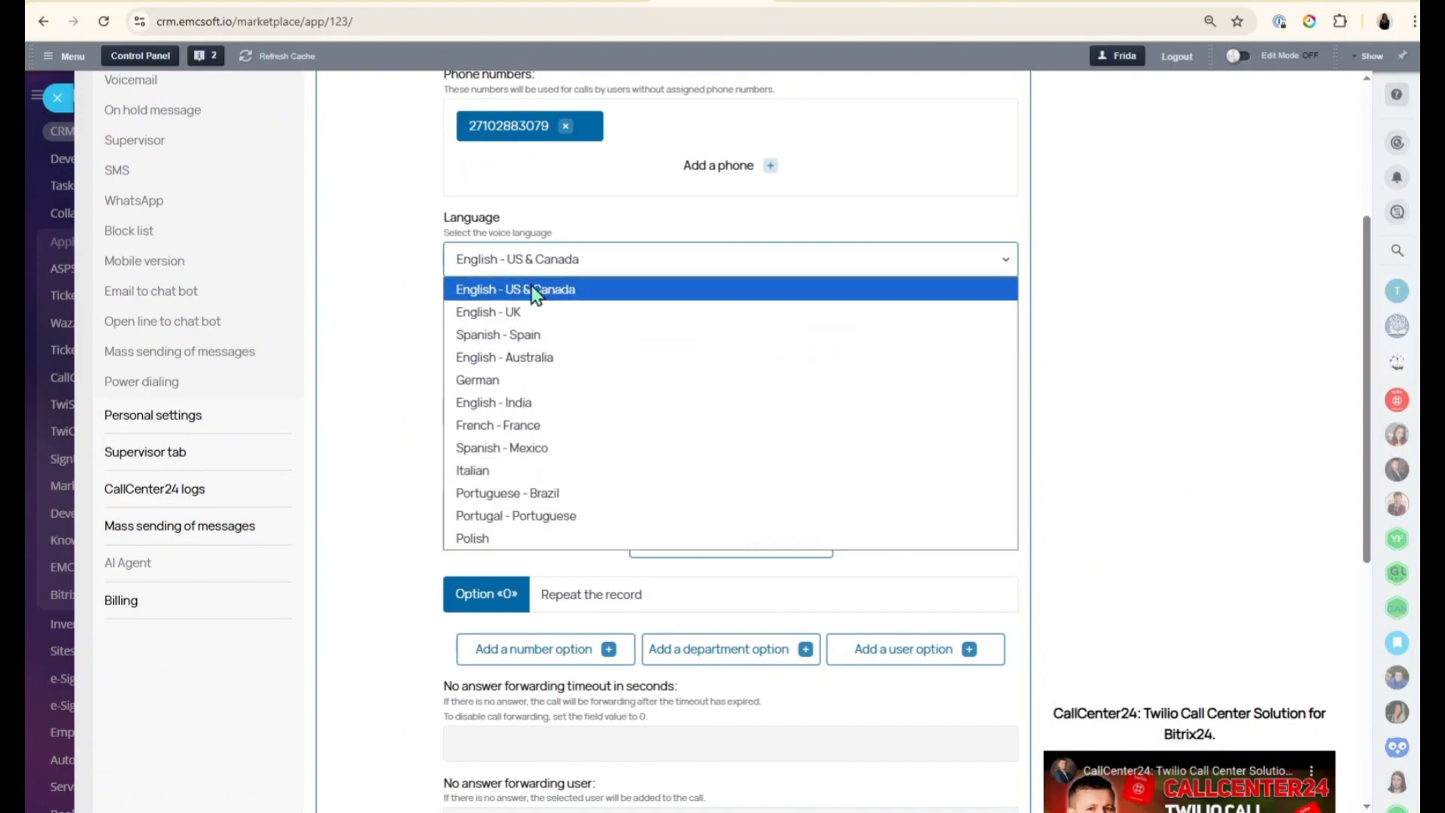
{"action": "left_click", "coordinate": [509, 301]}
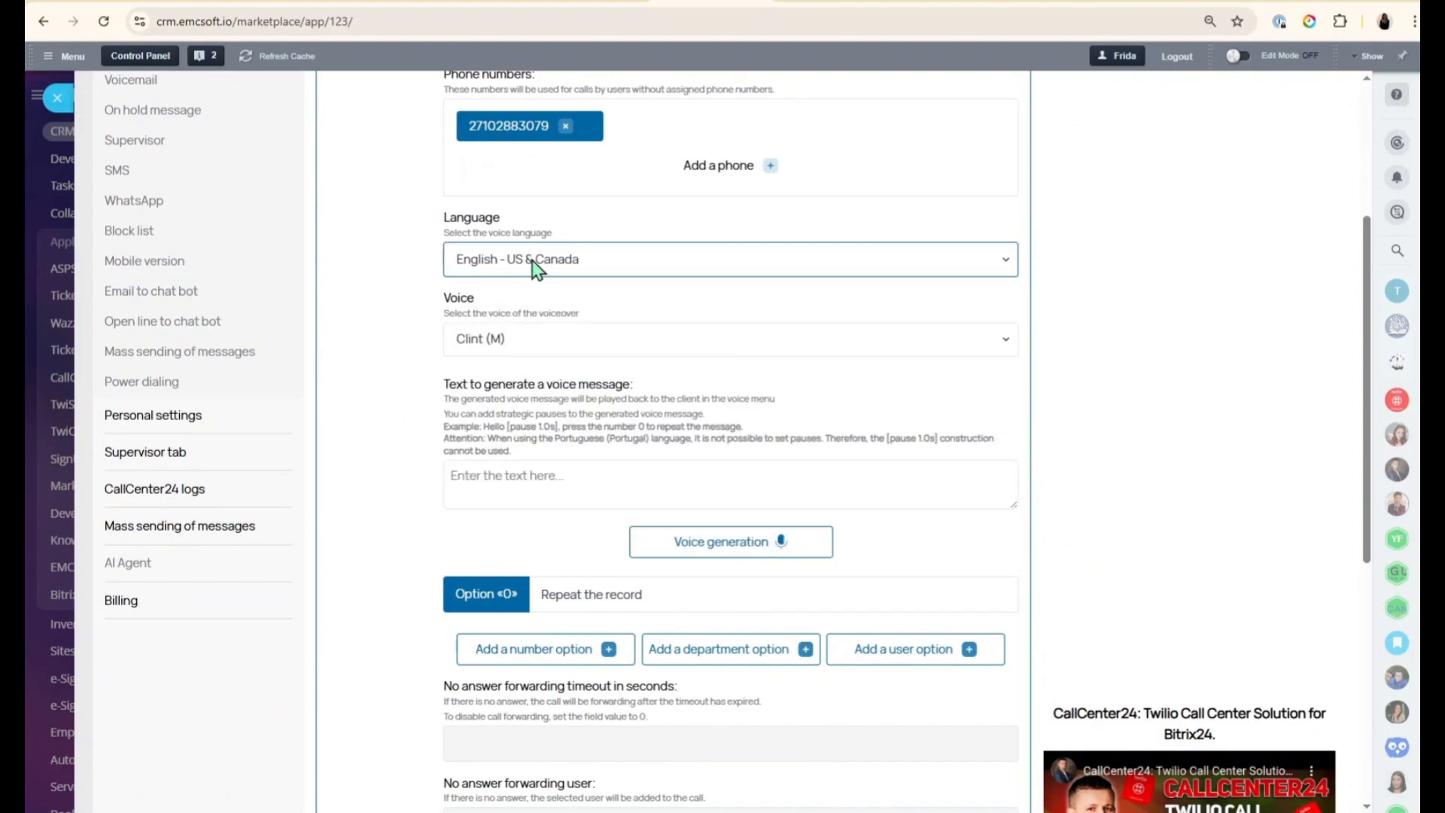
{"action": "left_click", "coordinate": [557, 348]}
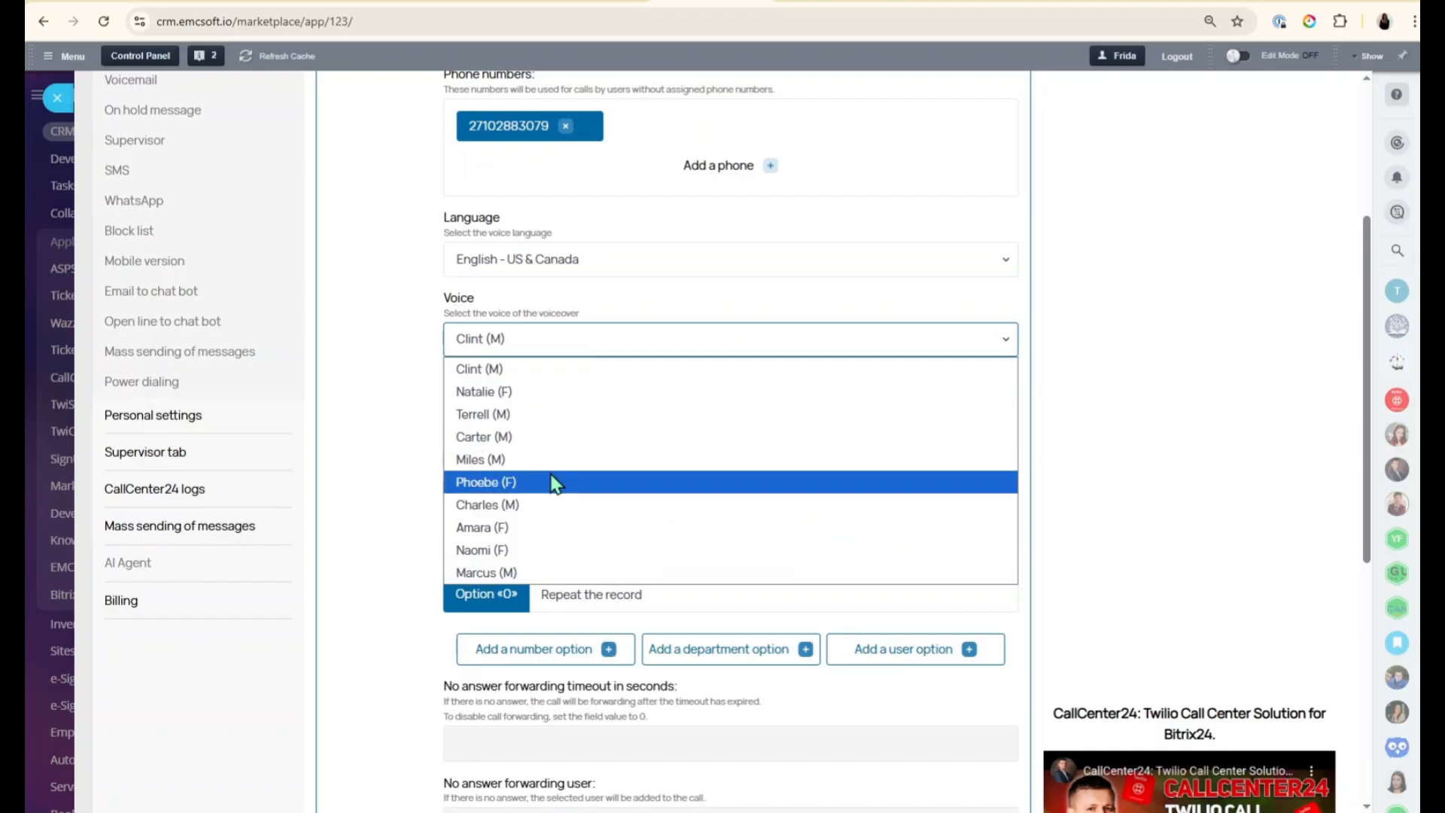
{"action": "left_click", "coordinate": [549, 414]}
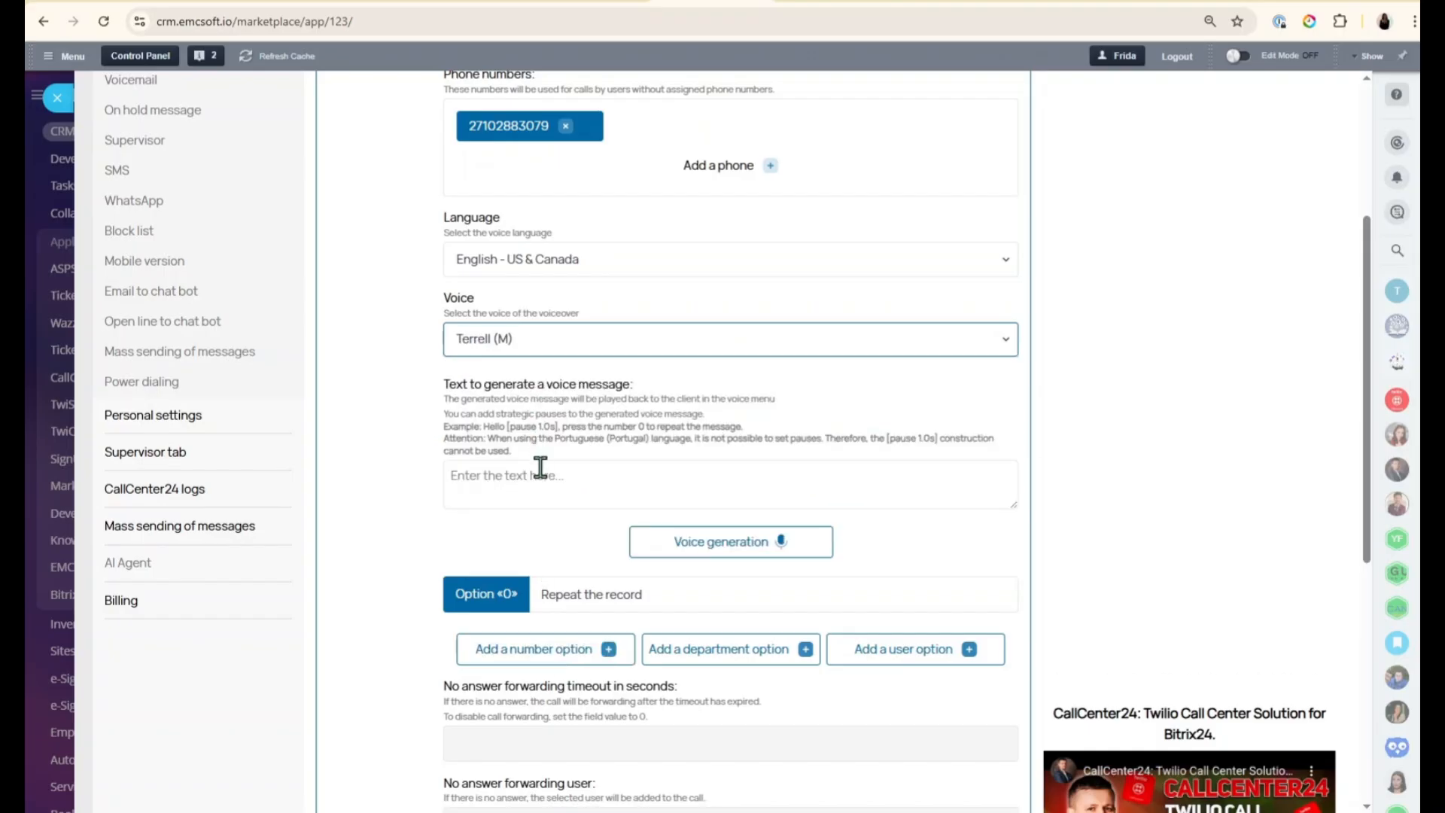
{"action": "left_click", "coordinate": [542, 491]}
Add a number option to the IVR menu as option 1 and redirect it to the second listed phone number.
{"action": "scroll", "coordinate": [450, 422], "scroll_direction": "down", "scroll_amount": 4}
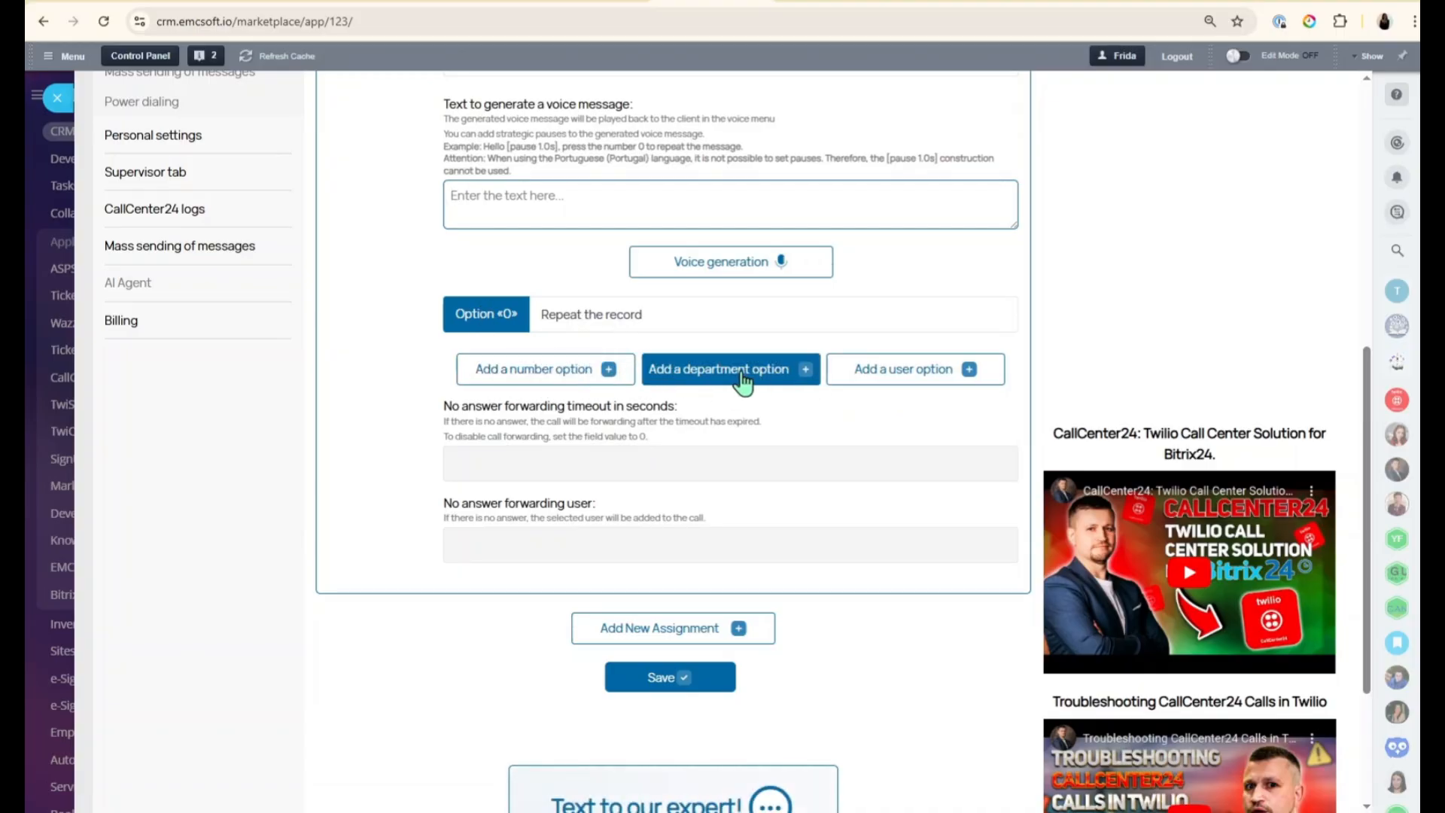
{"action": "left_click", "coordinate": [527, 376]}
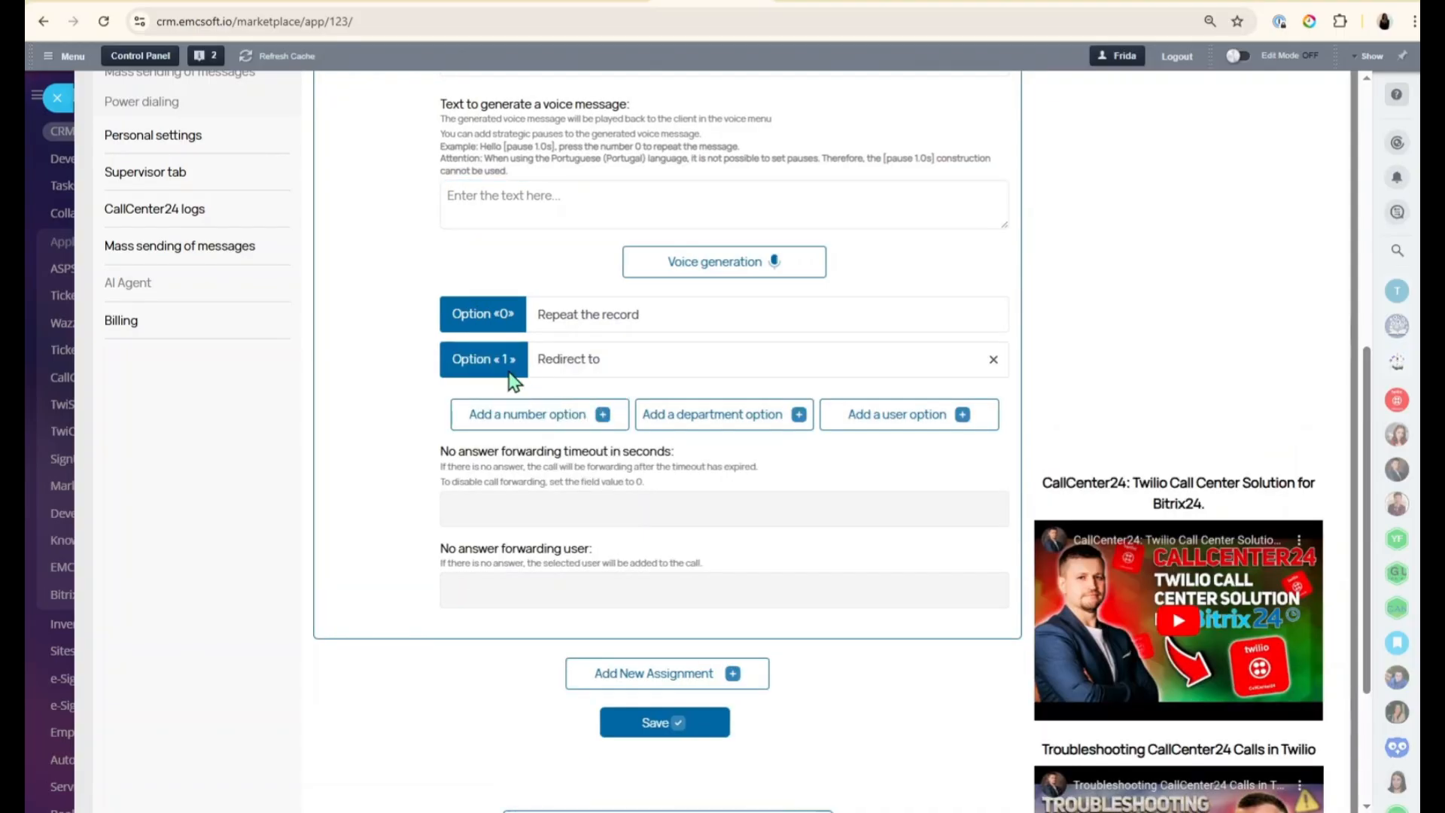
{"action": "left_click", "coordinate": [606, 359]}
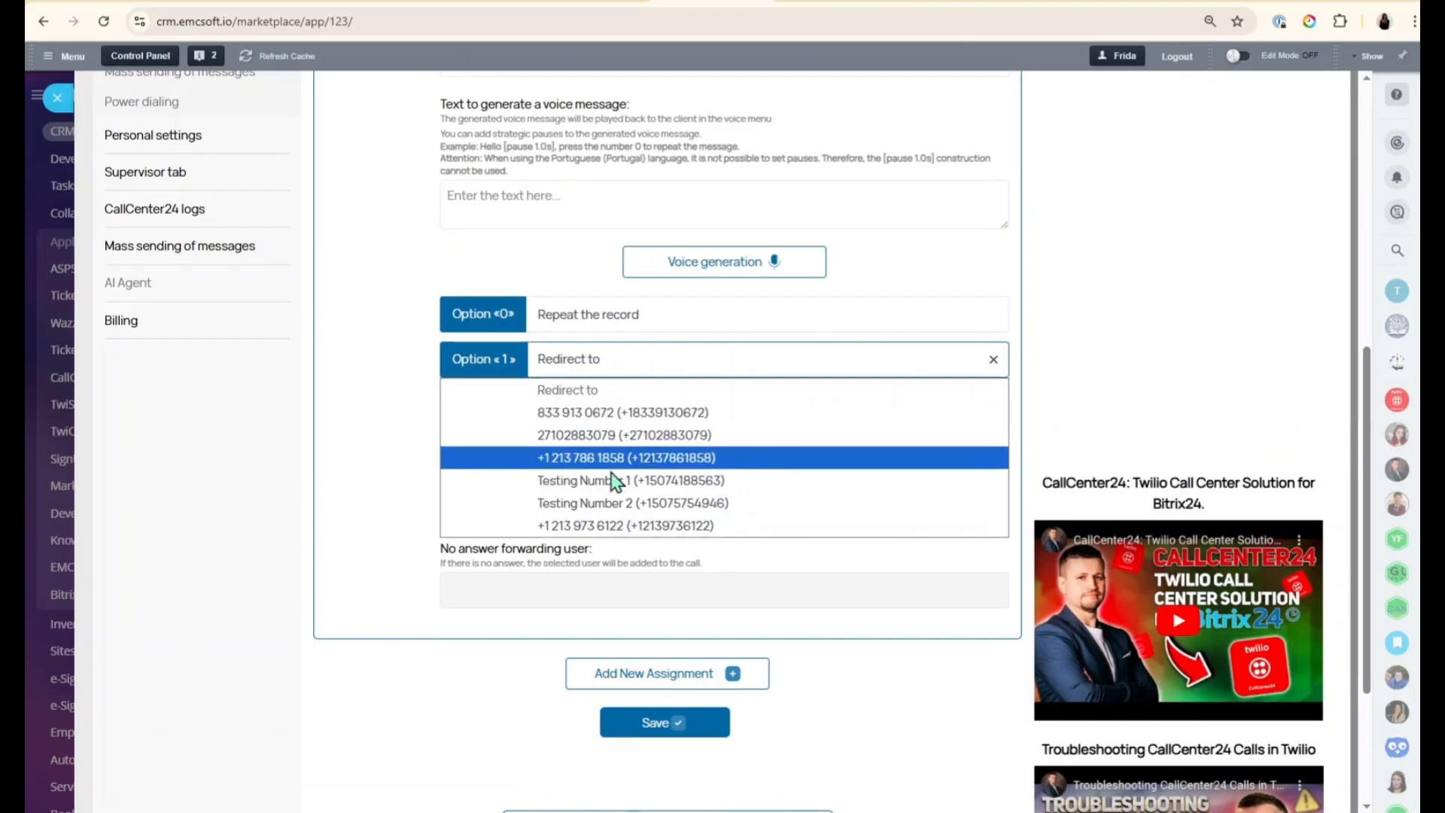
{"action": "left_click", "coordinate": [622, 436]}
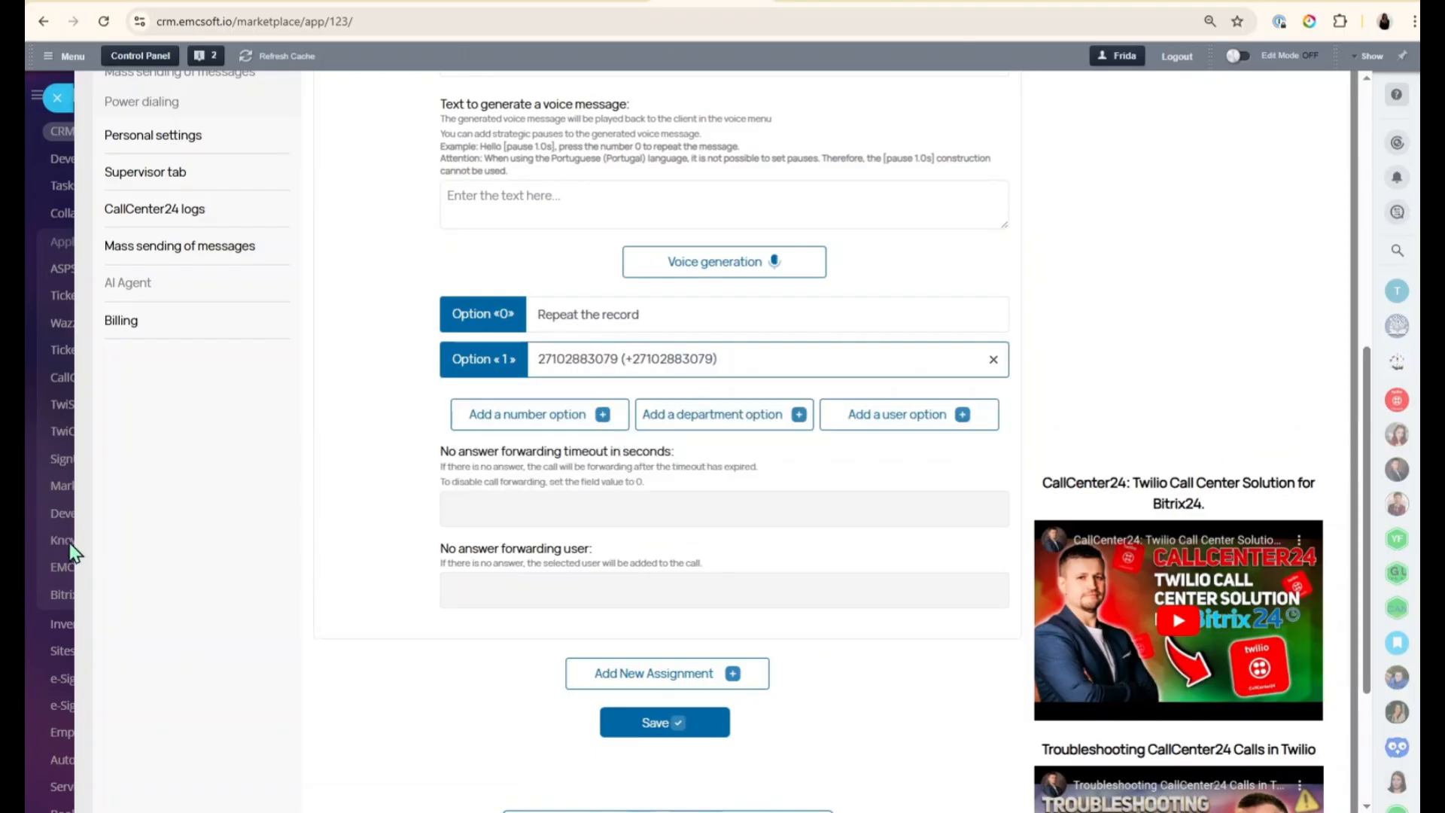
Add a department option redirecting to Developers and a user option redirecting to the last recent employee offered.
{"action": "left_click", "coordinate": [726, 416]}
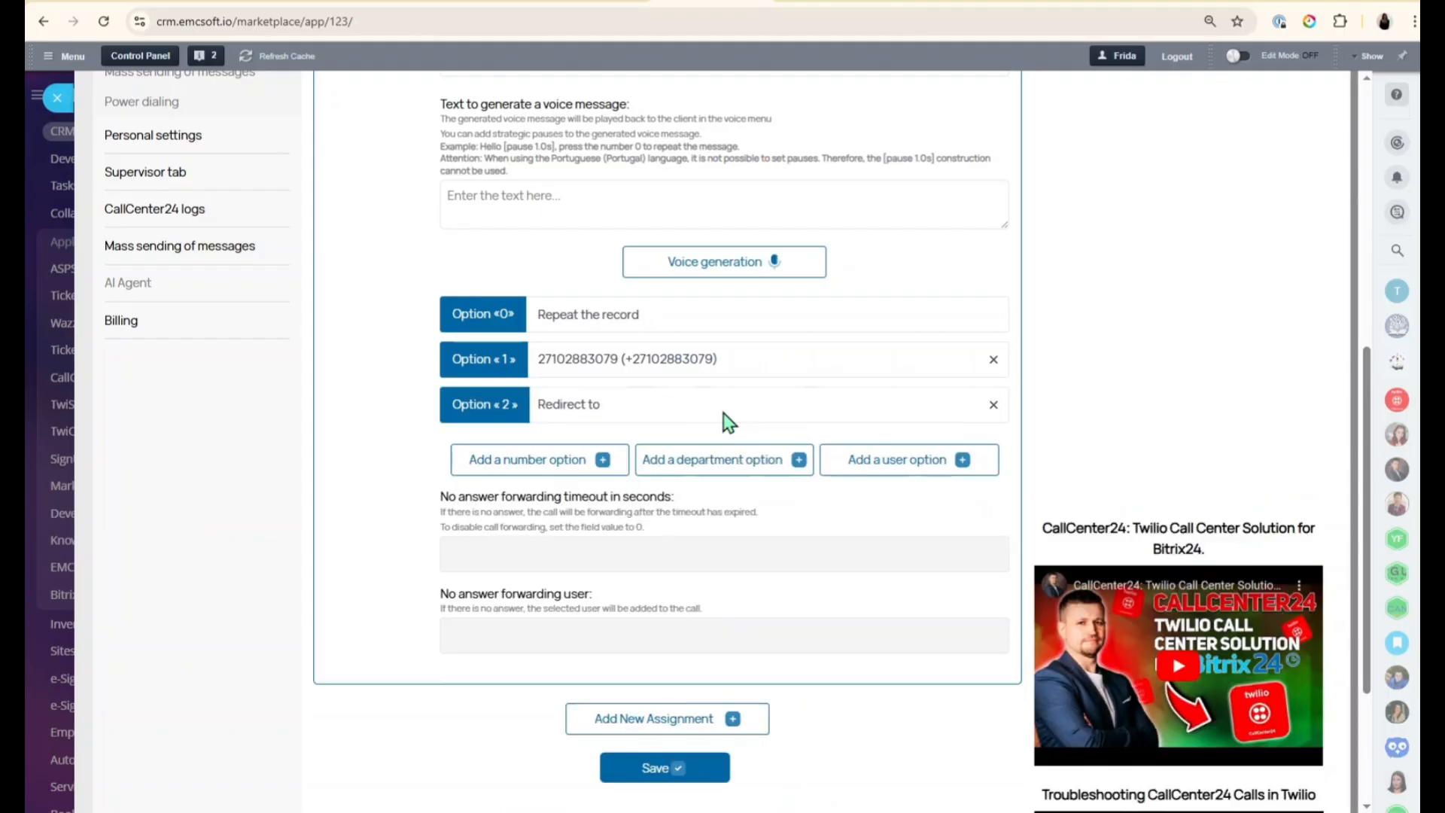
{"action": "left_click", "coordinate": [640, 410]}
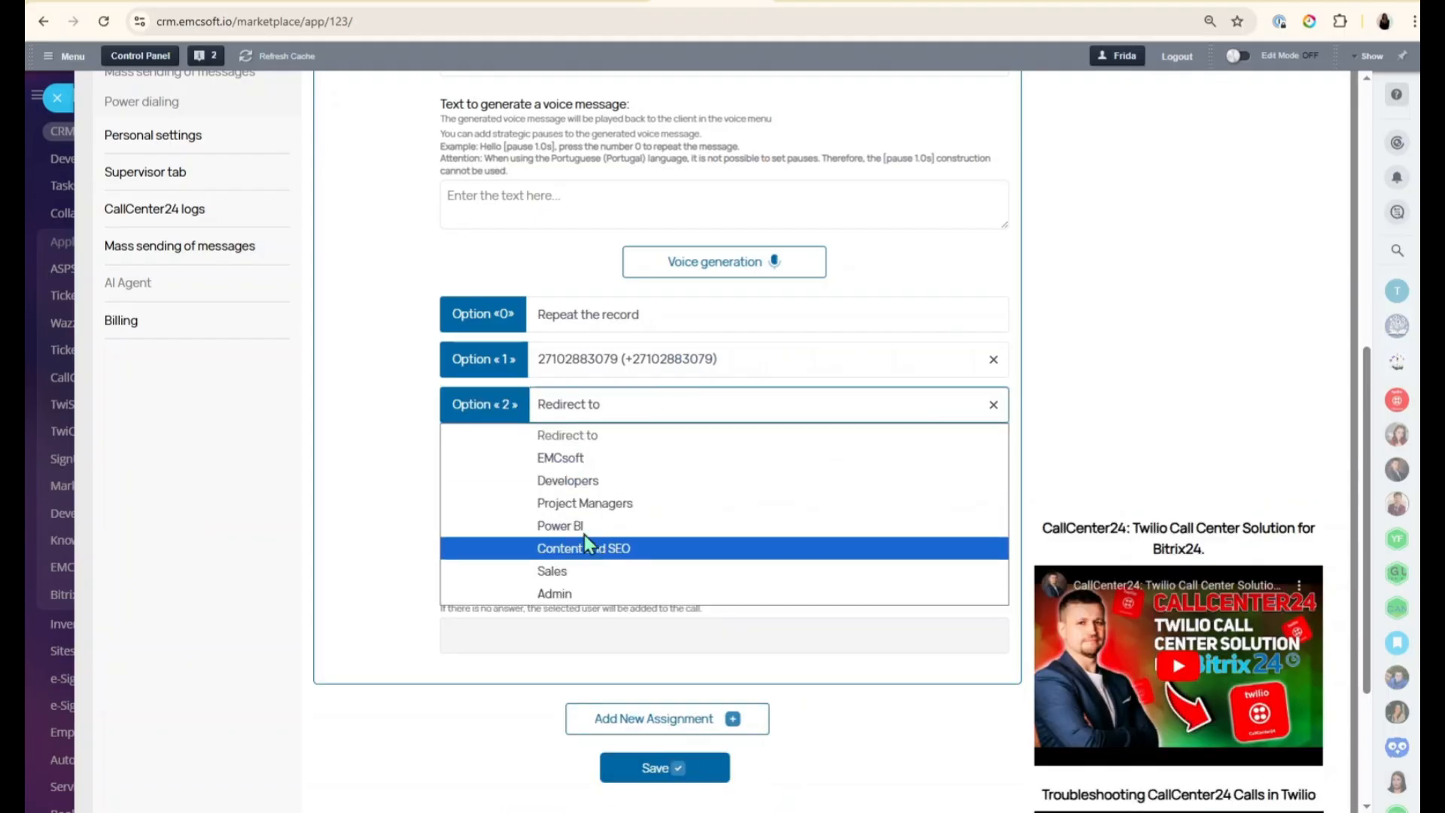
{"action": "left_click", "coordinate": [581, 482]}
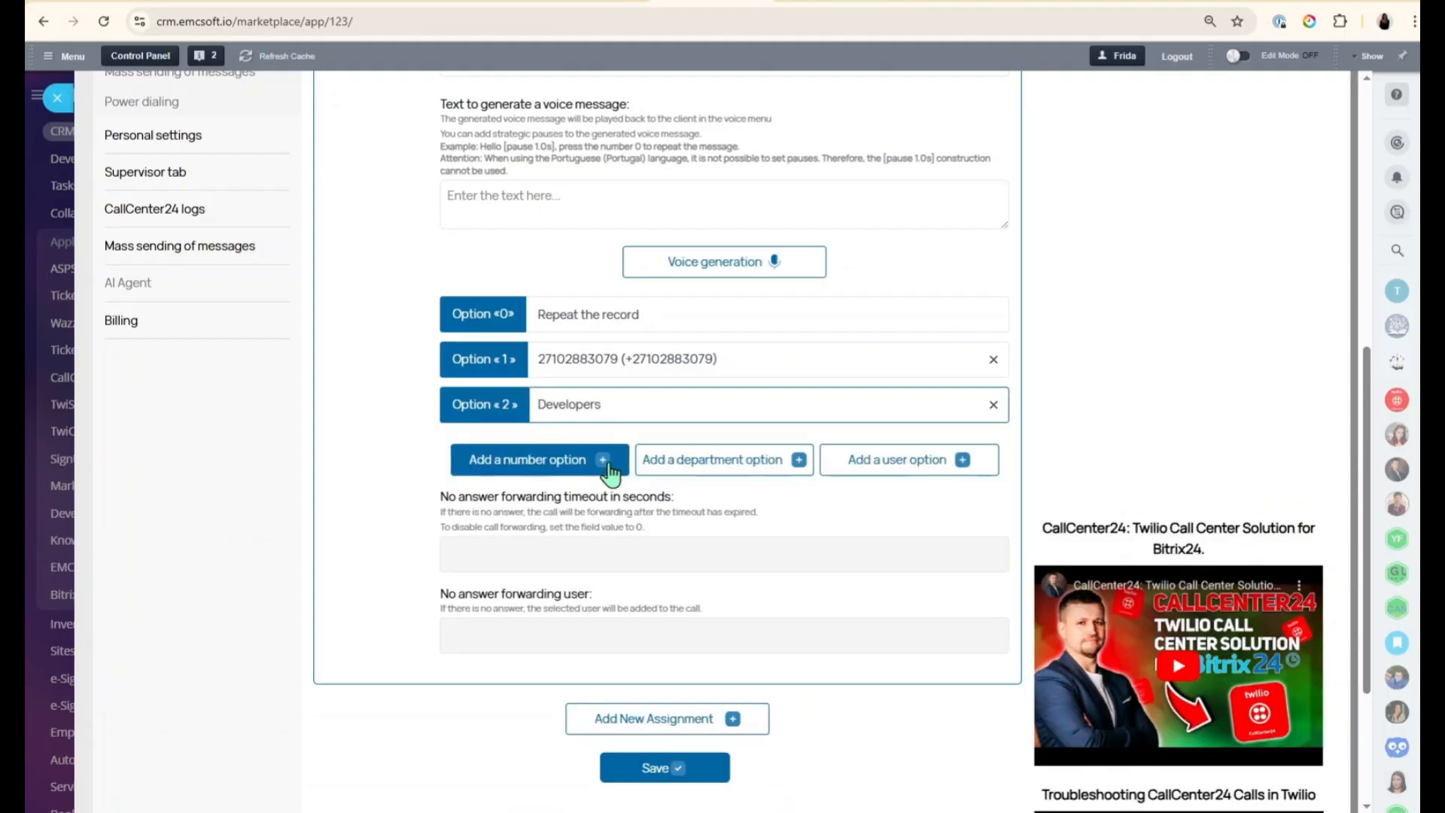
{"action": "left_click", "coordinate": [896, 474]}
{"action": "left_click", "coordinate": [659, 453]}
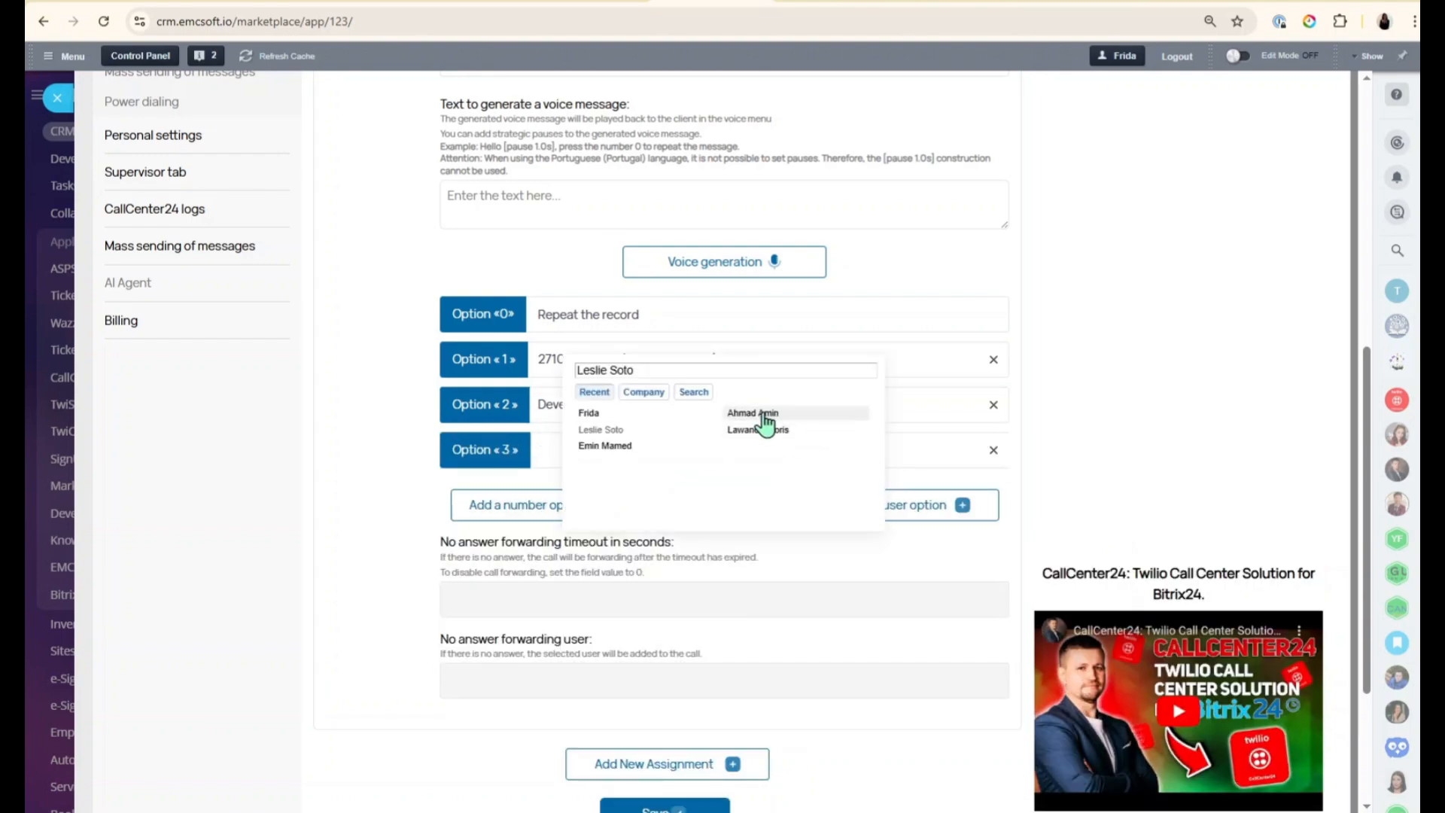
{"action": "left_click", "coordinate": [760, 432]}
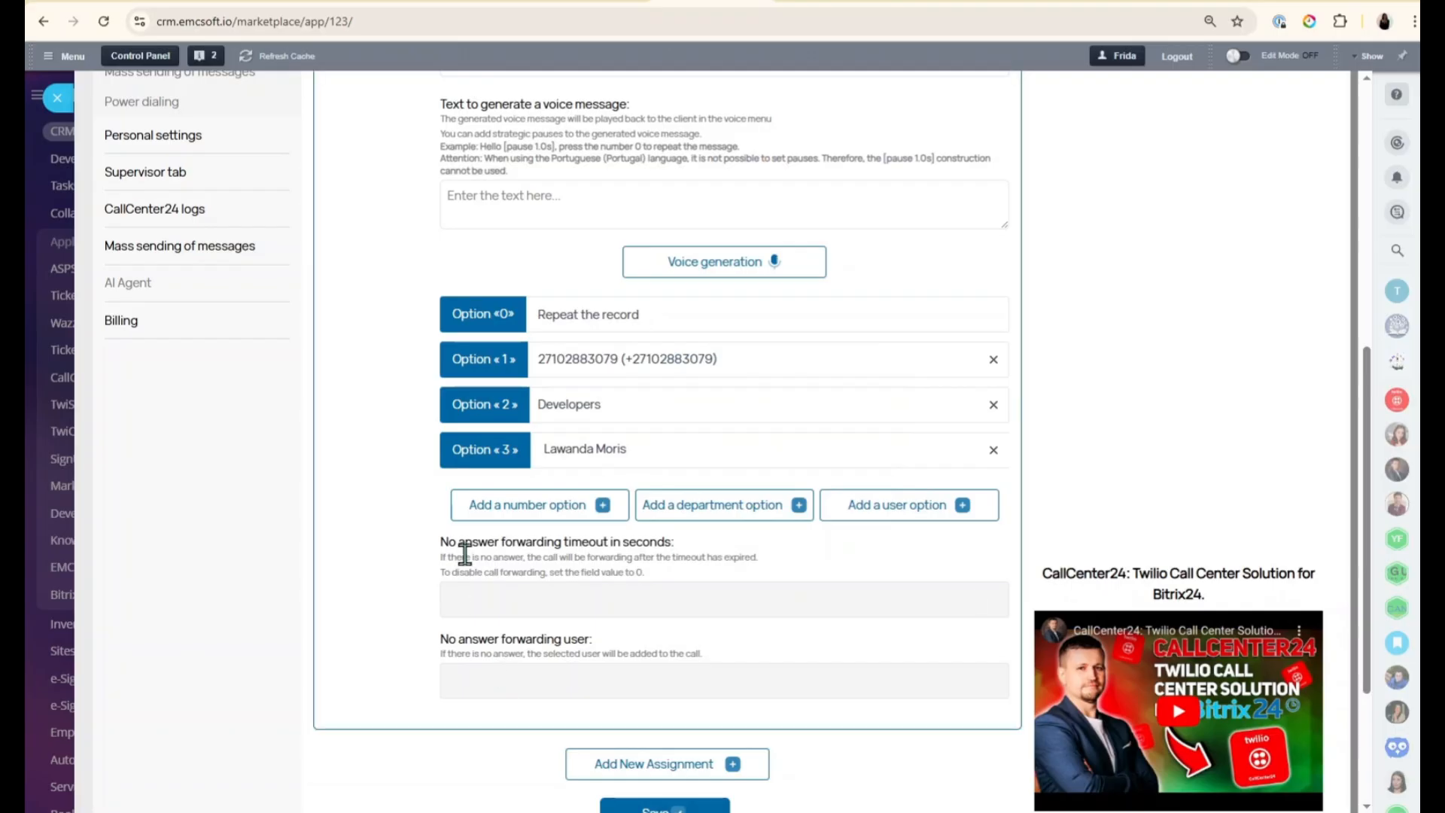
Generate the IVR voice message "Thank you for calling, please press 0 to repeat menu, press 1 for XX user/department, press 2 for xx".
{"action": "left_click", "coordinate": [698, 203]}
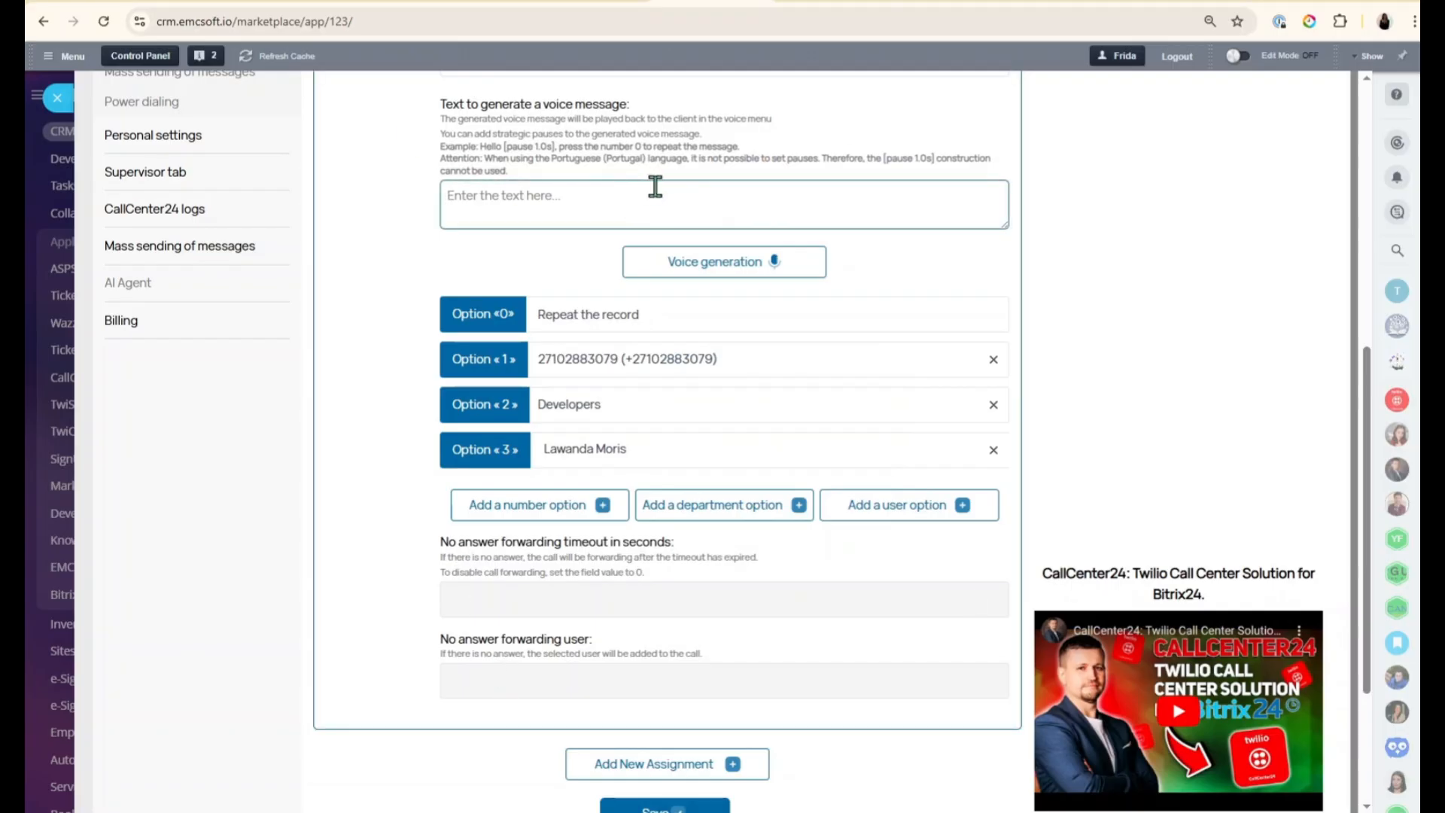
{"action": "type", "text": "Than"}
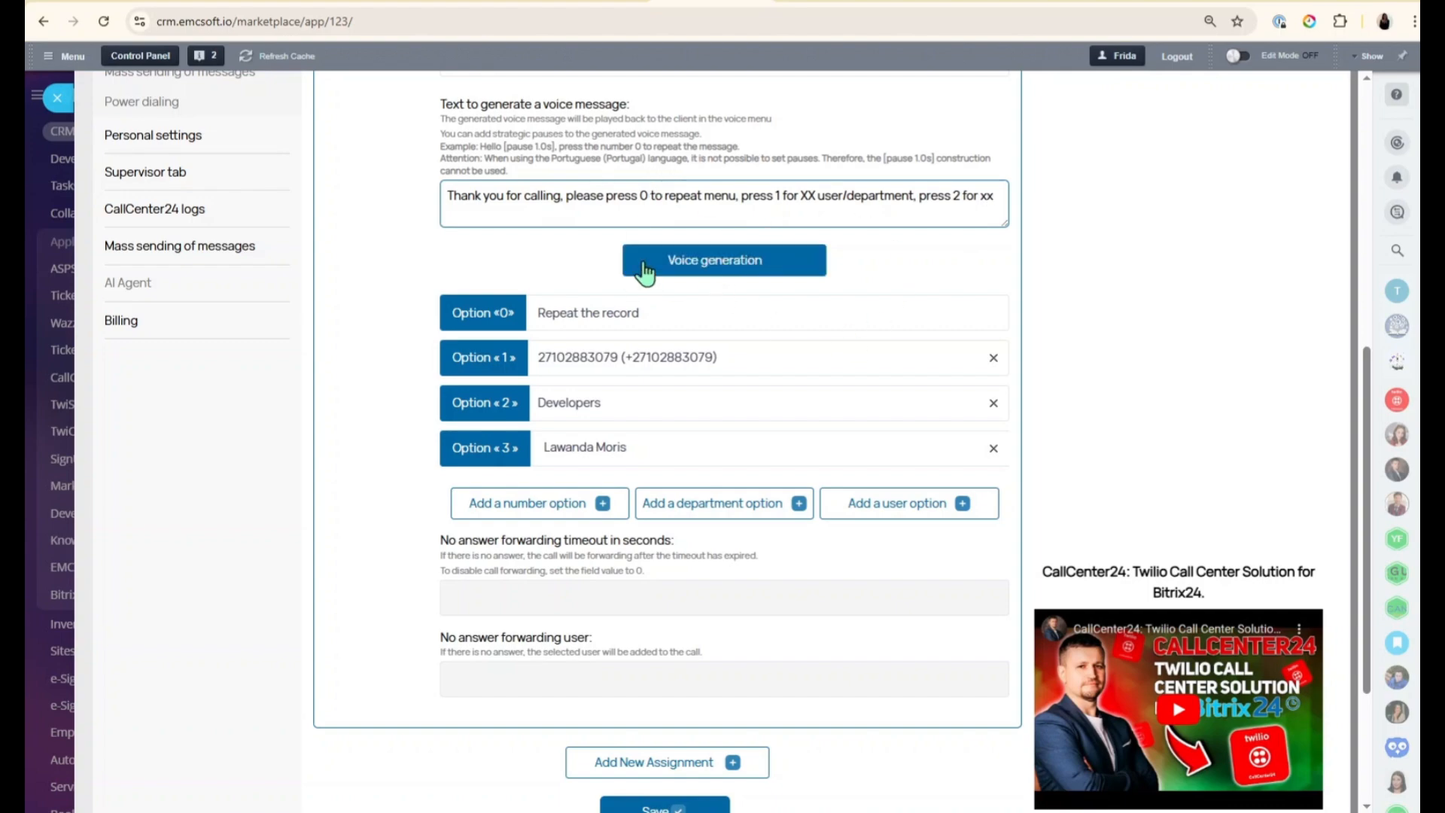
{"action": "left_click", "coordinate": [724, 265]}
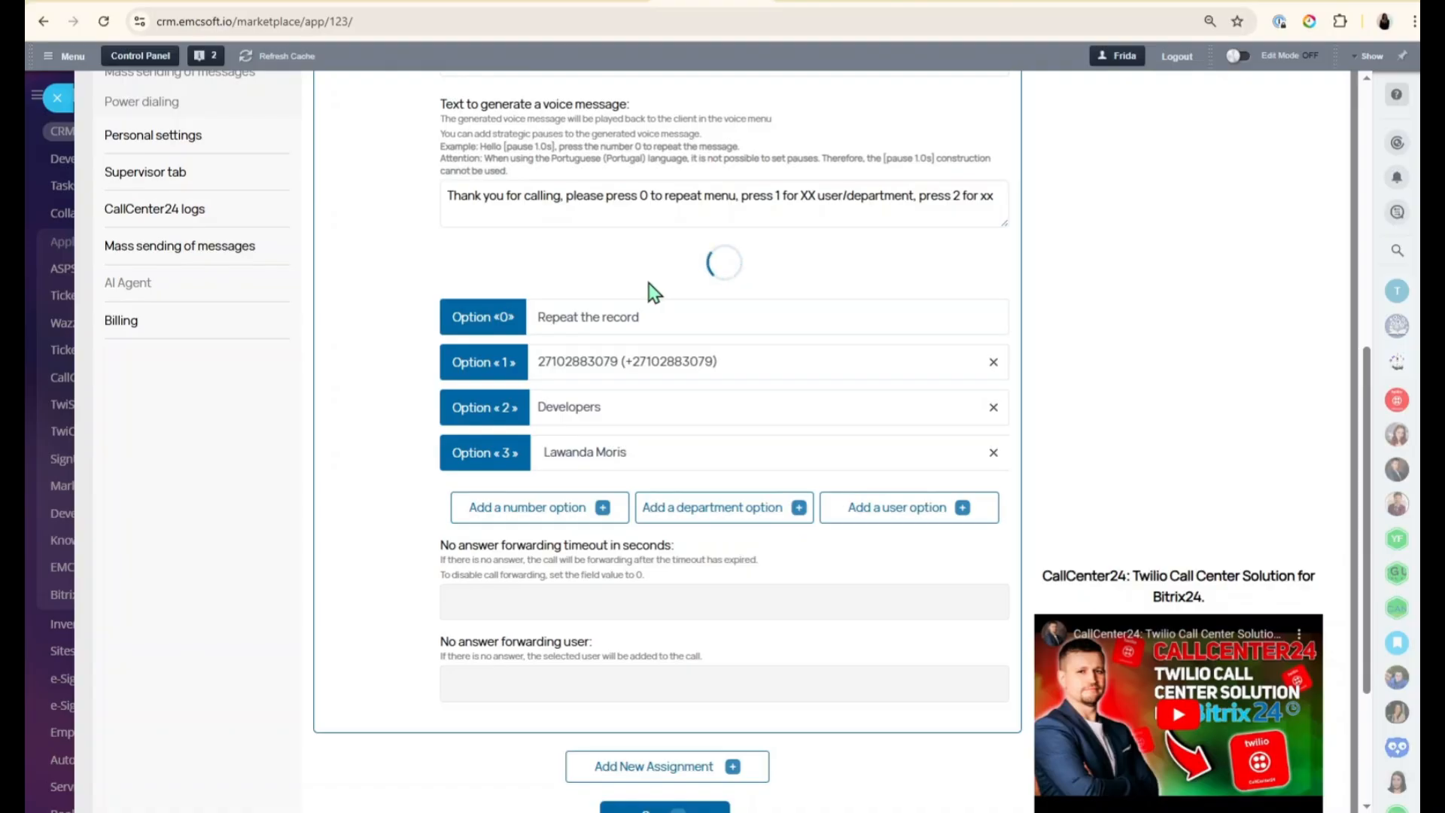
Play back the generated IVR voice message and review the no answer forwarding timeout and user settings.
{"action": "scroll", "coordinate": [783, 271], "scroll_direction": "down", "scroll_amount": 3}
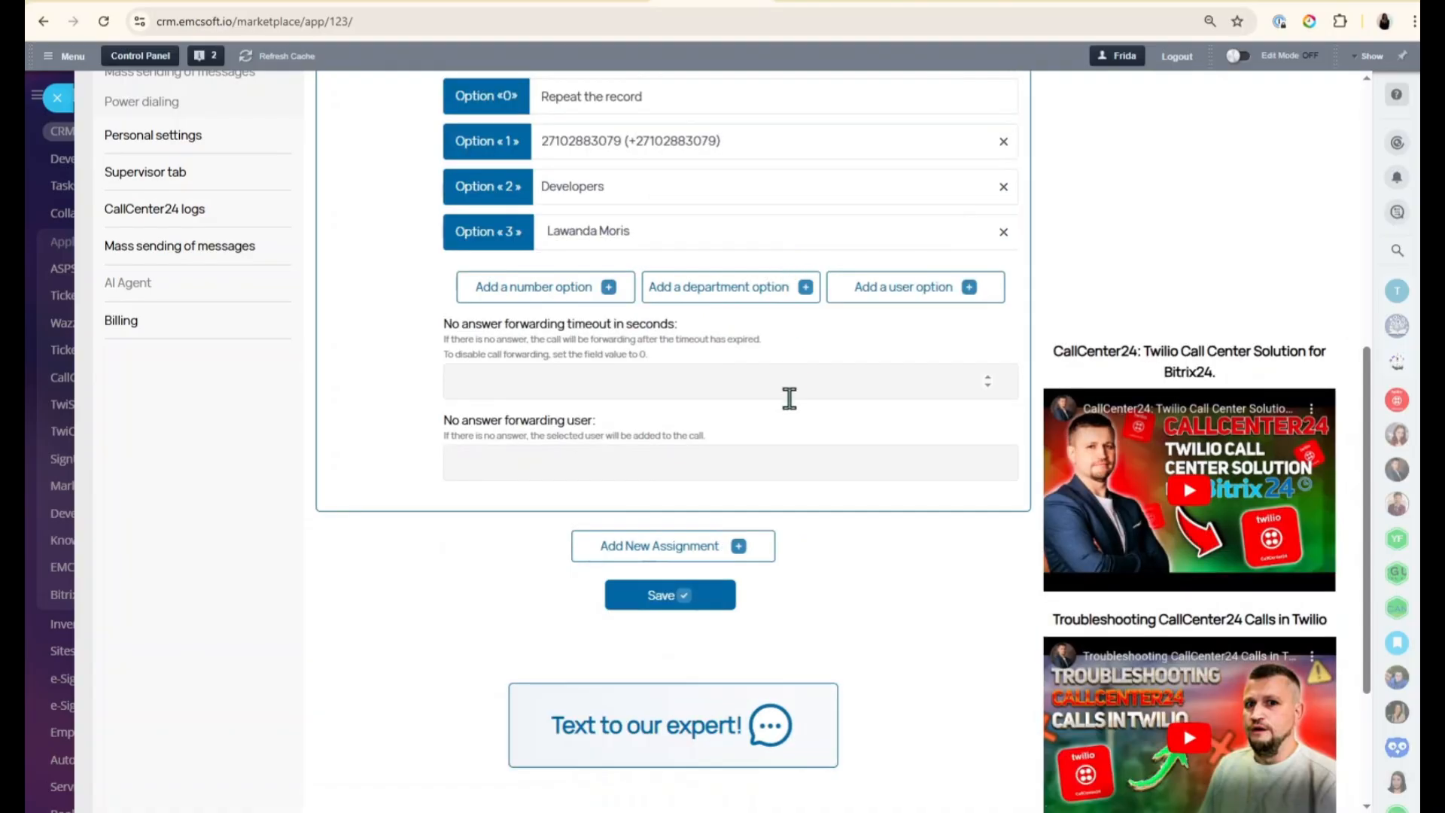
{"action": "scroll", "coordinate": [531, 401], "scroll_direction": "up", "scroll_amount": 5}
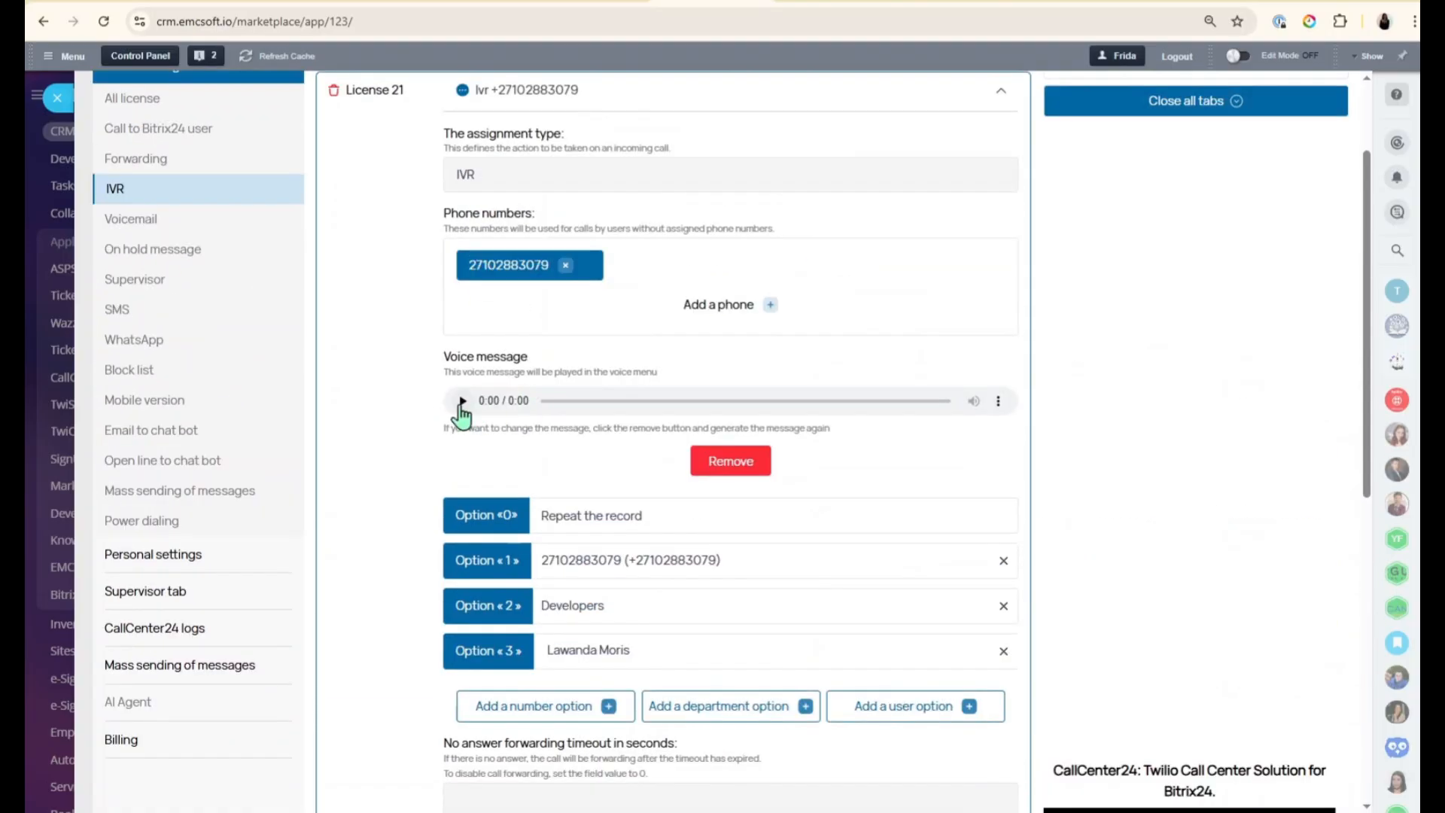
{"action": "scroll", "coordinate": [465, 413], "scroll_direction": "down", "scroll_amount": 5}
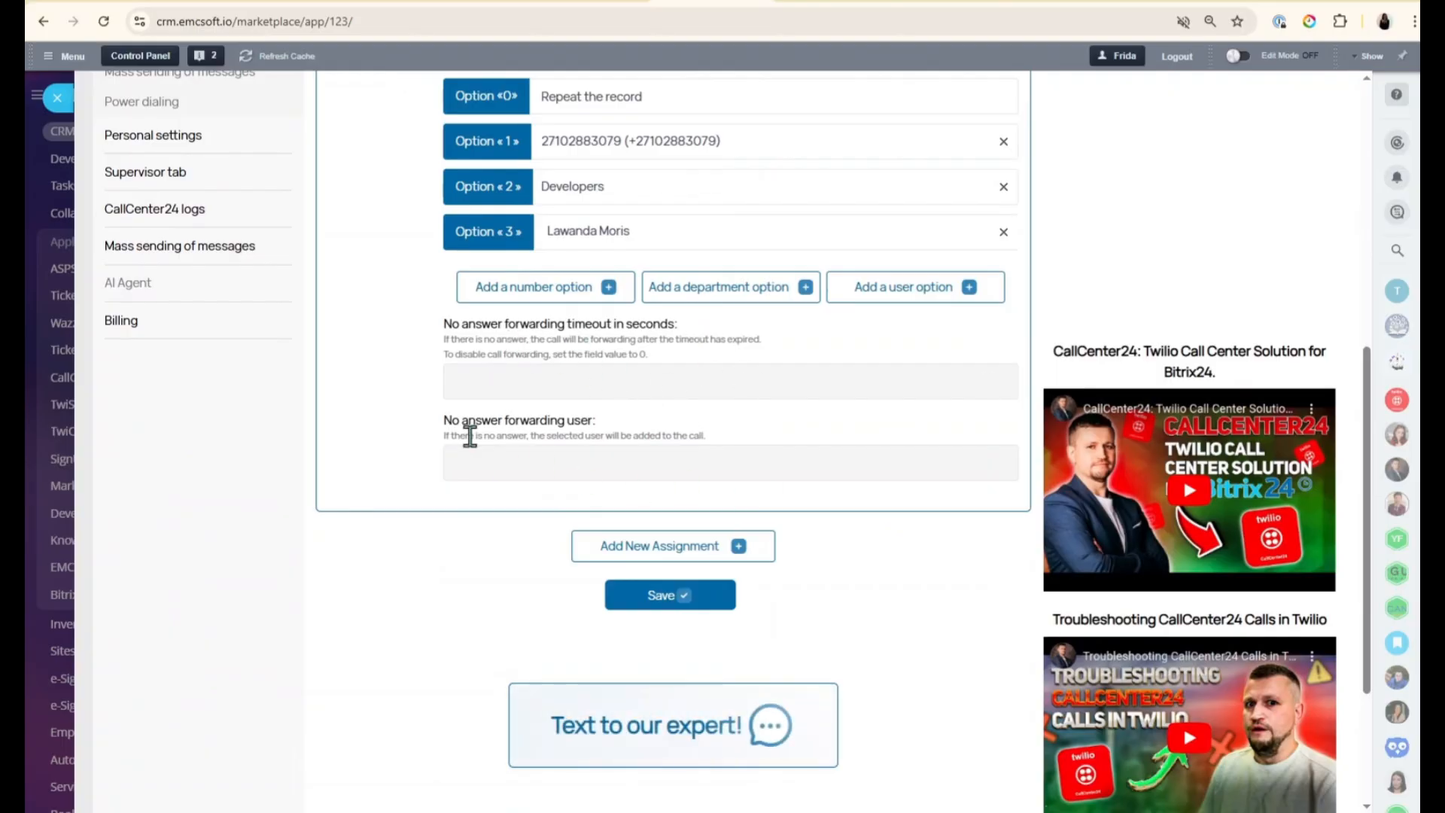
{"action": "left_click", "coordinate": [560, 377]}
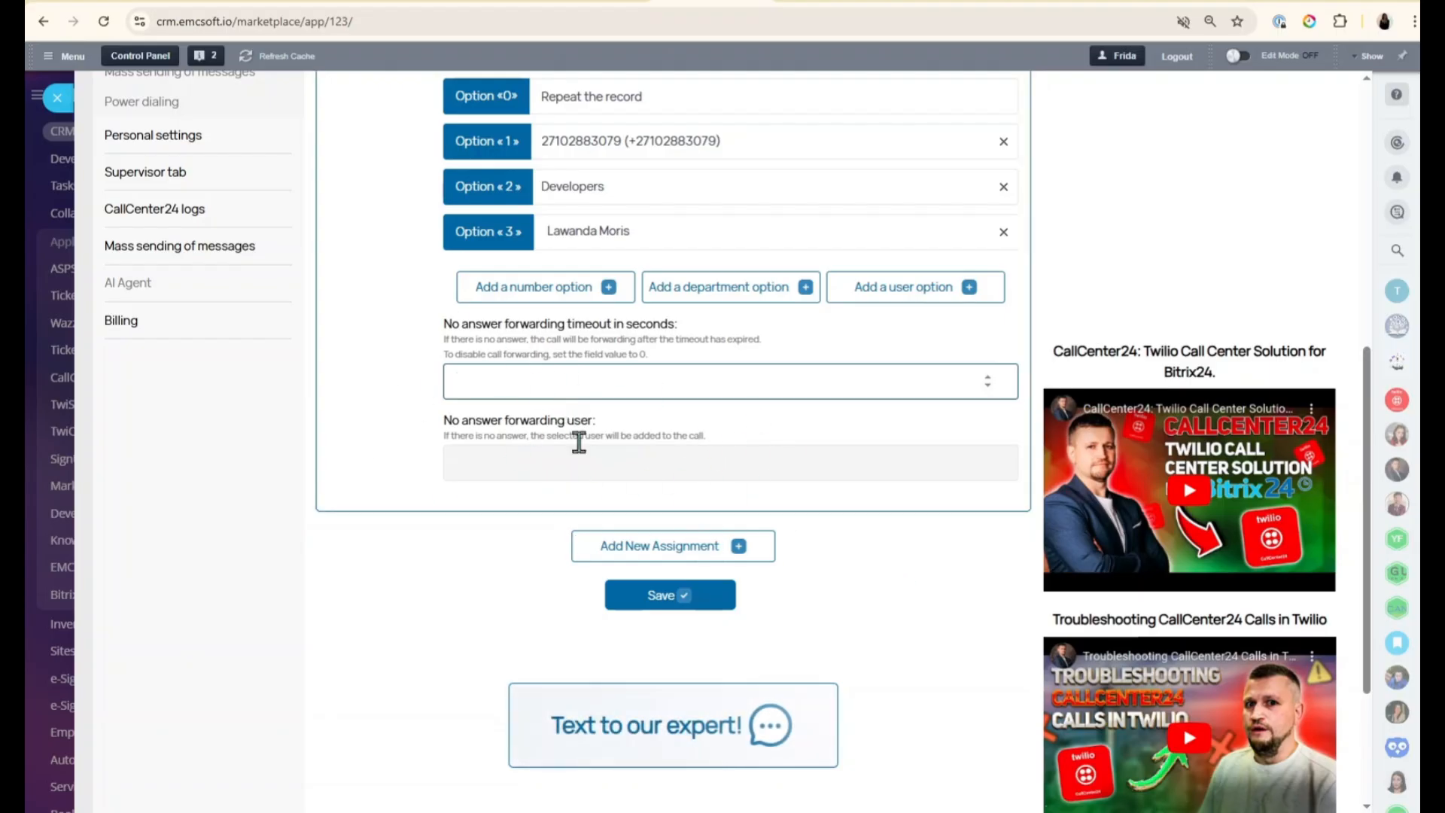
{"action": "scroll", "coordinate": [855, 505], "scroll_direction": "up", "scroll_amount": 3}
{"action": "scroll", "coordinate": [858, 494], "scroll_direction": "up", "scroll_amount": 3}
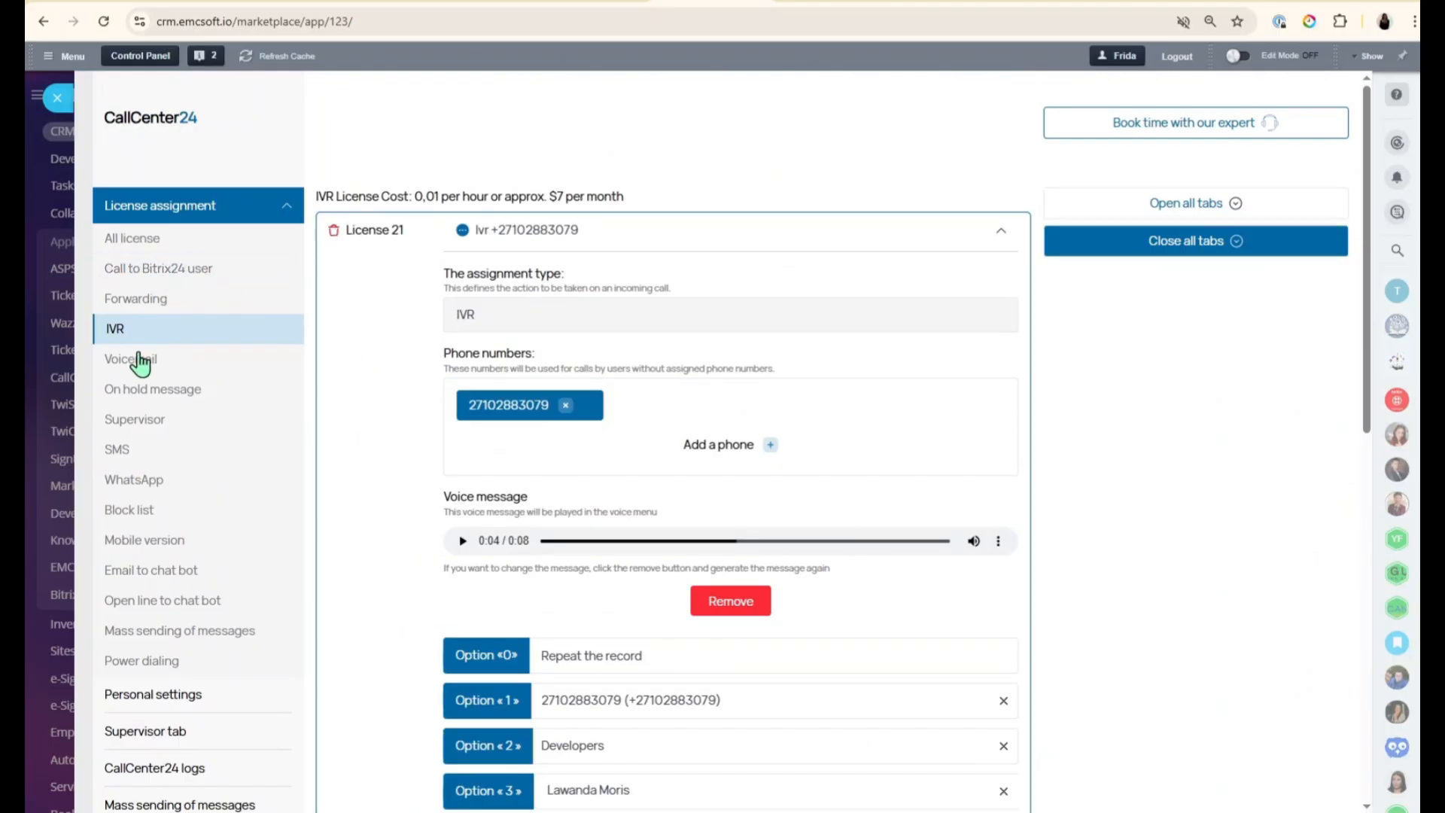
Expand the License 3 voicemail assignment and review its phone numbers, waiting time, Monday forwarding hours, time zone and voice message.
{"action": "left_click", "coordinate": [130, 364]}
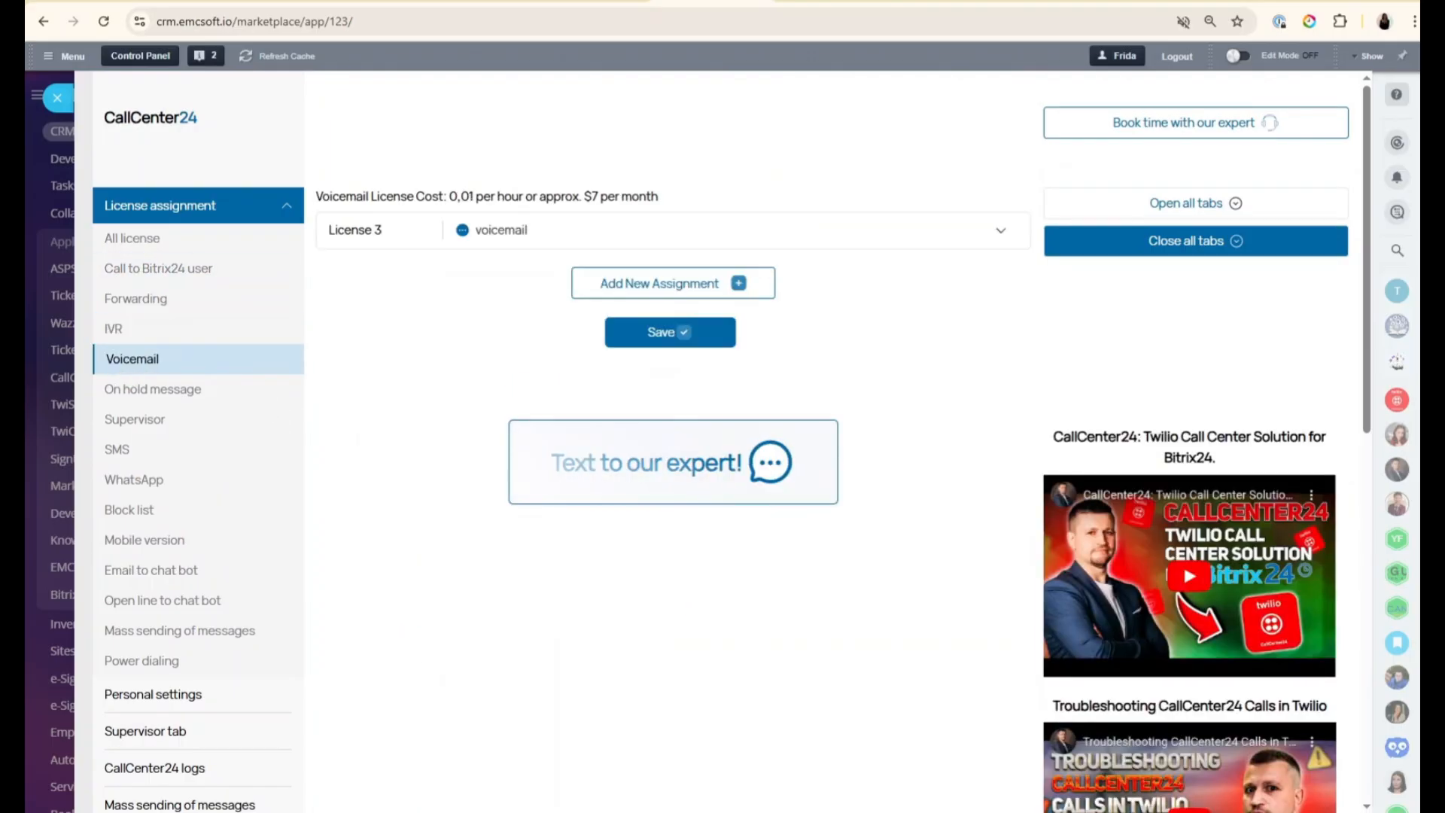
{"action": "left_click", "coordinate": [570, 245]}
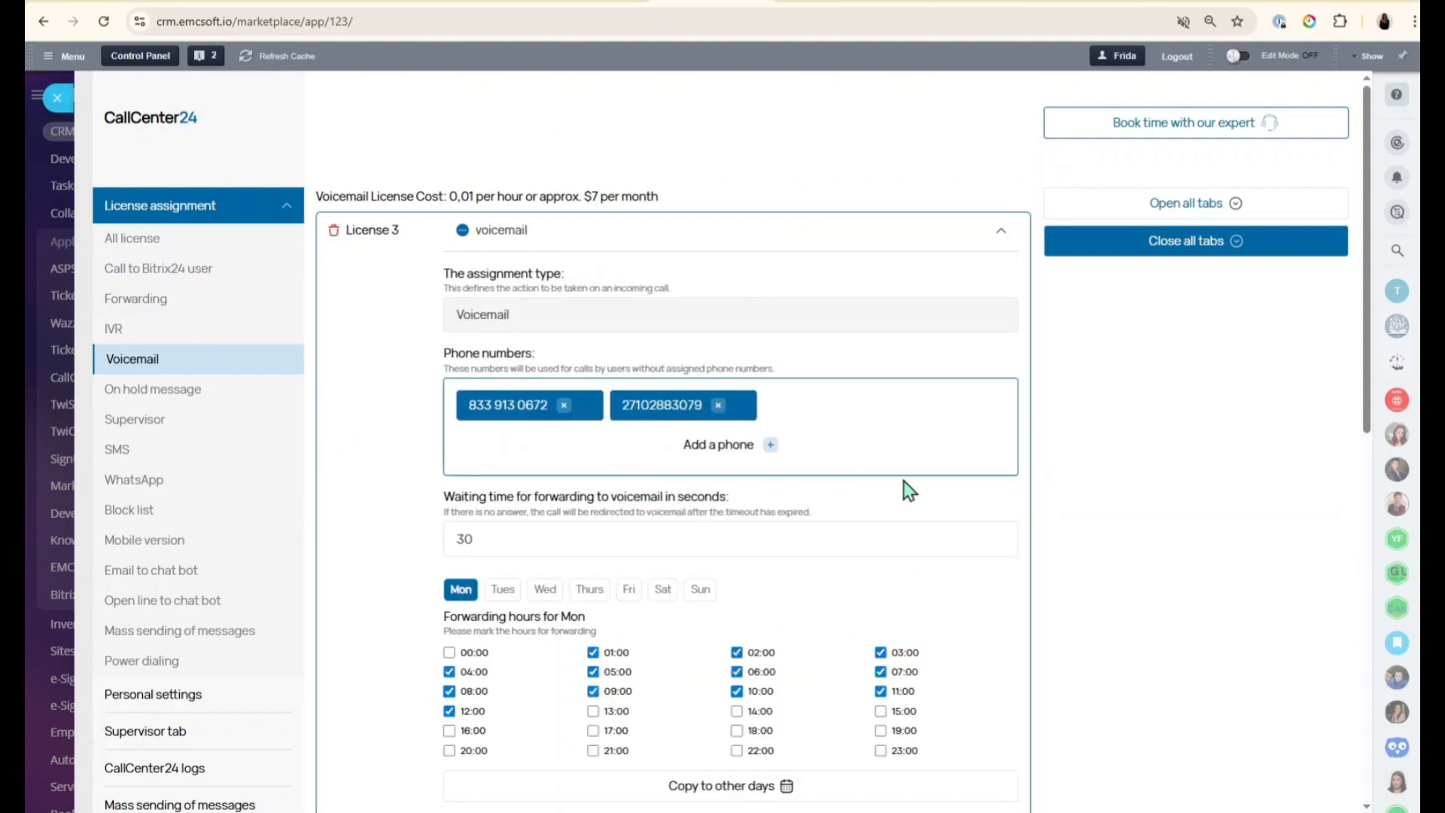
{"action": "scroll", "coordinate": [904, 474], "scroll_direction": "down", "scroll_amount": 3}
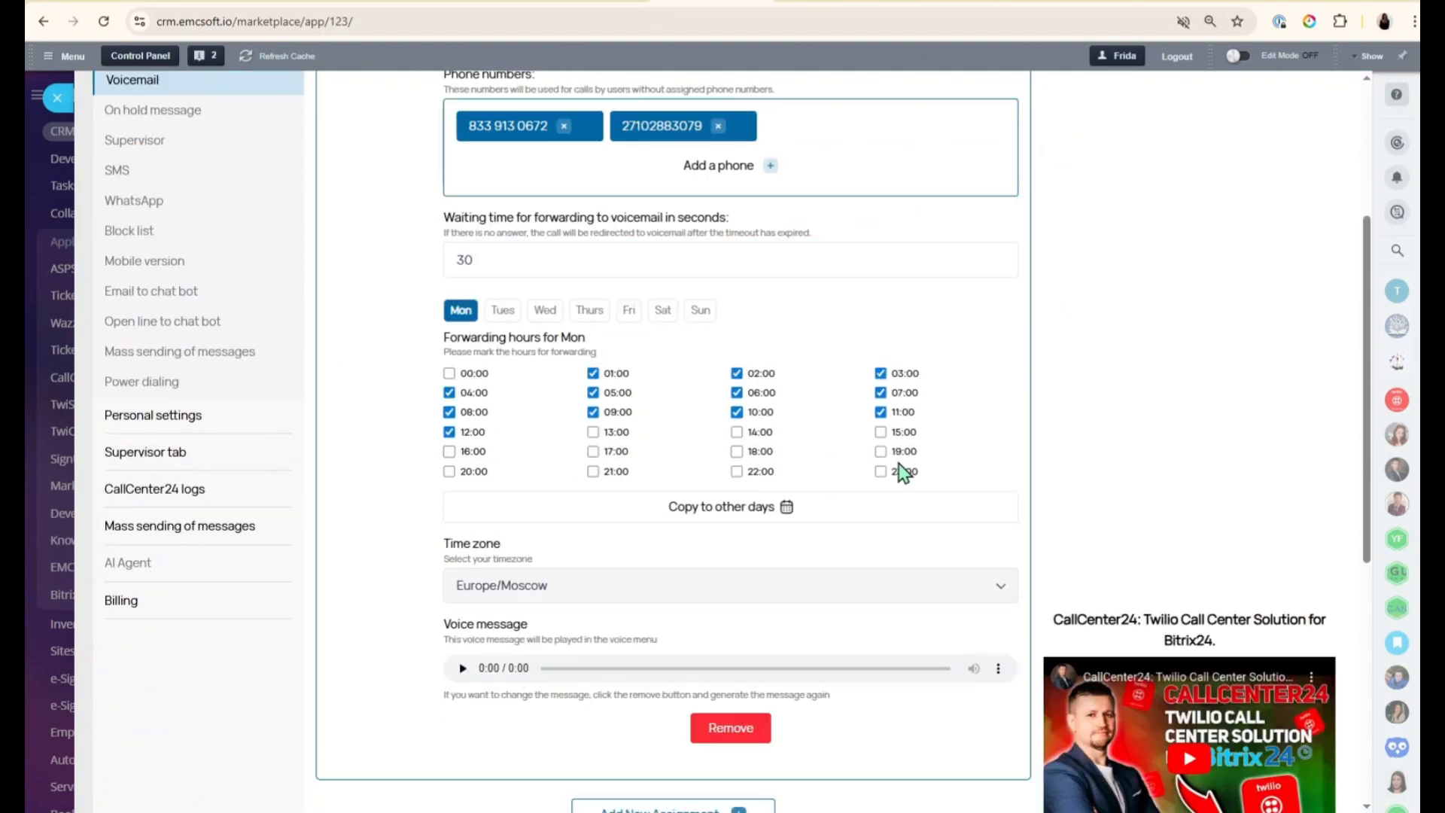
{"action": "left_click", "coordinate": [449, 412]}
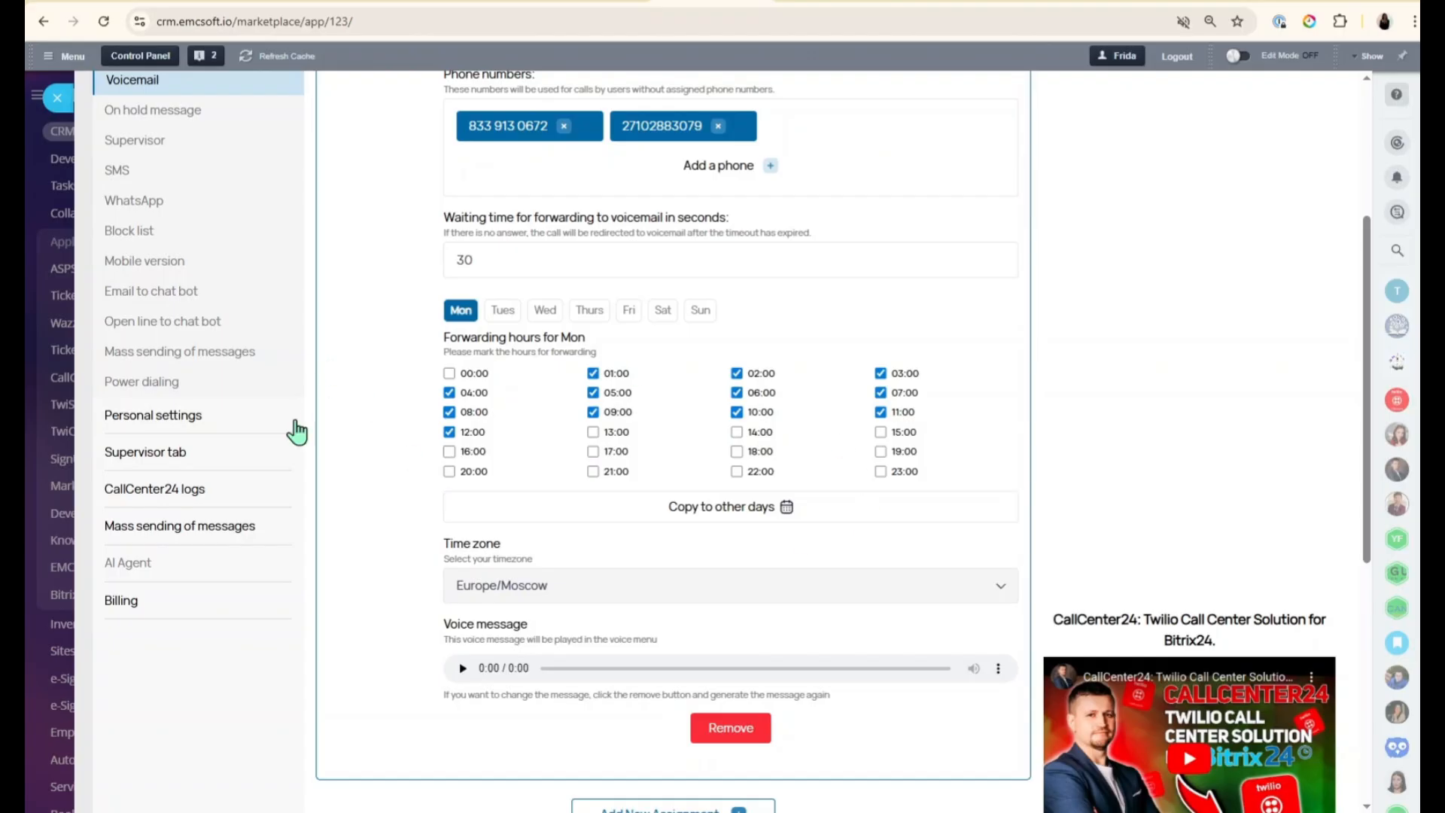
{"action": "scroll", "coordinate": [744, 608], "scroll_direction": "down", "scroll_amount": 2}
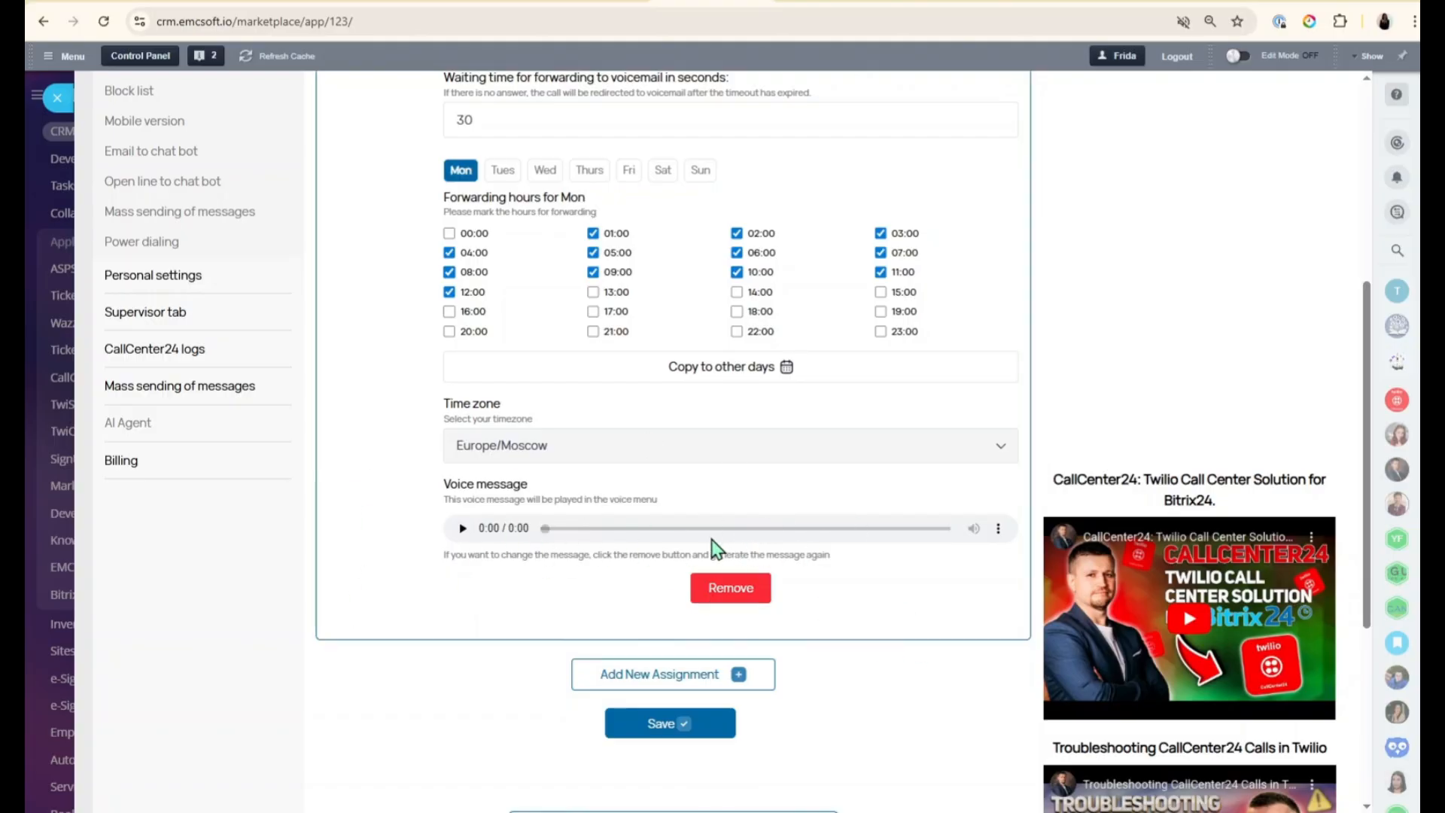
{"action": "scroll", "coordinate": [826, 646], "scroll_direction": "up", "scroll_amount": 2}
{"action": "scroll", "coordinate": [828, 645], "scroll_direction": "up", "scroll_amount": 4}
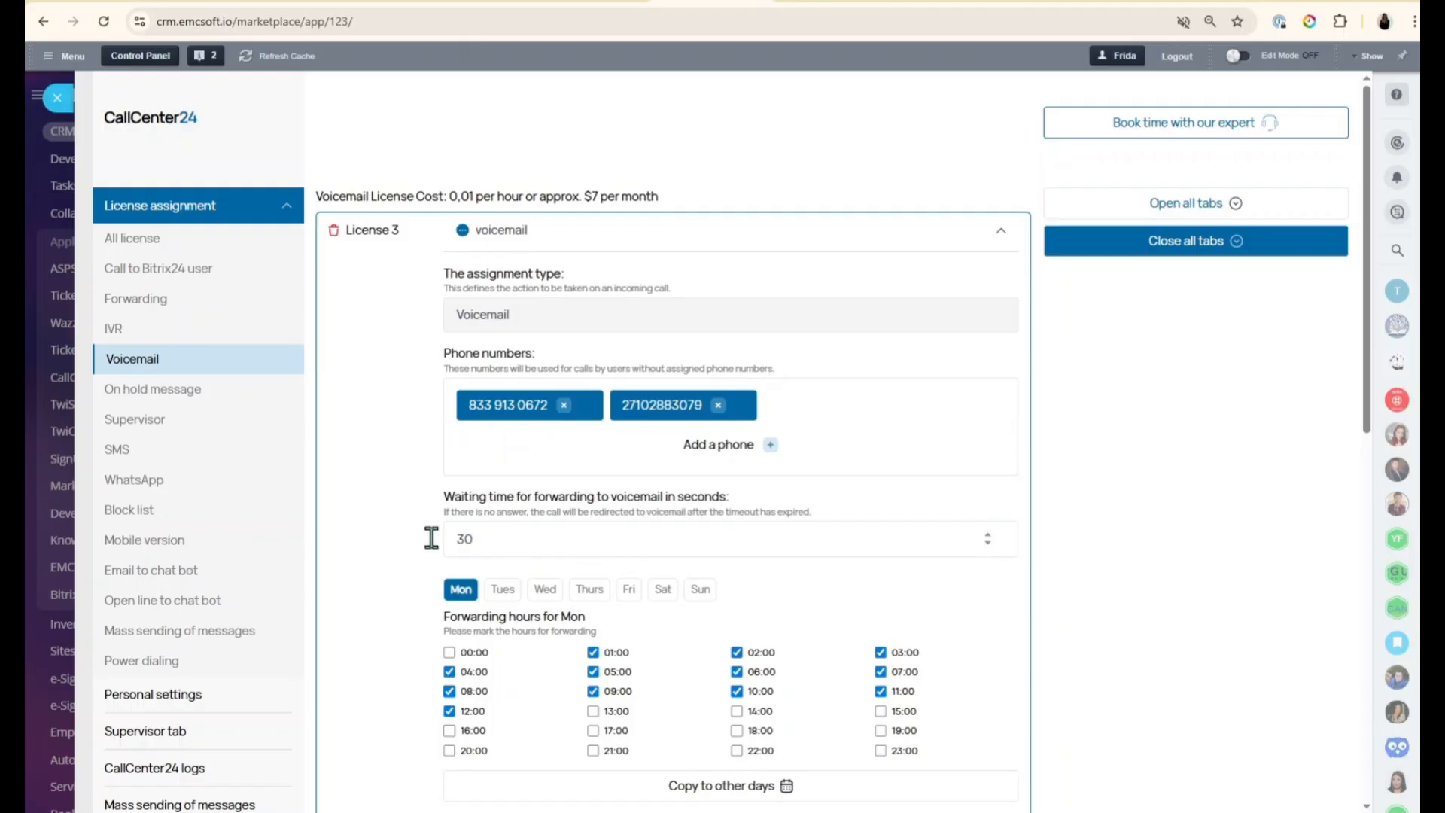
{"action": "scroll", "coordinate": [639, 535], "scroll_direction": "down", "scroll_amount": 2}
{"action": "scroll", "coordinate": [865, 620], "scroll_direction": "up", "scroll_amount": 2}
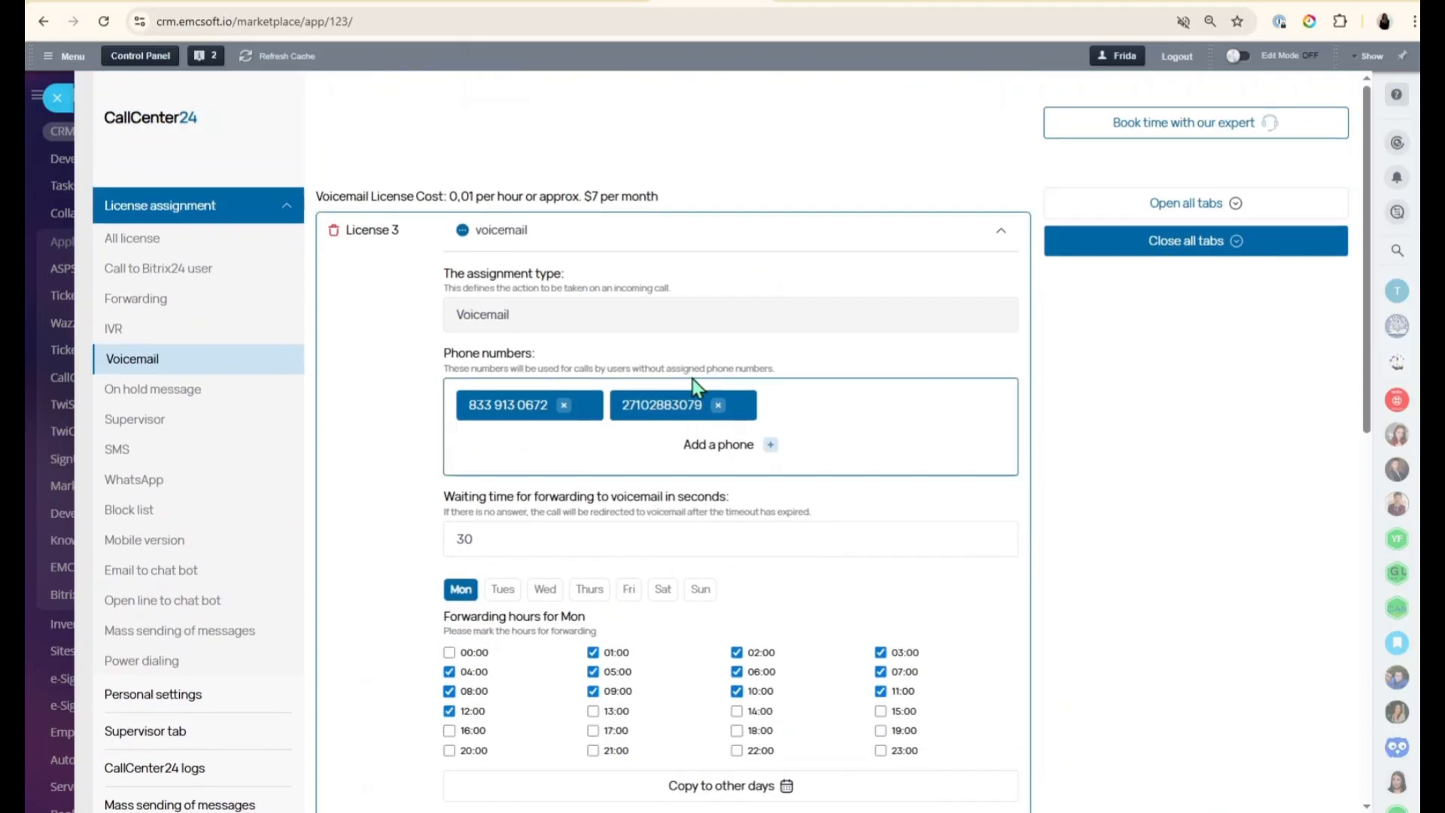
{"action": "left_click", "coordinate": [677, 238]}
Open the License 2 on hold message assignment, look through its settings and dismiss the CallCenter24 Bot notifications.
{"action": "left_click", "coordinate": [173, 392]}
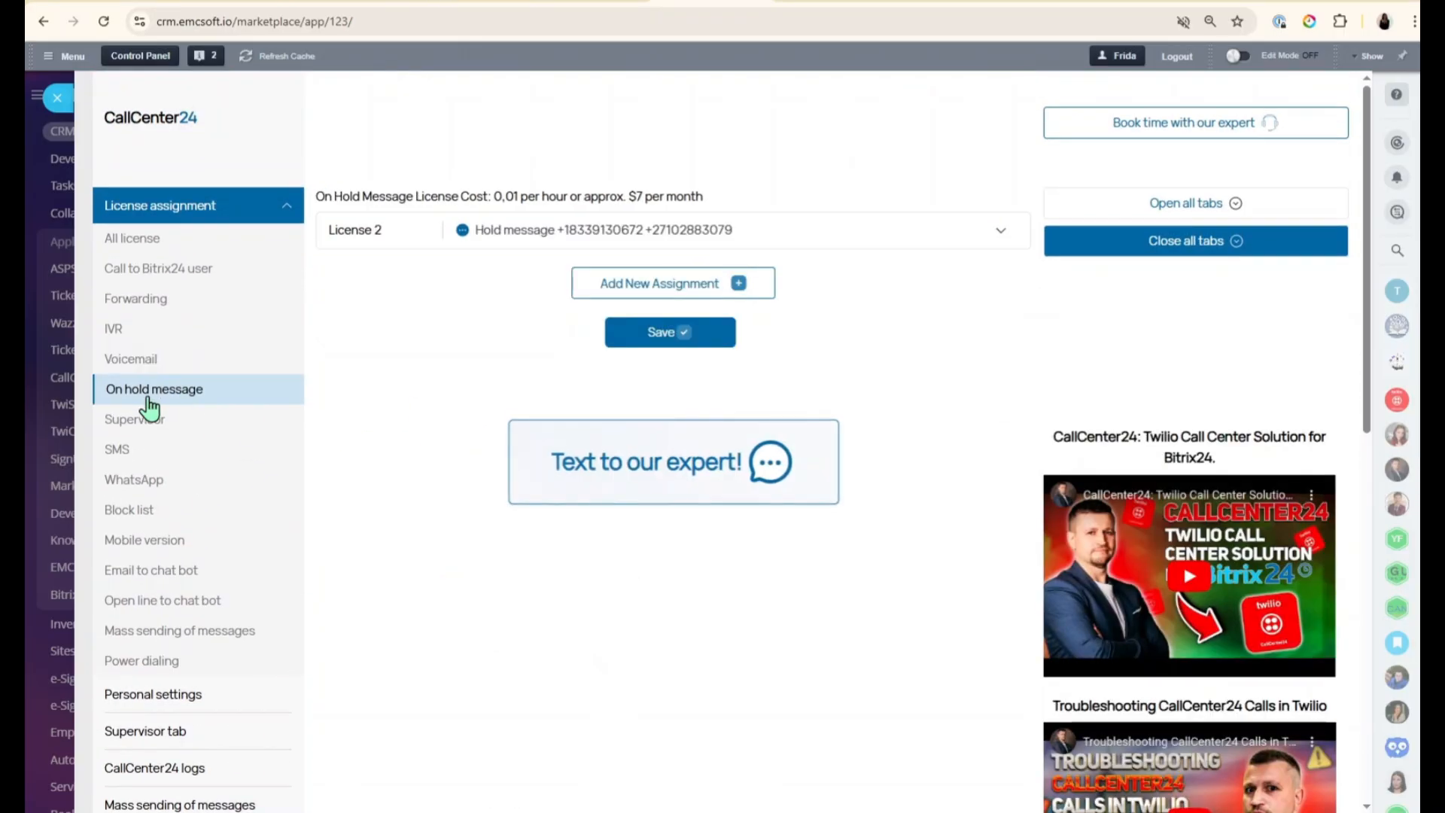
{"action": "left_click", "coordinate": [634, 230]}
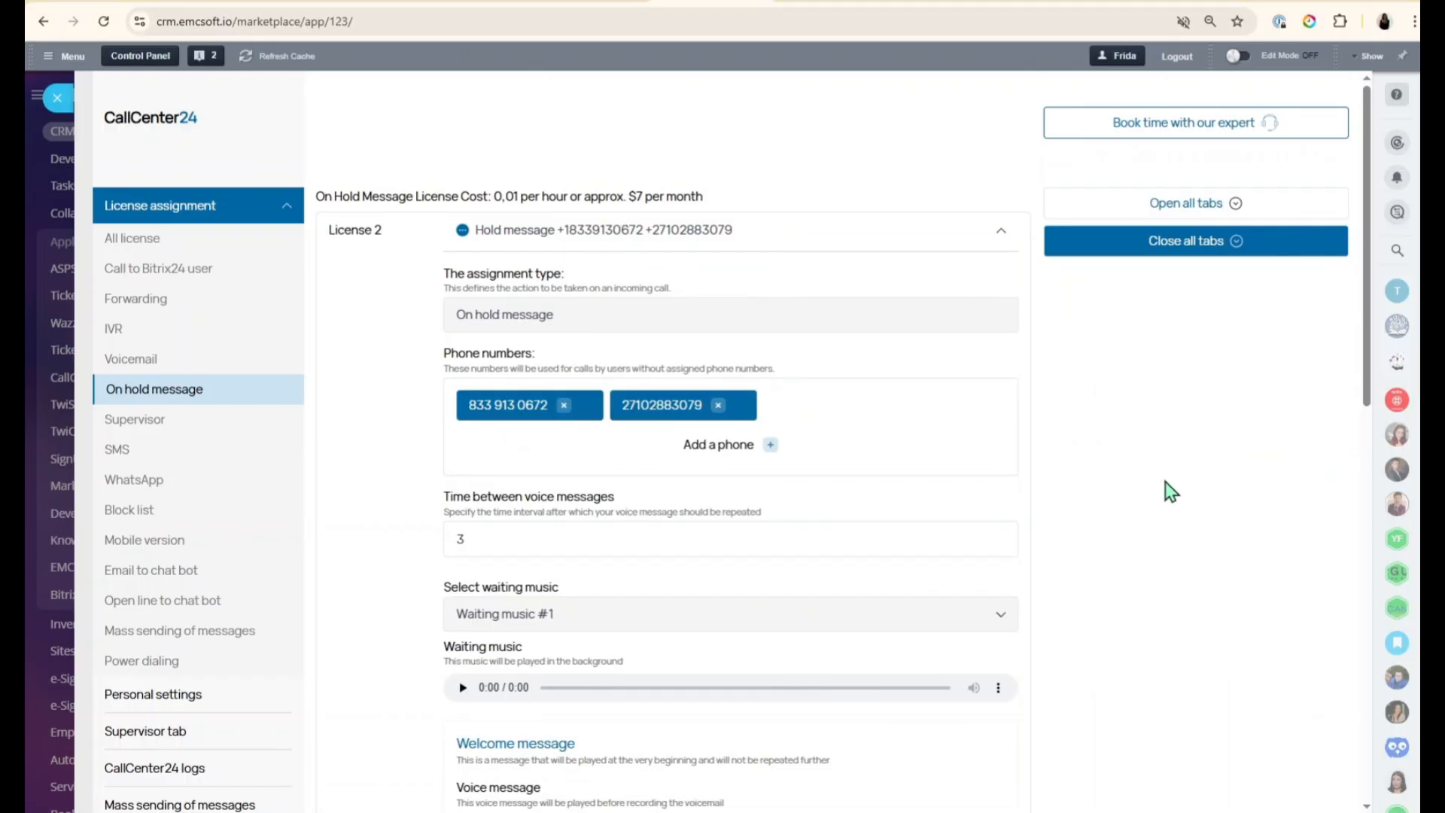
{"action": "scroll", "coordinate": [1172, 490], "scroll_direction": "down", "scroll_amount": 4}
{"action": "scroll", "coordinate": [1172, 490], "scroll_direction": "up", "scroll_amount": 4}
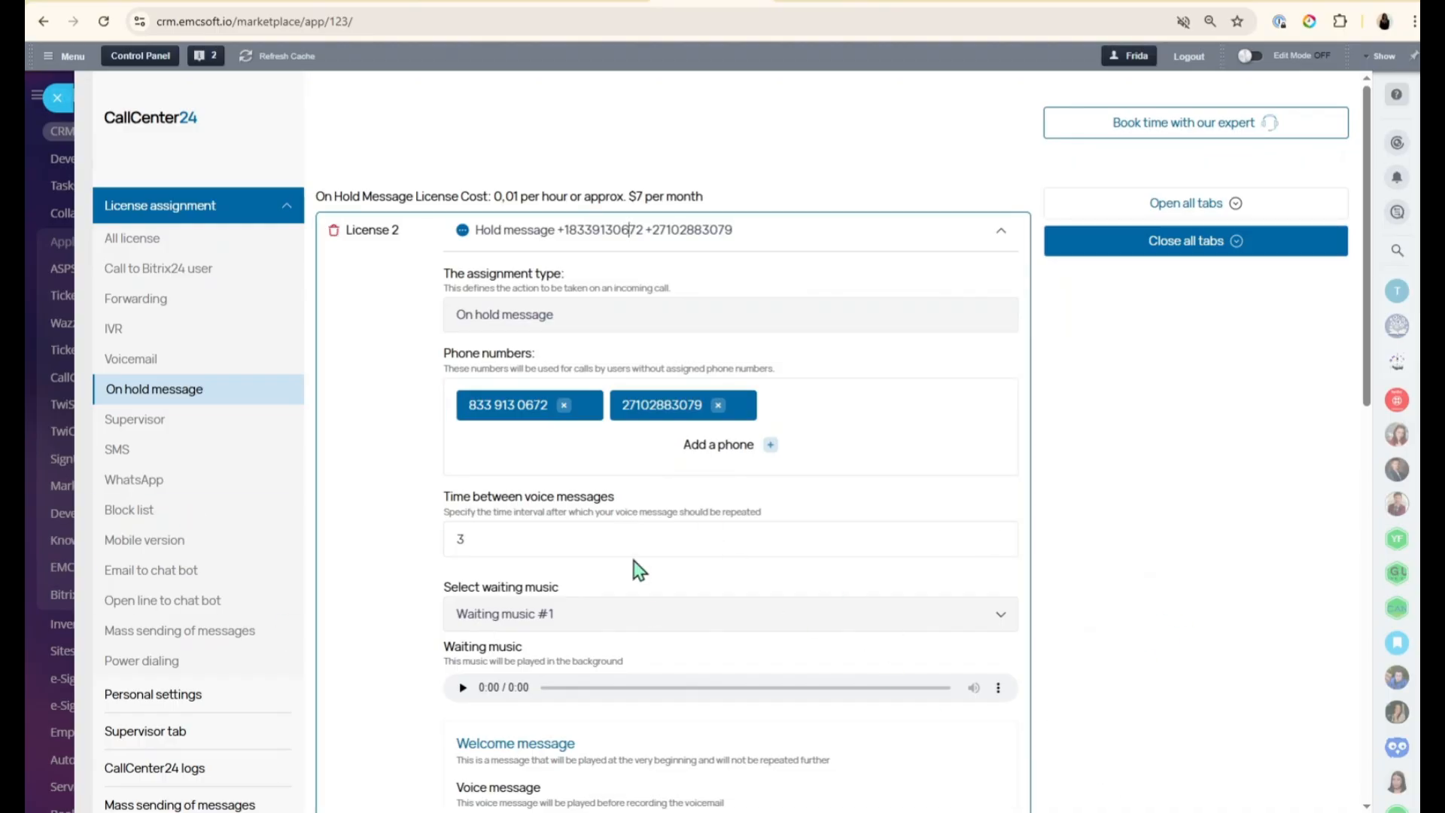
{"action": "scroll", "coordinate": [1127, 693], "scroll_direction": "down", "scroll_amount": 2}
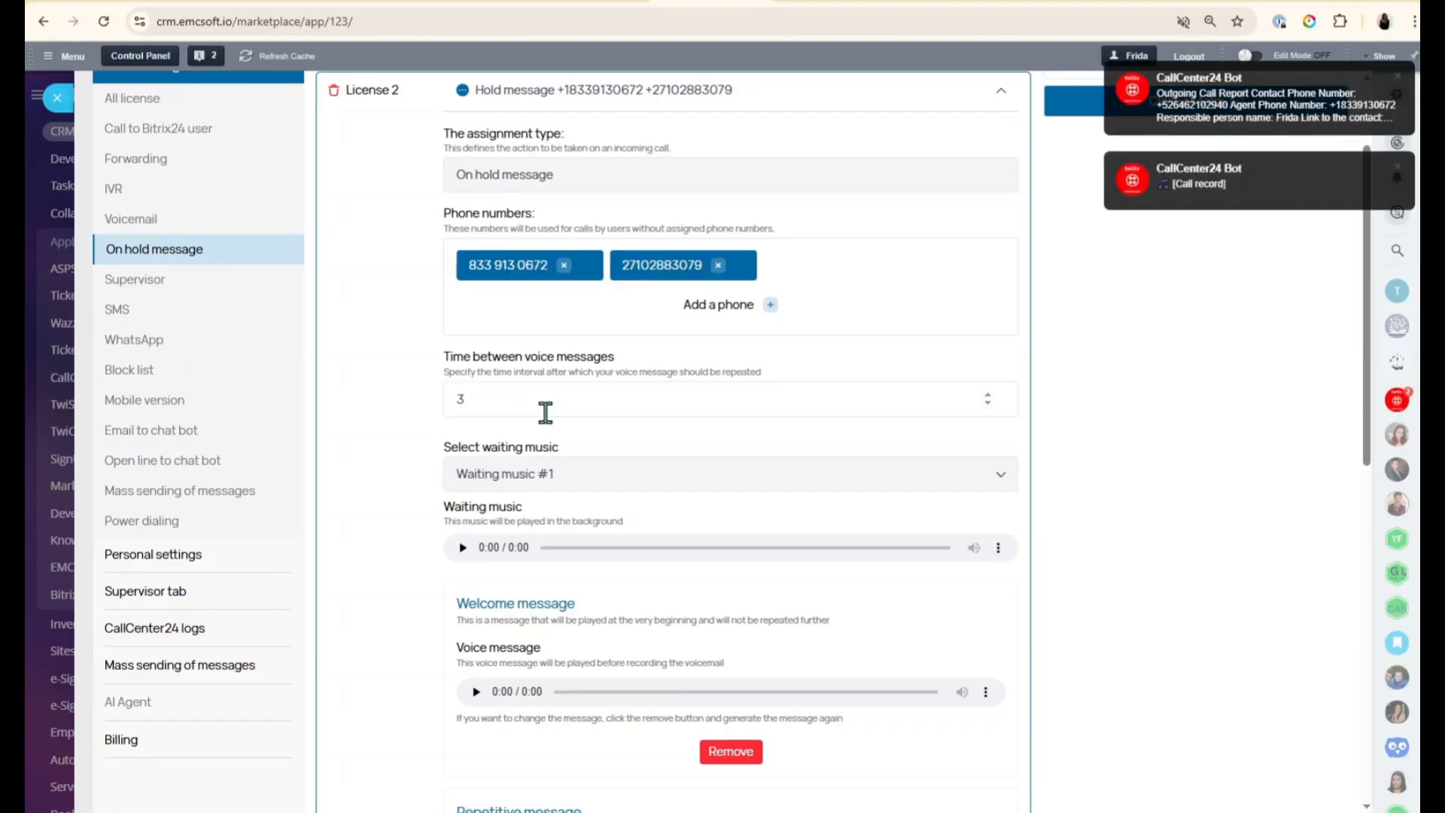
{"action": "left_click", "coordinate": [1395, 172]}
{"action": "left_click", "coordinate": [1397, 76]}
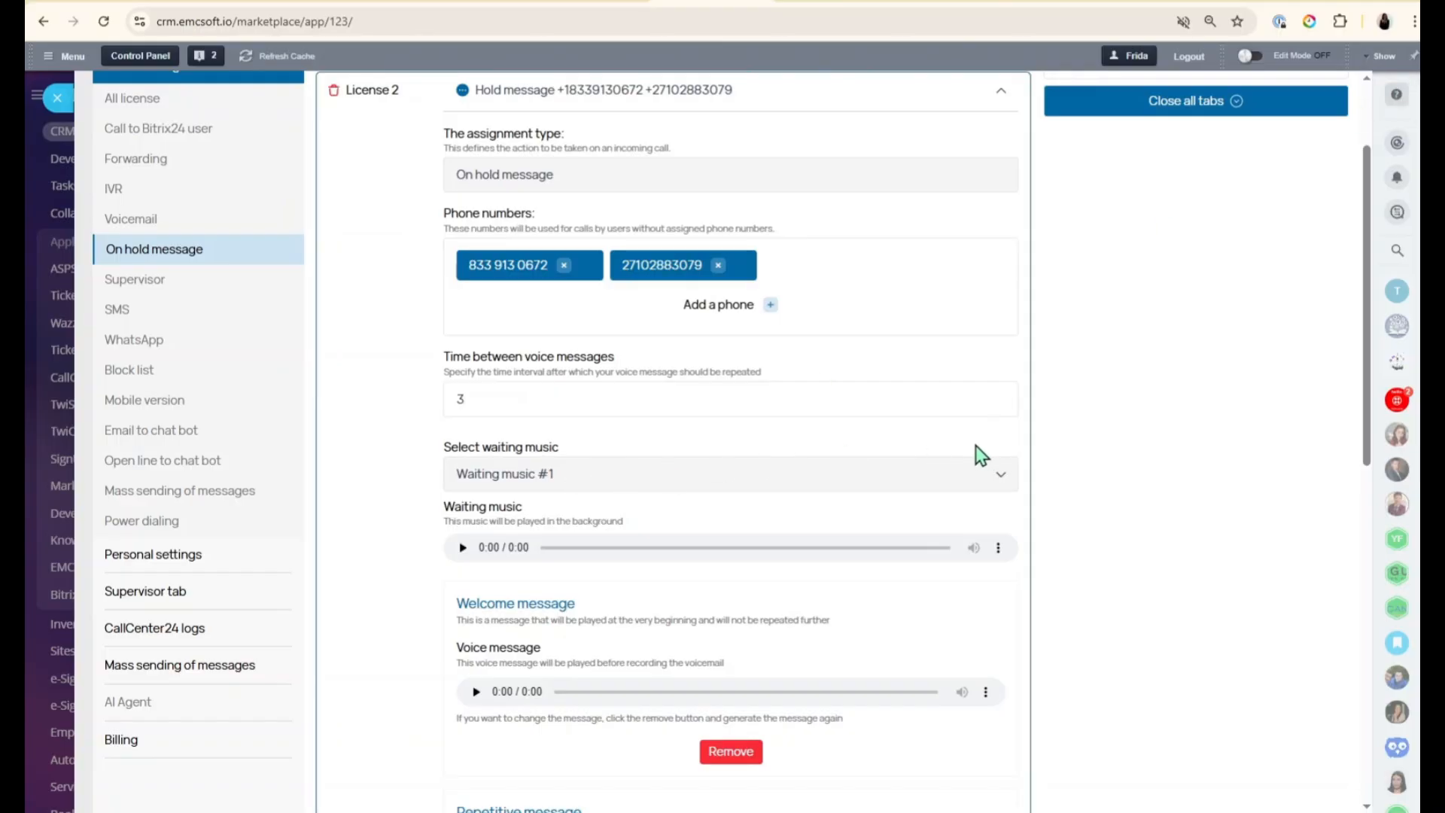
Inspect the time between voice messages and the waiting music choices, keeping Waiting music #1 selected.
{"action": "double_click", "coordinate": [547, 398]}
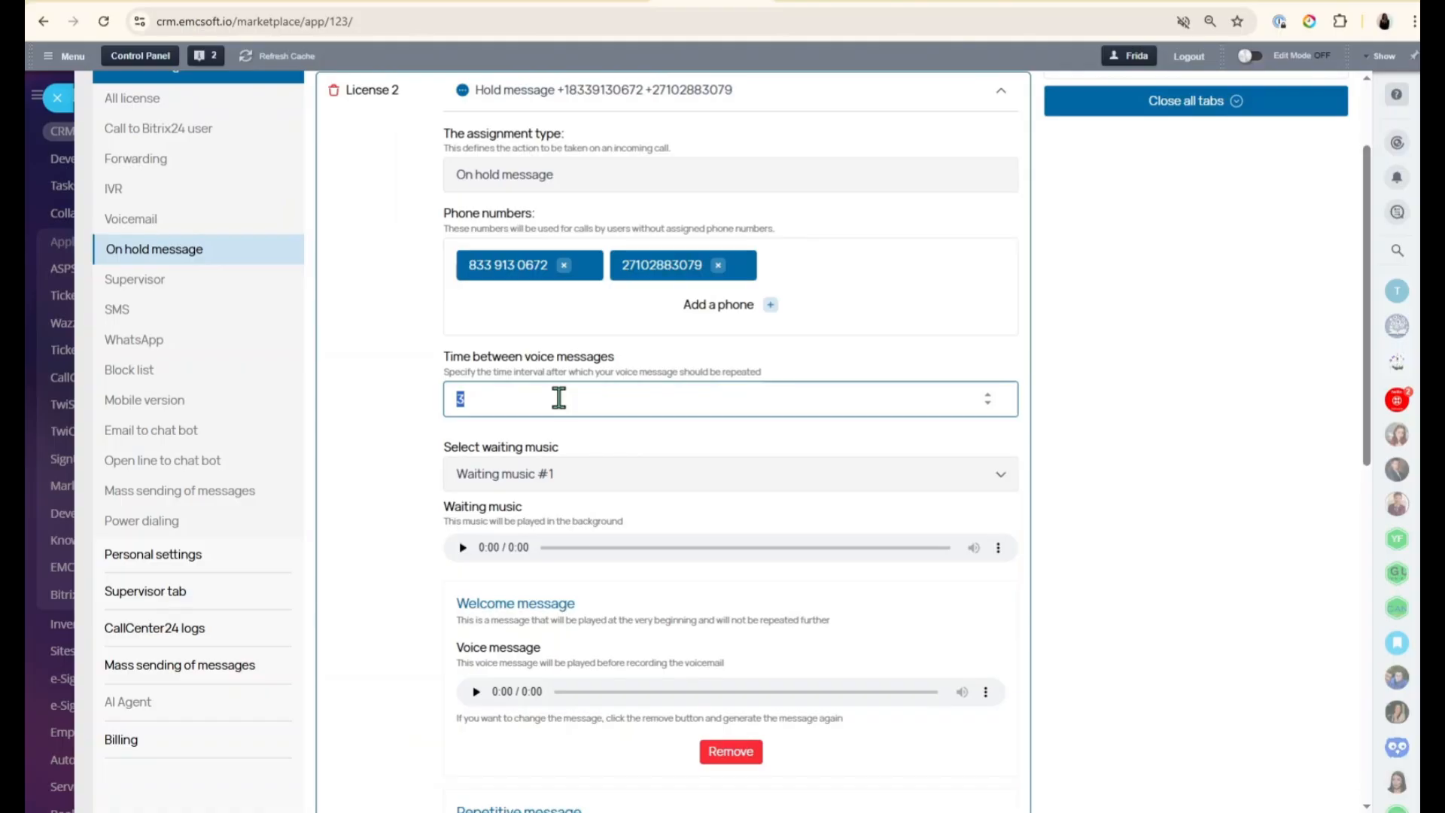
{"action": "left_click", "coordinate": [1084, 519]}
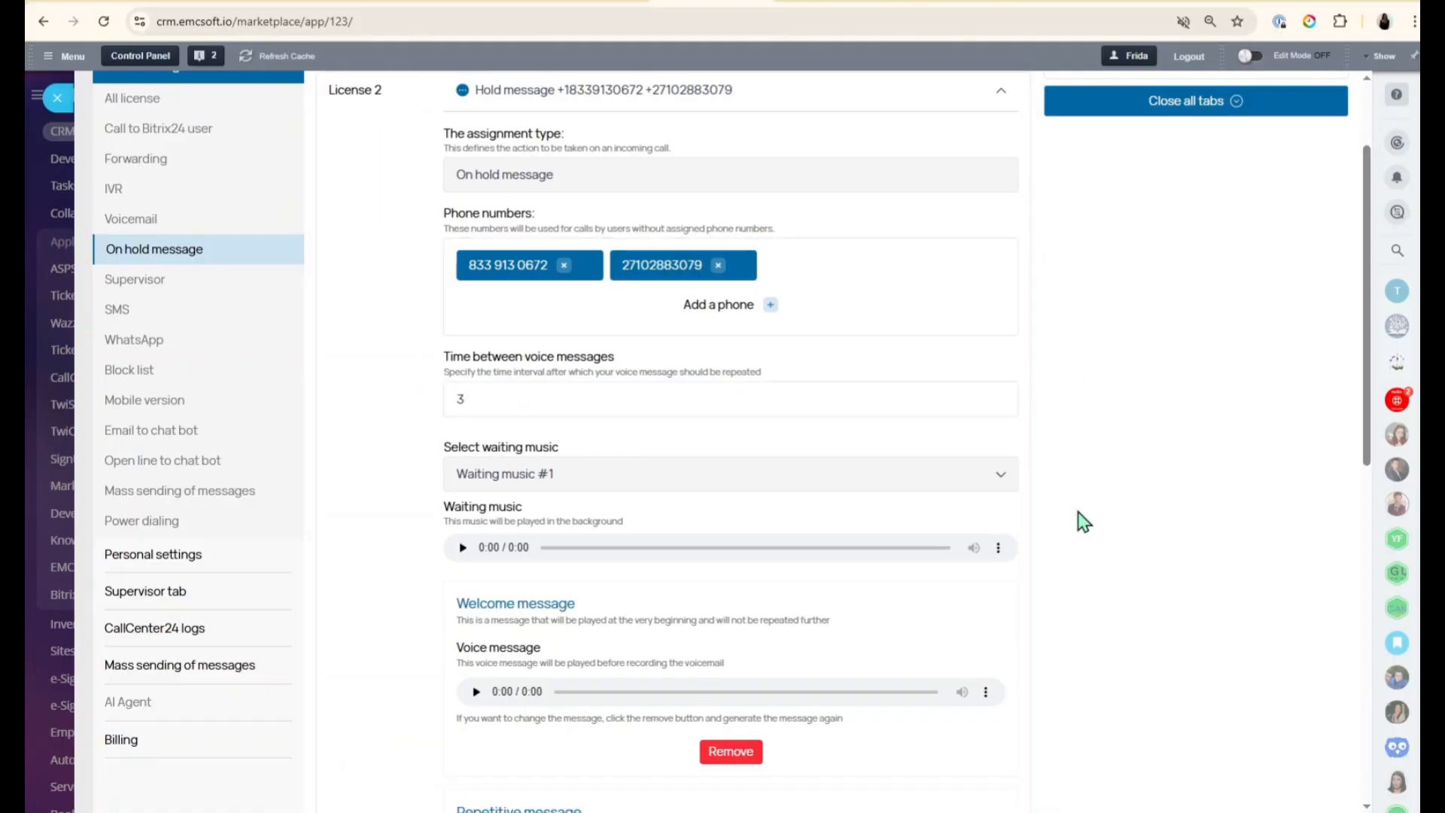
{"action": "left_click", "coordinate": [1007, 478]}
{"action": "left_click", "coordinate": [829, 509]}
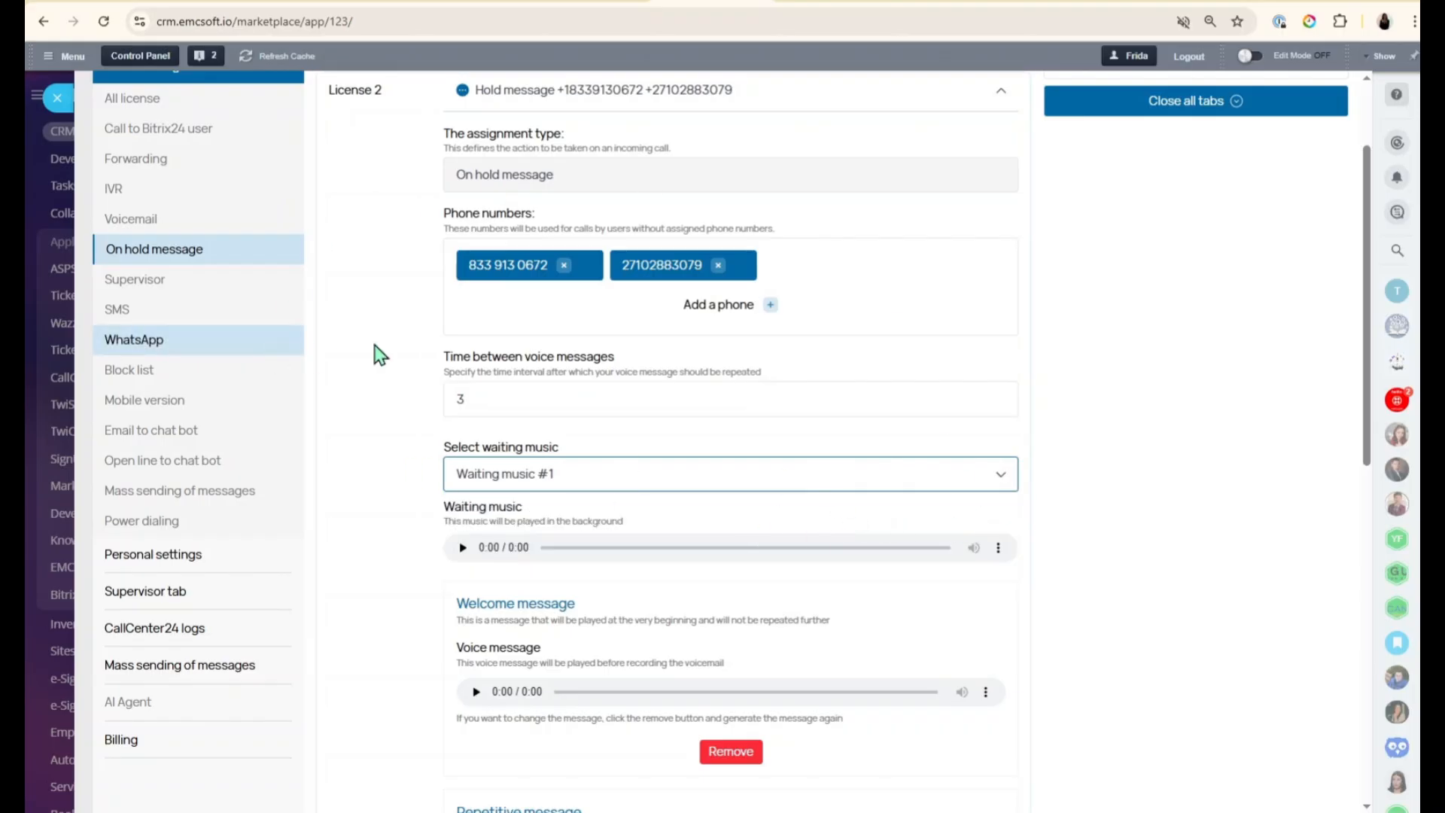
Examine the Welcome message and Repetitive message sections of the on hold message assignment.
{"action": "scroll", "coordinate": [1193, 574], "scroll_direction": "down", "scroll_amount": 4}
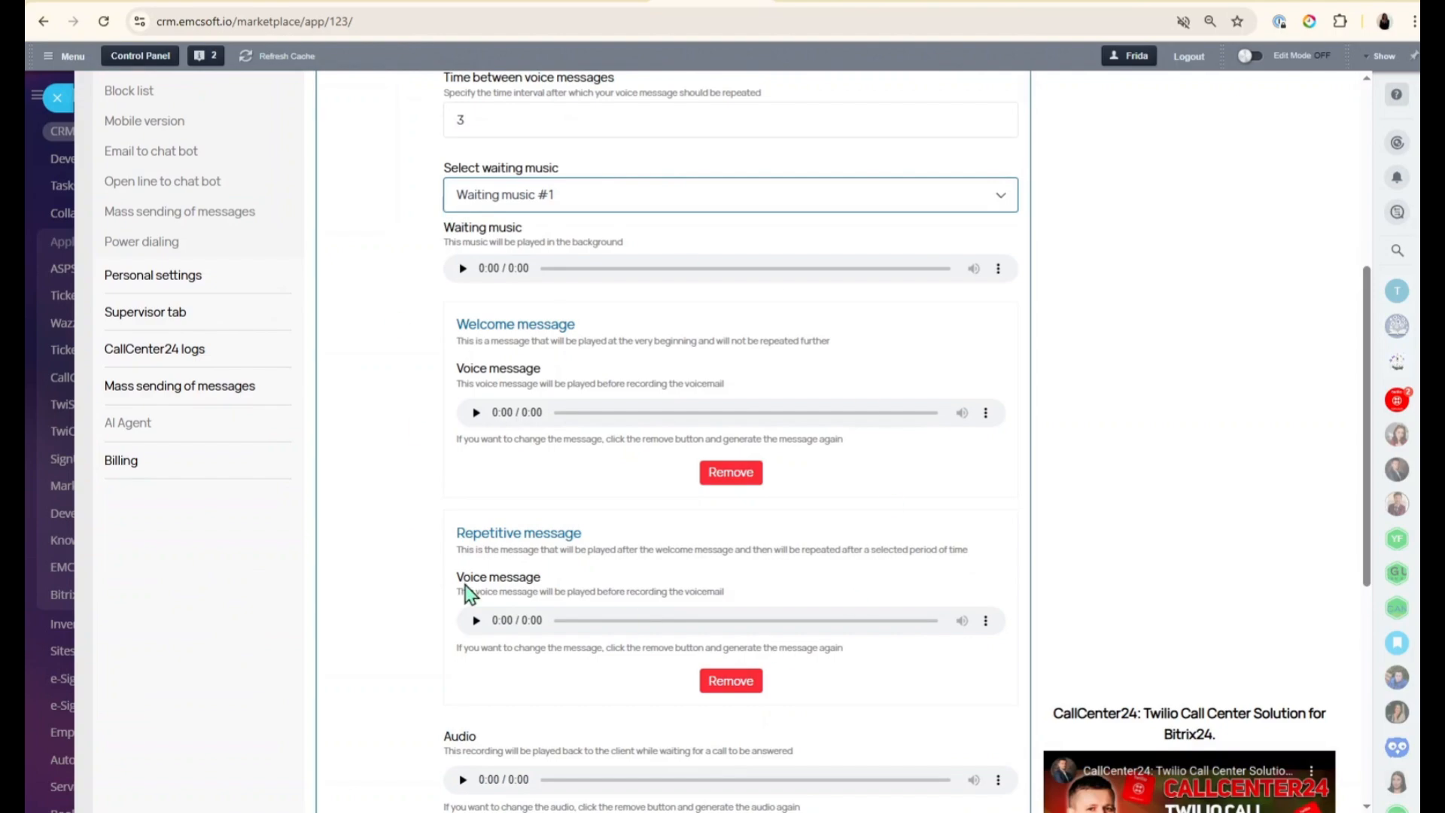
{"action": "left_click_drag", "start_coordinate": [459, 317], "coordinate": [576, 318]}
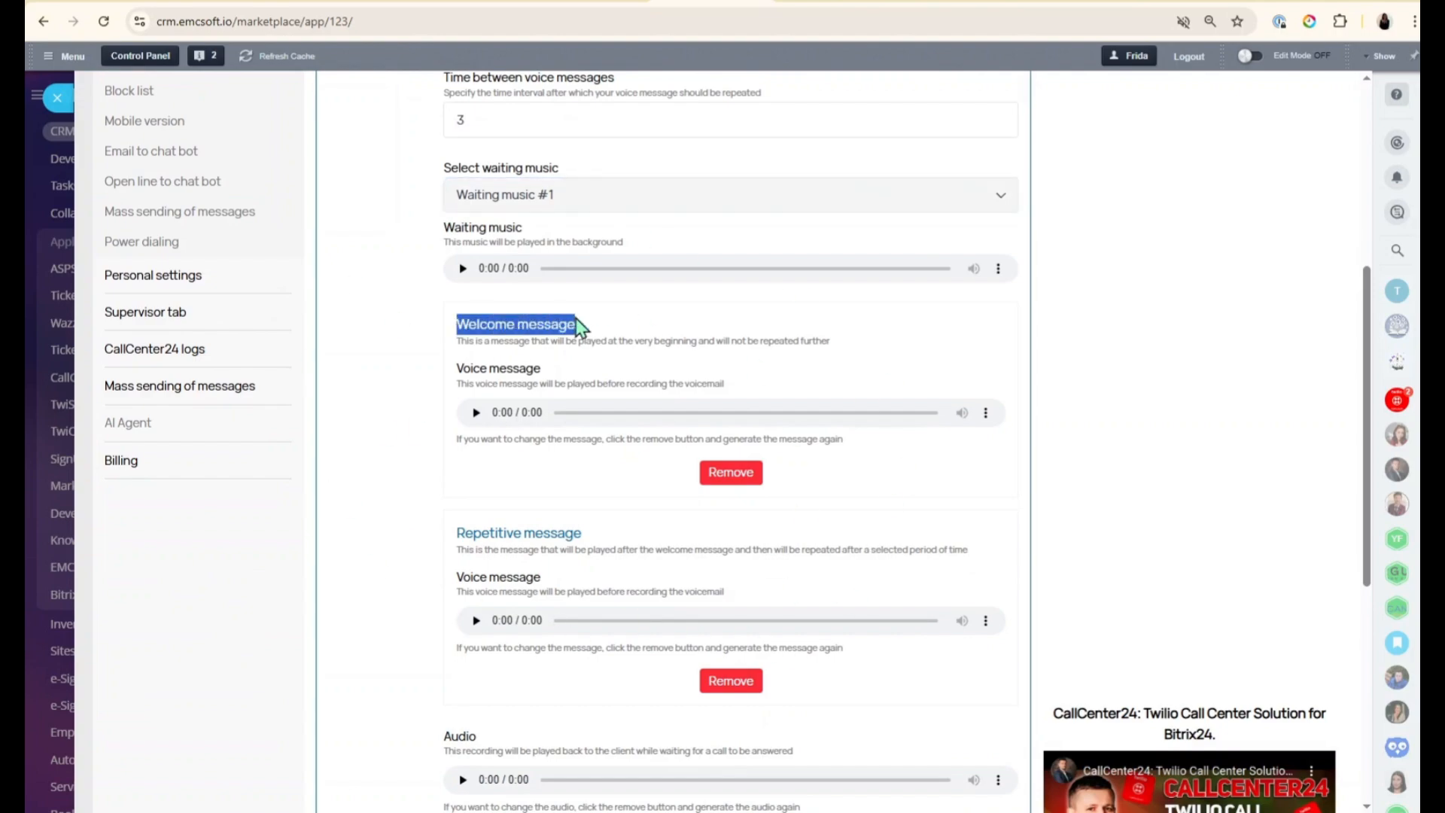
{"action": "left_click", "coordinate": [616, 319]}
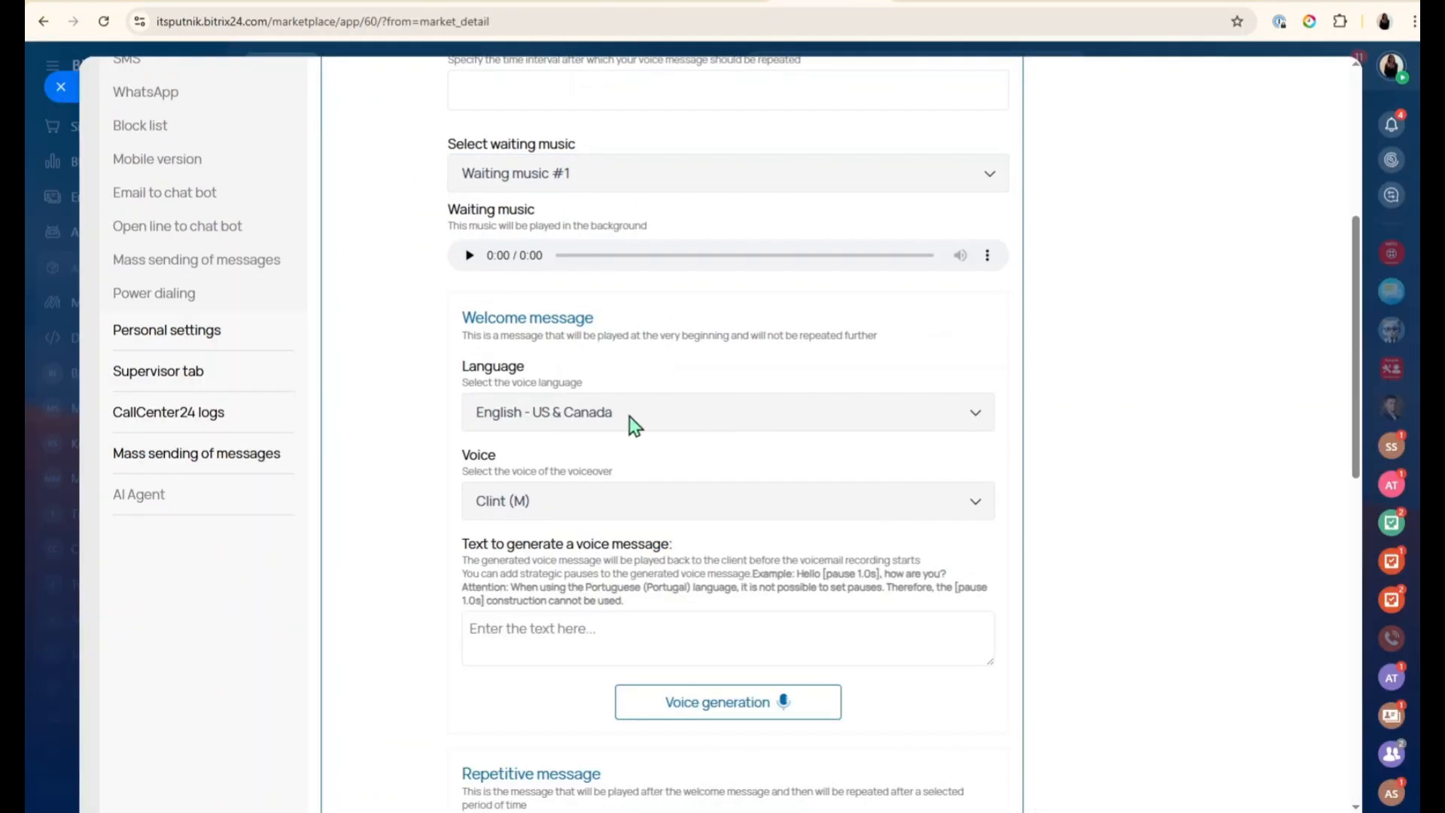
Generate the welcome message in voice Natalie (F) from "Welcome to EMCSOFT thank you for calling! We will be with you shortly.".
{"action": "left_click", "coordinate": [725, 504]}
{"action": "left_click", "coordinate": [568, 559]}
{"action": "scroll", "coordinate": [606, 557], "scroll_direction": "down", "scroll_amount": 4}
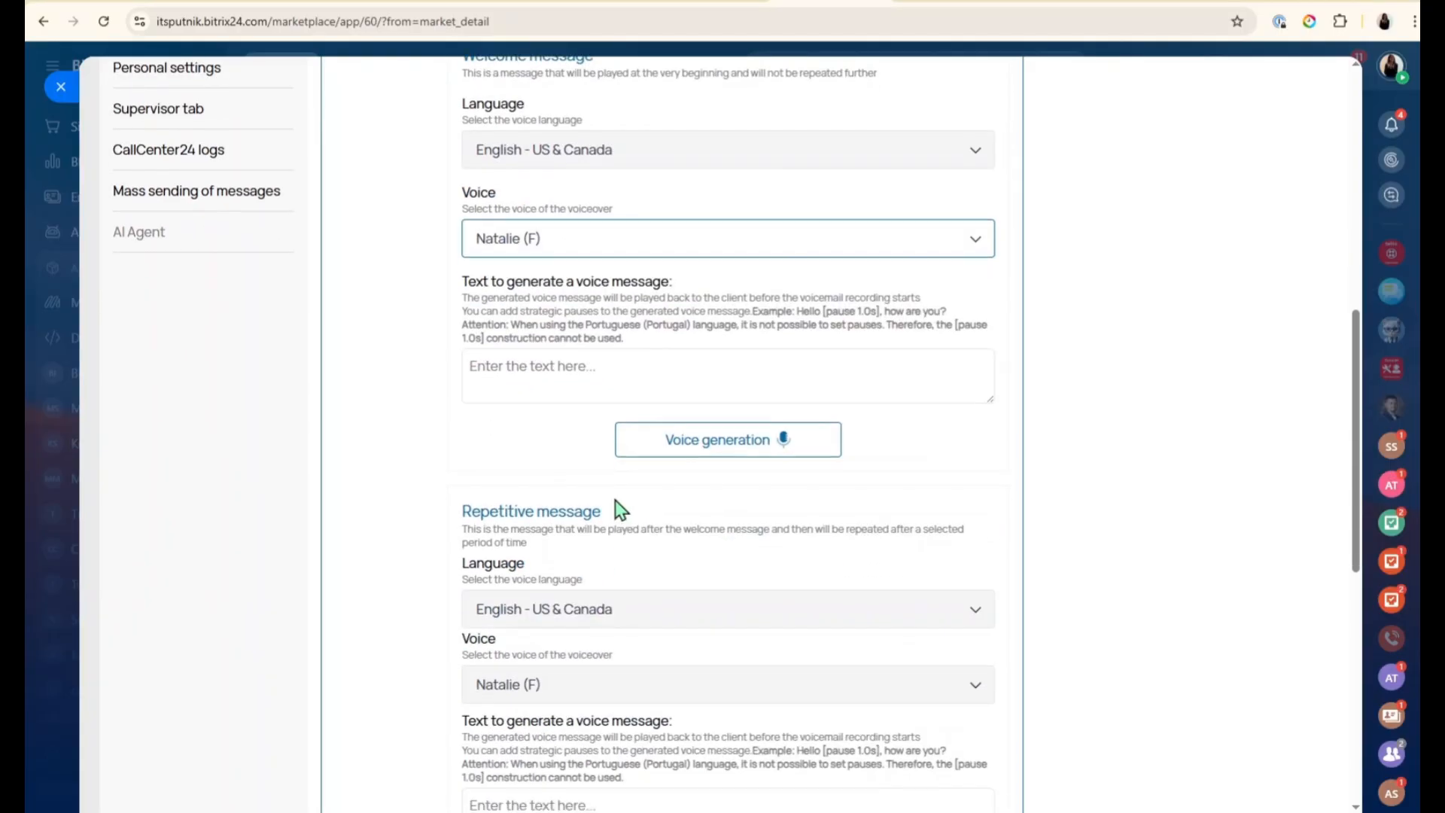
{"action": "left_click", "coordinate": [587, 339]}
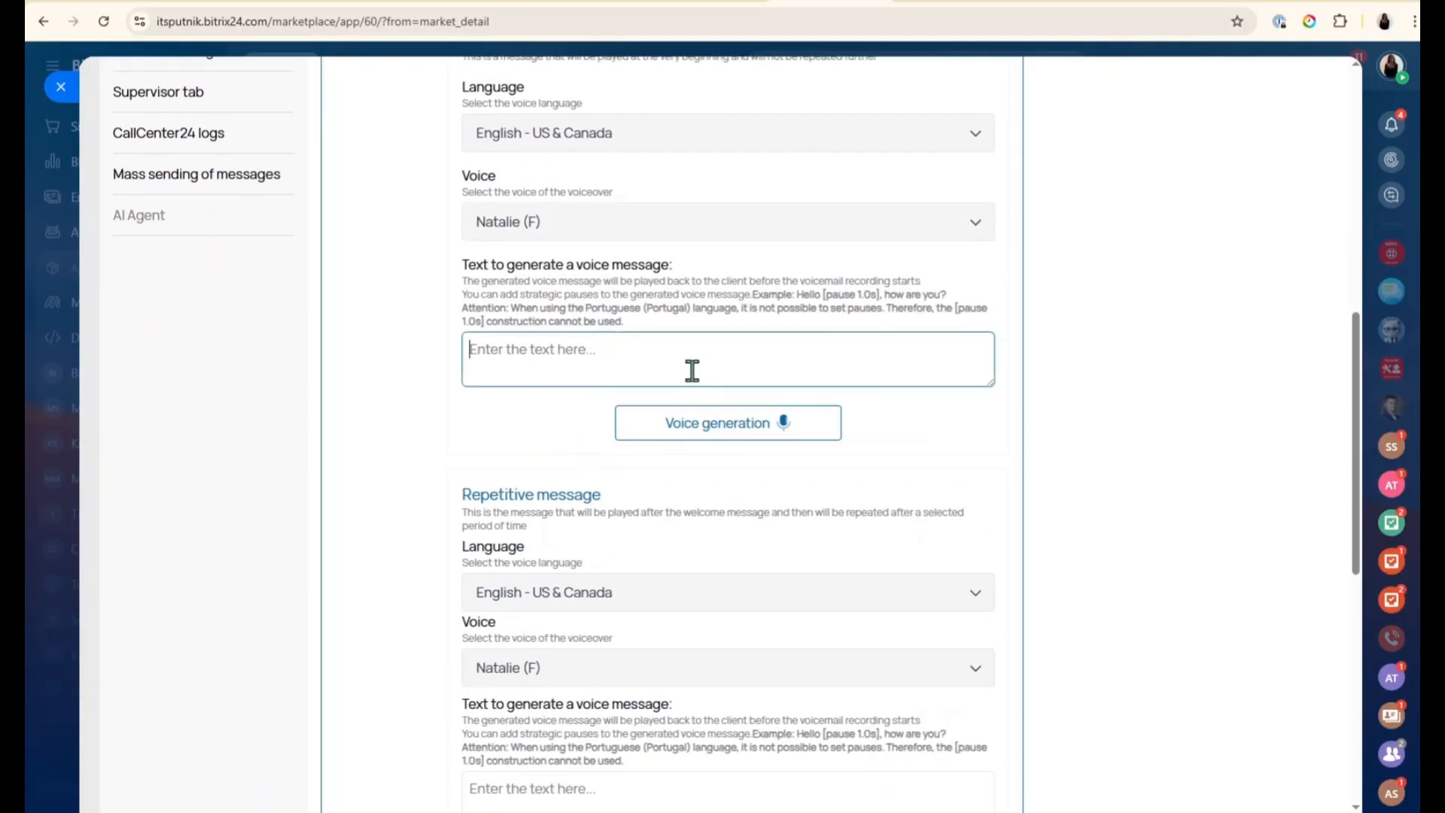
{"action": "type", "text": "W"}
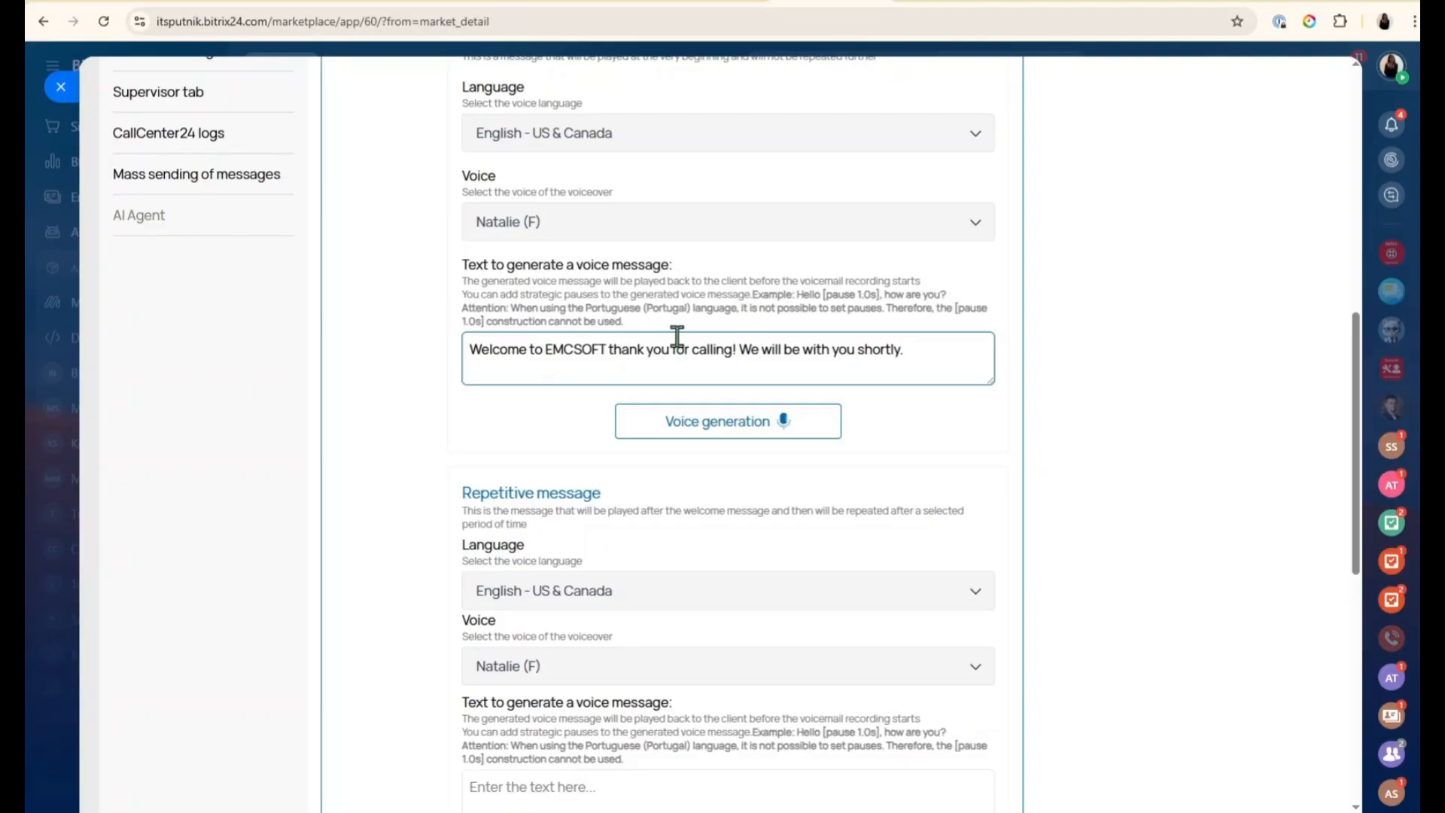
{"action": "left_click", "coordinate": [753, 423]}
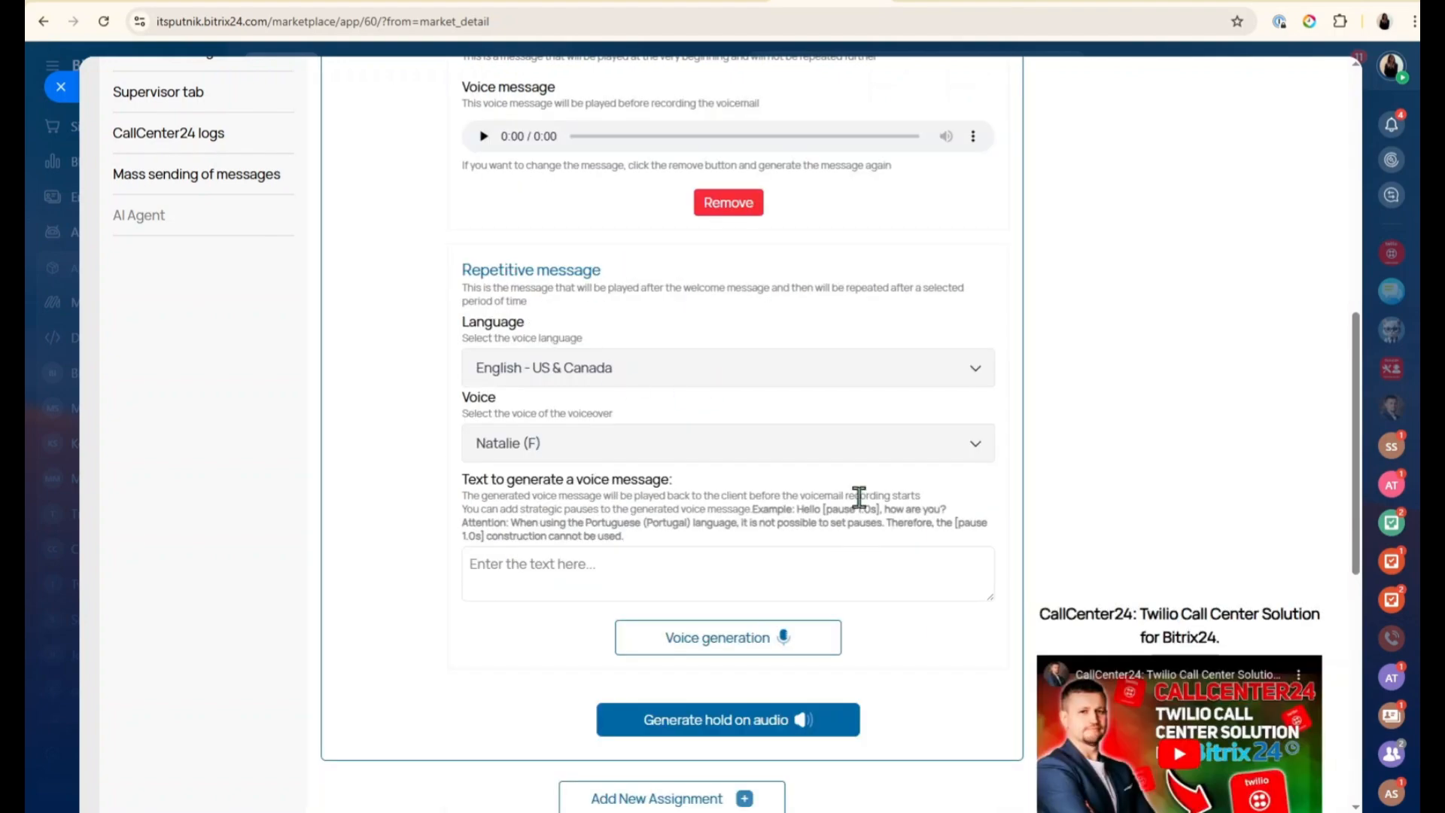
Generate the repetitive message from "THank you for holding, we will come back to you shortly, we are takig care of your request".
{"action": "scroll", "coordinate": [874, 283], "scroll_direction": "up", "scroll_amount": 2}
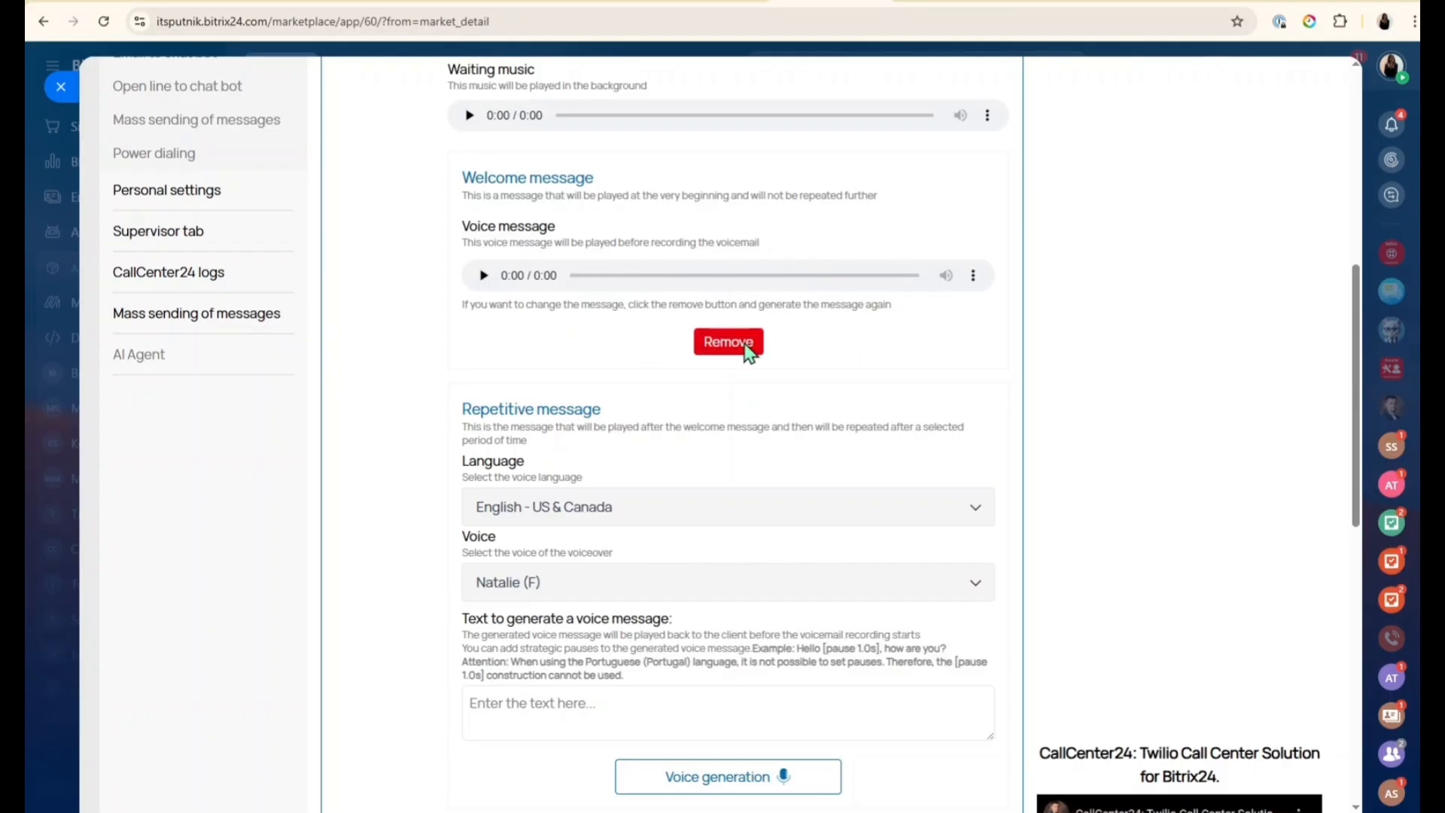
{"action": "scroll", "coordinate": [783, 375], "scroll_direction": "down", "scroll_amount": 2}
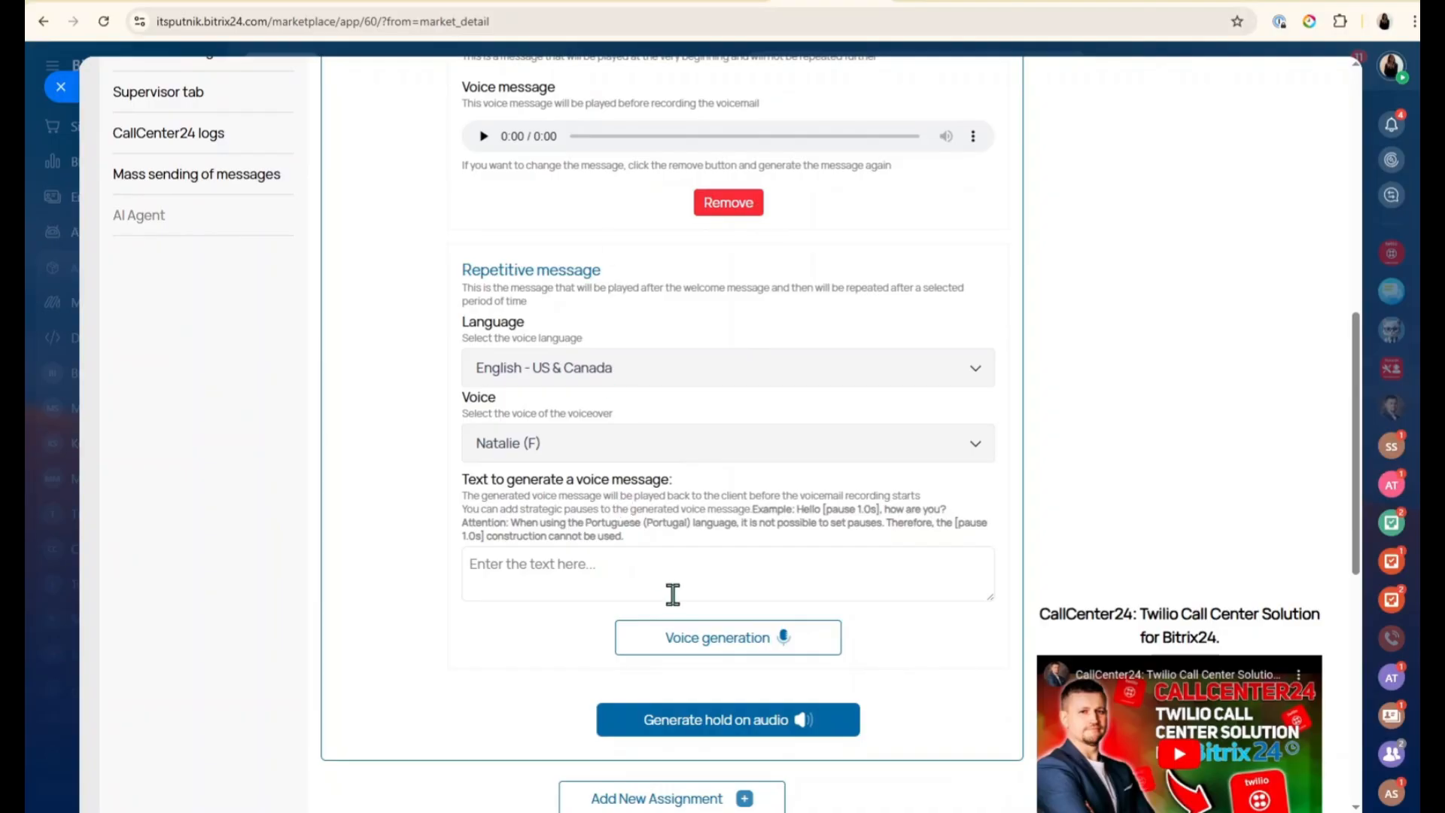
{"action": "left_click", "coordinate": [659, 574]}
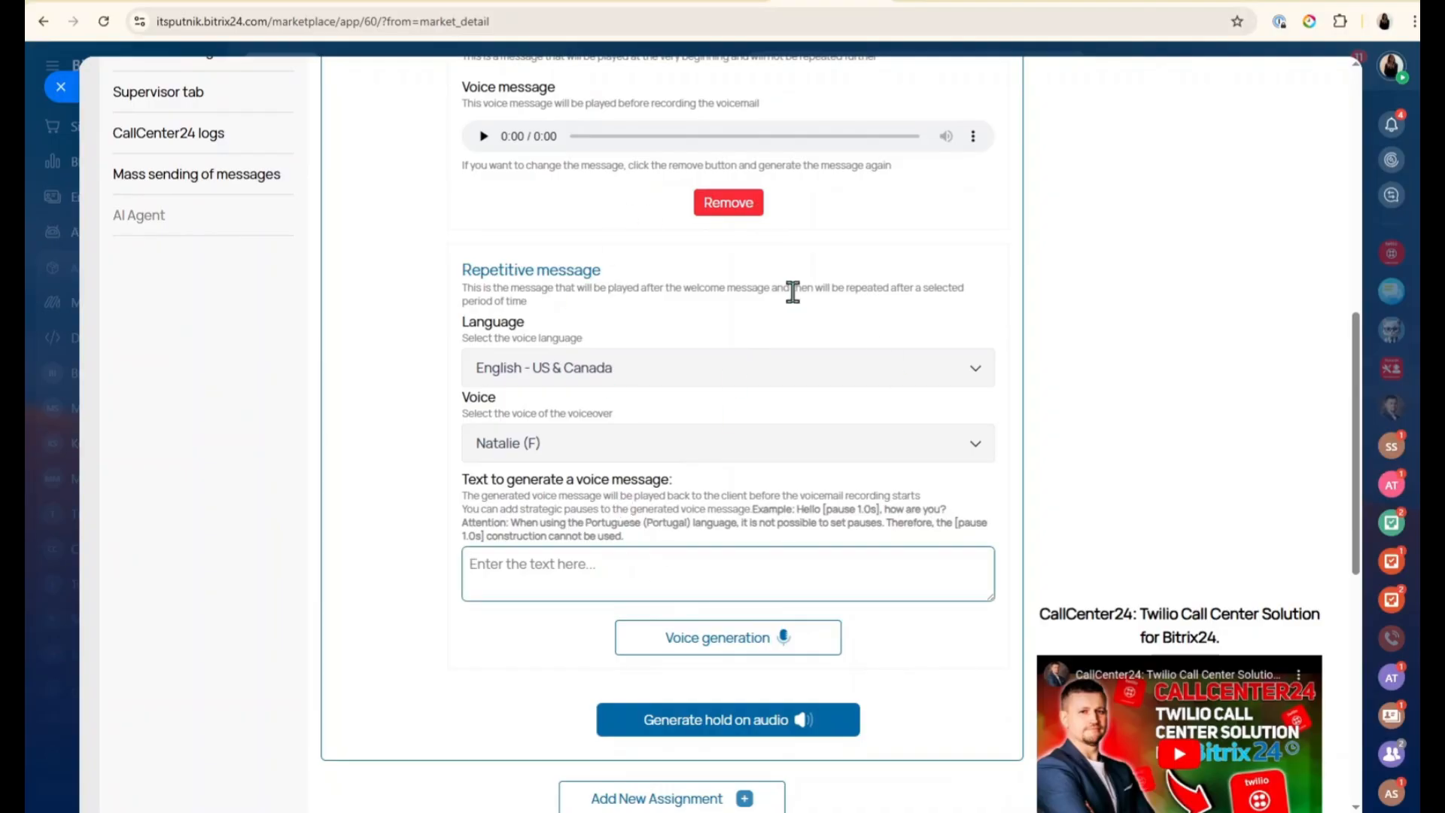
{"action": "left_click", "coordinate": [568, 570]}
{"action": "type", "text": "TH"}
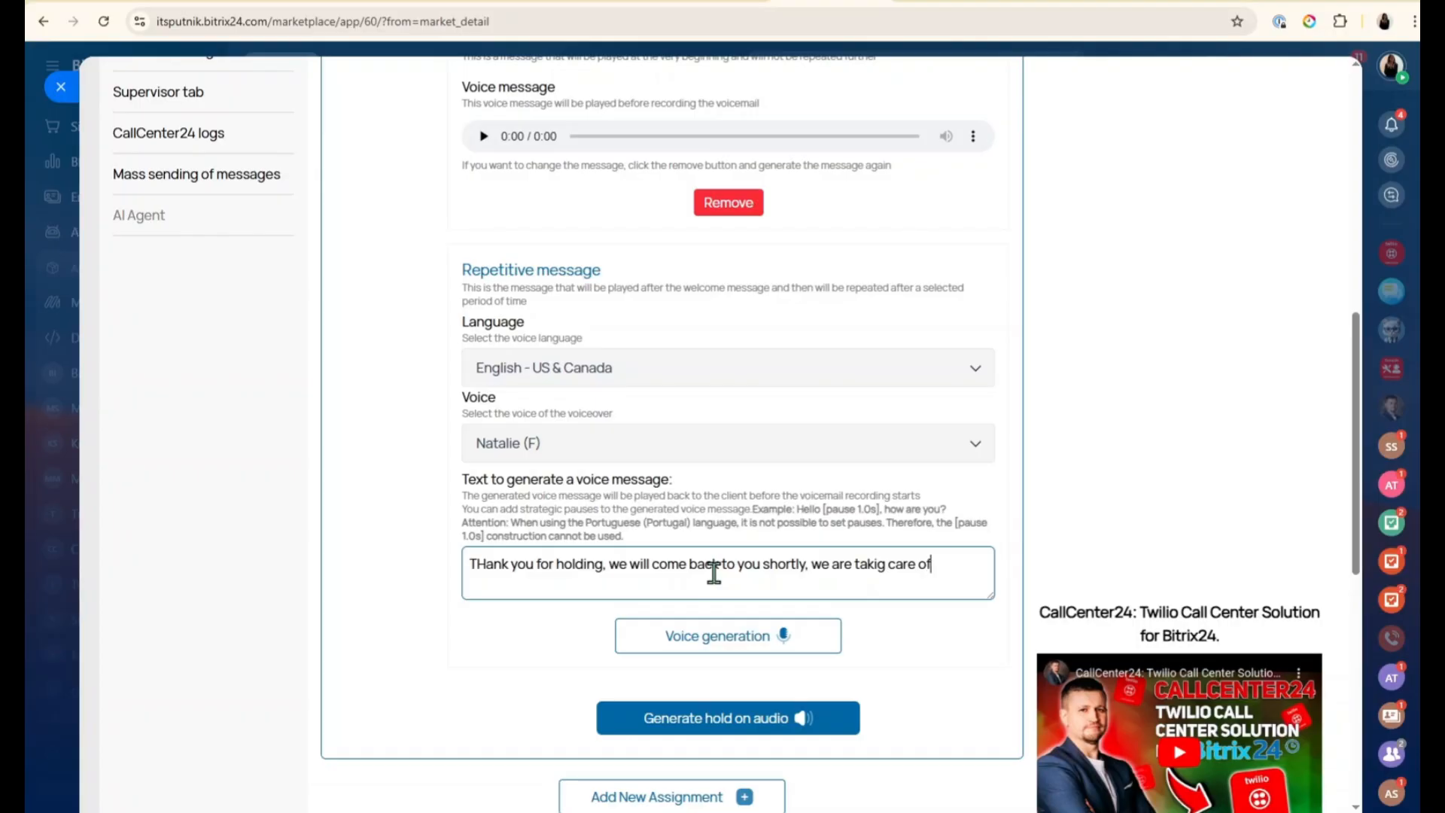
{"action": "type", "text": "request"}
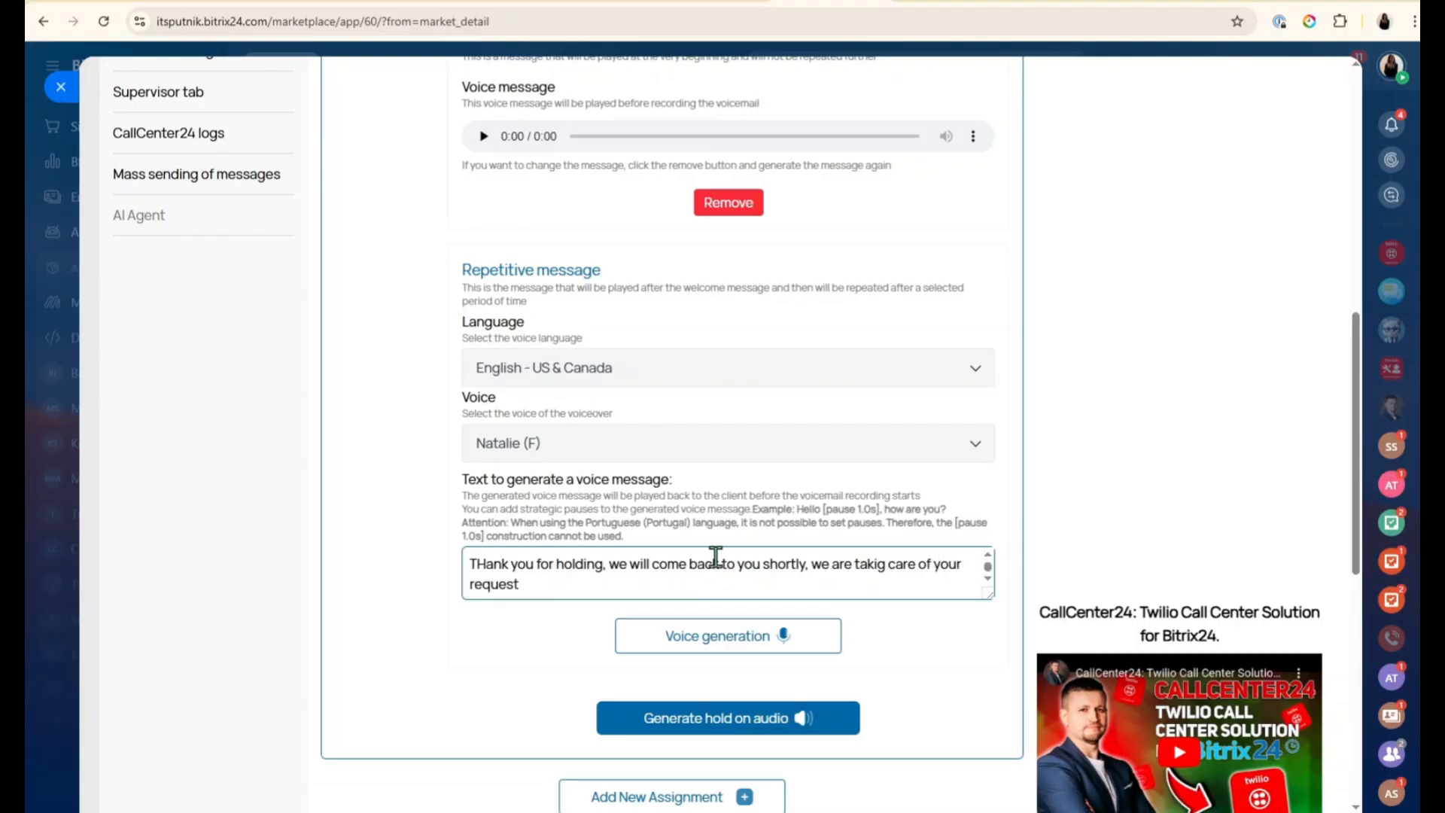
{"action": "left_click", "coordinate": [713, 654]}
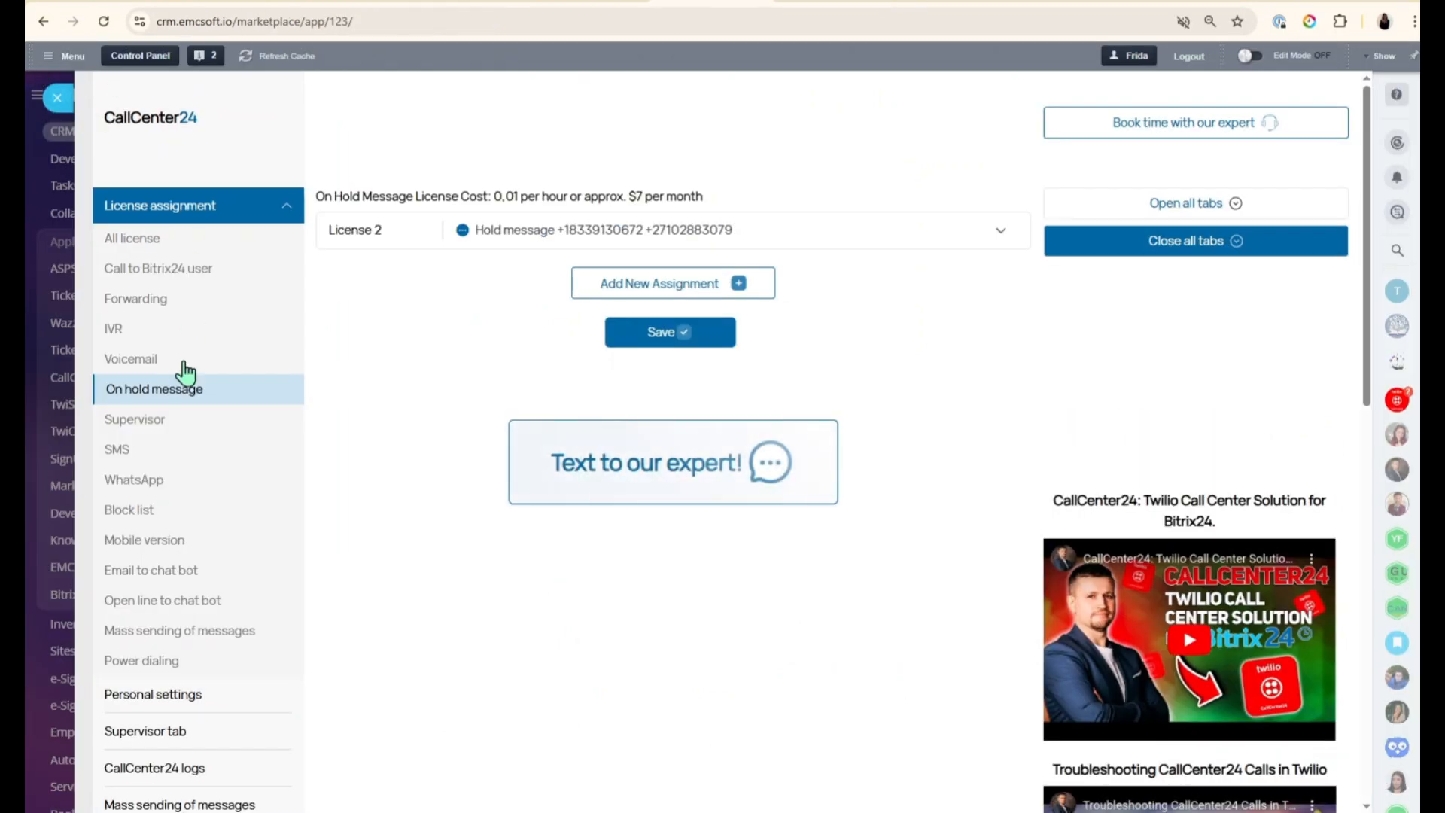
Check the CallCenter24 Bot chat from the Supervisor license assignments and expand the License 10 assignment.
{"action": "left_click", "coordinate": [155, 425]}
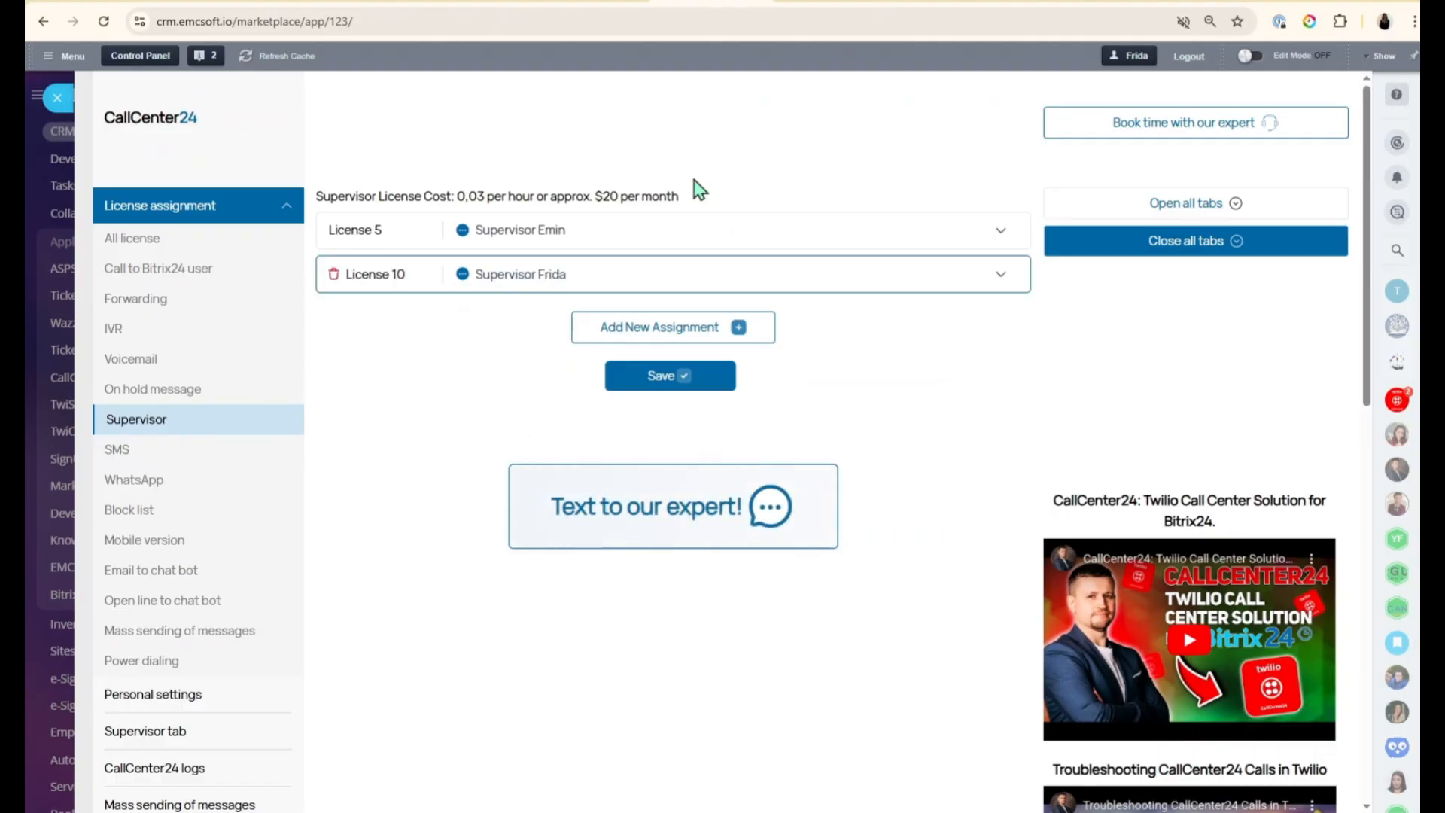
{"action": "left_click", "coordinate": [1399, 402]}
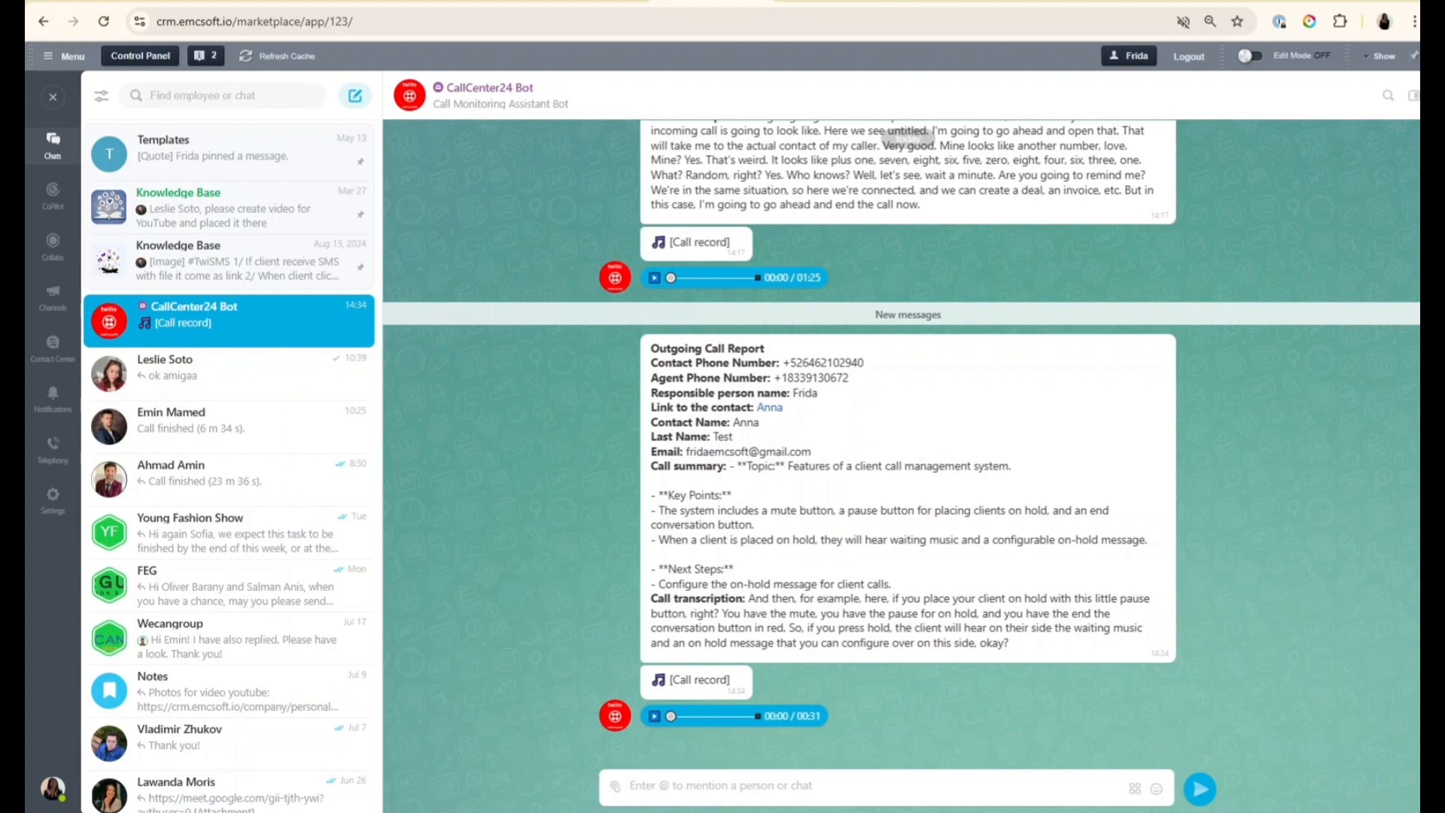
{"action": "left_click", "coordinate": [53, 101]}
{"action": "left_click", "coordinate": [564, 283]}
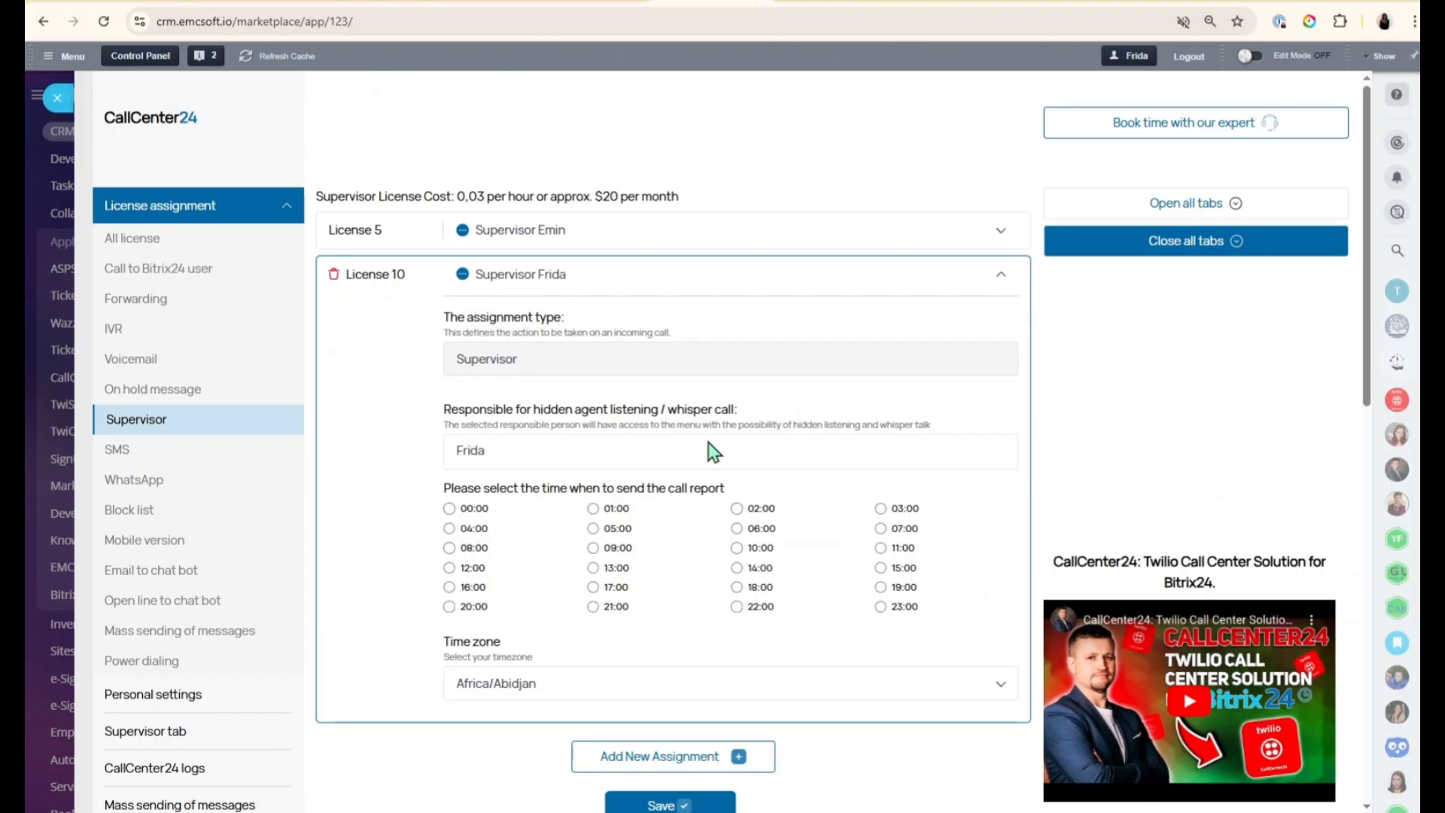
Examine the incoming, outgoing and missed call reports in the CallCenter24 Bot chat, and close the chat.
{"action": "left_click", "coordinate": [1397, 400]}
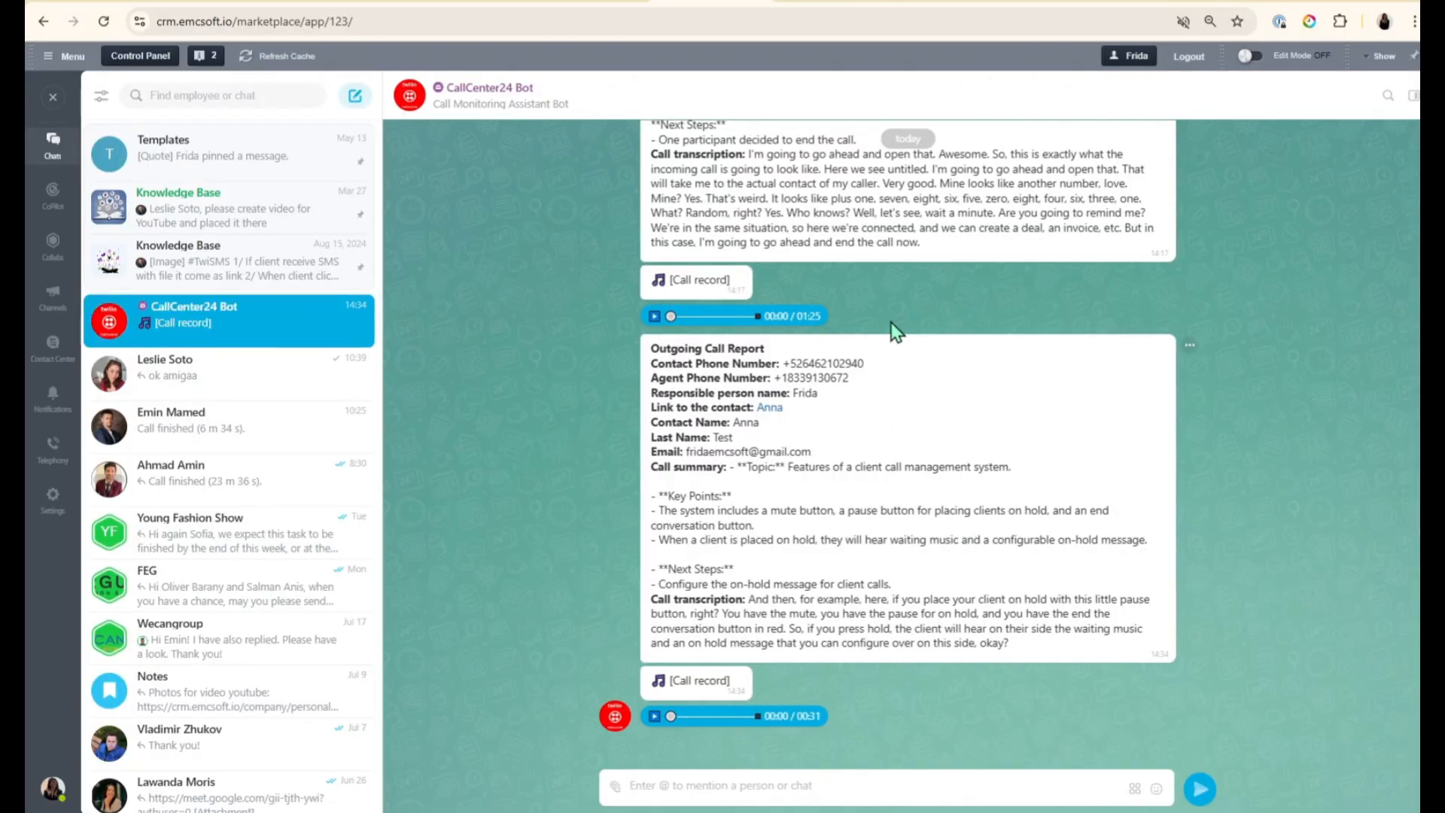
{"action": "scroll", "coordinate": [829, 429], "scroll_direction": "up", "scroll_amount": 4}
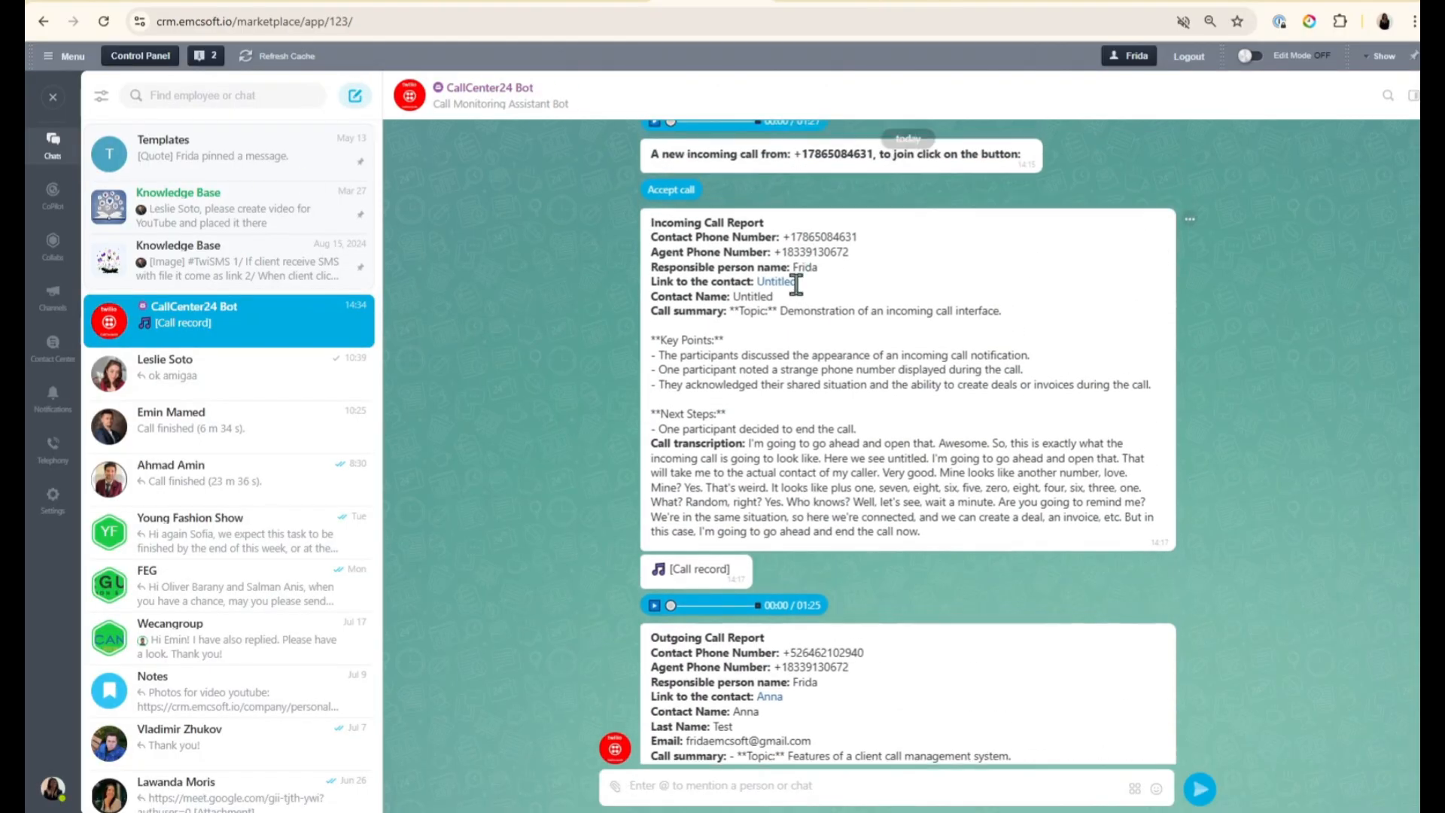
{"action": "scroll", "coordinate": [796, 282], "scroll_direction": "up", "scroll_amount": 10}
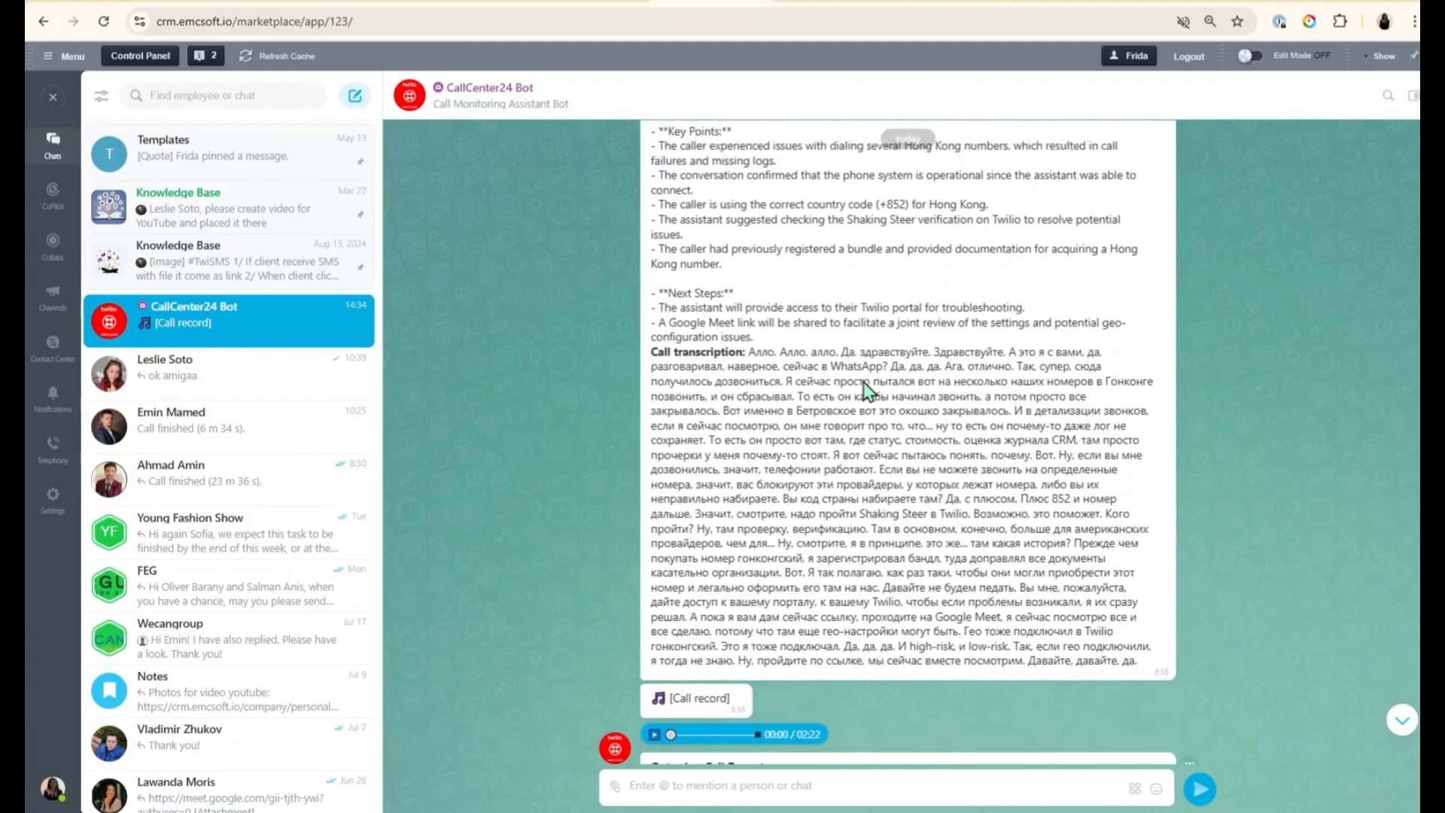
{"action": "scroll", "coordinate": [866, 389], "scroll_direction": "up", "scroll_amount": 3}
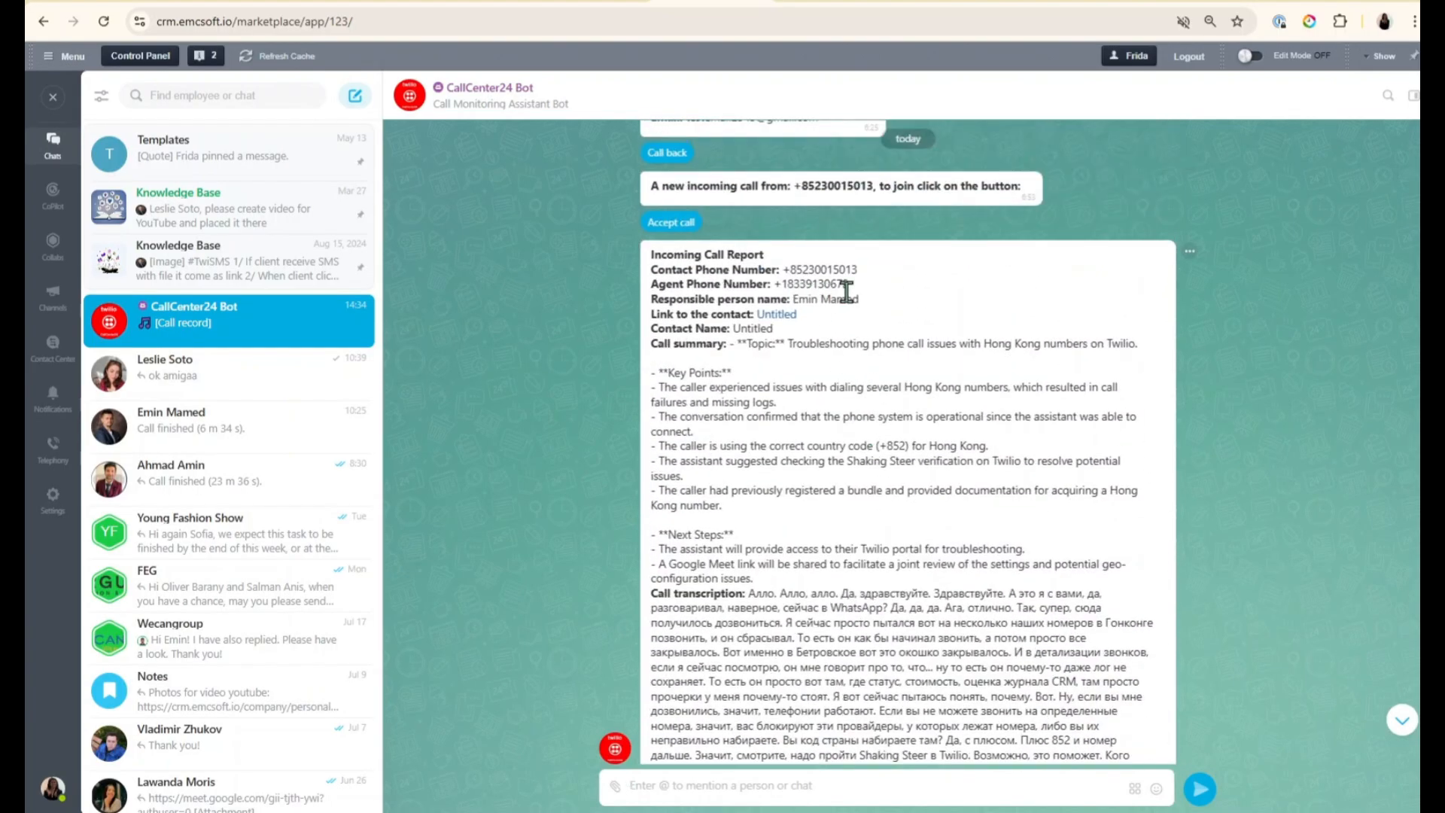
{"action": "scroll", "coordinate": [851, 413], "scroll_direction": "up", "scroll_amount": 8}
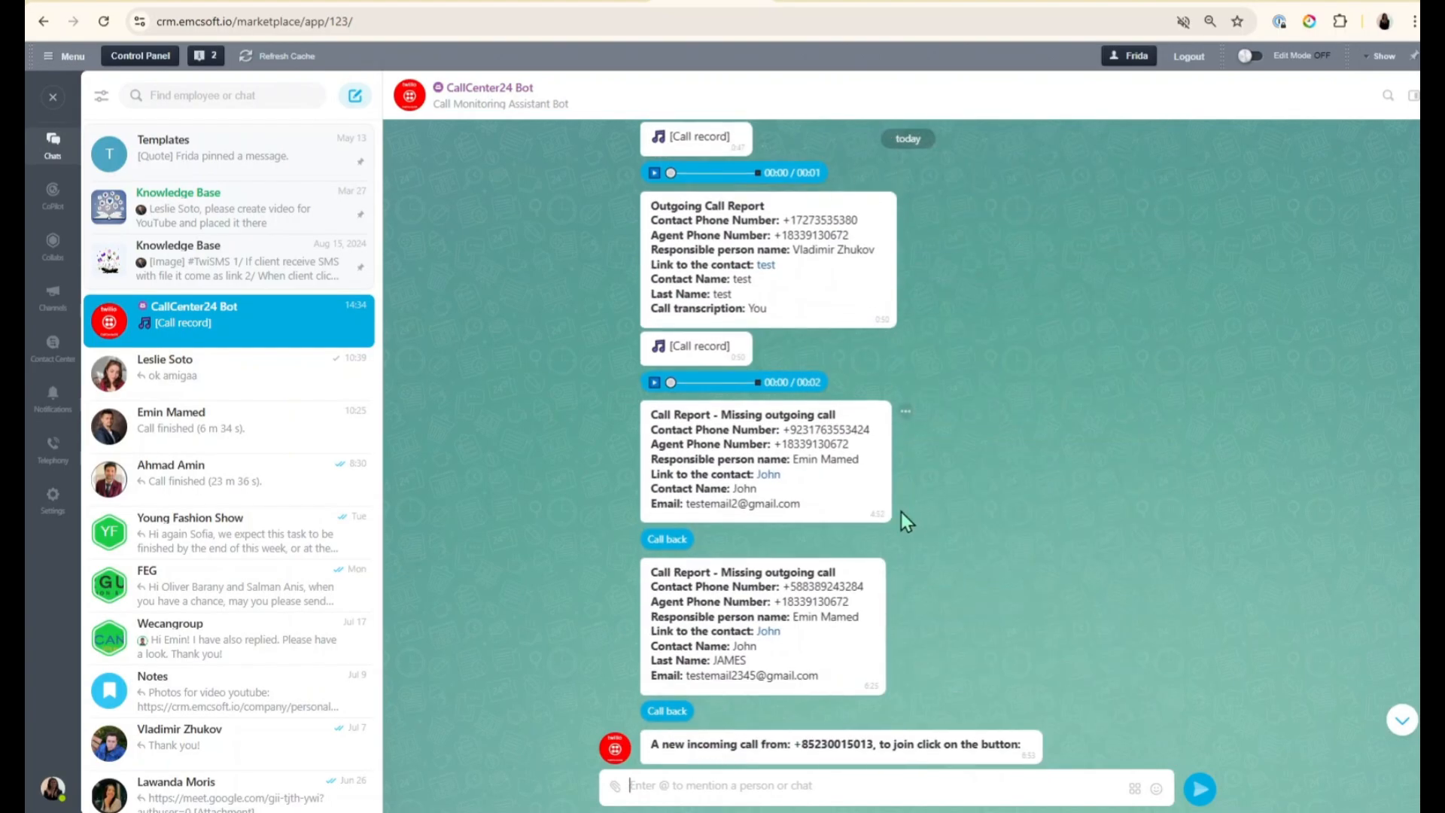
{"action": "scroll", "coordinate": [843, 444], "scroll_direction": "up", "scroll_amount": 6}
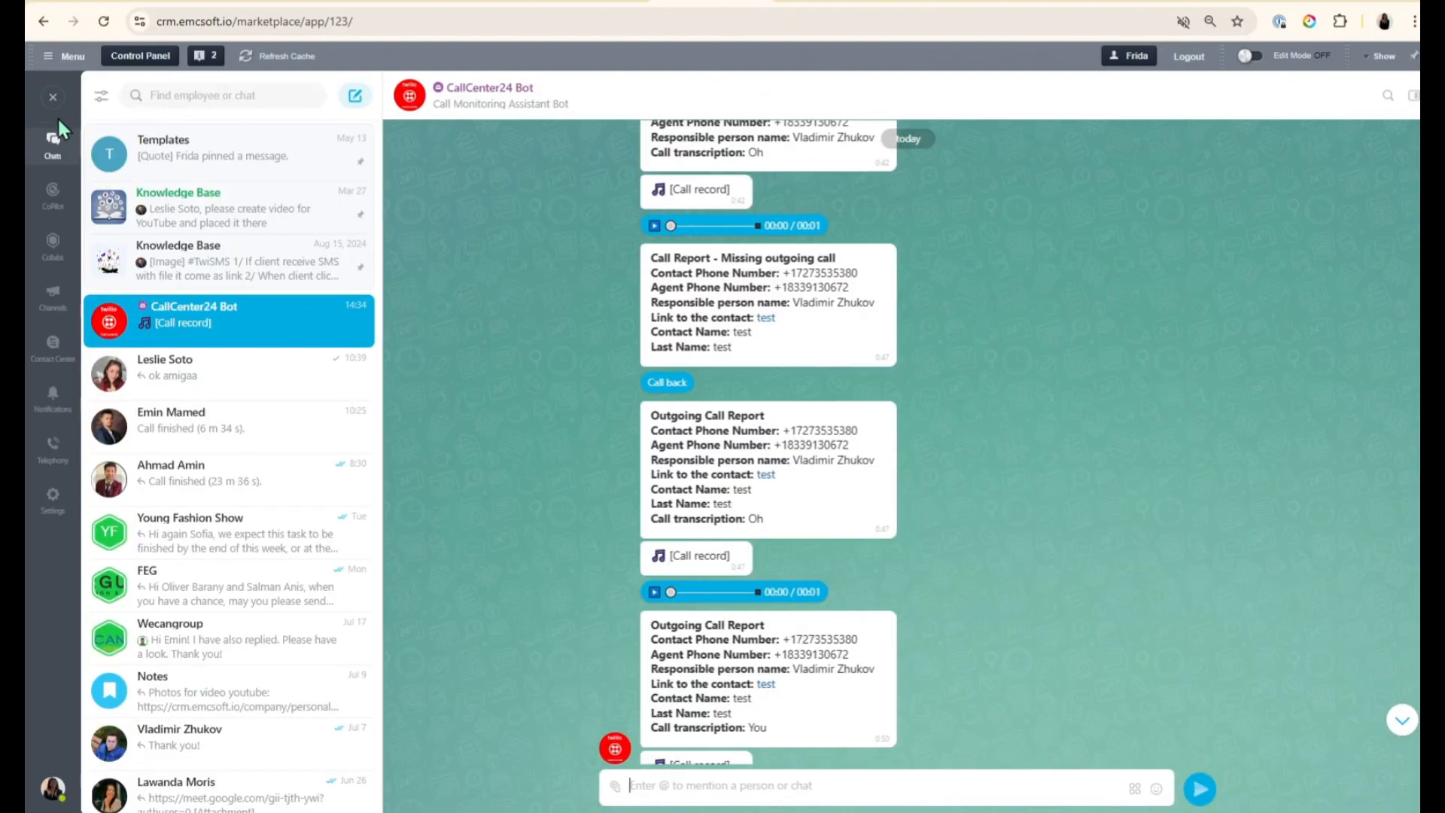
{"action": "left_click", "coordinate": [59, 120]}
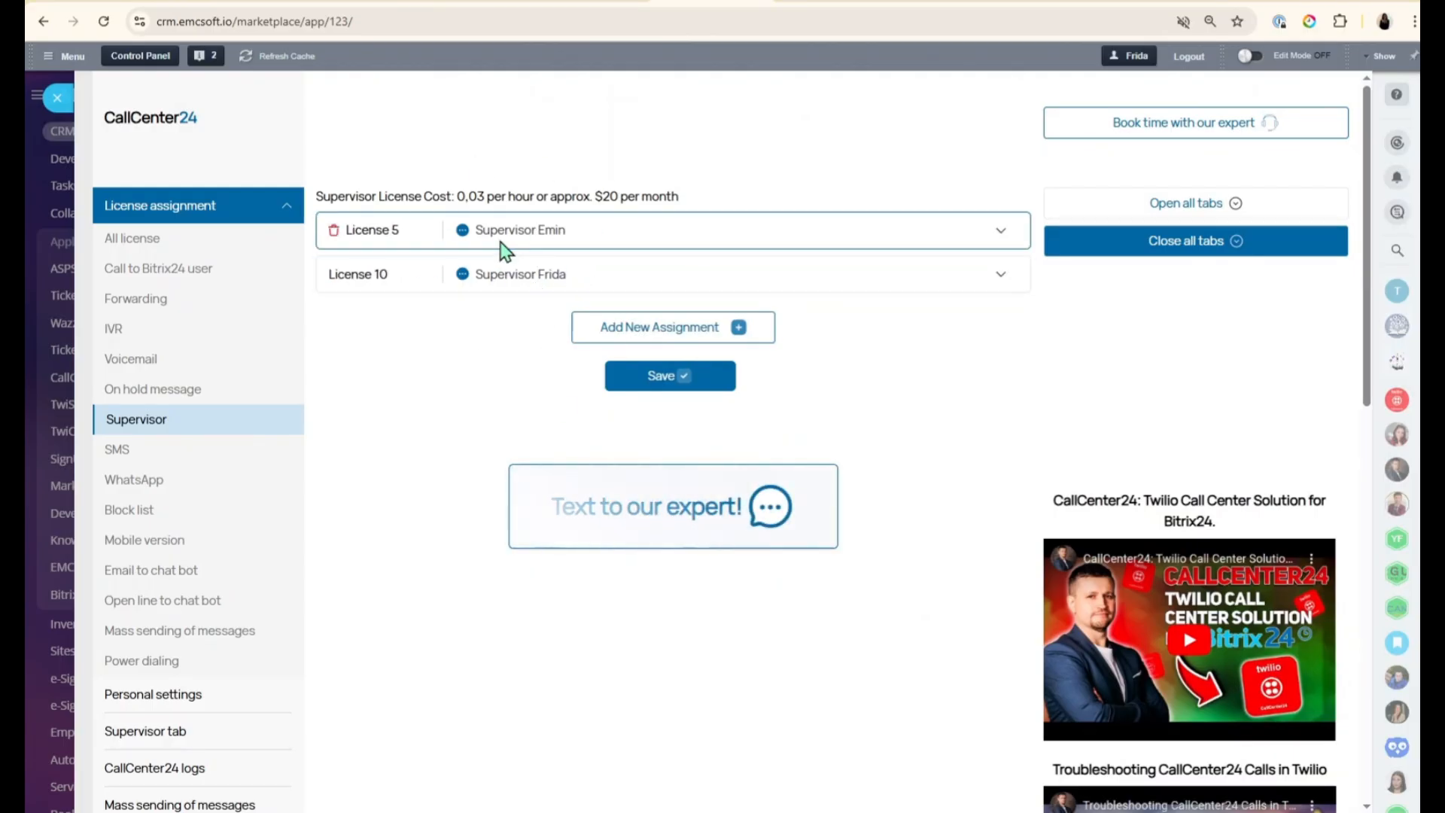
Review the responsible person, call report time and time zone in the License 5 and License 10 supervisor assignments.
{"action": "left_click", "coordinate": [585, 241]}
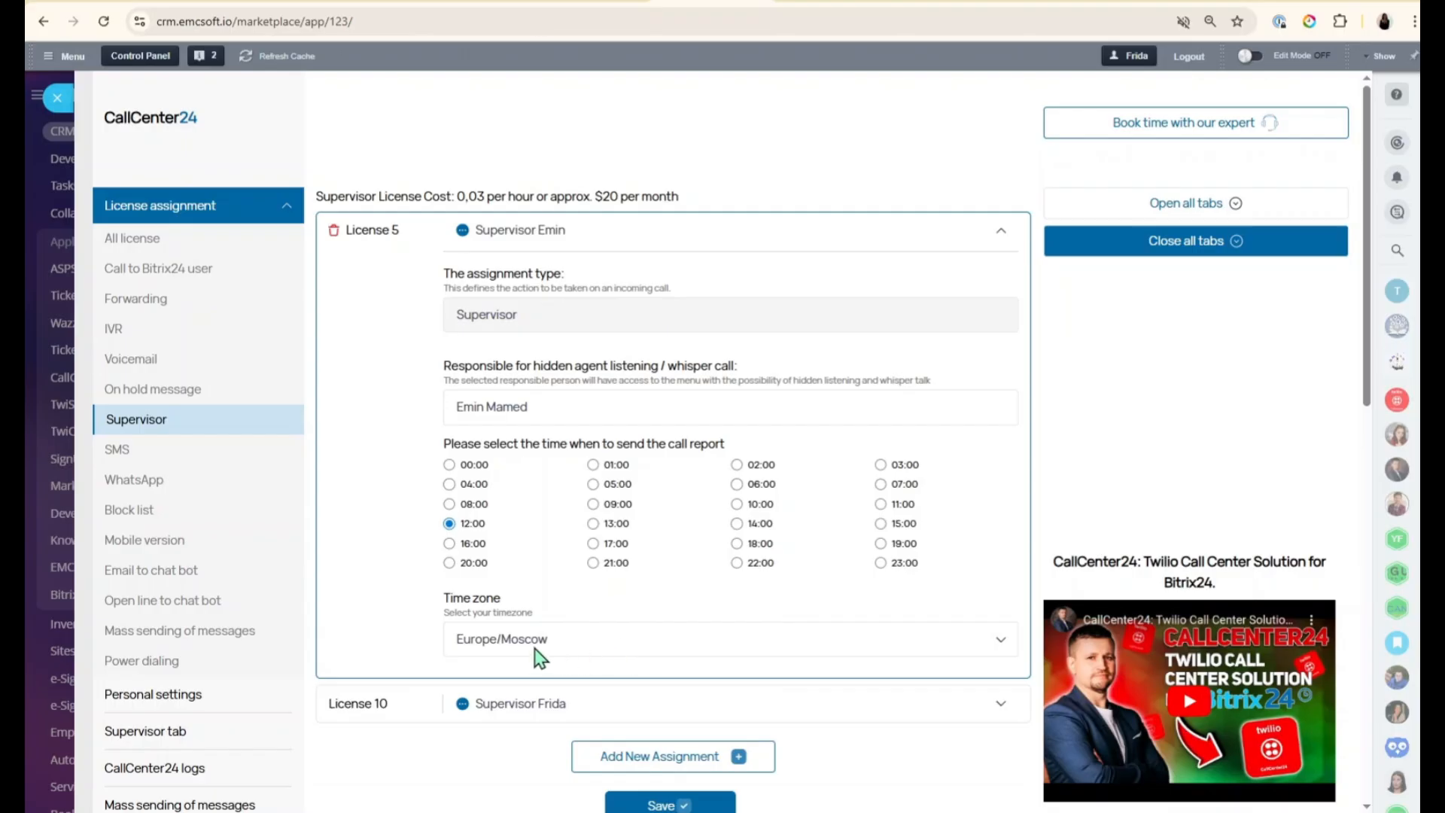
{"action": "left_click", "coordinate": [581, 242]}
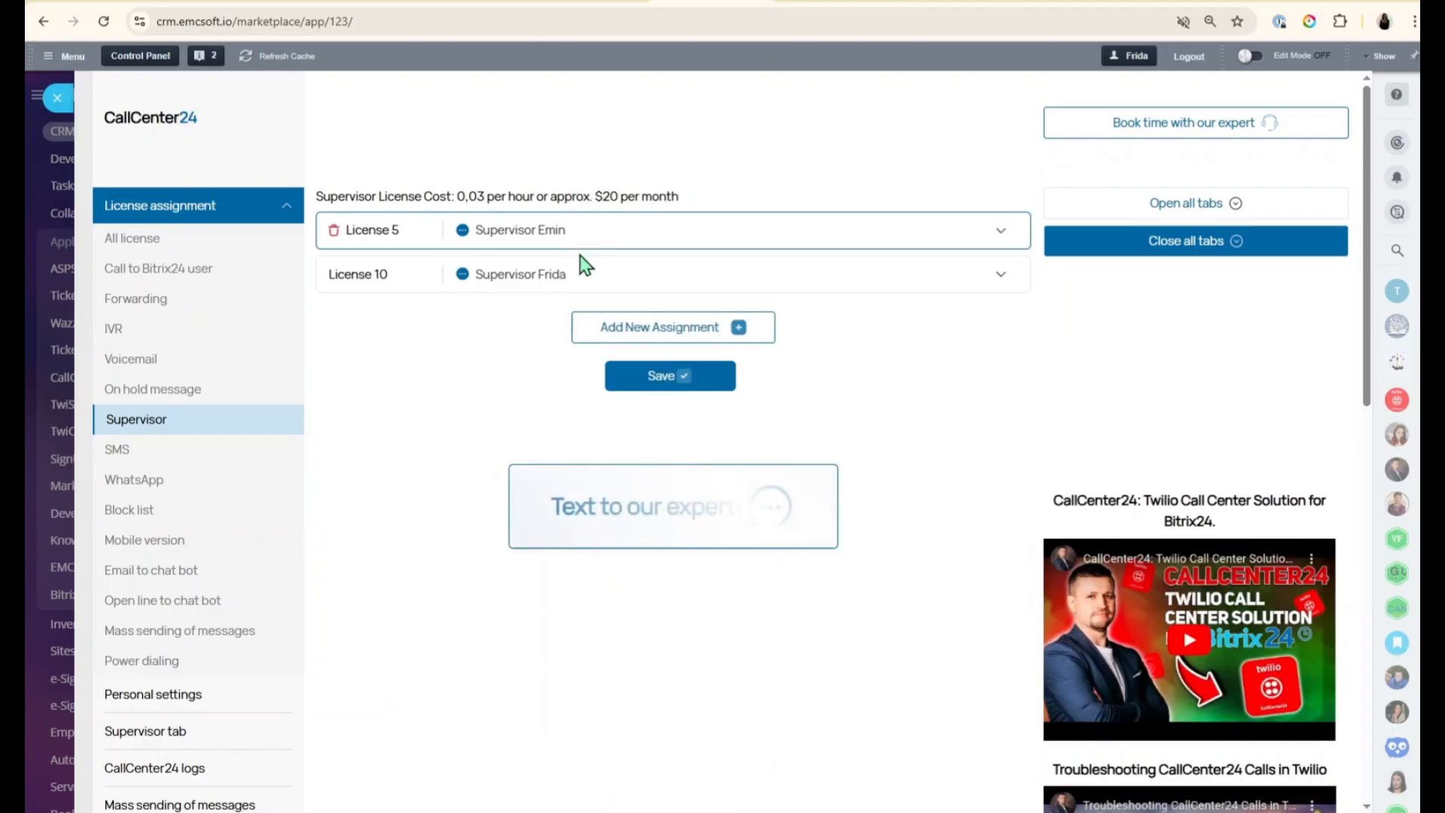
{"action": "left_click", "coordinate": [584, 284]}
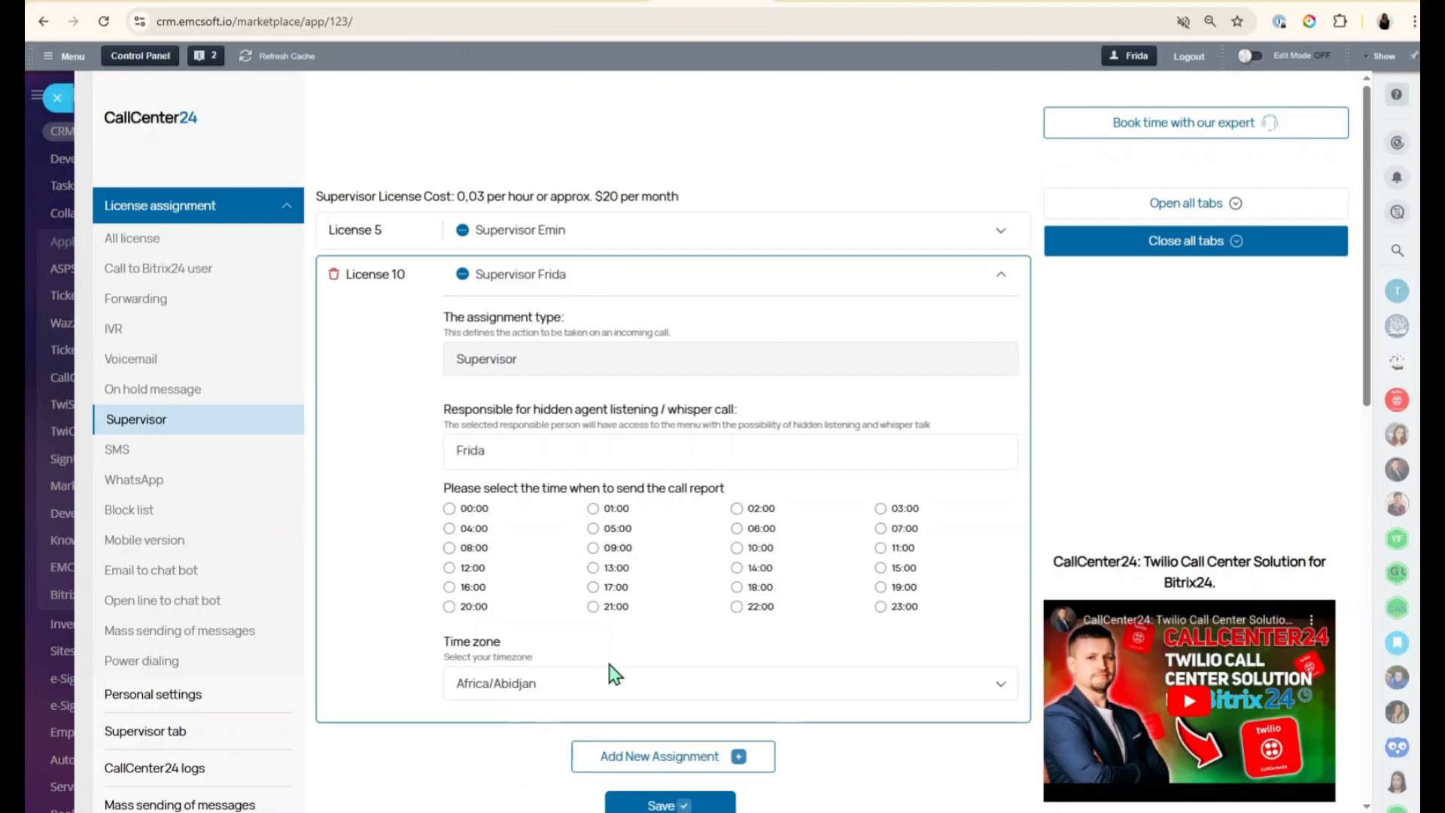
{"action": "left_click", "coordinate": [544, 272]}
{"action": "left_click", "coordinate": [543, 272]}
{"action": "left_click", "coordinate": [593, 289]}
Open the Supervisor tab and look through its list of calls and recordings.
{"action": "scroll", "coordinate": [539, 467], "scroll_direction": "down", "scroll_amount": 4}
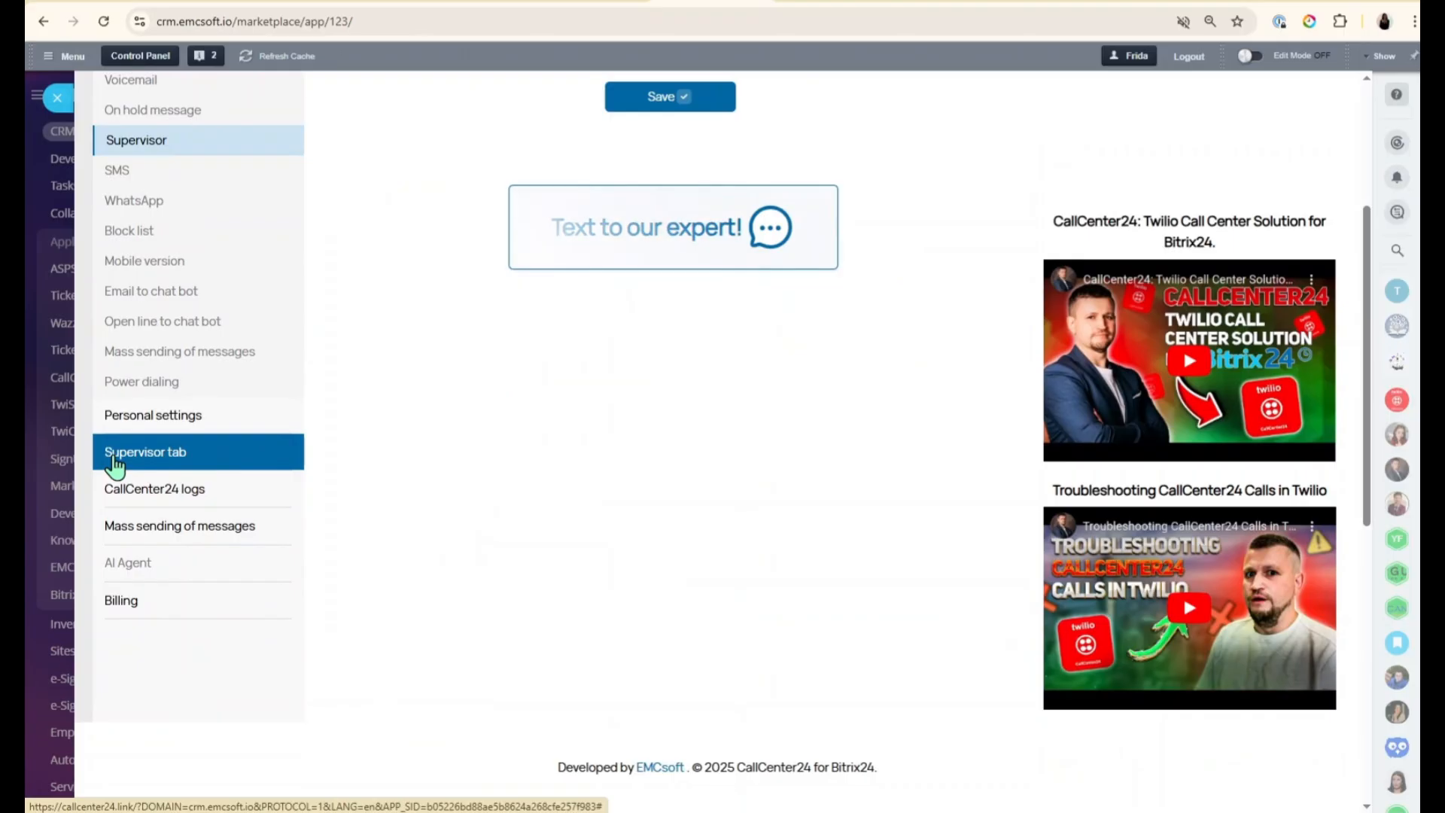
{"action": "left_click", "coordinate": [155, 455]}
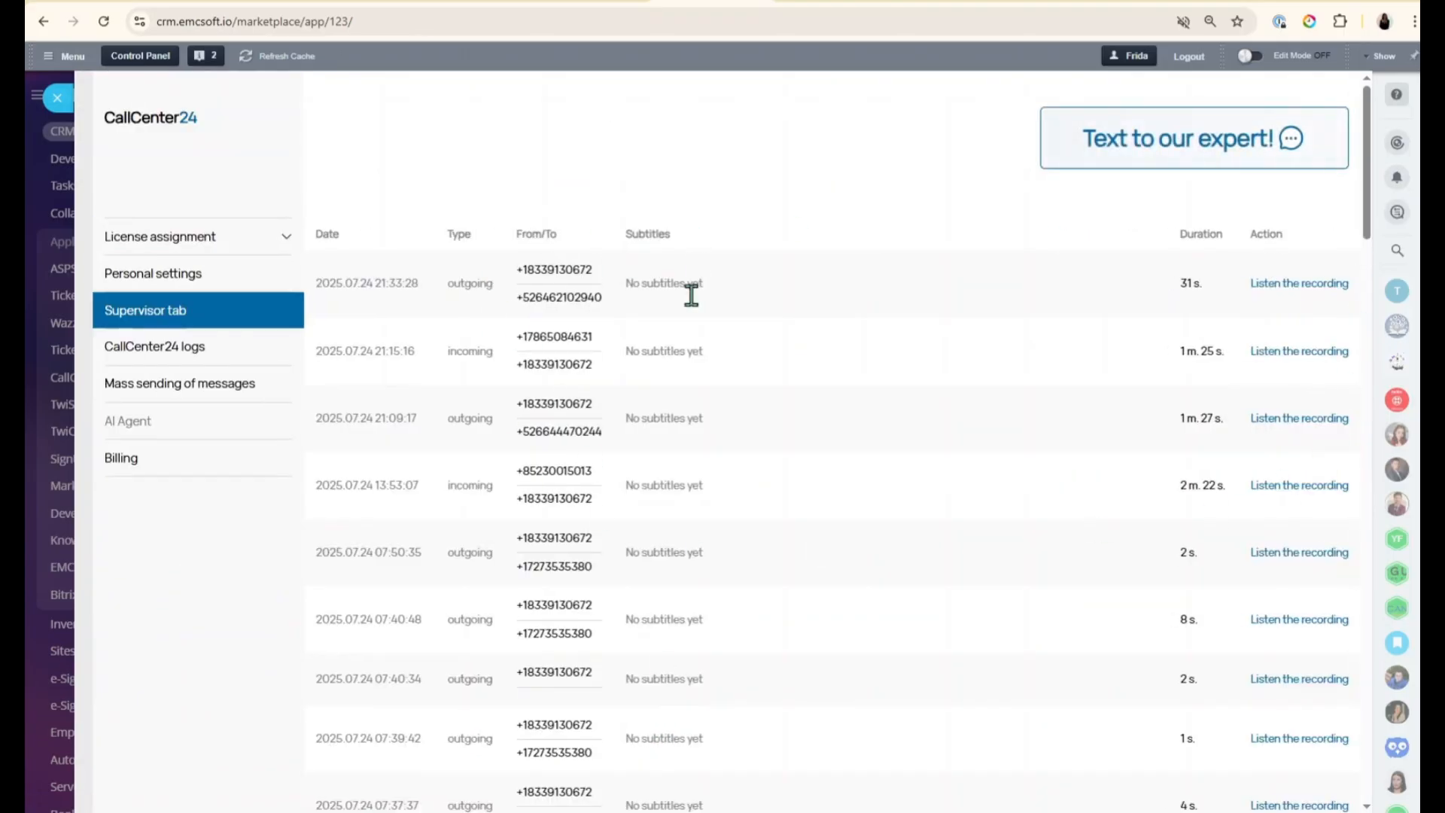
{"action": "scroll", "coordinate": [923, 423], "scroll_direction": "down", "scroll_amount": 10}
{"action": "scroll", "coordinate": [887, 576], "scroll_direction": "up", "scroll_amount": 10}
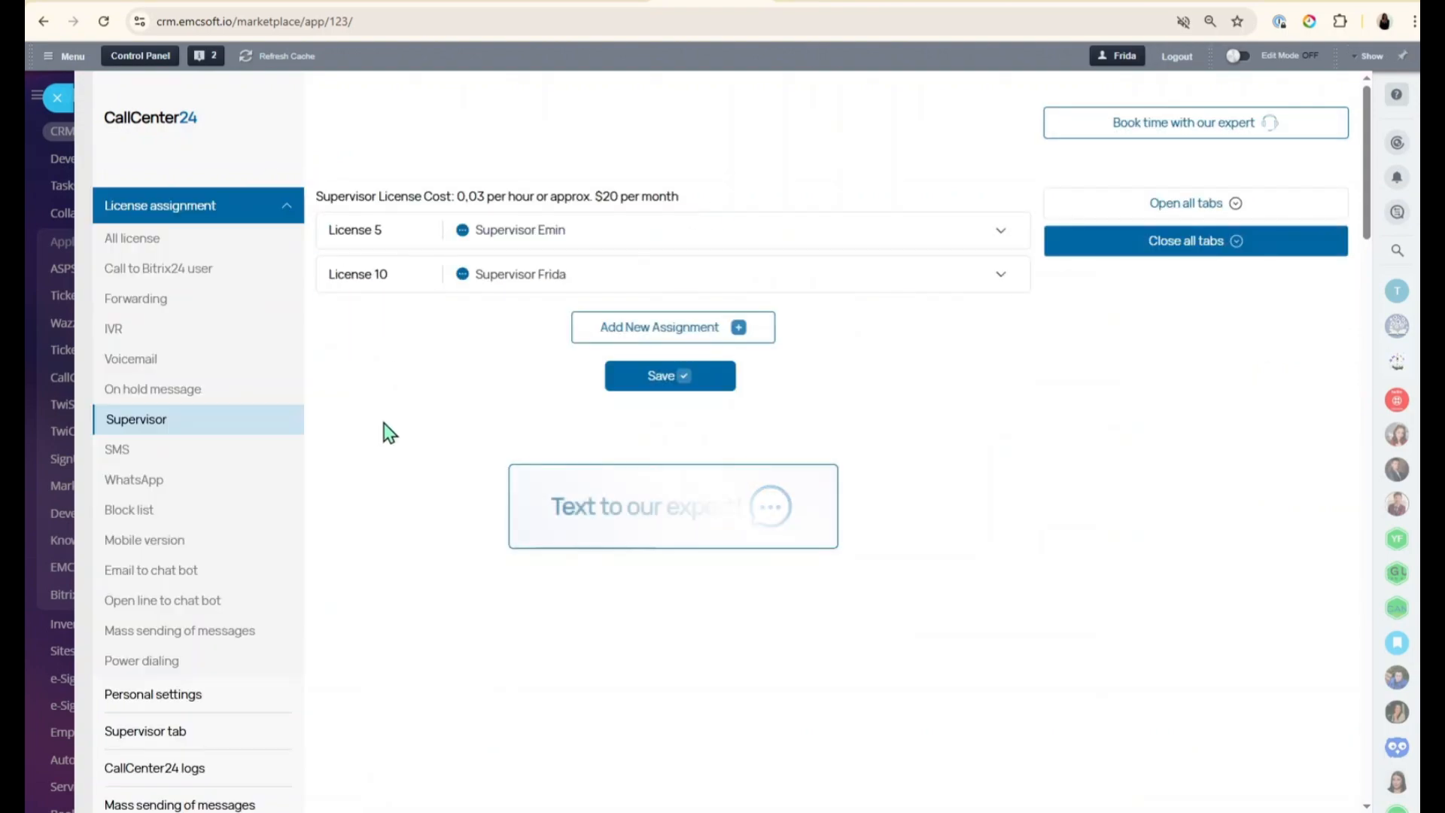
Review the License 8 SMS assignment's user scope and dedicated phone number, and close the CallCenter24 settings.
{"action": "left_click", "coordinate": [169, 454]}
{"action": "left_click", "coordinate": [513, 243]}
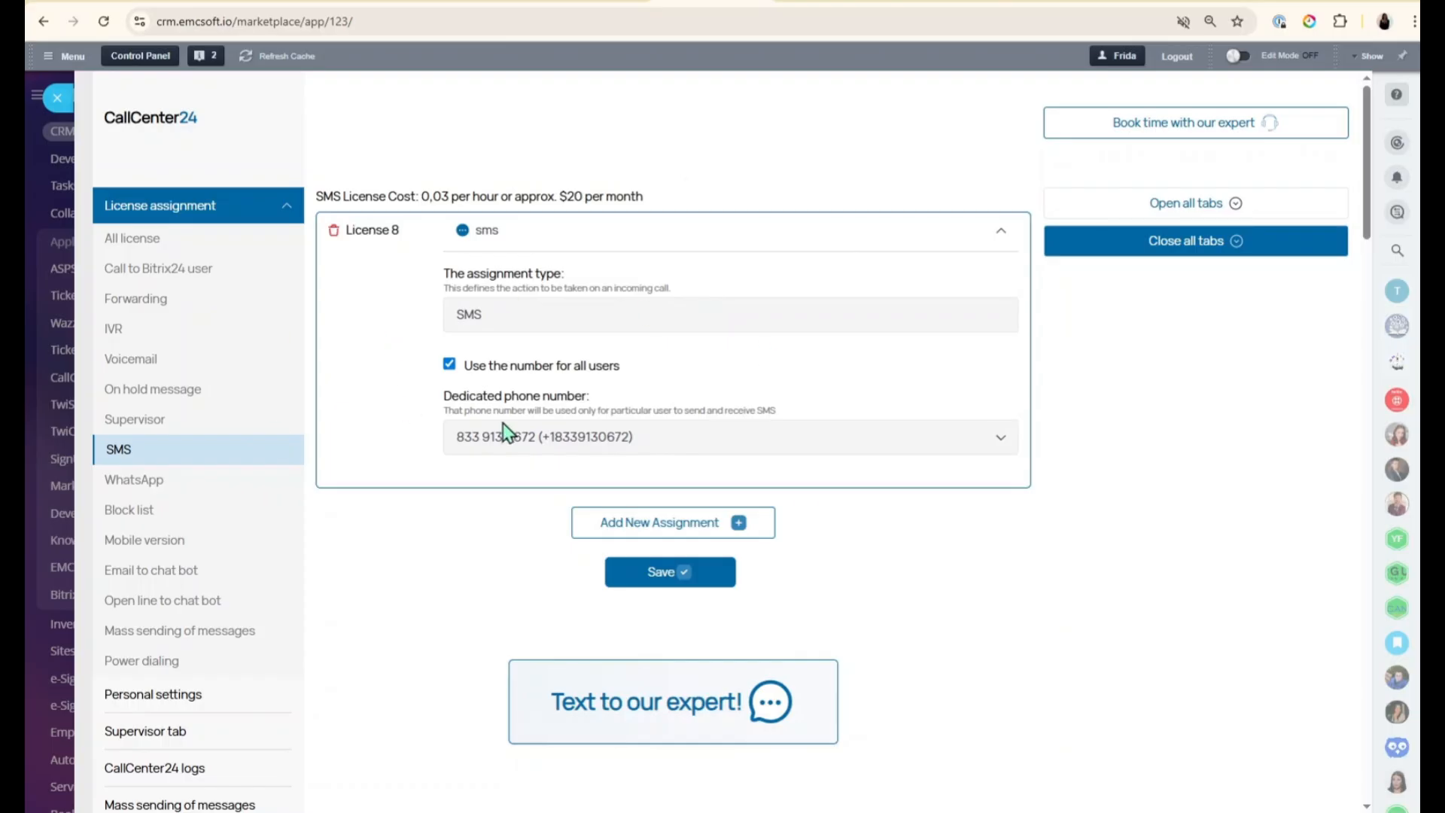
{"action": "left_click", "coordinate": [58, 101]}
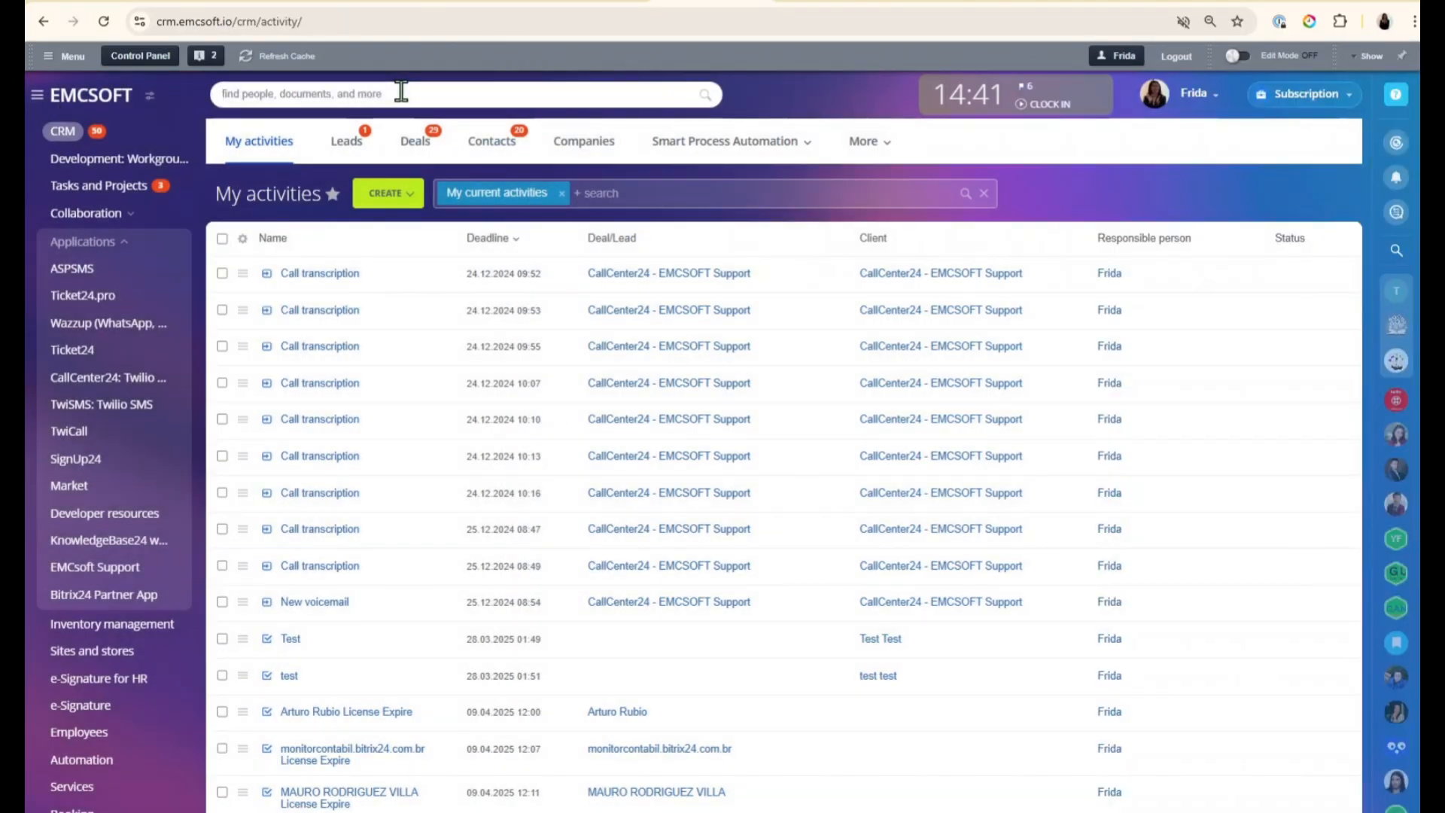
Find the test contact by name and open an SMS message form with its sender and recipient details expanded.
{"action": "left_click", "coordinate": [401, 91]}
{"action": "type", "text": "anna t"}
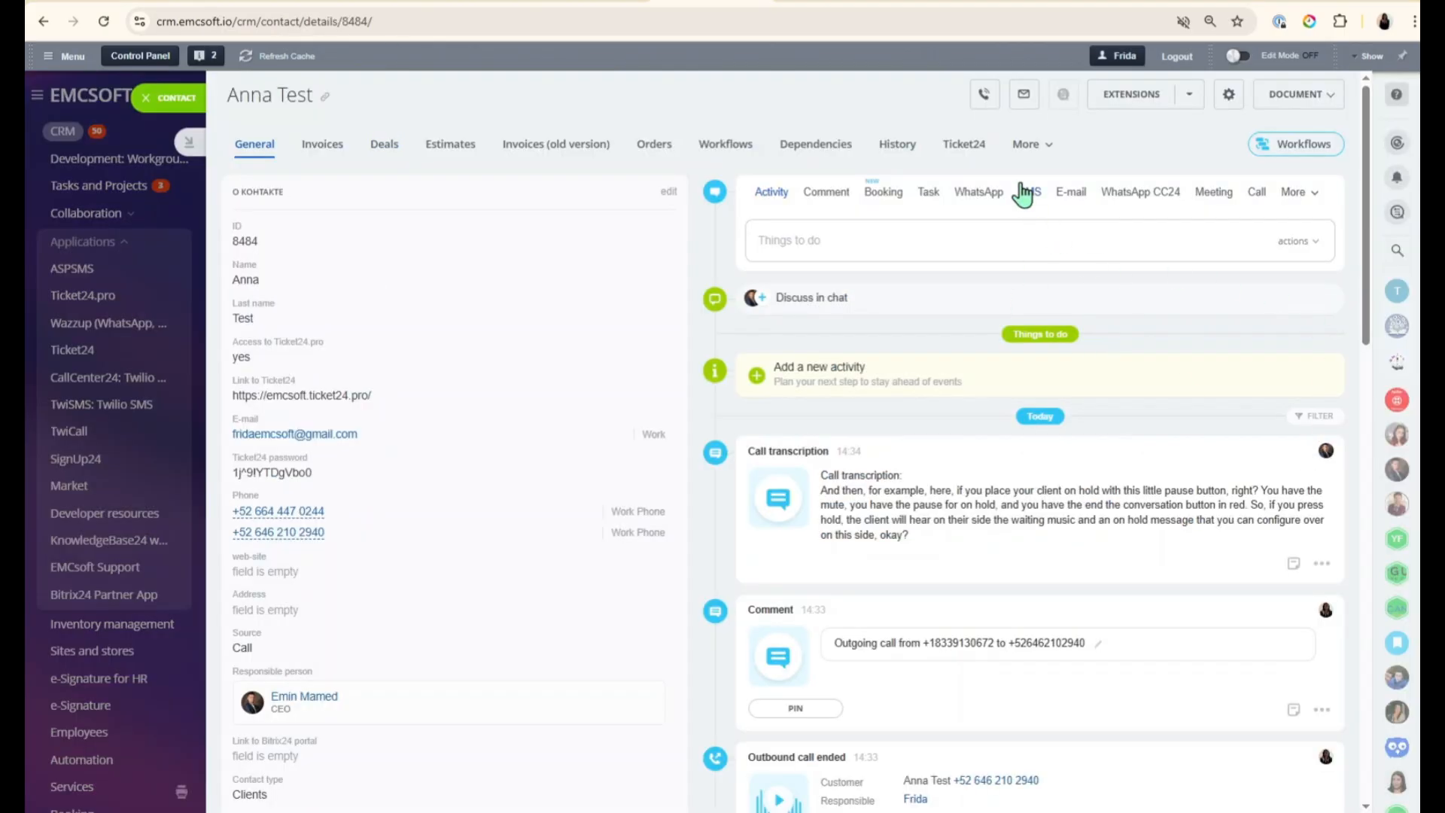
{"action": "left_click", "coordinate": [1030, 193]}
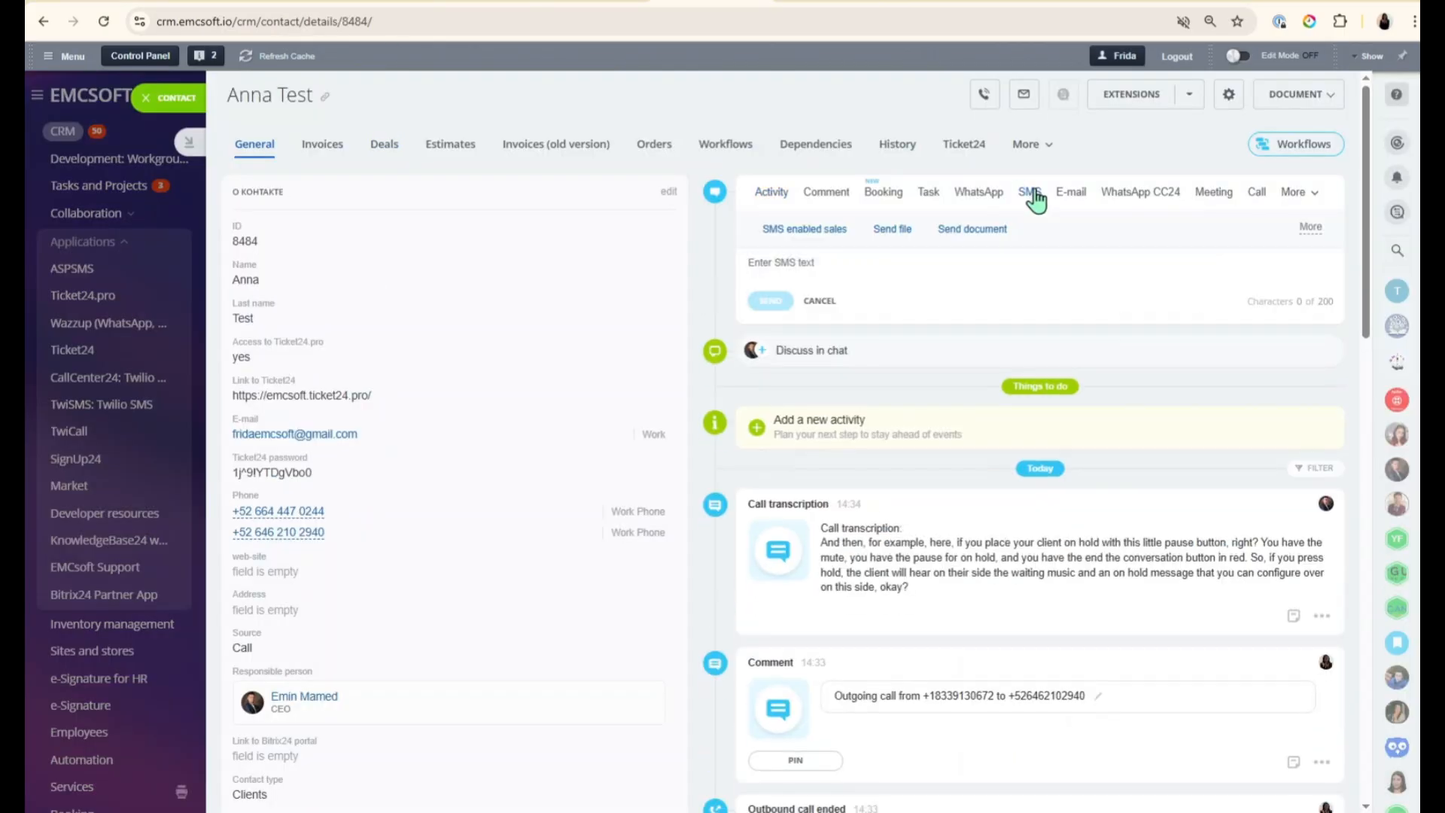
{"action": "left_click", "coordinate": [1310, 227]}
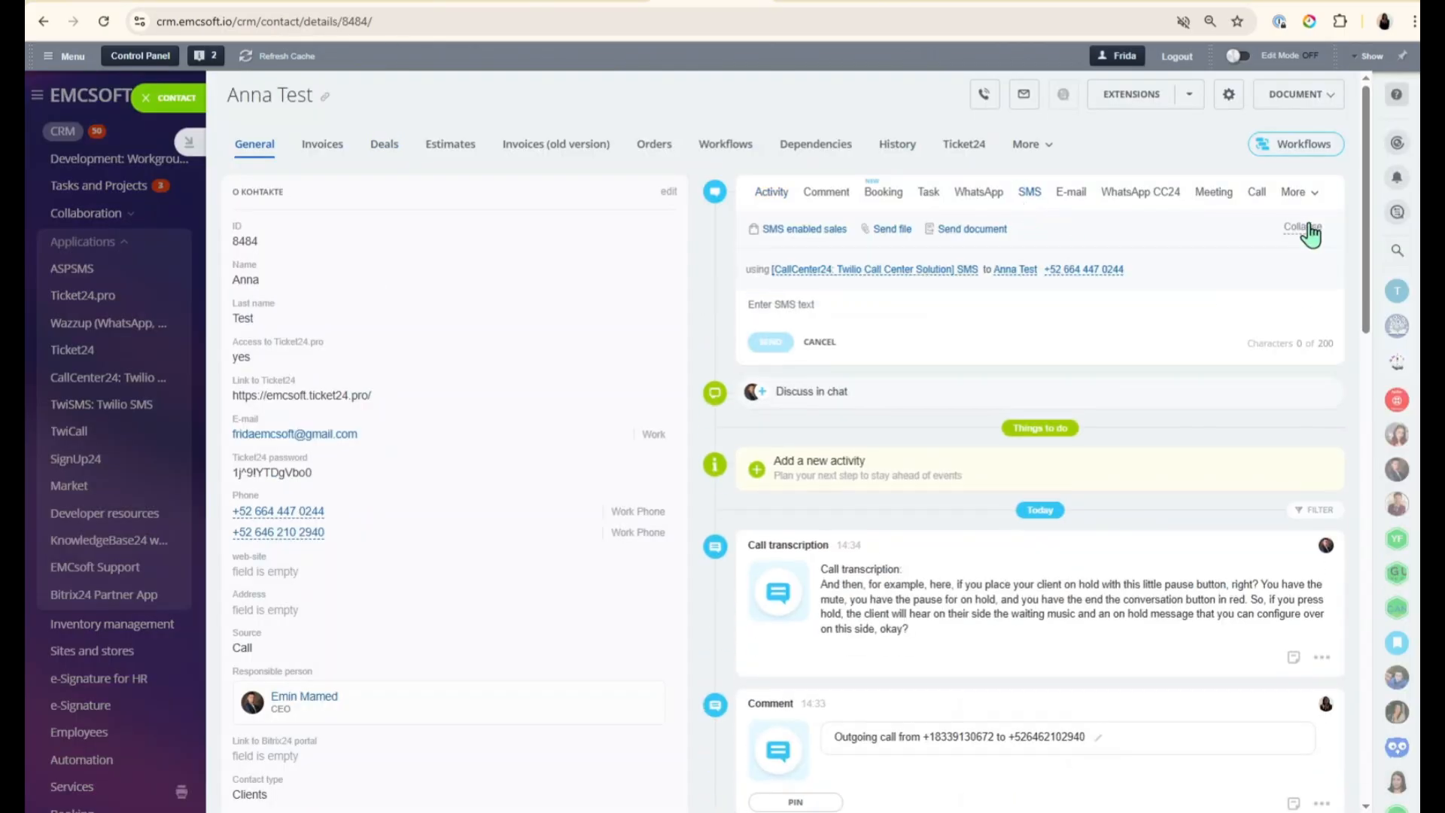
Review the available messaging services and choose [CallCenter24: Twilio Call Center Solution] SMS as the sender.
{"action": "left_click", "coordinate": [875, 271]}
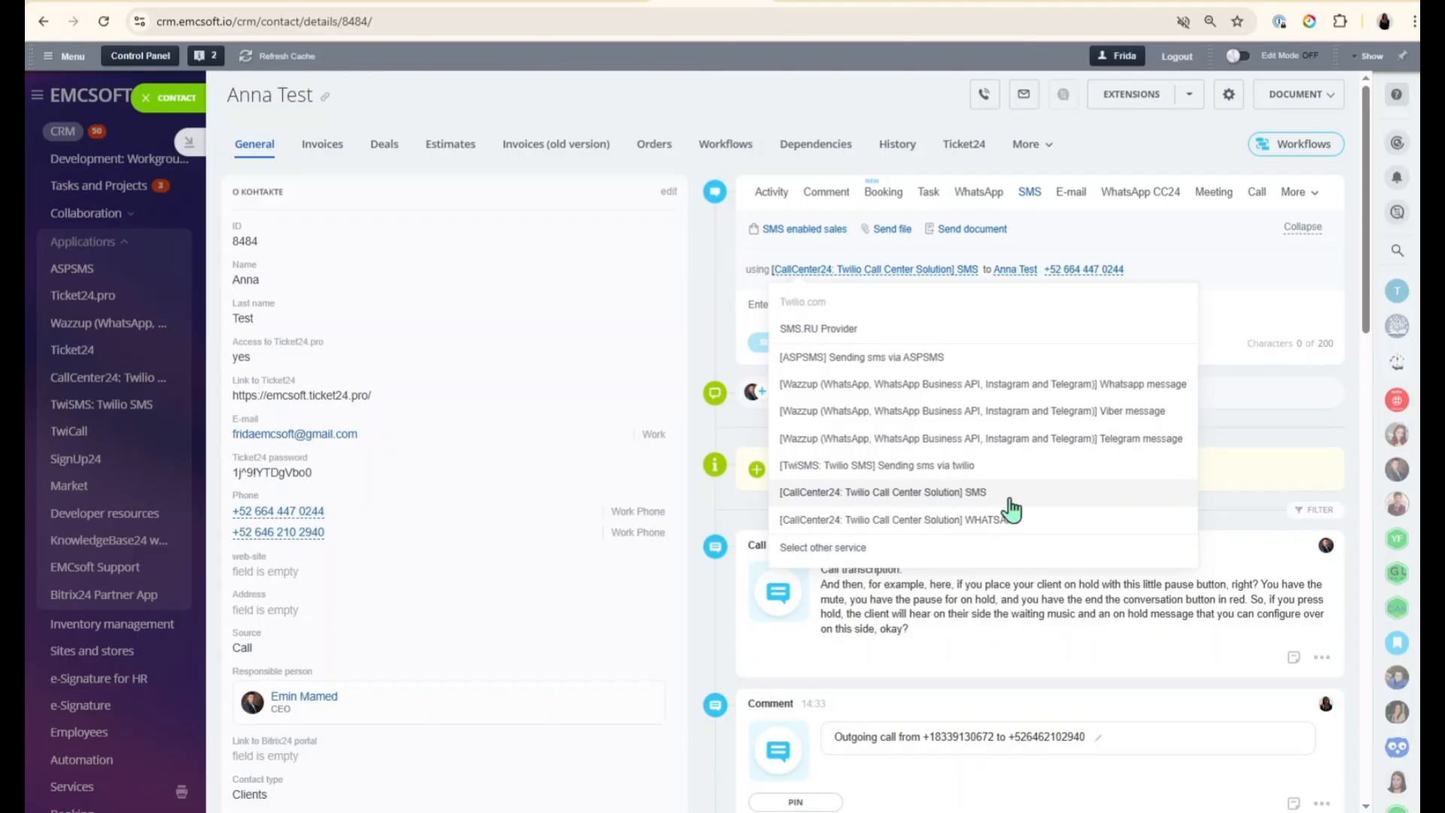
{"action": "left_click", "coordinate": [917, 494]}
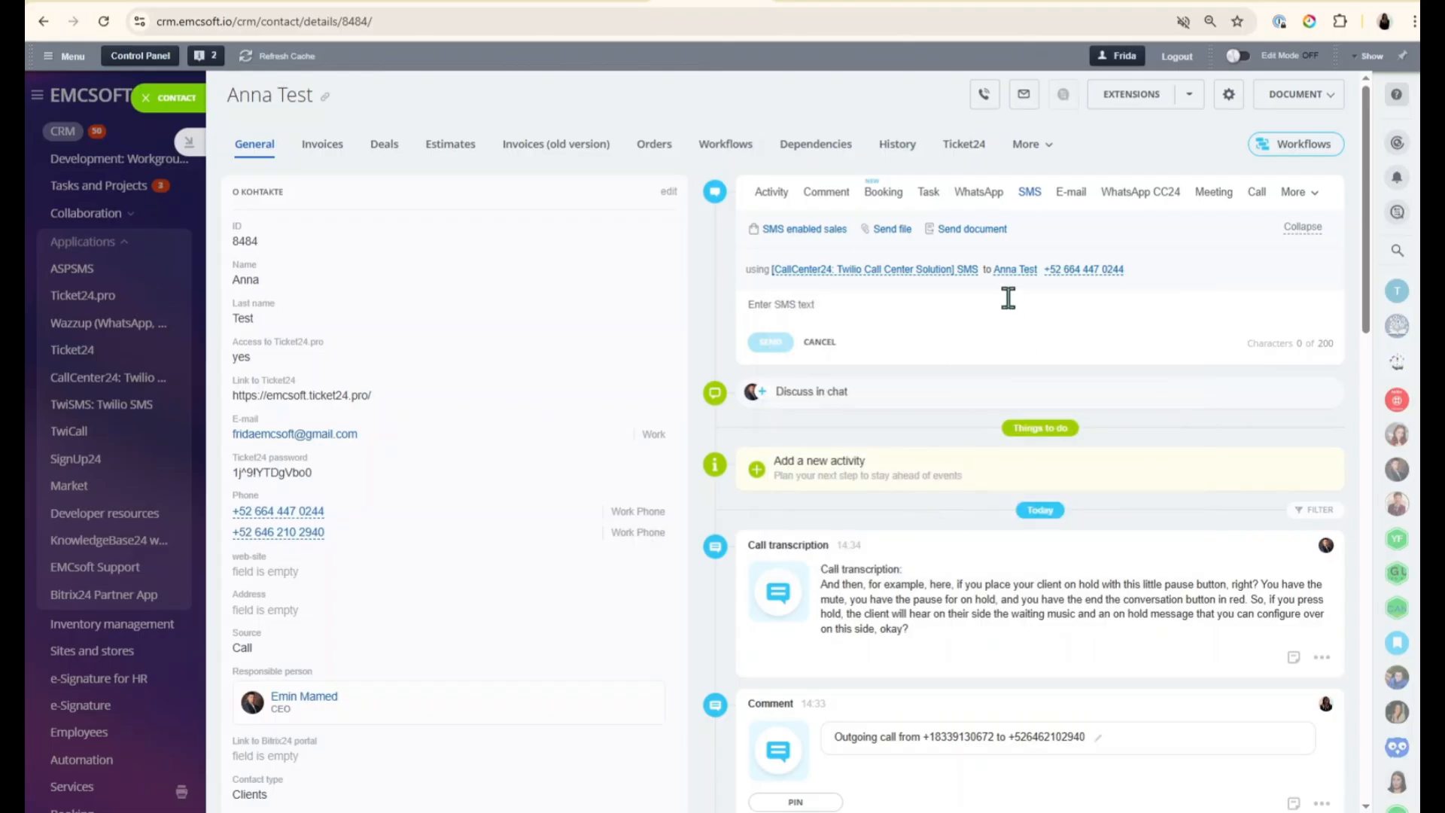
{"action": "left_click", "coordinate": [885, 273]}
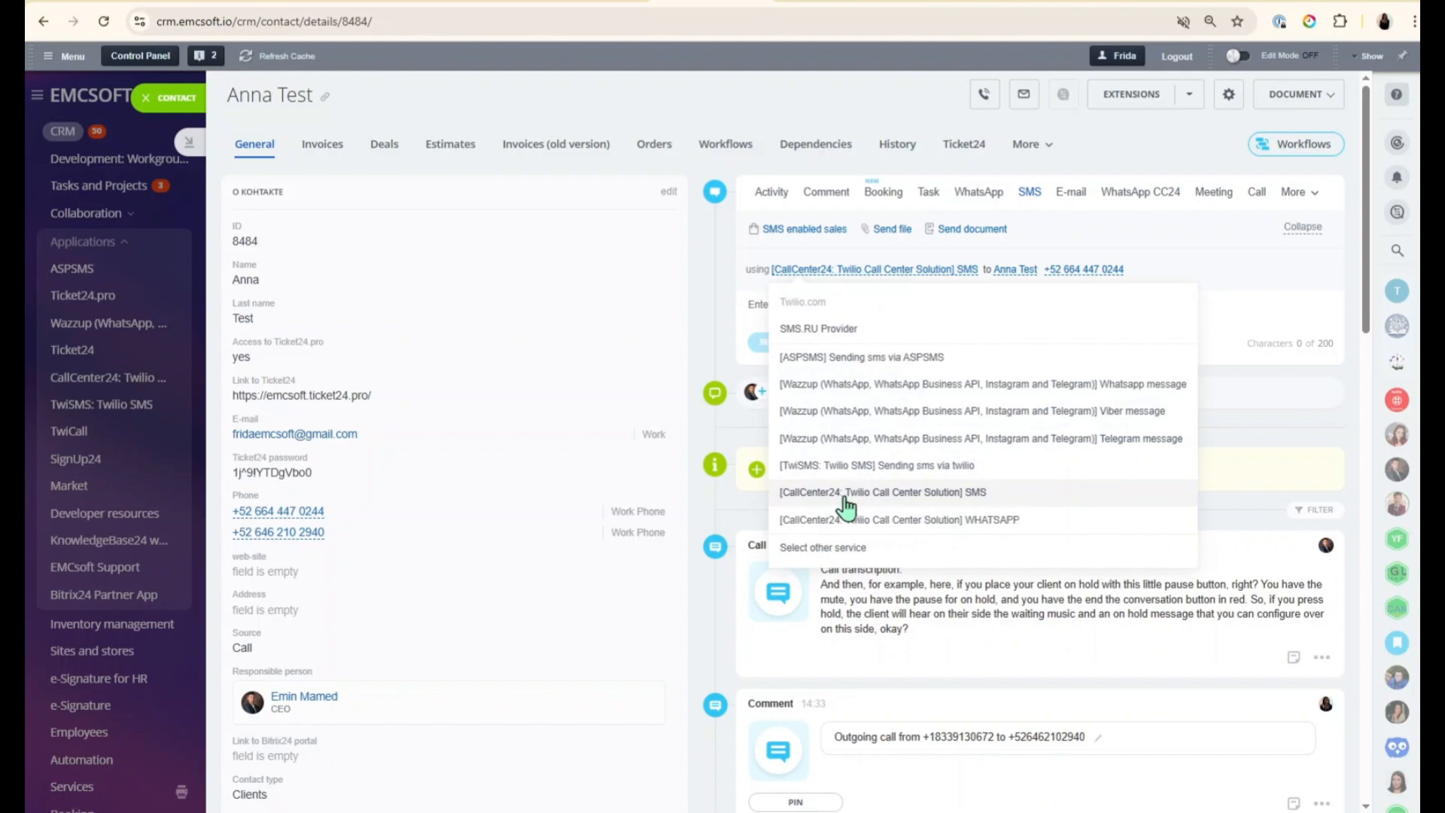
{"action": "left_click", "coordinate": [964, 493]}
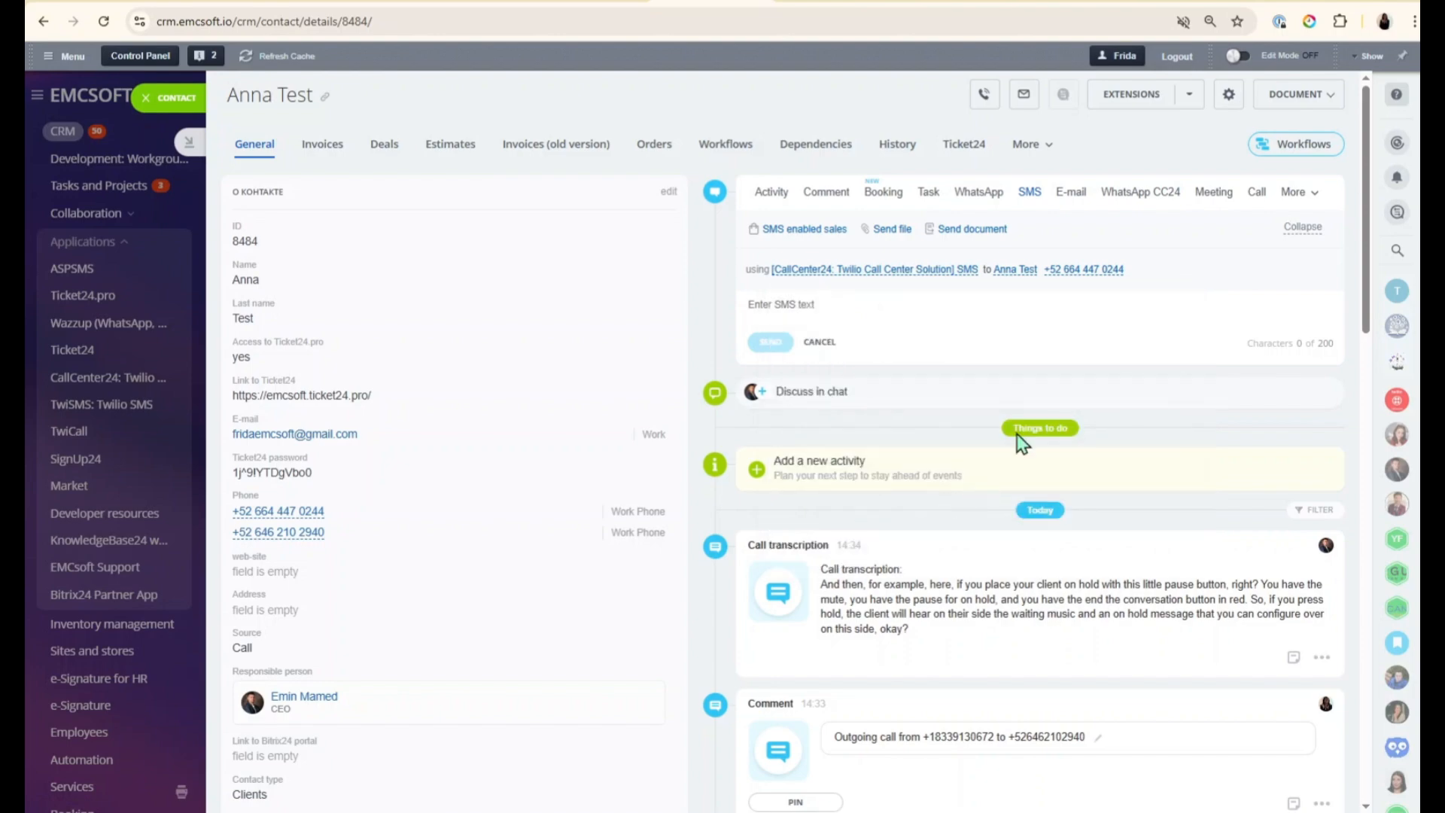
Check the contact's phone numbers available as SMS recipient and send the message "Test Outgoing :)" to the preselected one.
{"action": "left_click", "coordinate": [1103, 271]}
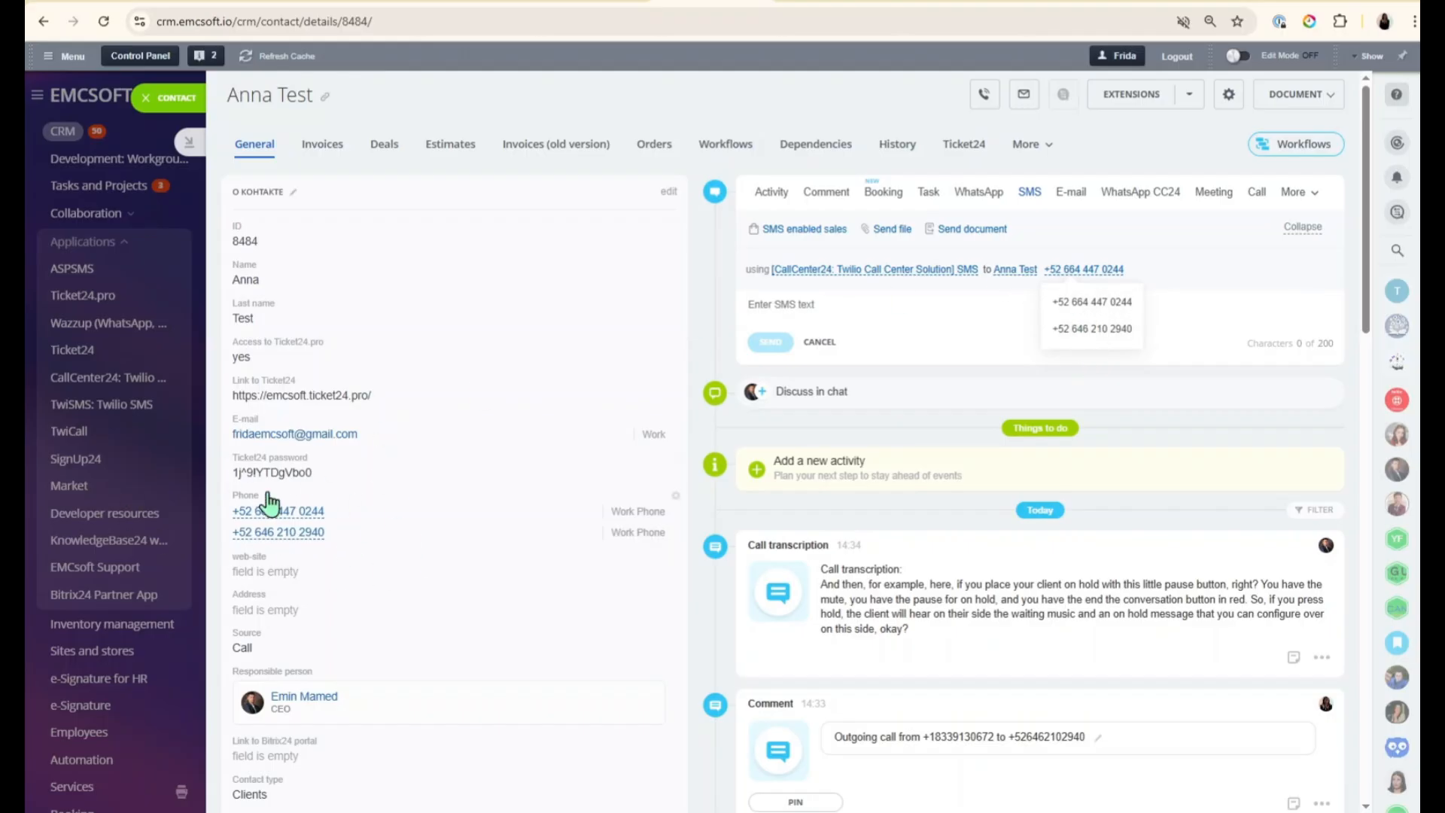
{"action": "left_click", "coordinate": [805, 320]}
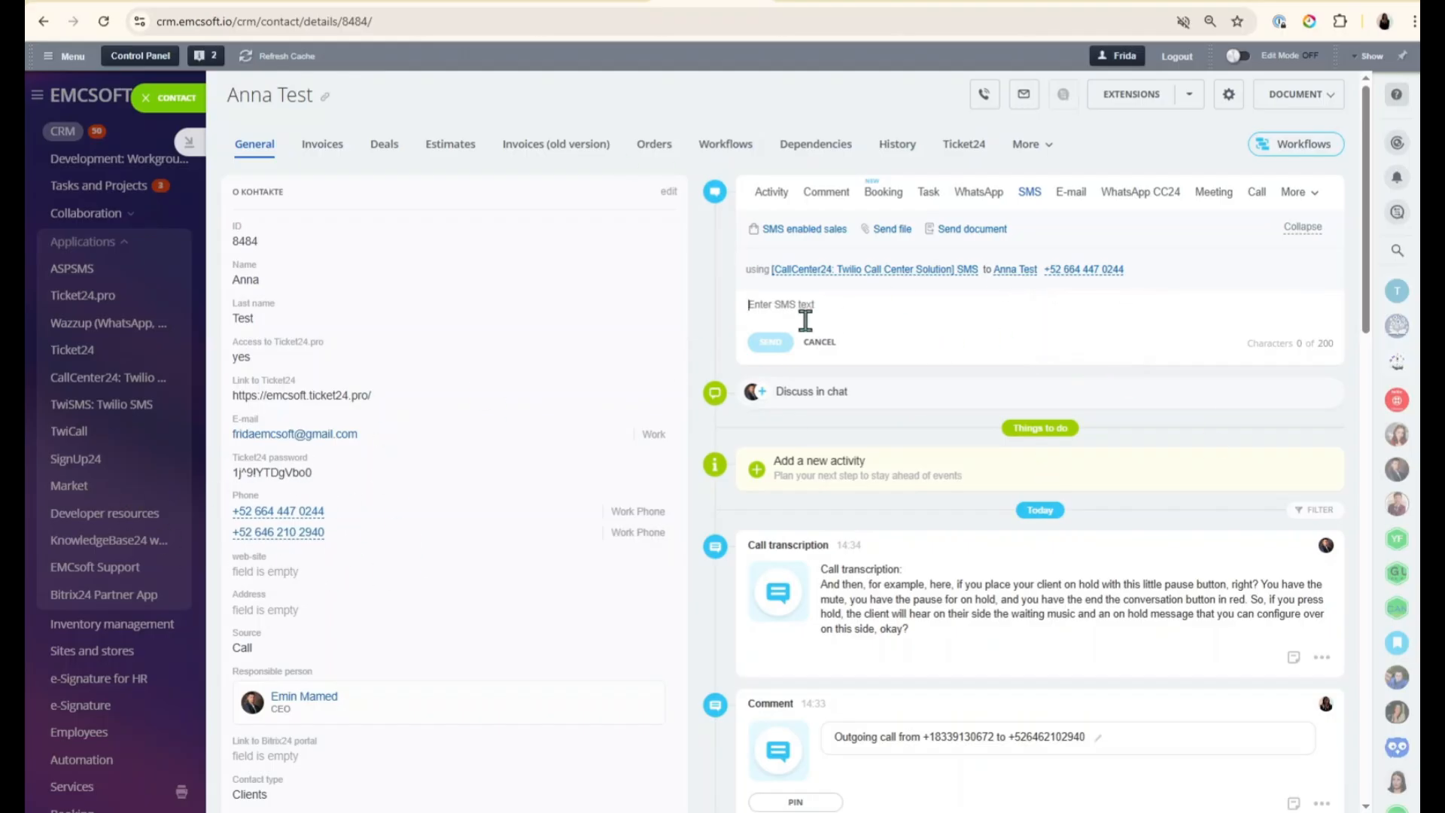
{"action": "type", "text": "Test Outgoing :)"}
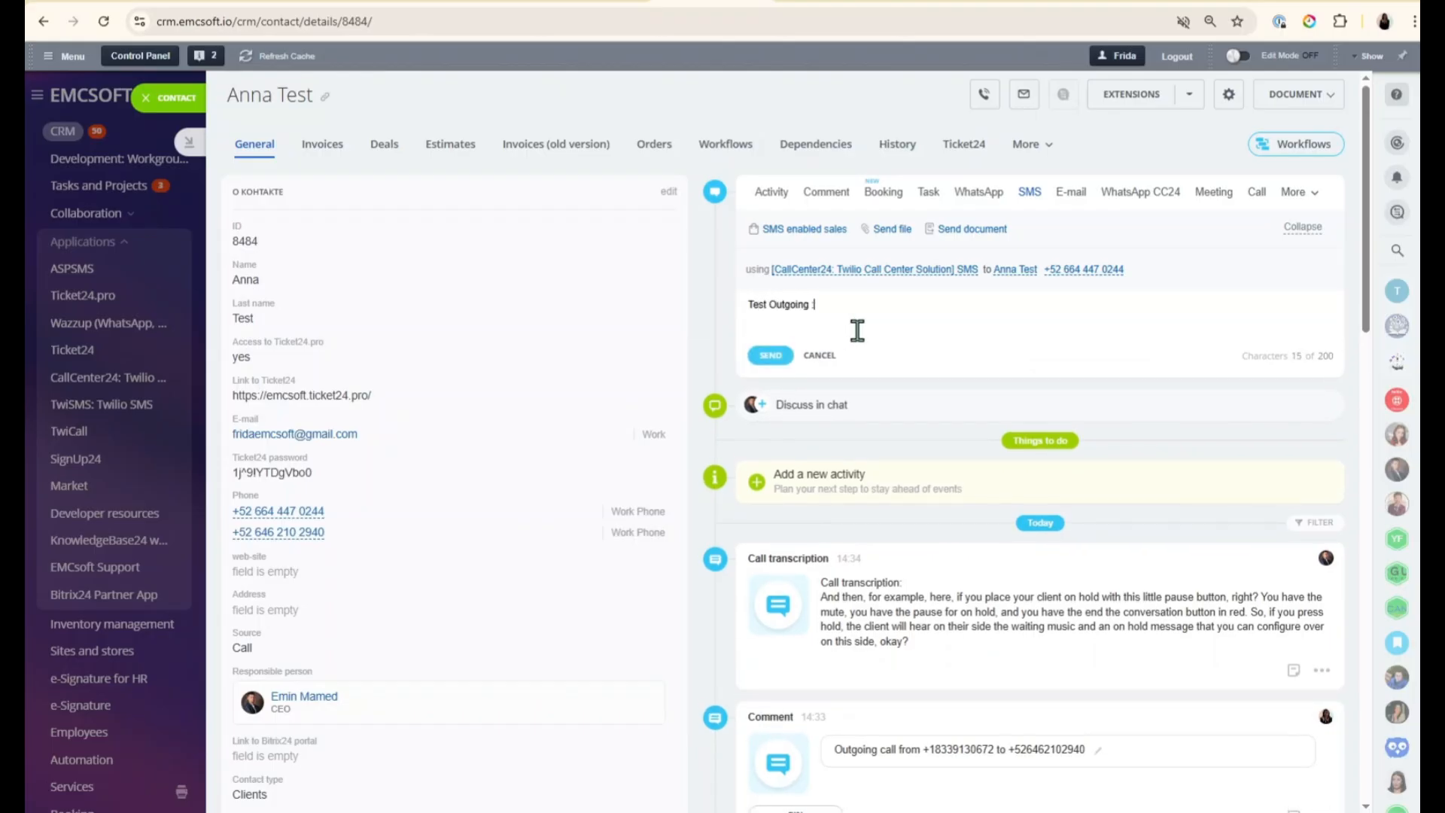
{"action": "left_click", "coordinate": [768, 357]}
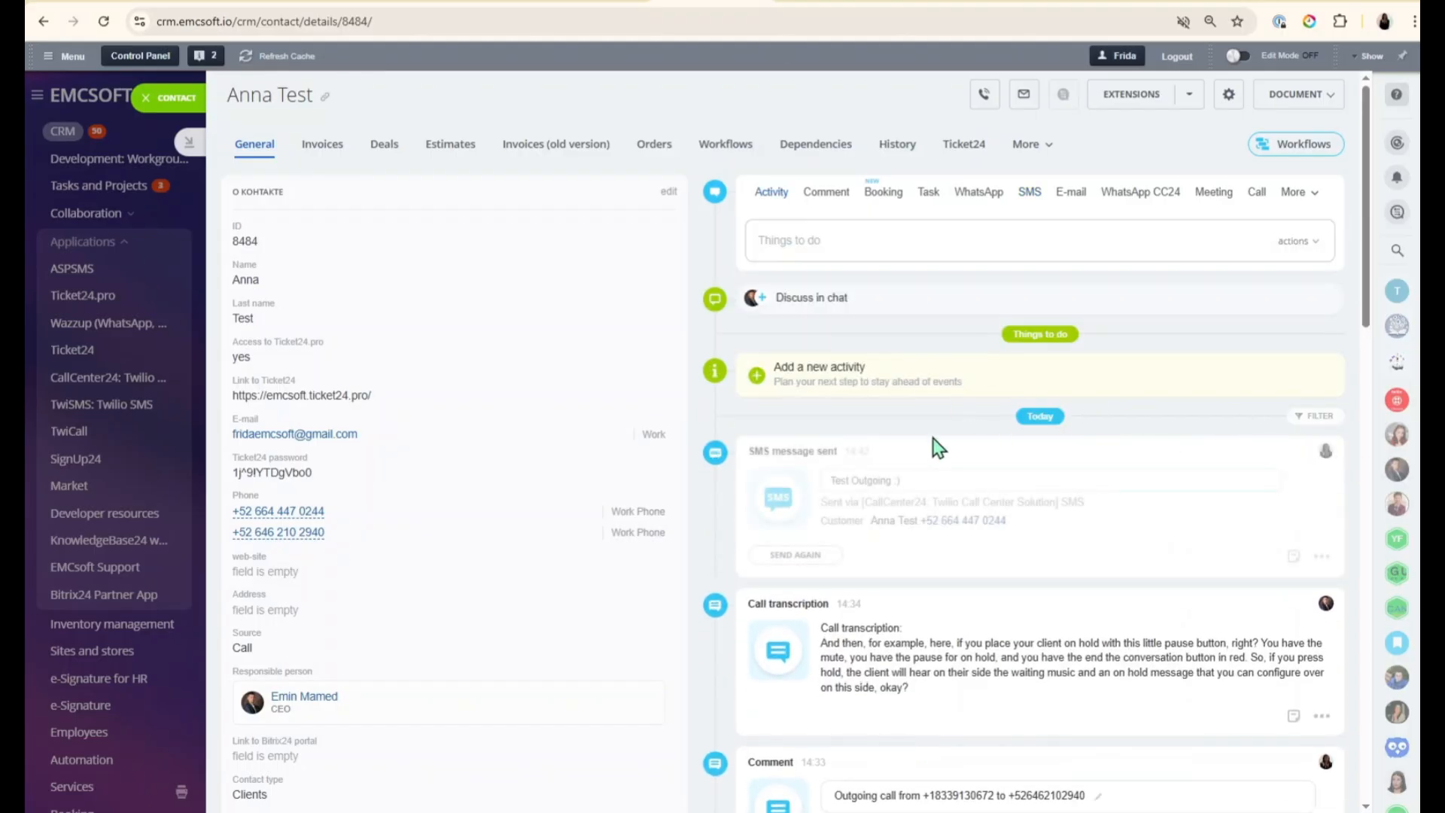
Examine the sent, delivered and incoming SMS entries and the customer chat card in the contact's timeline.
{"action": "scroll", "coordinate": [909, 482], "scroll_direction": "down", "scroll_amount": 2}
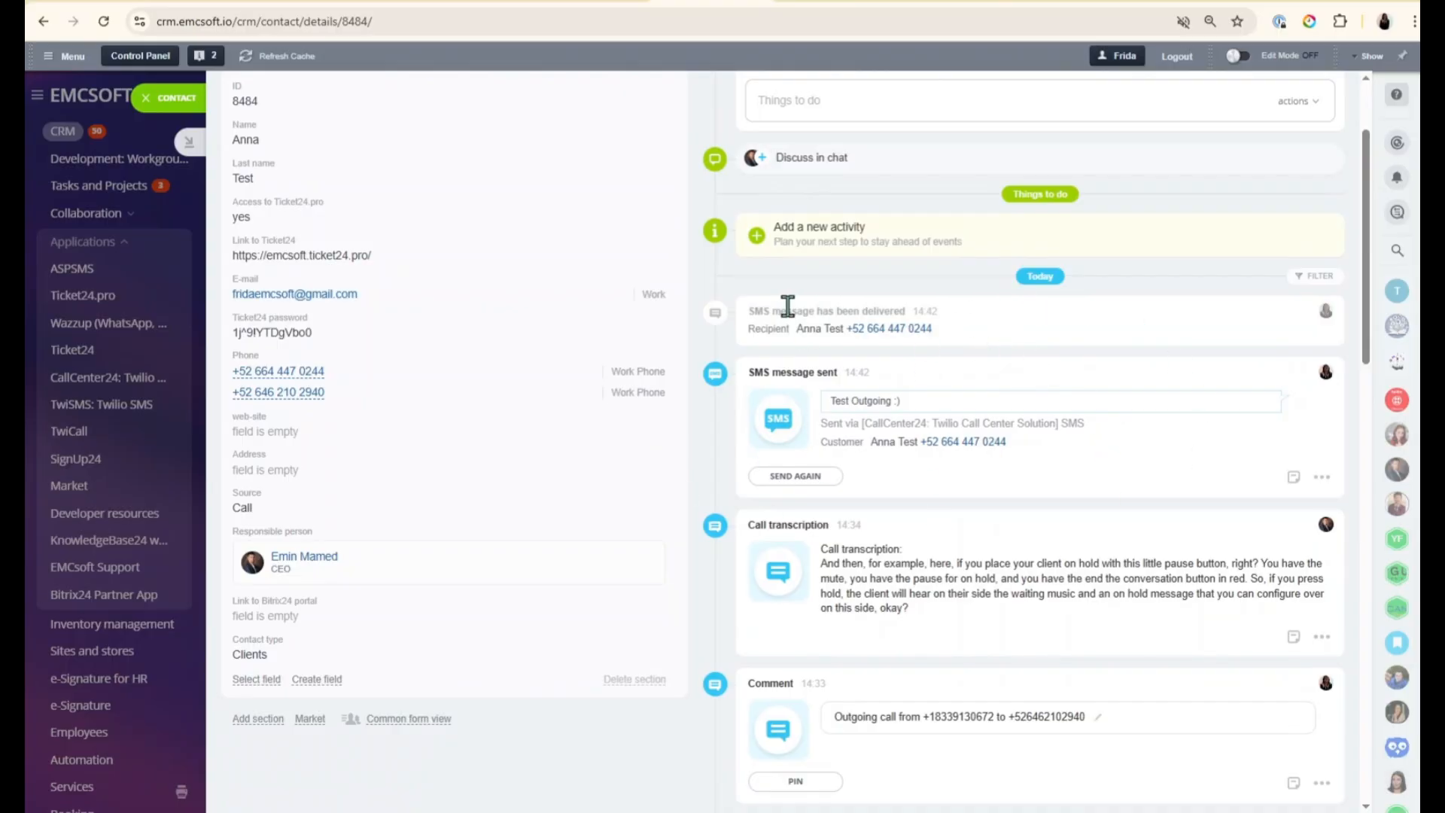
{"action": "left_click_drag", "start_coordinate": [785, 309], "coordinate": [992, 331]}
{"action": "left_click", "coordinate": [1056, 375]}
{"action": "scroll", "coordinate": [855, 410], "scroll_direction": "up", "scroll_amount": 2}
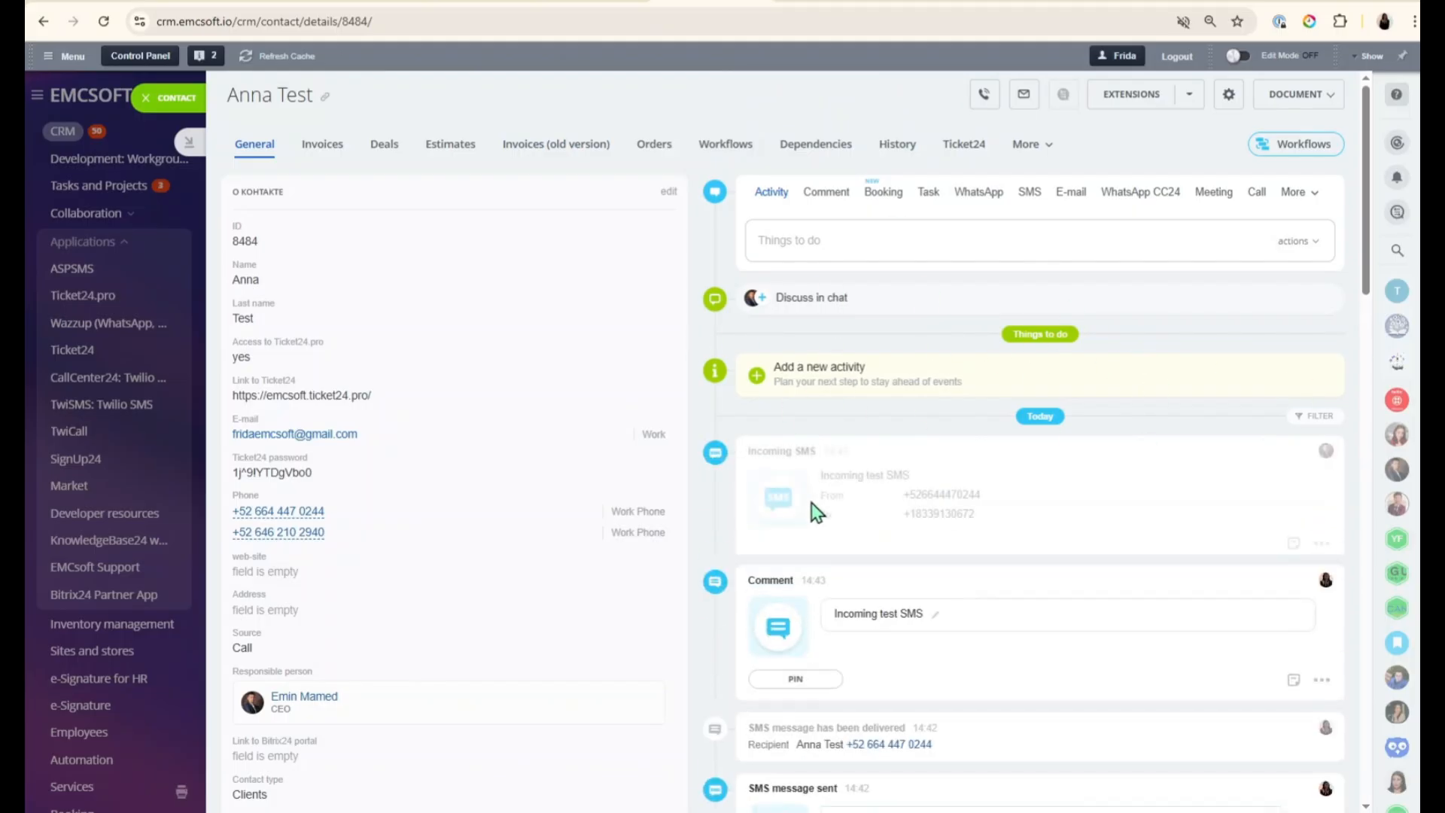
{"action": "scroll", "coordinate": [962, 565], "scroll_direction": "down", "scroll_amount": 2}
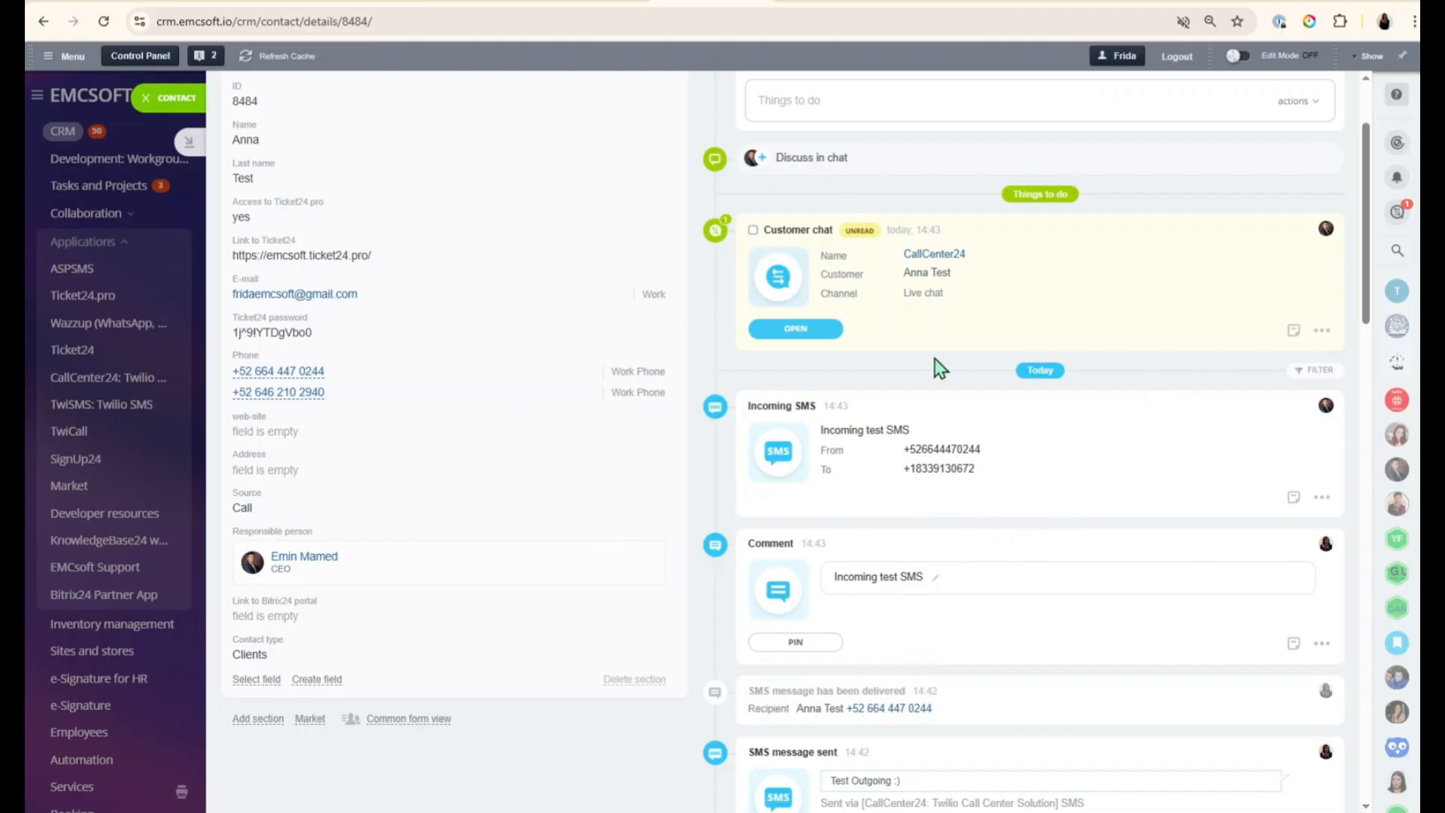
{"action": "scroll", "coordinate": [913, 346], "scroll_direction": "up", "scroll_amount": 3}
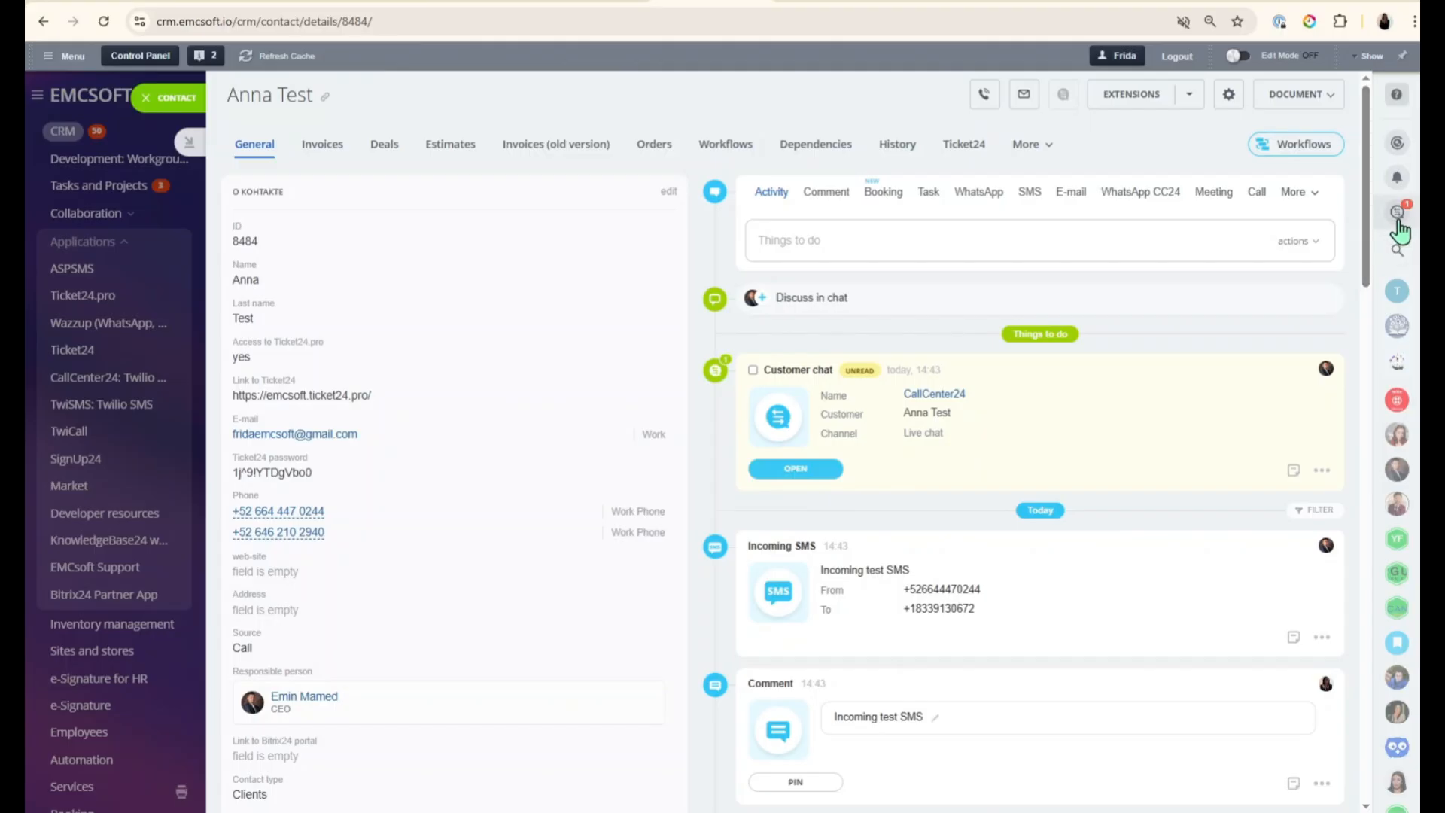
Open the CallCenter24 customer chat and attach the callcenter24 image from the computer's EMCSOFT folder.
{"action": "left_click", "coordinate": [808, 482]}
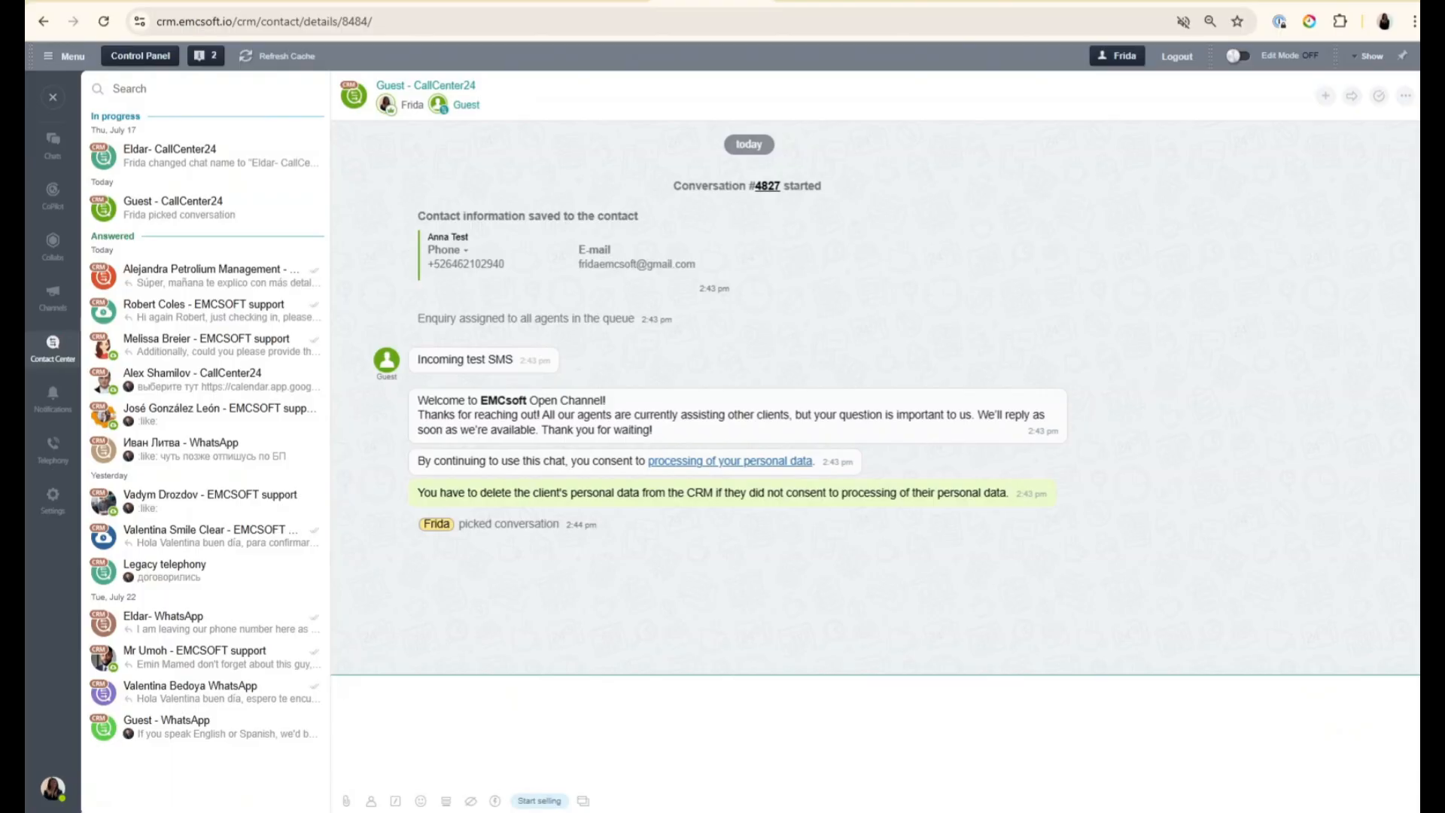
{"action": "left_click", "coordinate": [347, 801]}
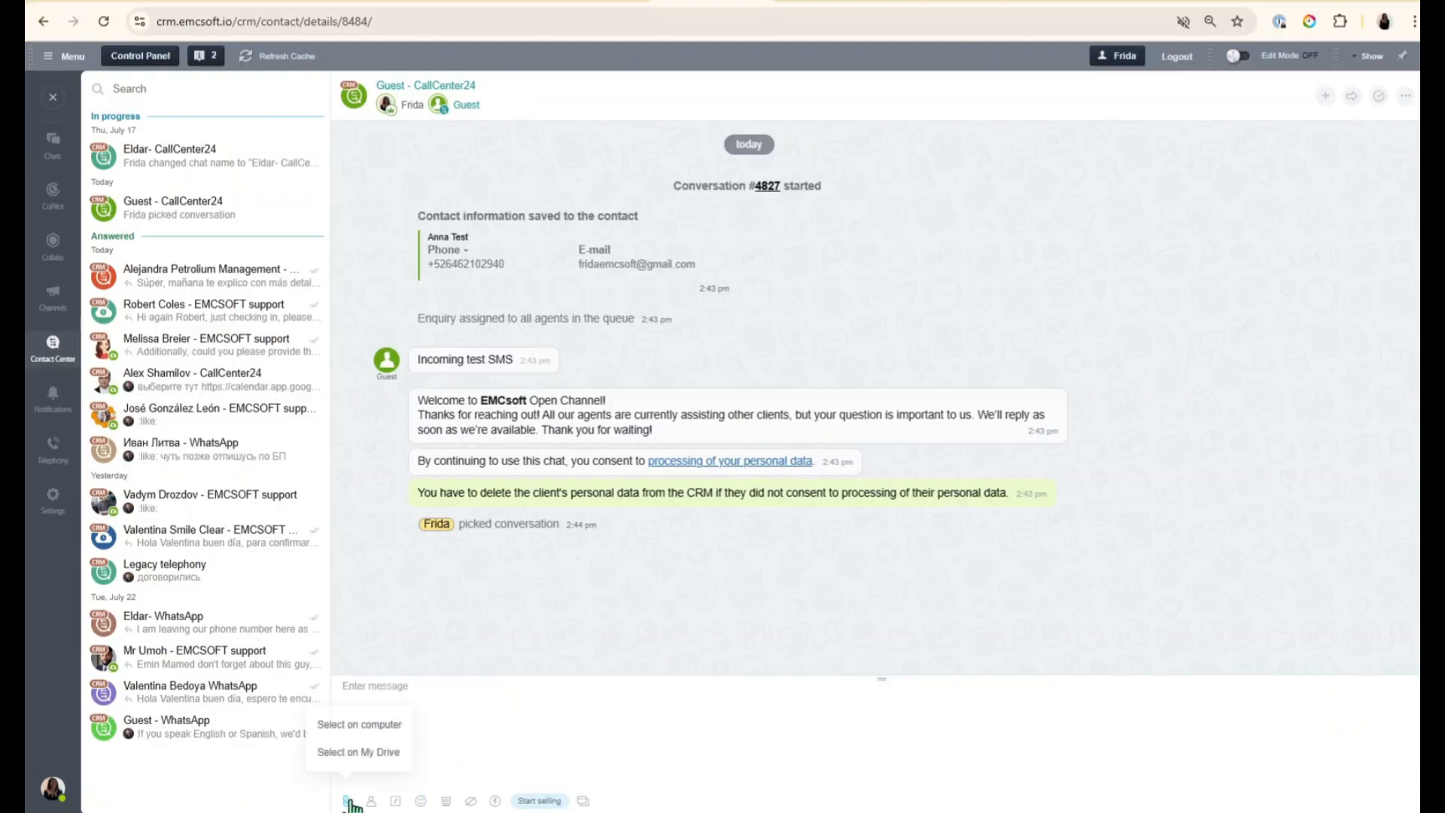
{"action": "left_click", "coordinate": [365, 737]}
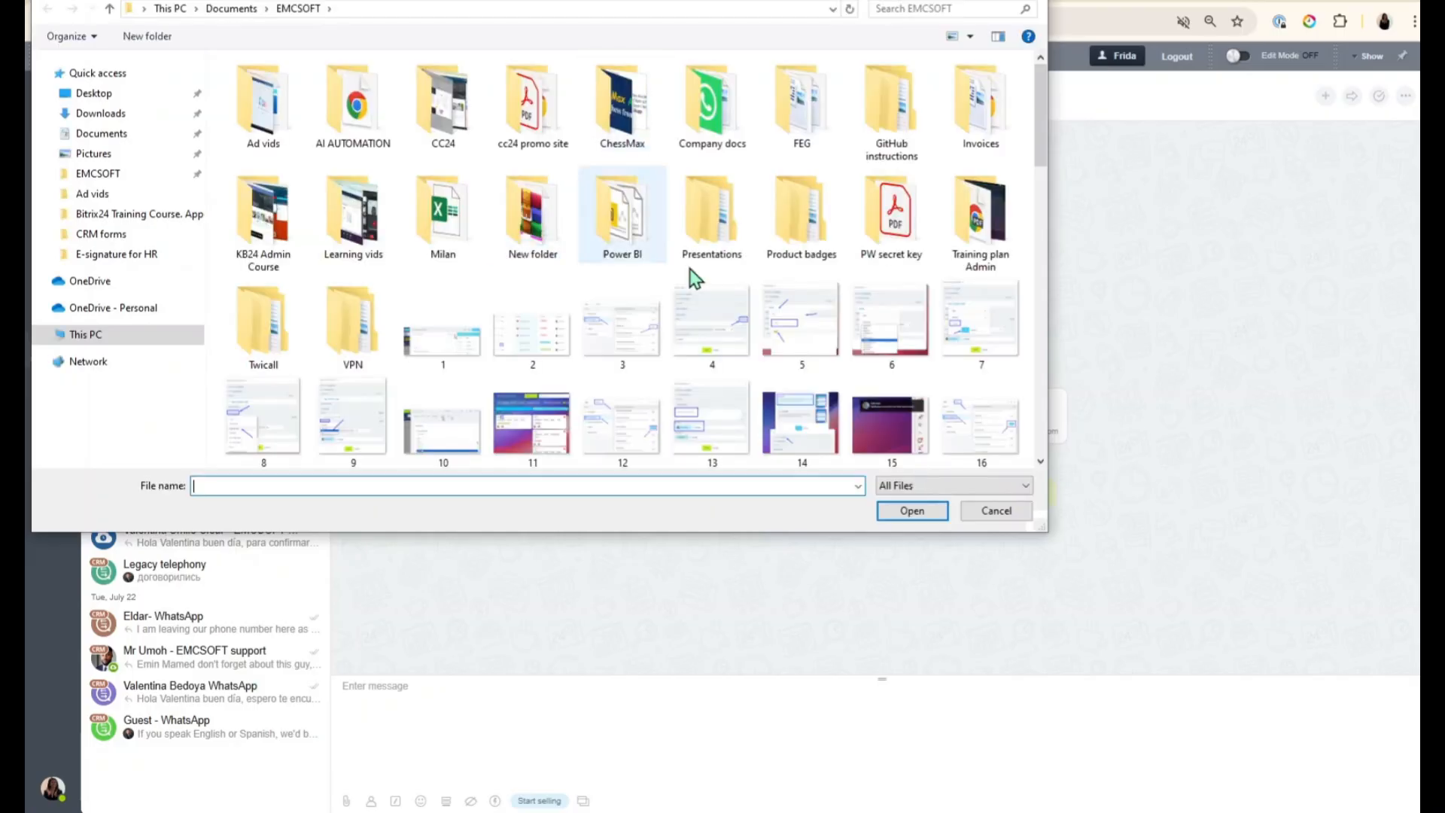
{"action": "scroll", "coordinate": [694, 278], "scroll_direction": "down", "scroll_amount": 15}
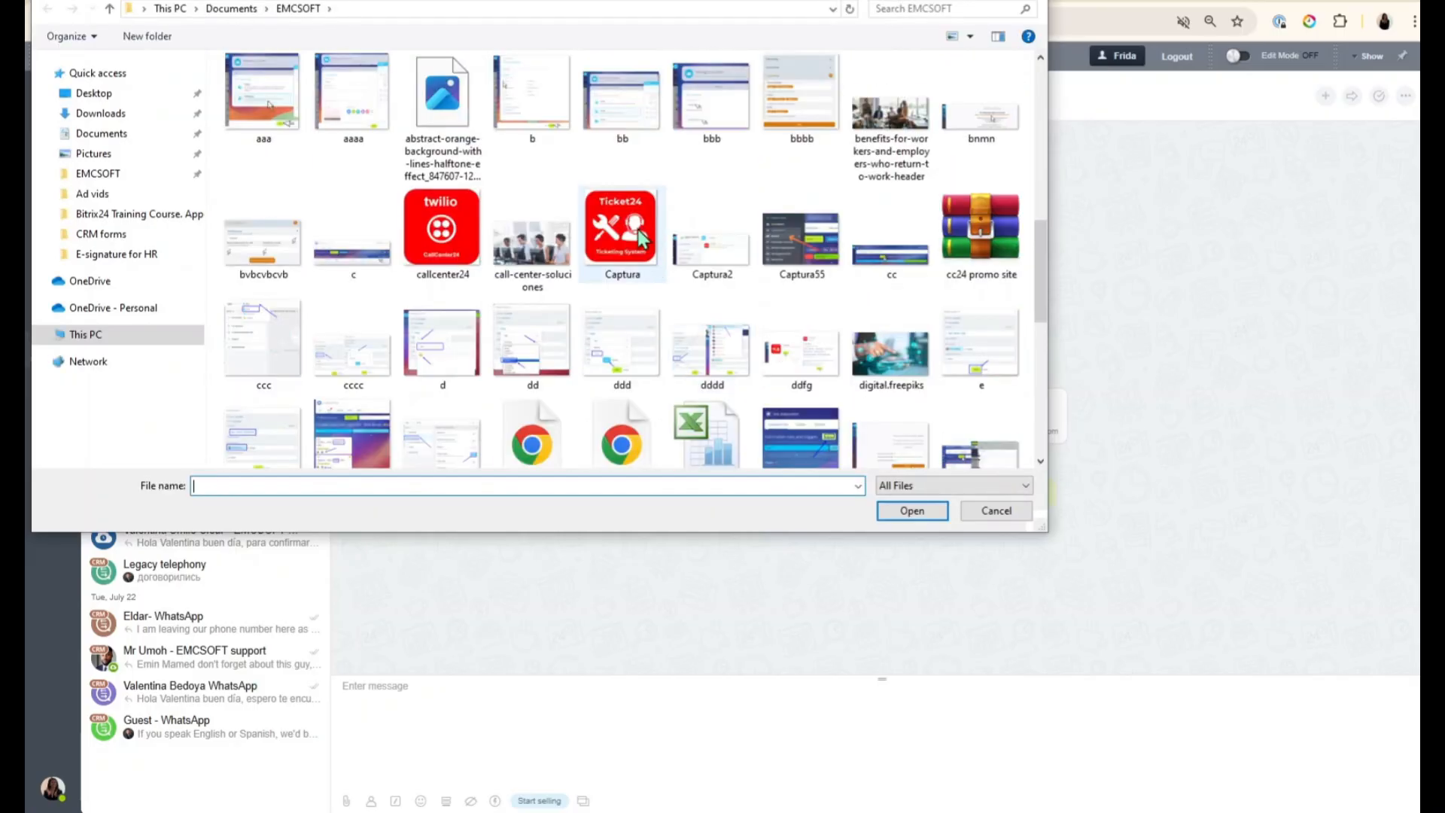
{"action": "double_click", "coordinate": [443, 228]}
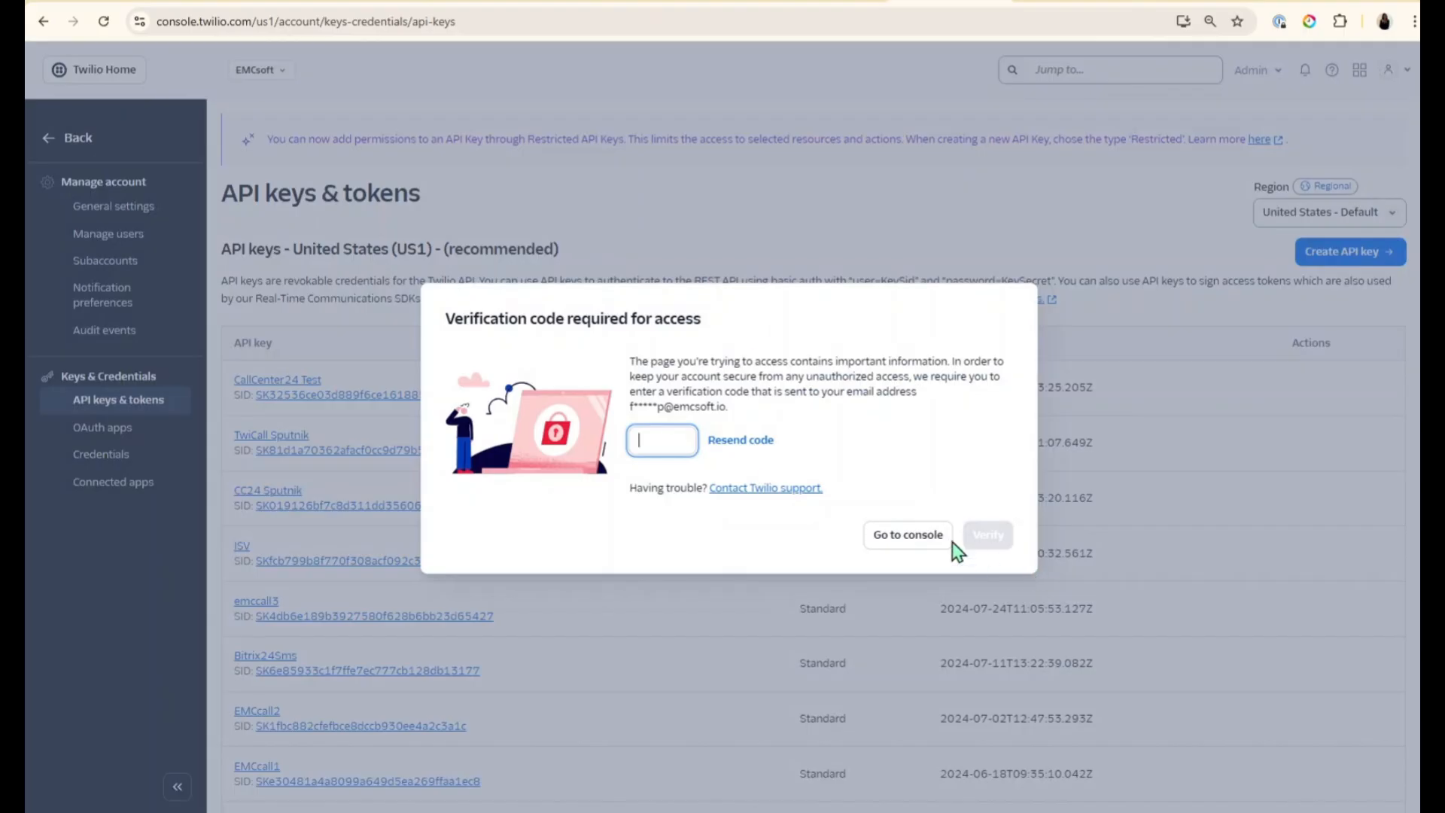
In the Twilio console, leave the API keys verification prompt for the dashboard and pin the Voice product to the sidebar.
{"action": "left_click", "coordinate": [900, 536]}
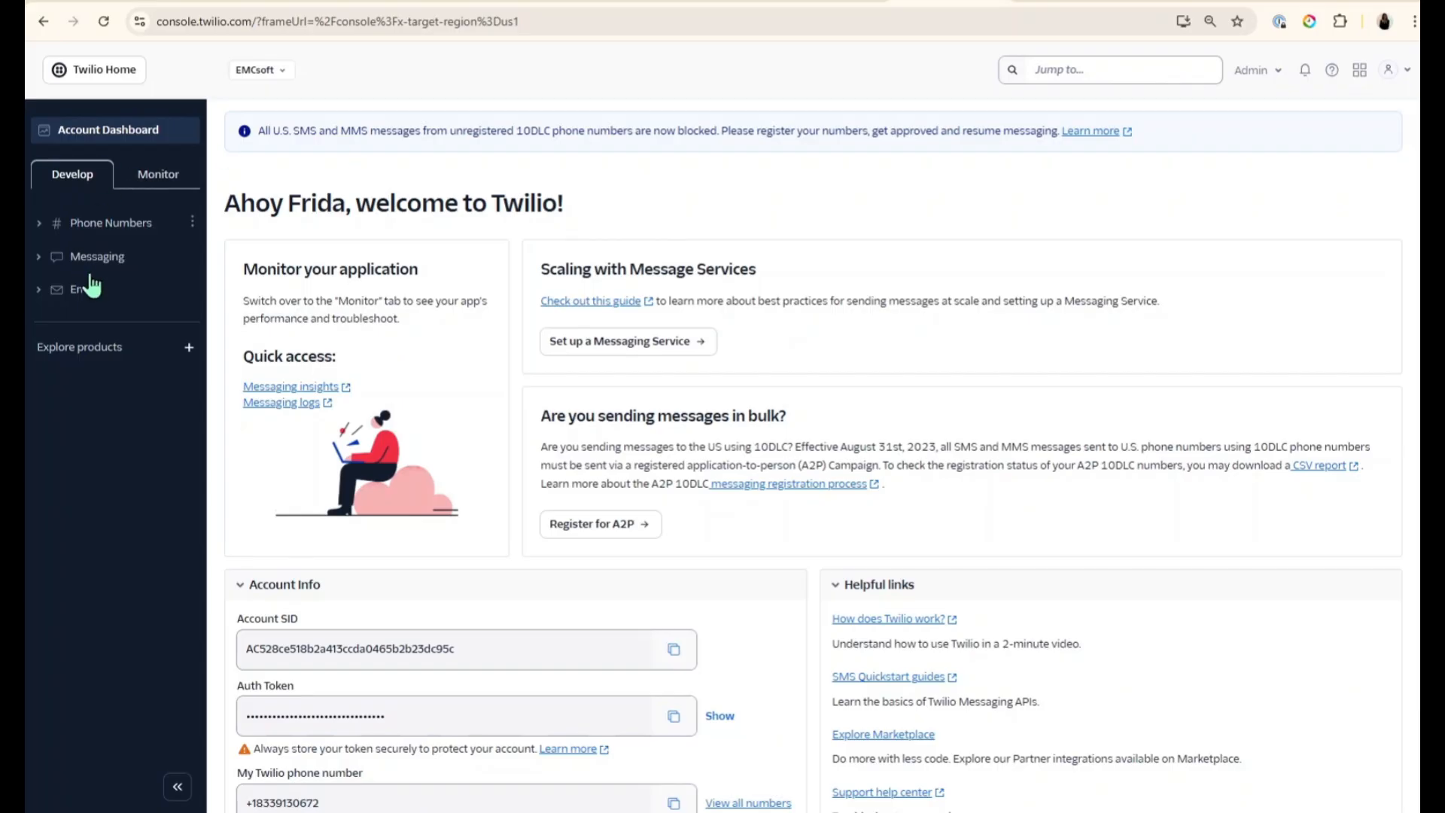
{"action": "left_click", "coordinate": [188, 352]}
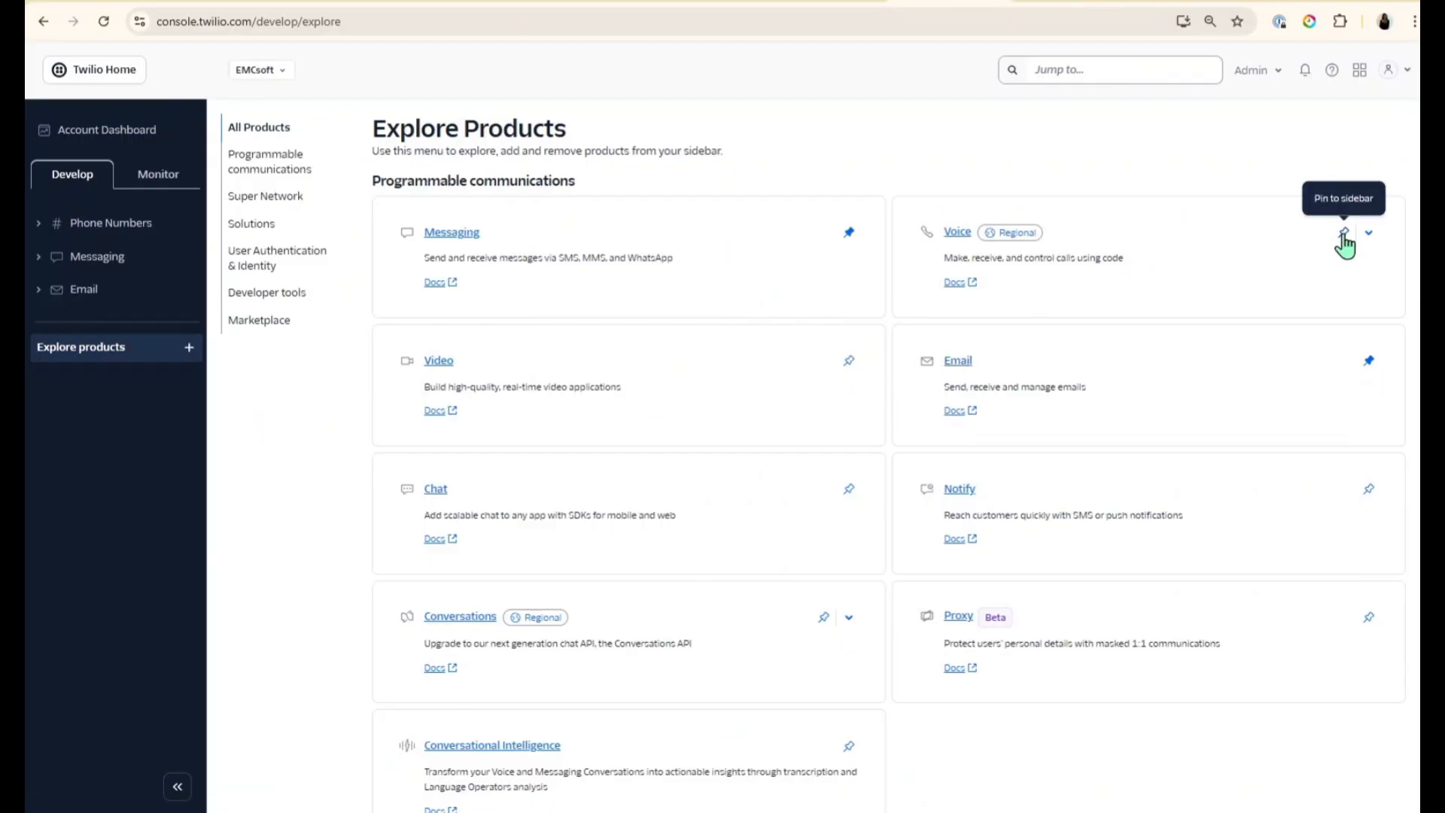
{"action": "left_click", "coordinate": [1344, 234]}
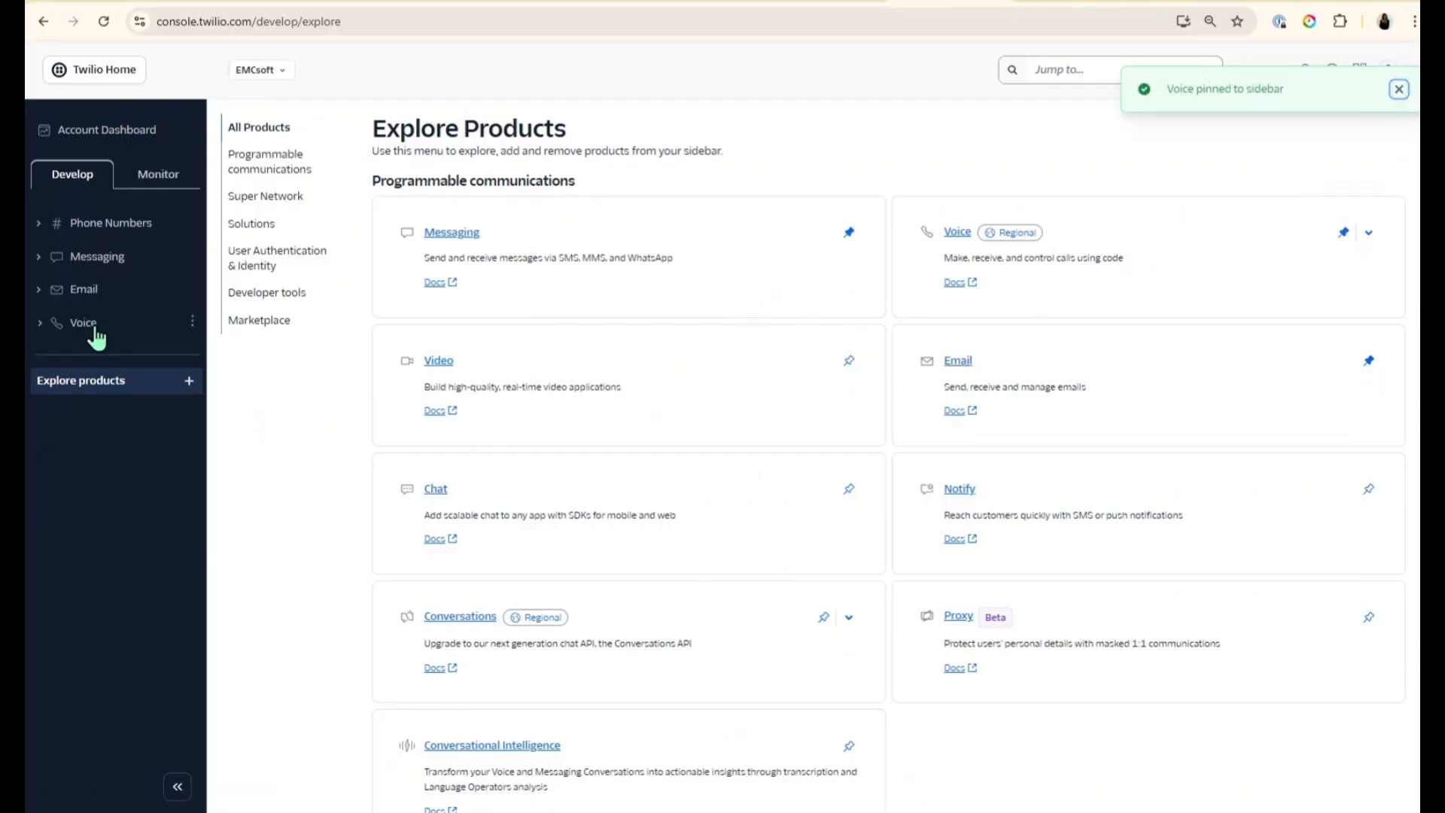
Open the general Voice settings and save them with HTTP Basic Authentication for media access set to Disabled.
{"action": "left_click", "coordinate": [85, 324]}
{"action": "left_click", "coordinate": [93, 432]}
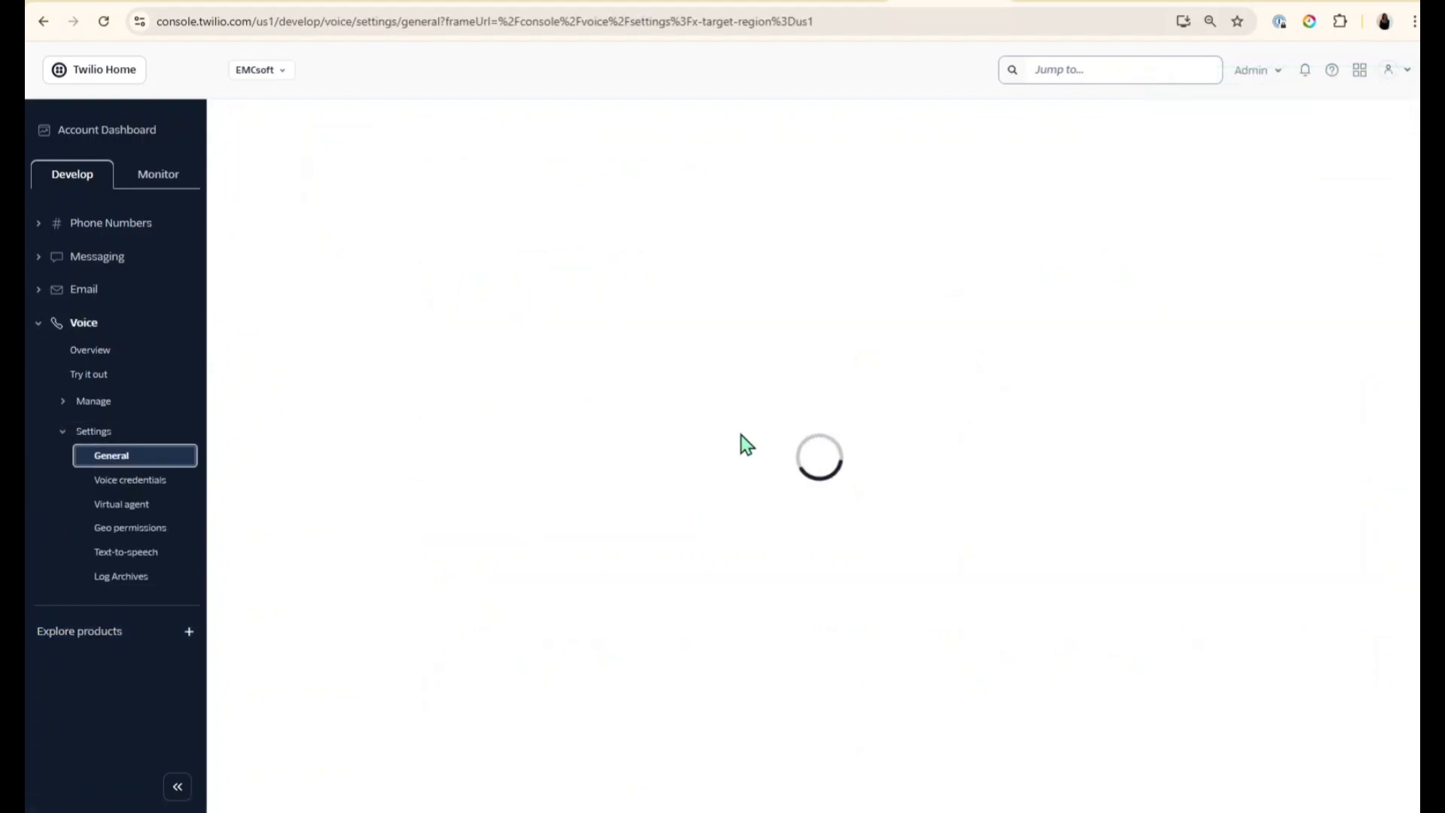
{"action": "scroll", "coordinate": [614, 385], "scroll_direction": "down", "scroll_amount": 5}
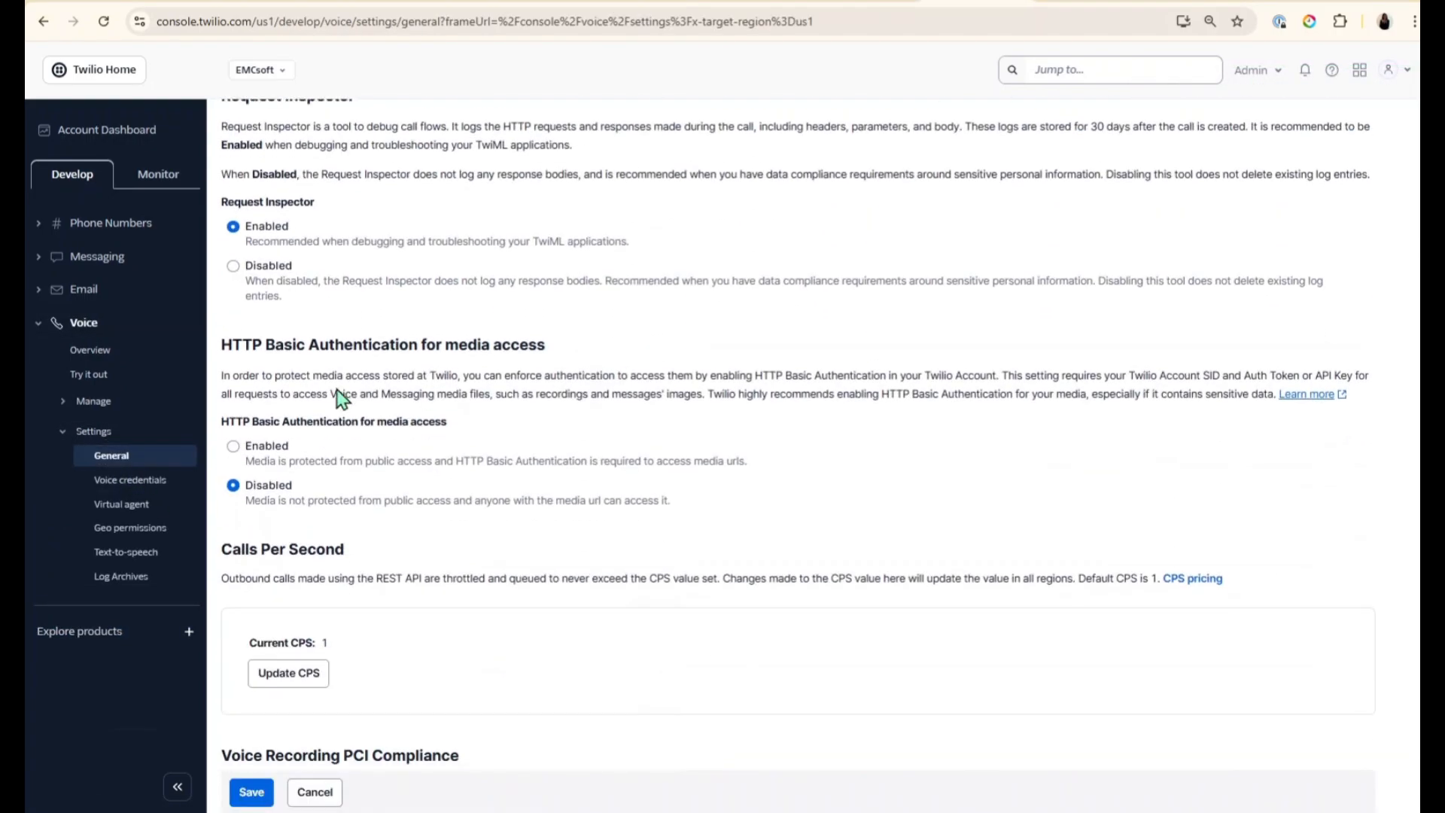
{"action": "left_click_drag", "start_coordinate": [221, 347], "coordinate": [543, 345]}
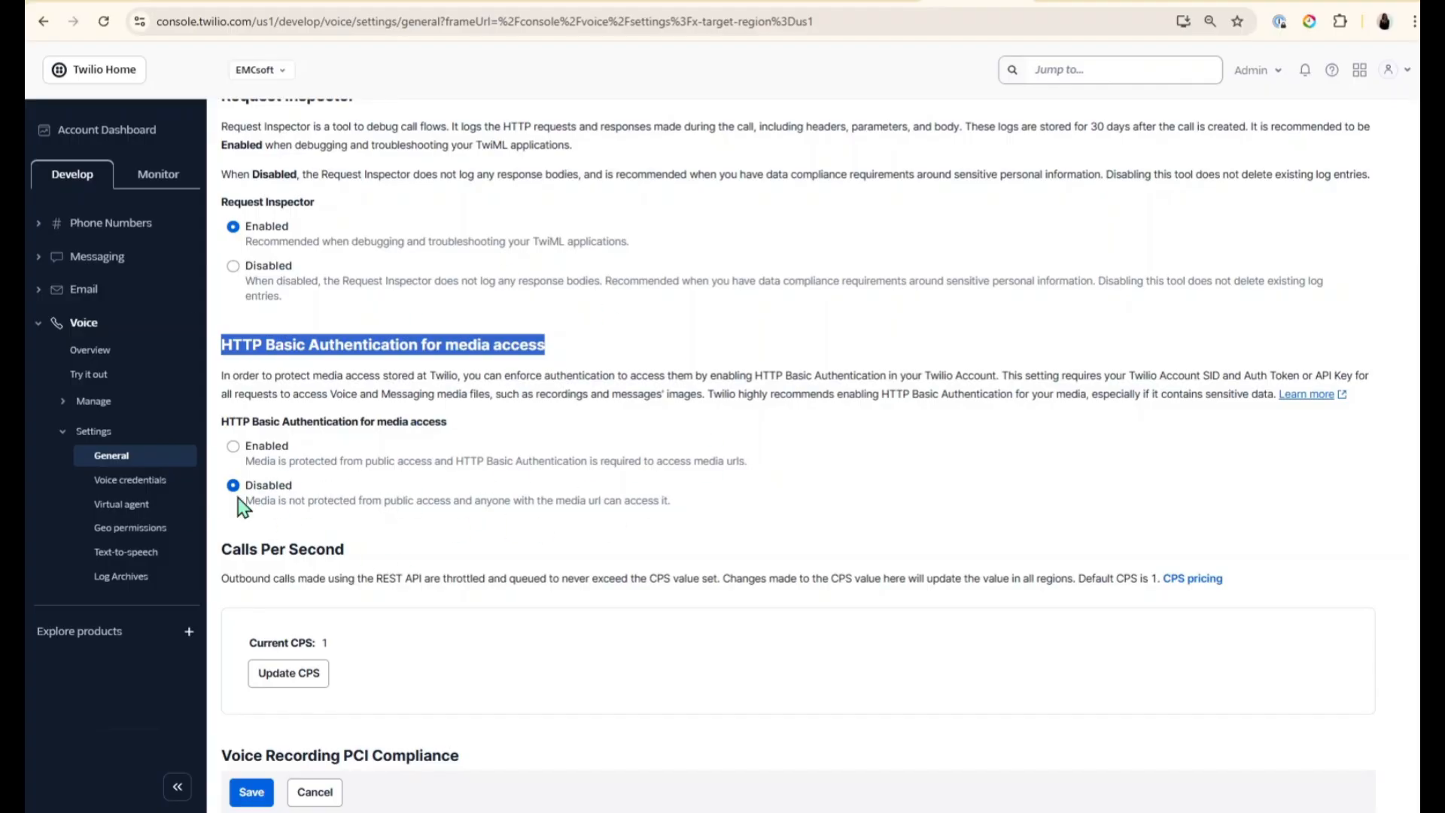
{"action": "left_click", "coordinate": [251, 792]}
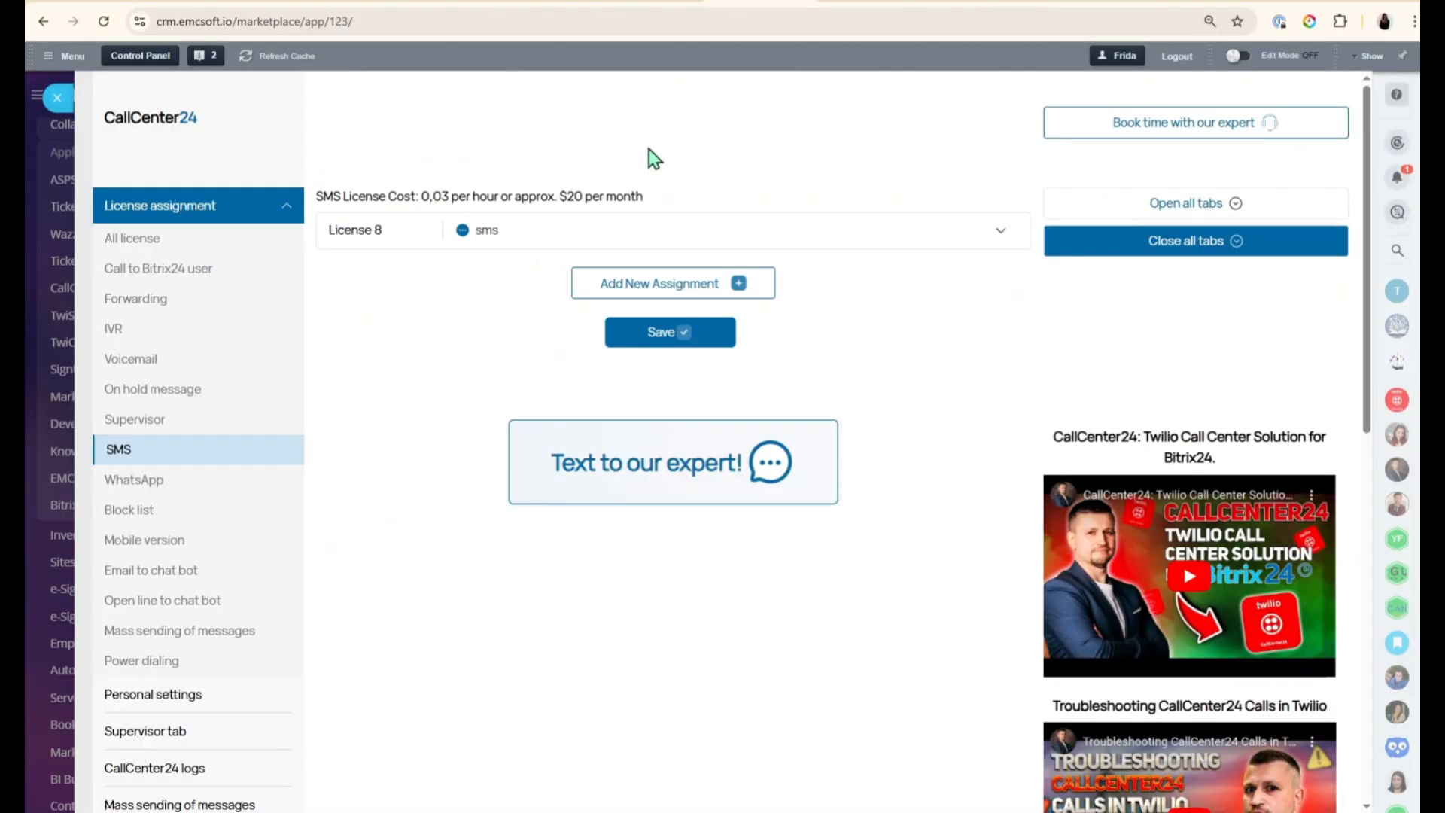
In CallCenter24, turn off use of the number for all users in the License 8 SMS assignment and add three more responsible person fields.
{"action": "left_click", "coordinate": [653, 229]}
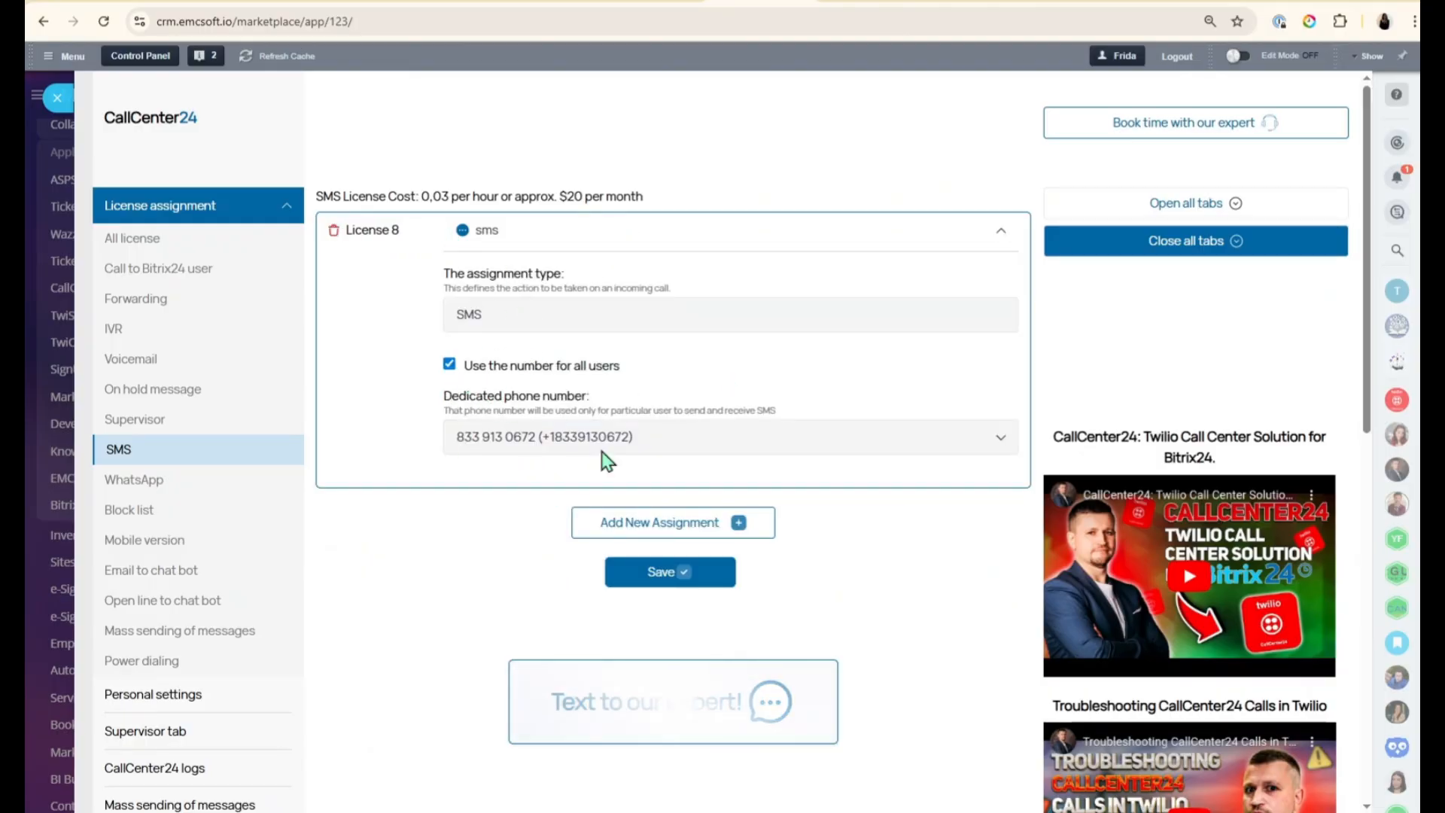
{"action": "left_click", "coordinate": [450, 365]}
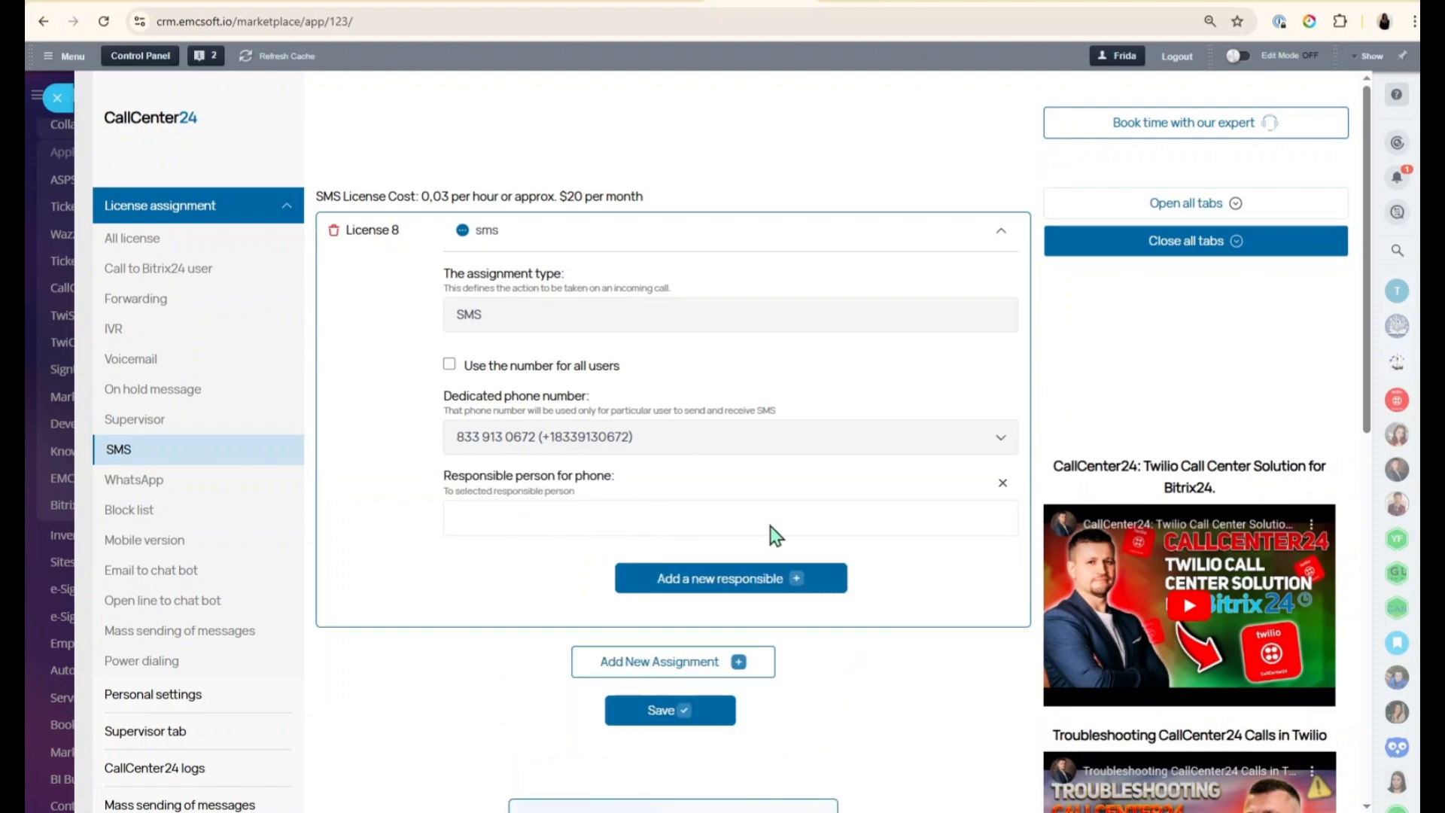
{"action": "left_click", "coordinate": [696, 579]}
{"action": "left_click", "coordinate": [701, 657]}
{"action": "scroll", "coordinate": [696, 640], "scroll_direction": "down", "scroll_amount": 7}
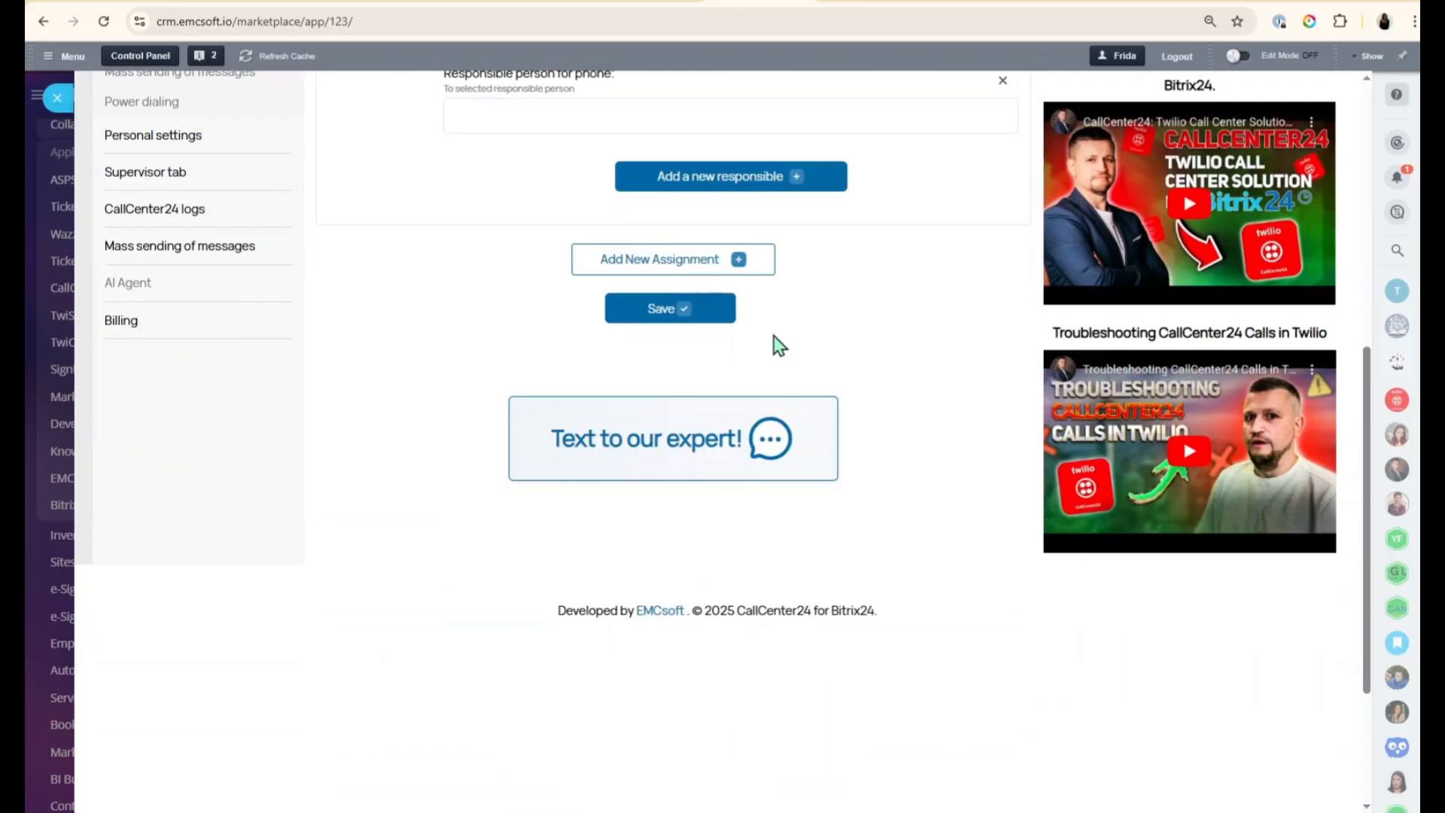
{"action": "scroll", "coordinate": [775, 307], "scroll_direction": "up", "scroll_amount": 3}
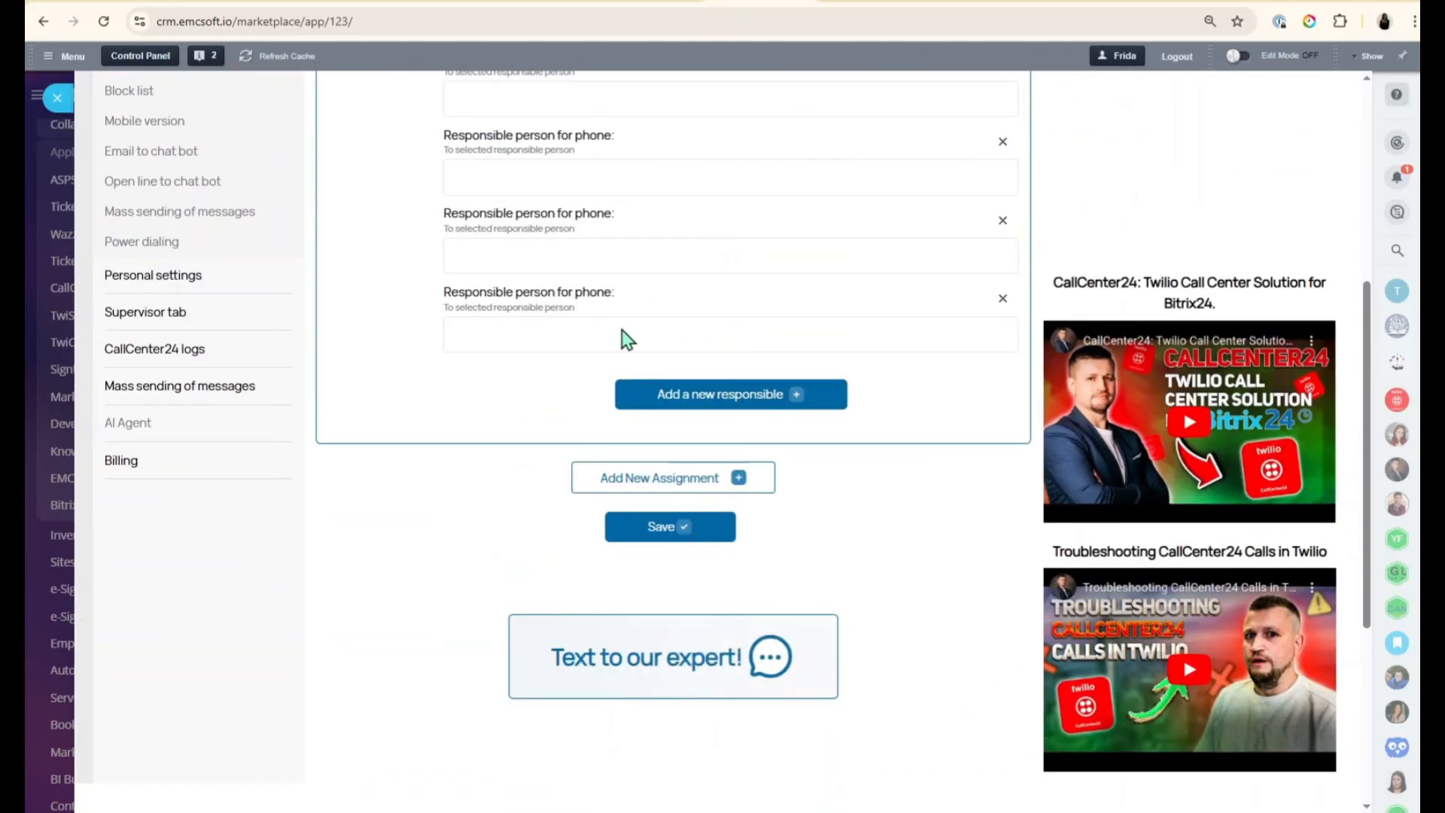
{"action": "scroll", "coordinate": [622, 336], "scroll_direction": "up", "scroll_amount": 2}
{"action": "scroll", "coordinate": [581, 314], "scroll_direction": "up", "scroll_amount": 4}
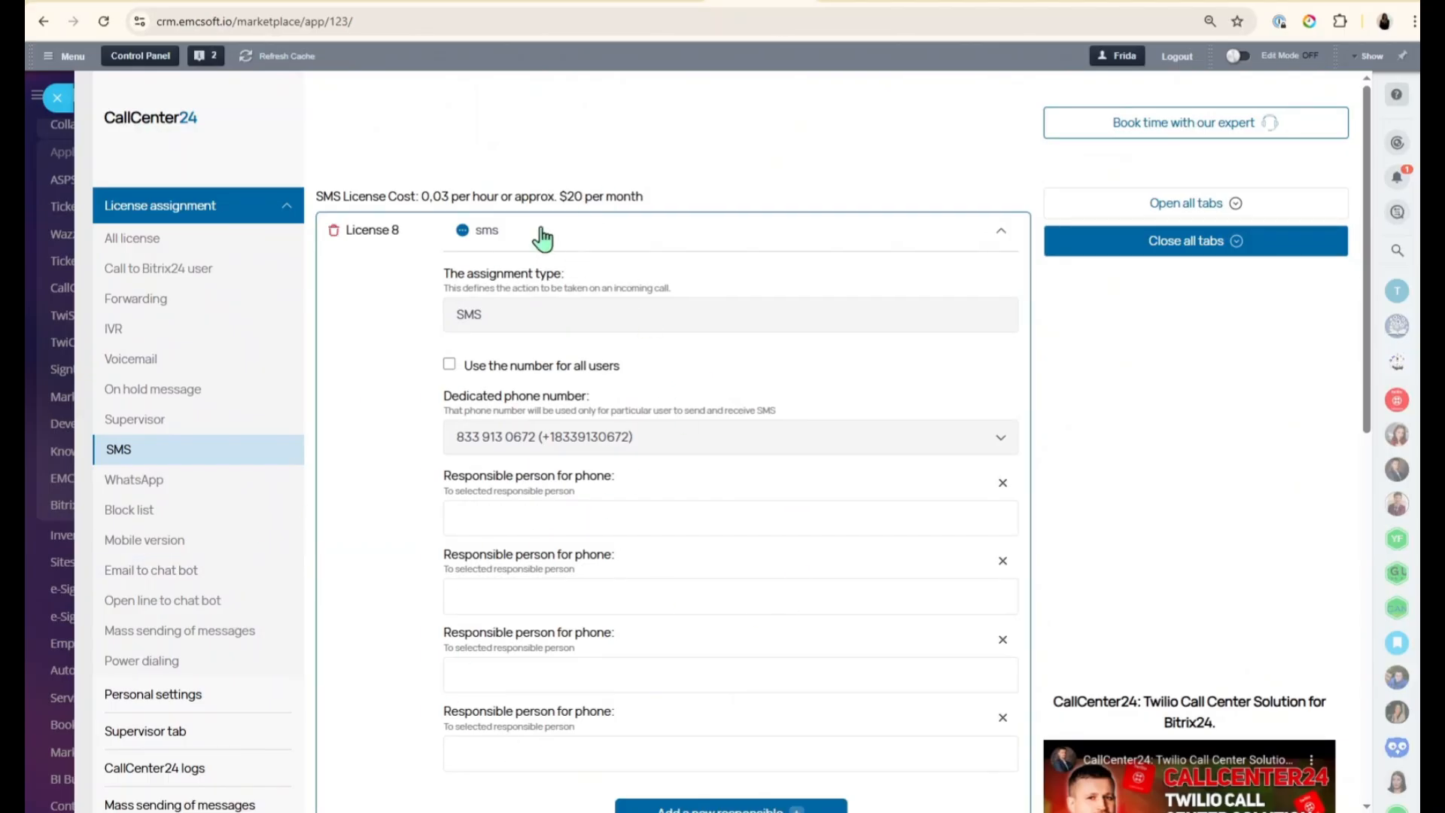
Review the License 4 WhatsApp assignment's options for all or selected users and choose first_message as the default WhatsApp template.
{"action": "left_click", "coordinate": [161, 487]}
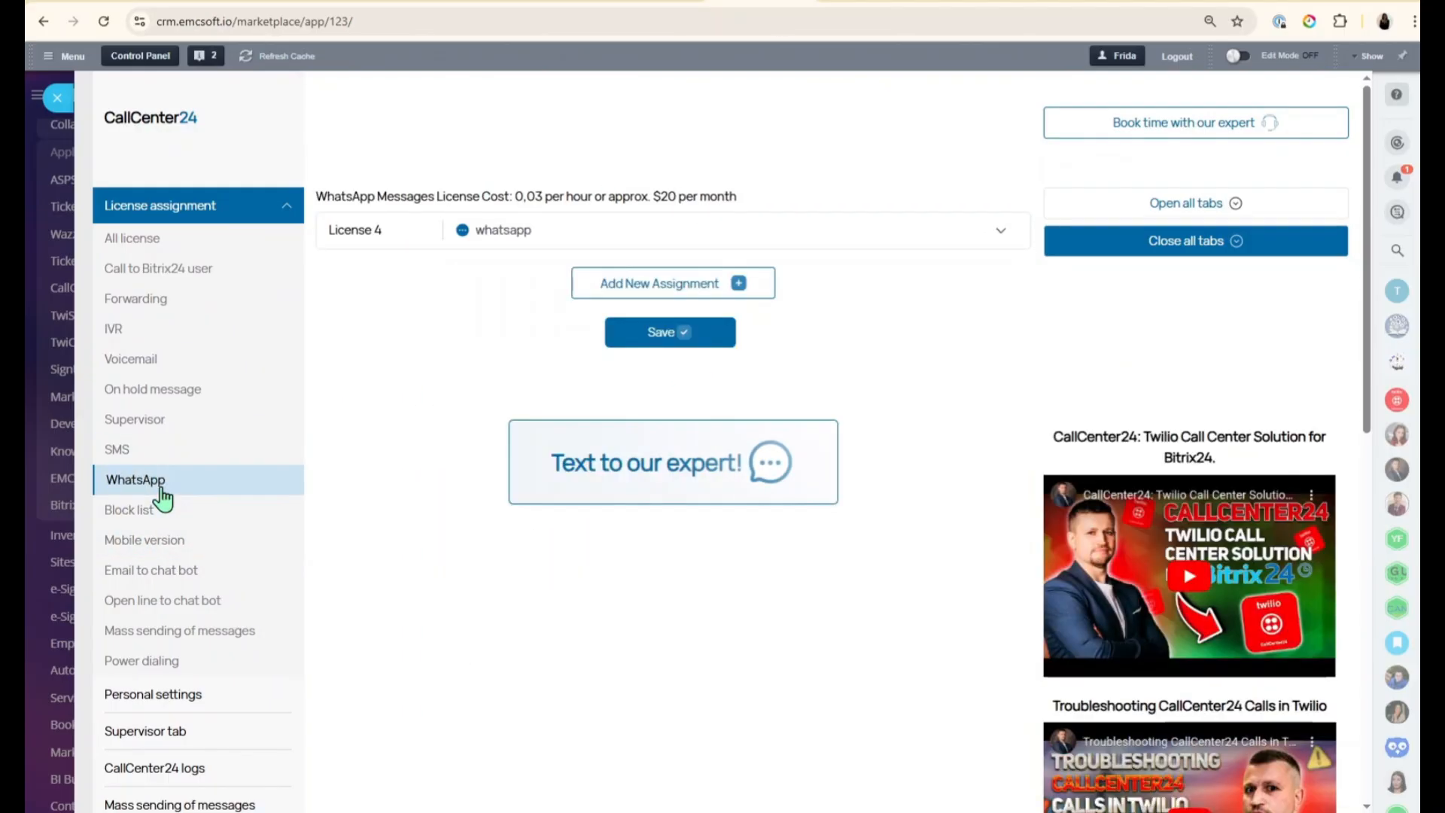
{"action": "left_click", "coordinate": [699, 230]}
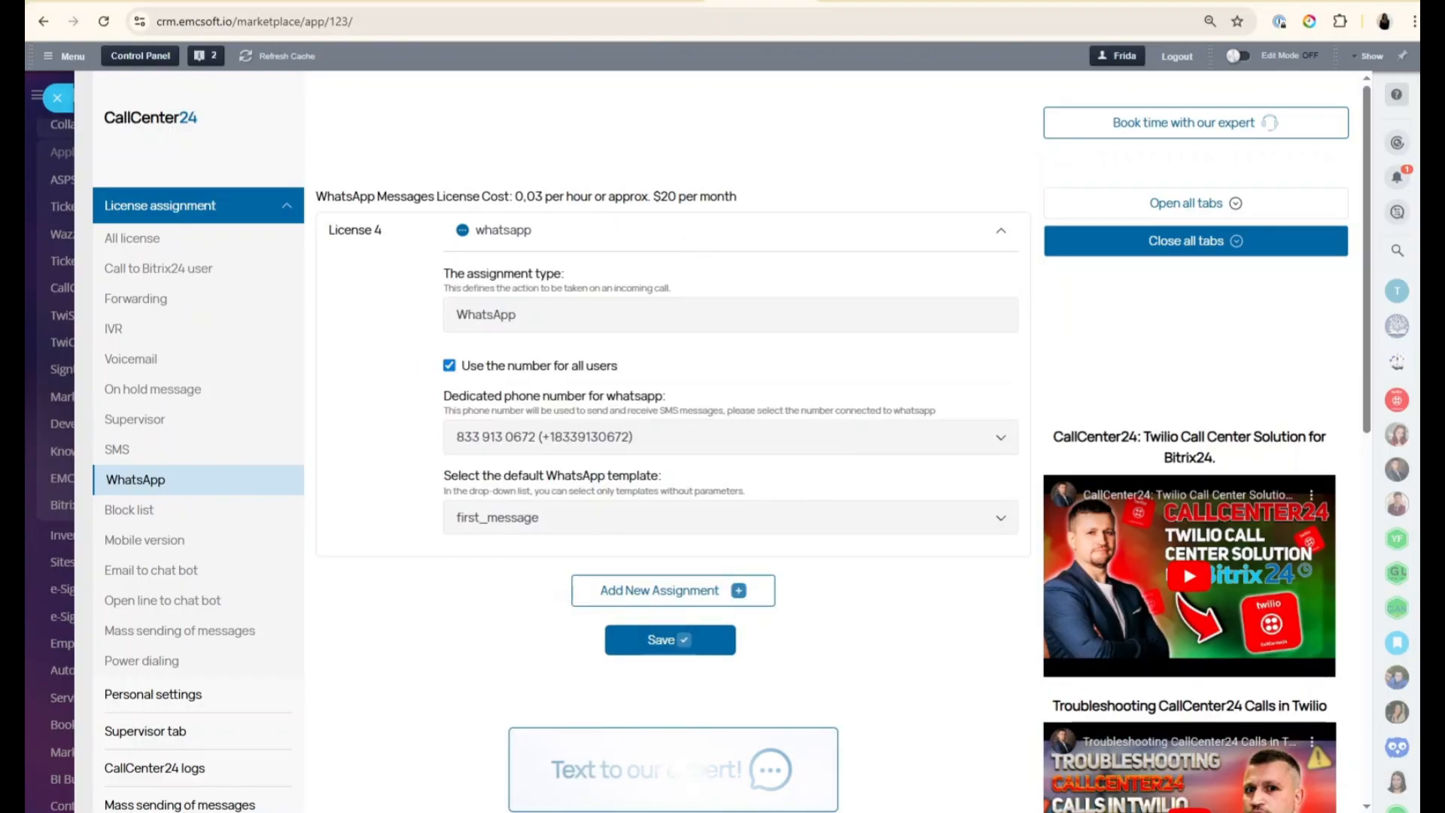
{"action": "left_click", "coordinate": [450, 366]}
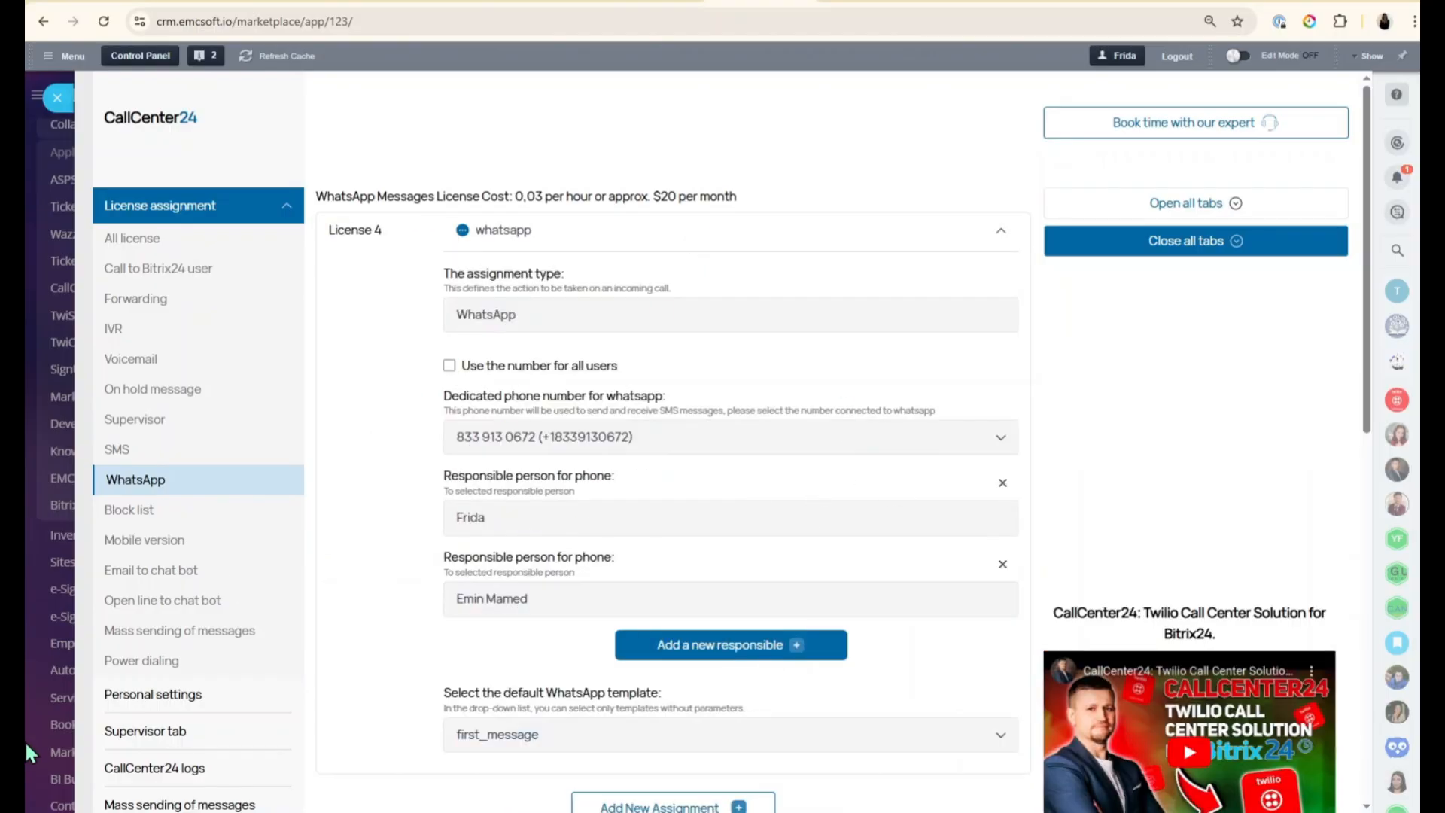
{"action": "left_click", "coordinate": [449, 366]}
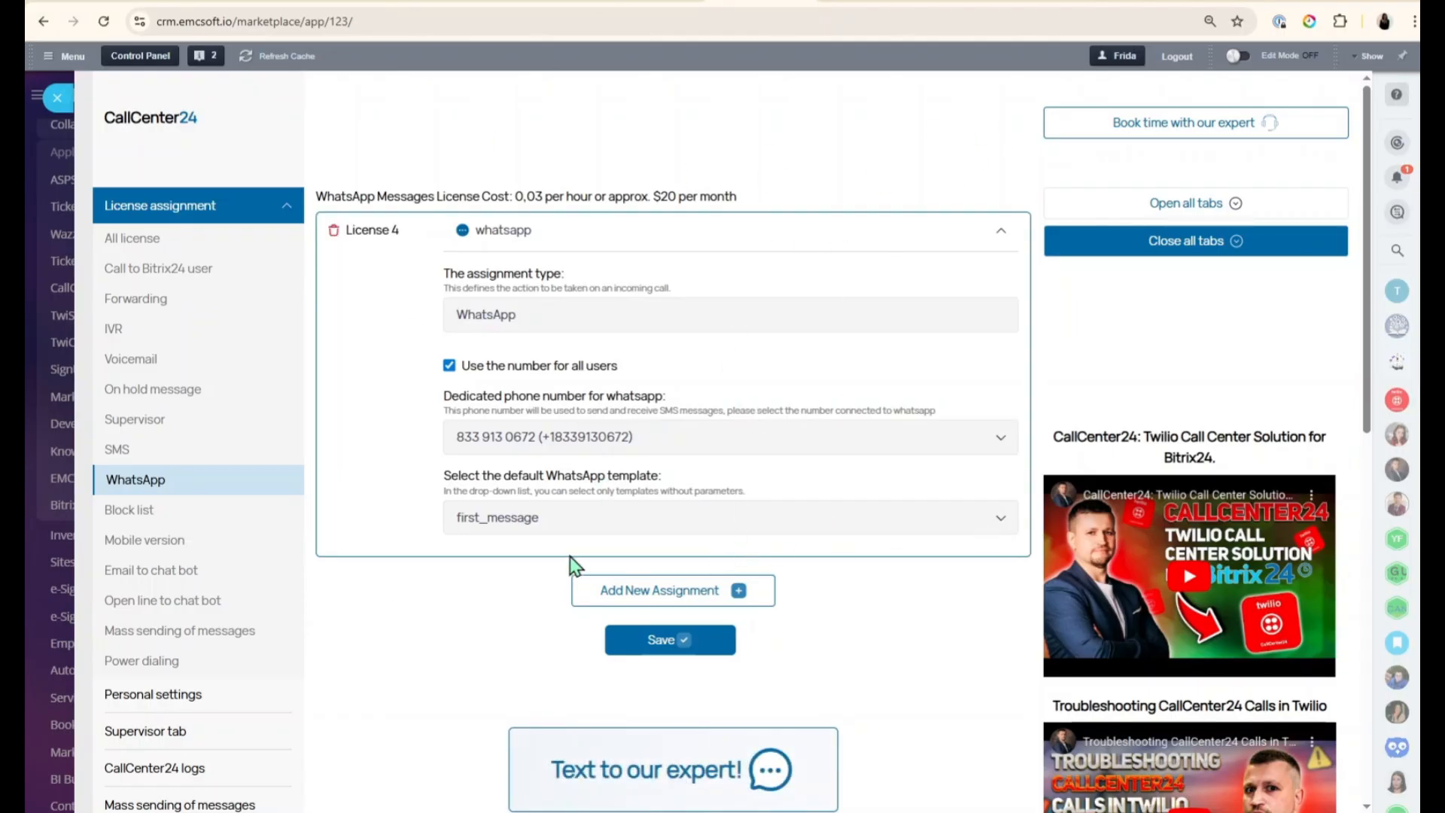
{"action": "left_click", "coordinate": [954, 529]}
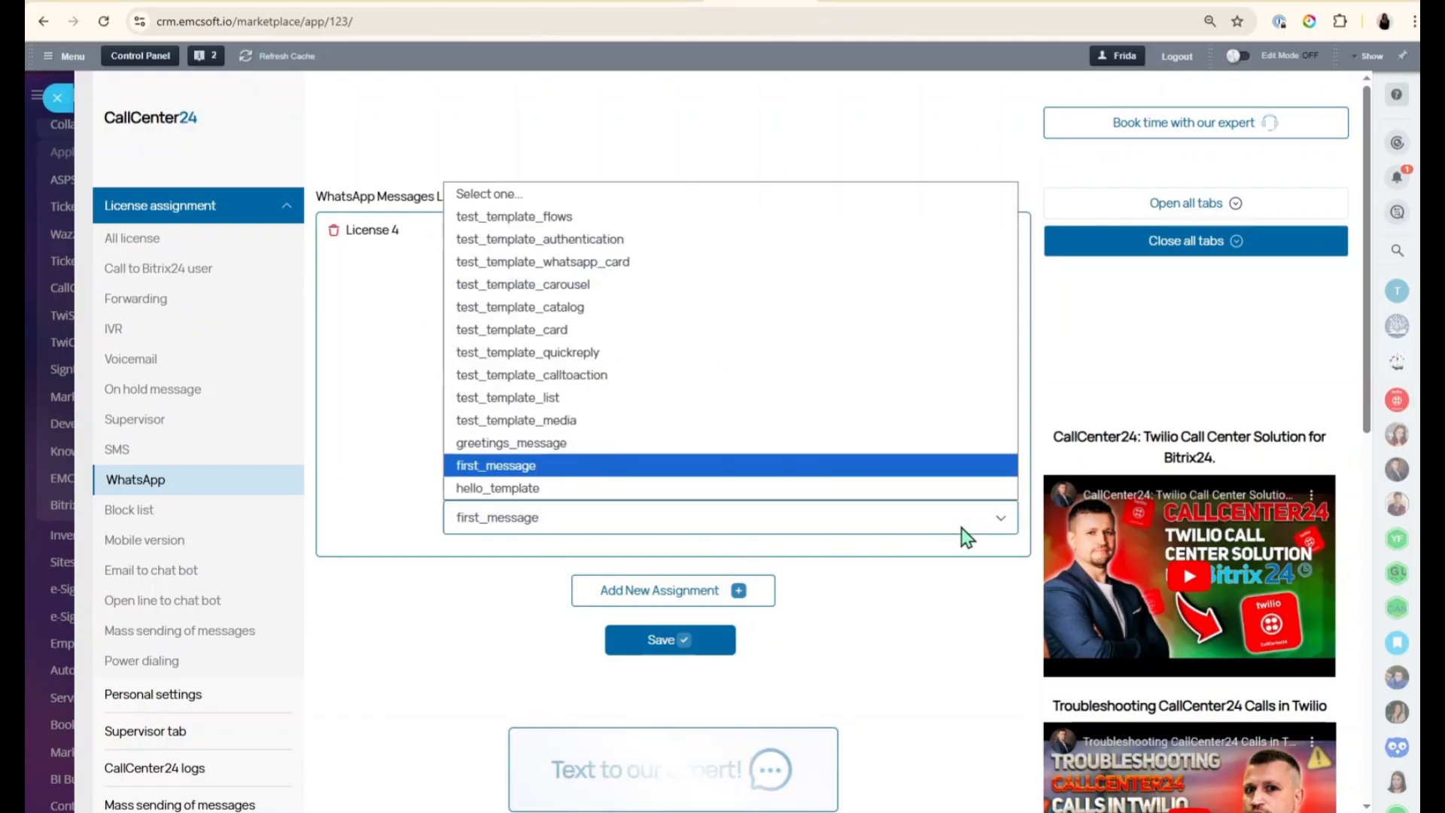
{"action": "left_click", "coordinate": [625, 465]}
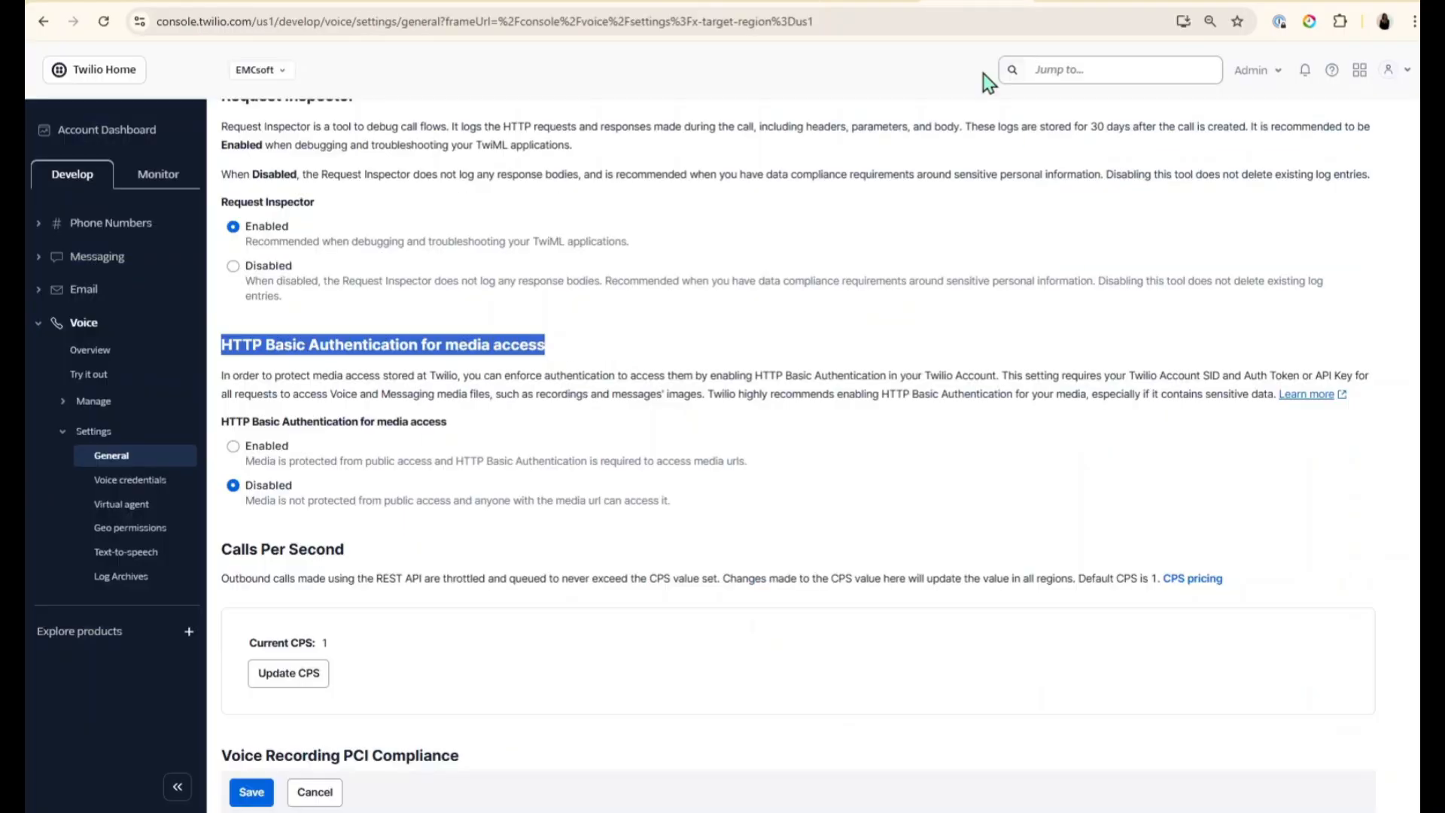
In the Twilio console, find the WhatsApp senders entry under Messaging and look through the templates in Content Template Builder.
{"action": "left_click", "coordinate": [75, 258]}
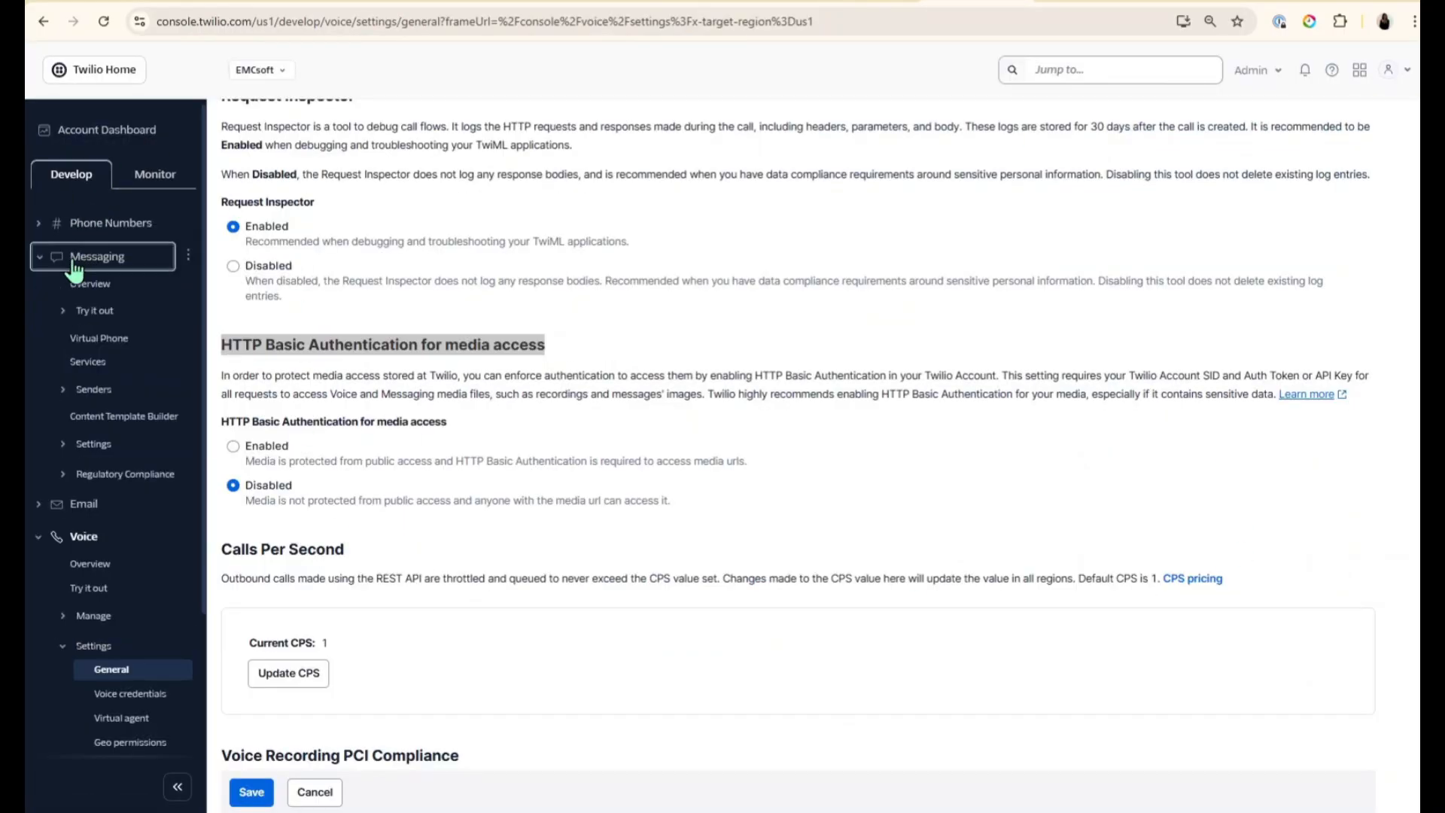
{"action": "left_click", "coordinate": [103, 390]}
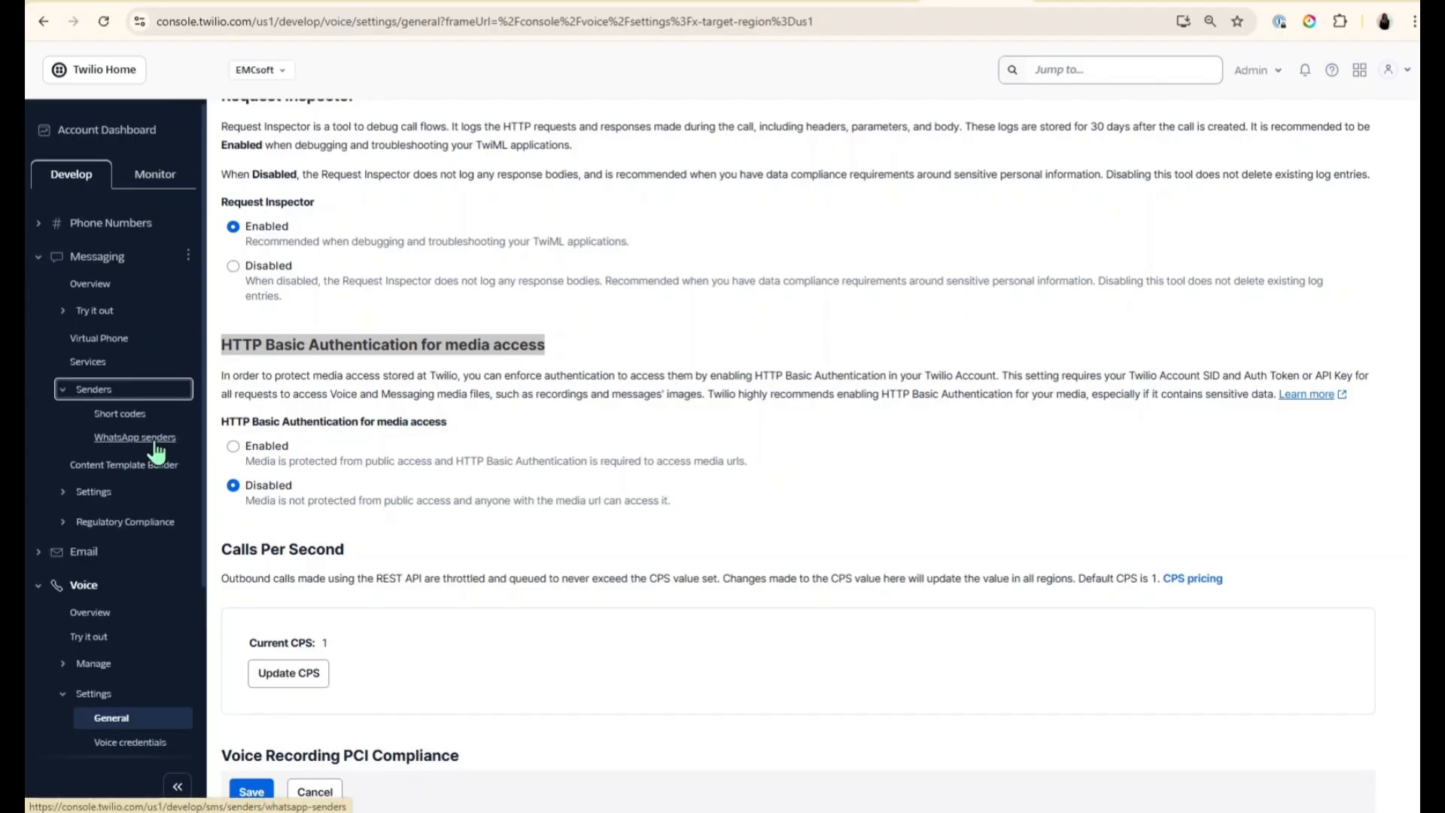
{"action": "left_click", "coordinate": [90, 466]}
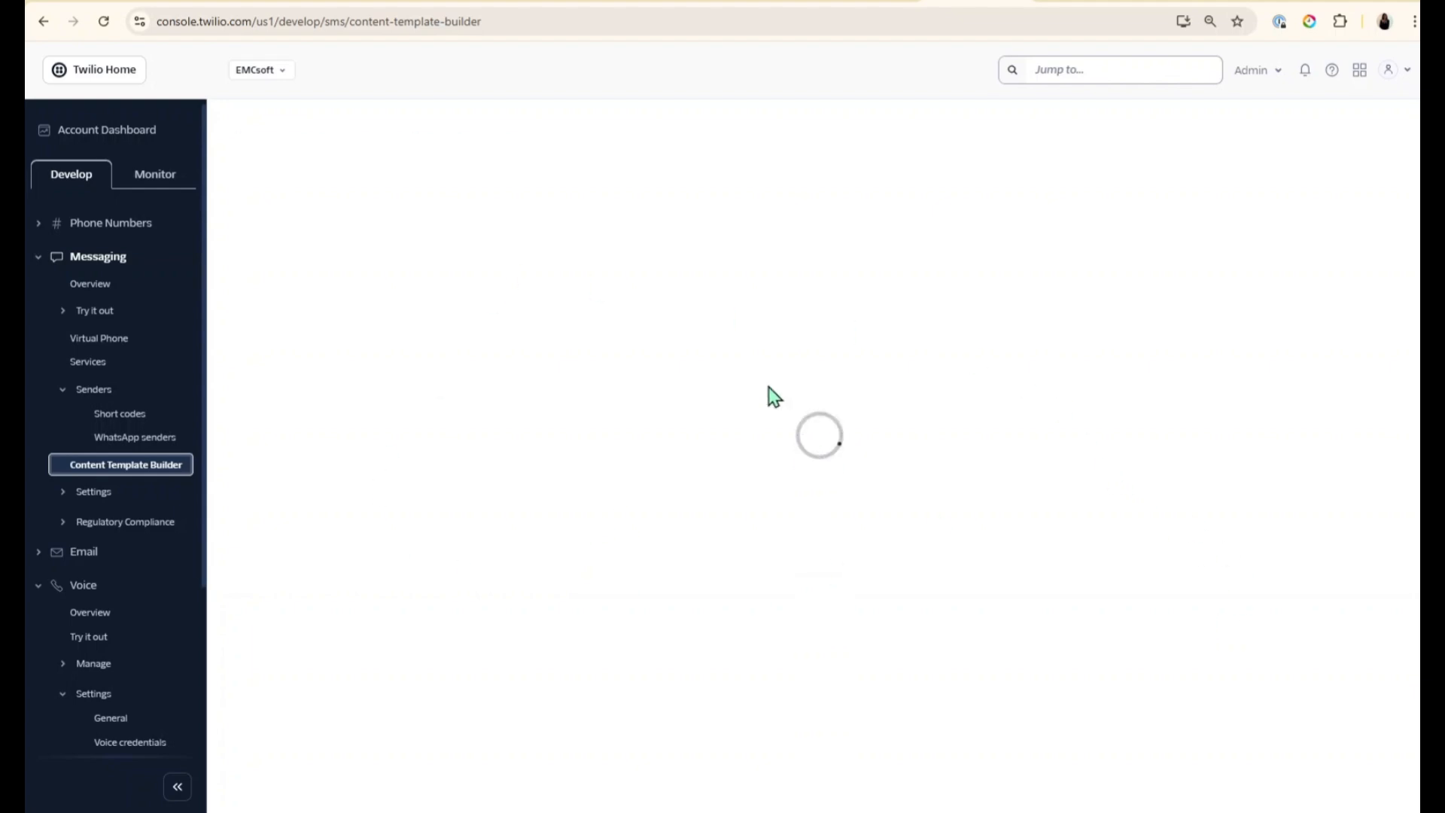
{"action": "scroll", "coordinate": [749, 350], "scroll_direction": "down", "scroll_amount": 1}
{"action": "scroll", "coordinate": [749, 350], "scroll_direction": "down", "scroll_amount": 3}
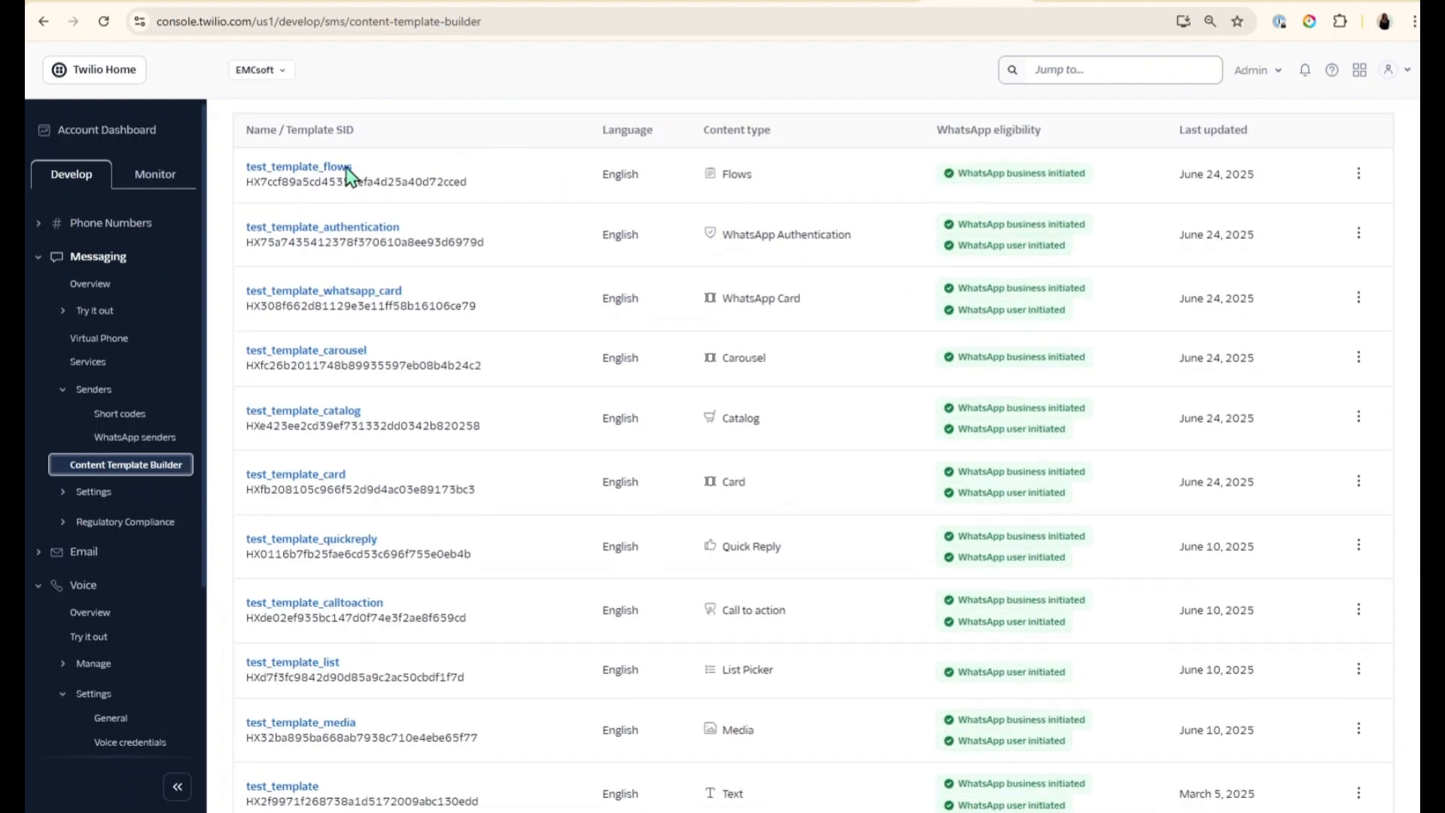
Examine the content types and WhatsApp eligibility of the templates listed in the Twilio Content Template Builder.
{"action": "scroll", "coordinate": [470, 603], "scroll_direction": "down", "scroll_amount": 3}
{"action": "scroll", "coordinate": [684, 429], "scroll_direction": "up", "scroll_amount": 7}
{"action": "scroll", "coordinate": [684, 459], "scroll_direction": "down", "scroll_amount": 7}
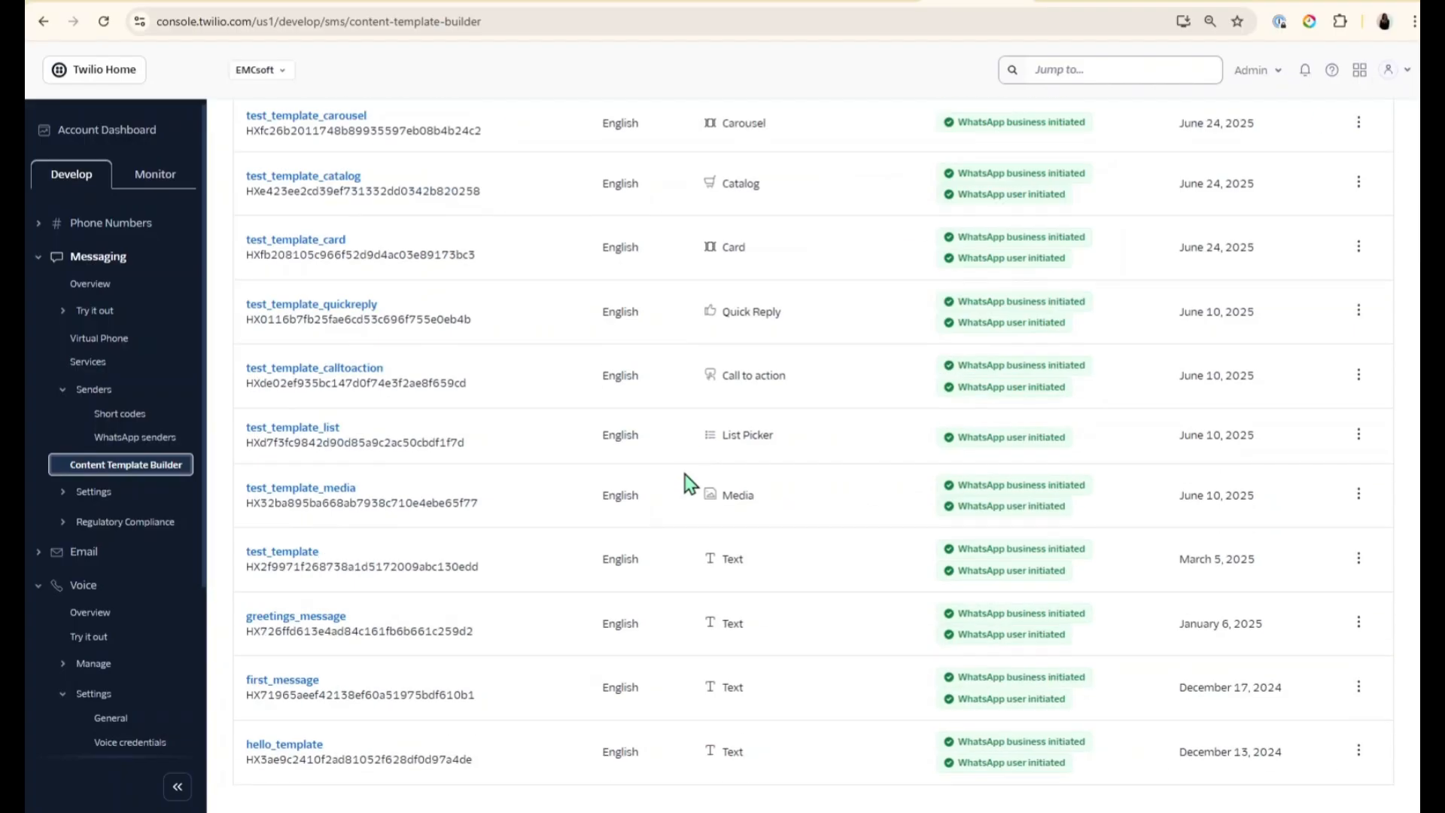
{"action": "scroll", "coordinate": [730, 441], "scroll_direction": "up", "scroll_amount": 7}
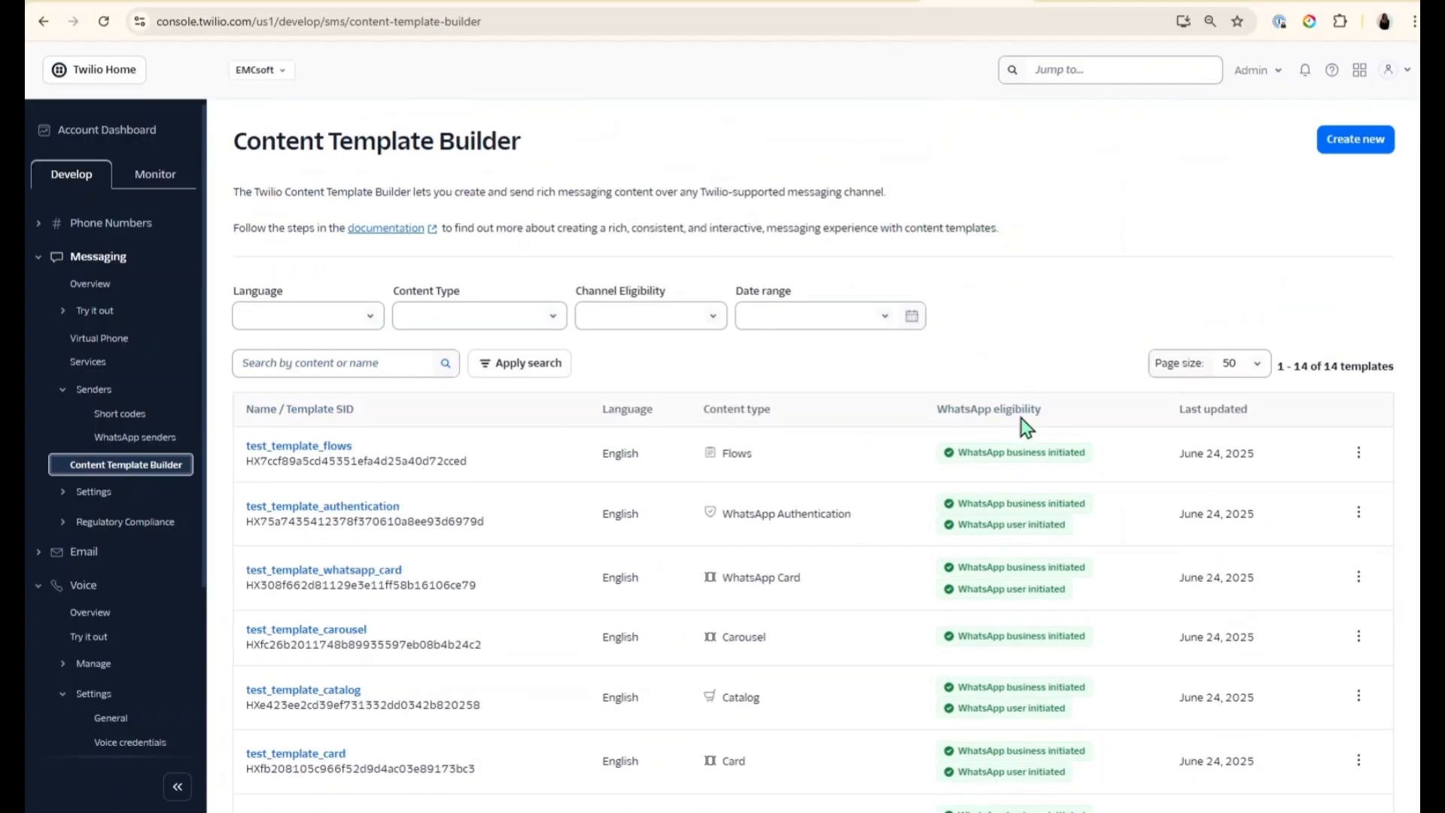
Switch back to the CallCenter24 WhatsApp assignment and select first_message as the License 4 default template.
{"action": "left_click", "coordinate": [873, 0]}
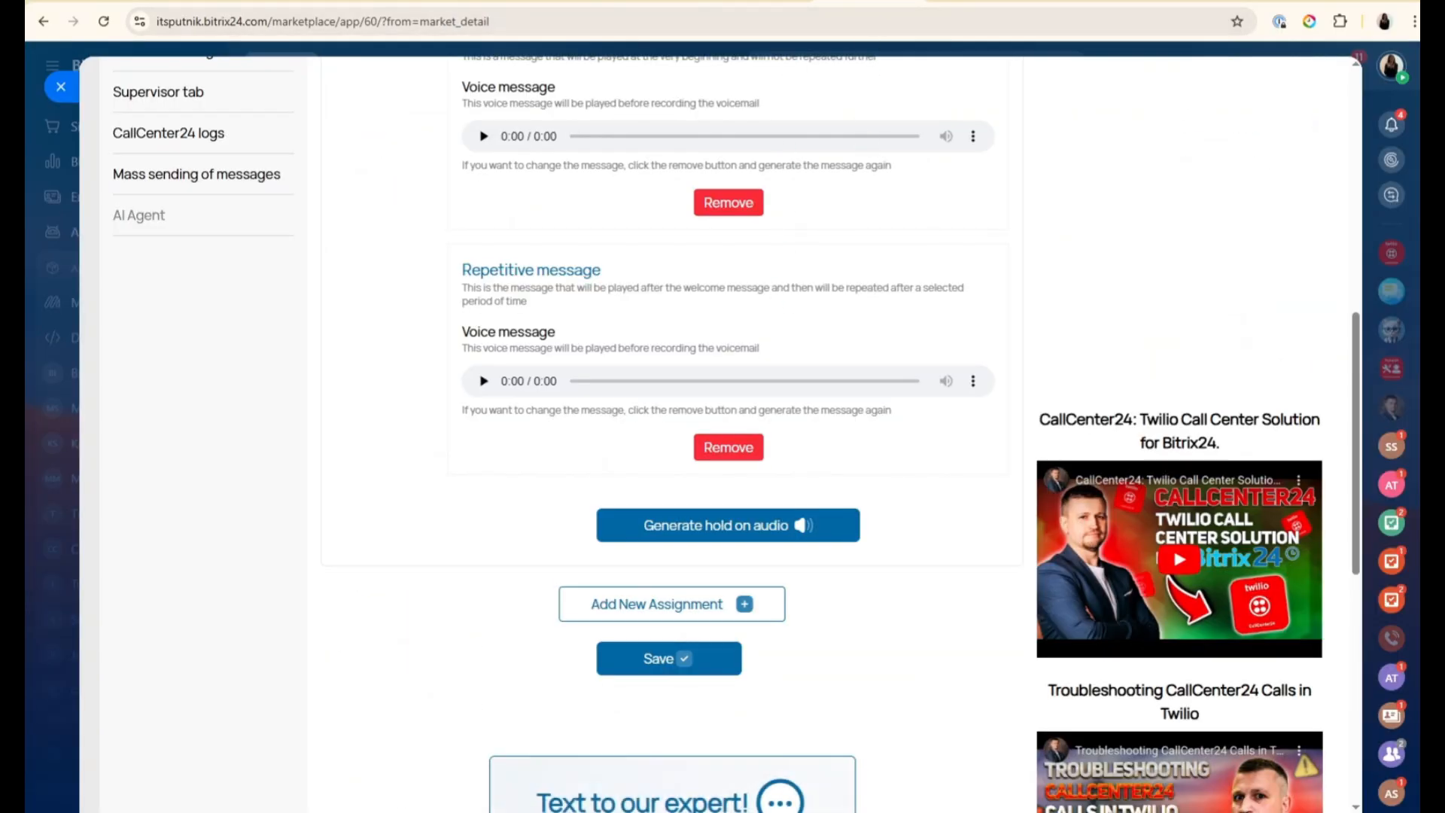
{"action": "left_click", "coordinate": [762, 0]}
{"action": "left_click", "coordinate": [862, 524]}
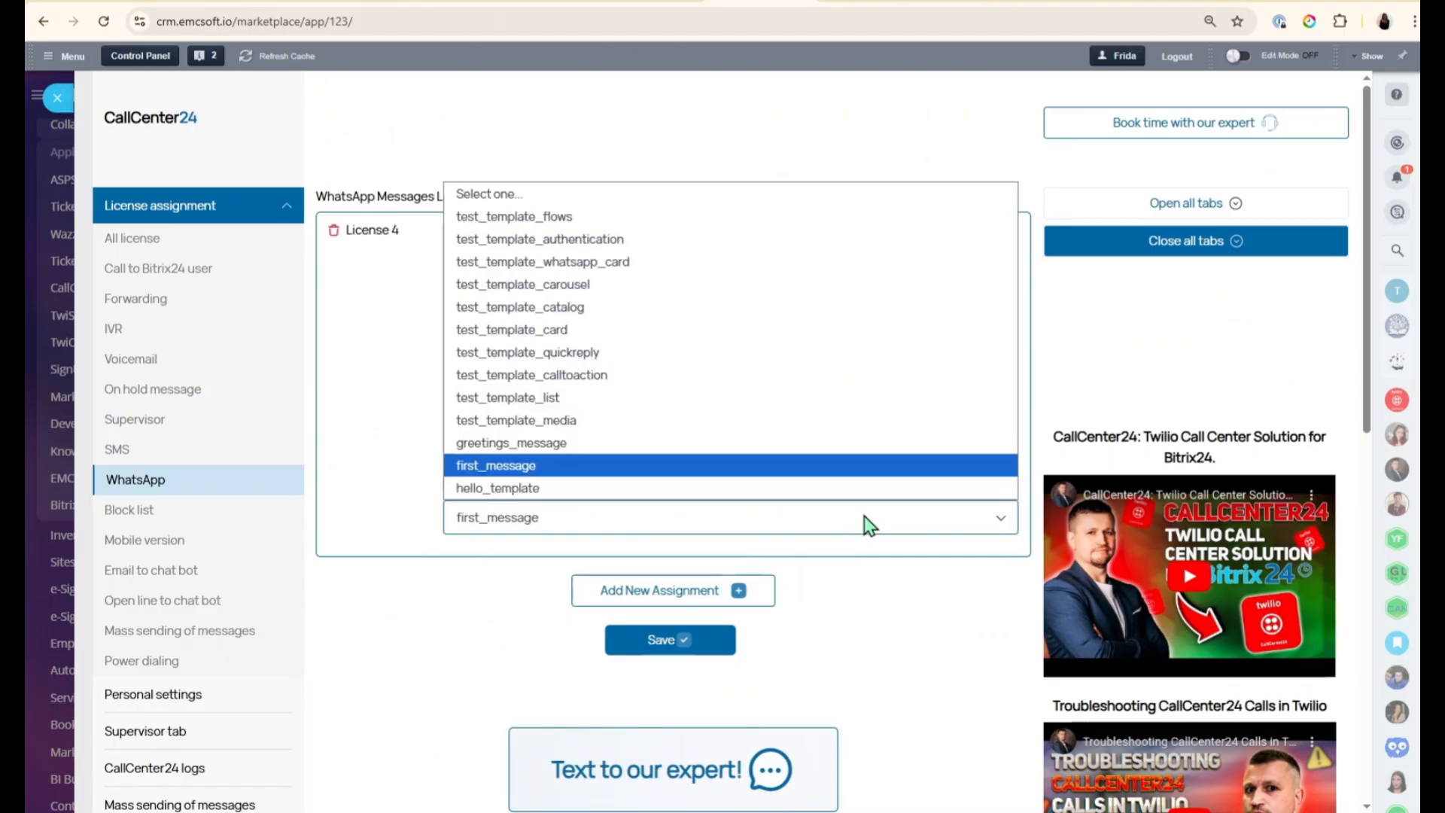
{"action": "left_click", "coordinate": [680, 467]}
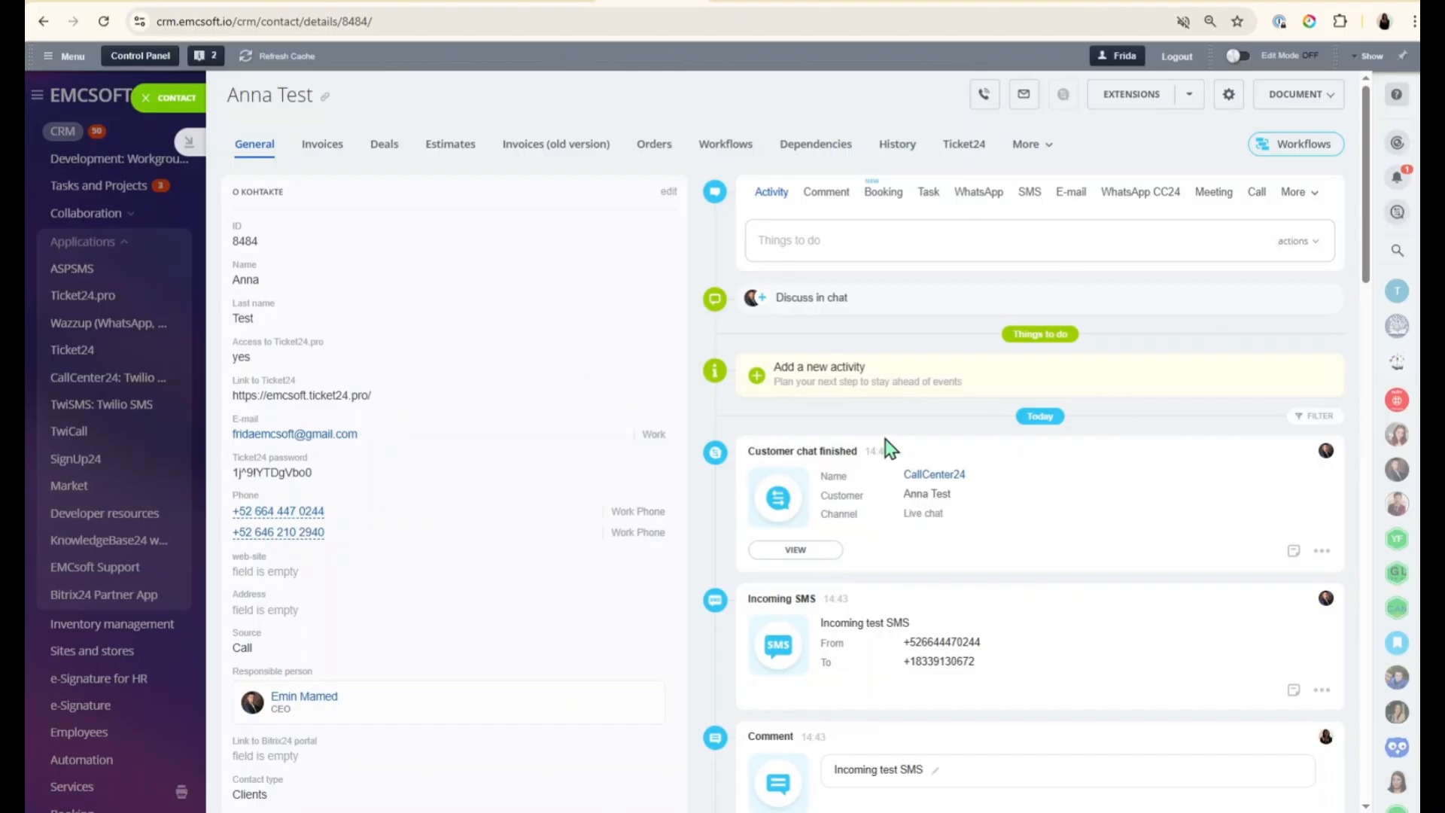
Send the test contact the message "asdff" from the SMS composer using the [CallCenter24: Twilio Call Center Solution] WHATSAPP service.
{"action": "left_click", "coordinate": [1028, 196]}
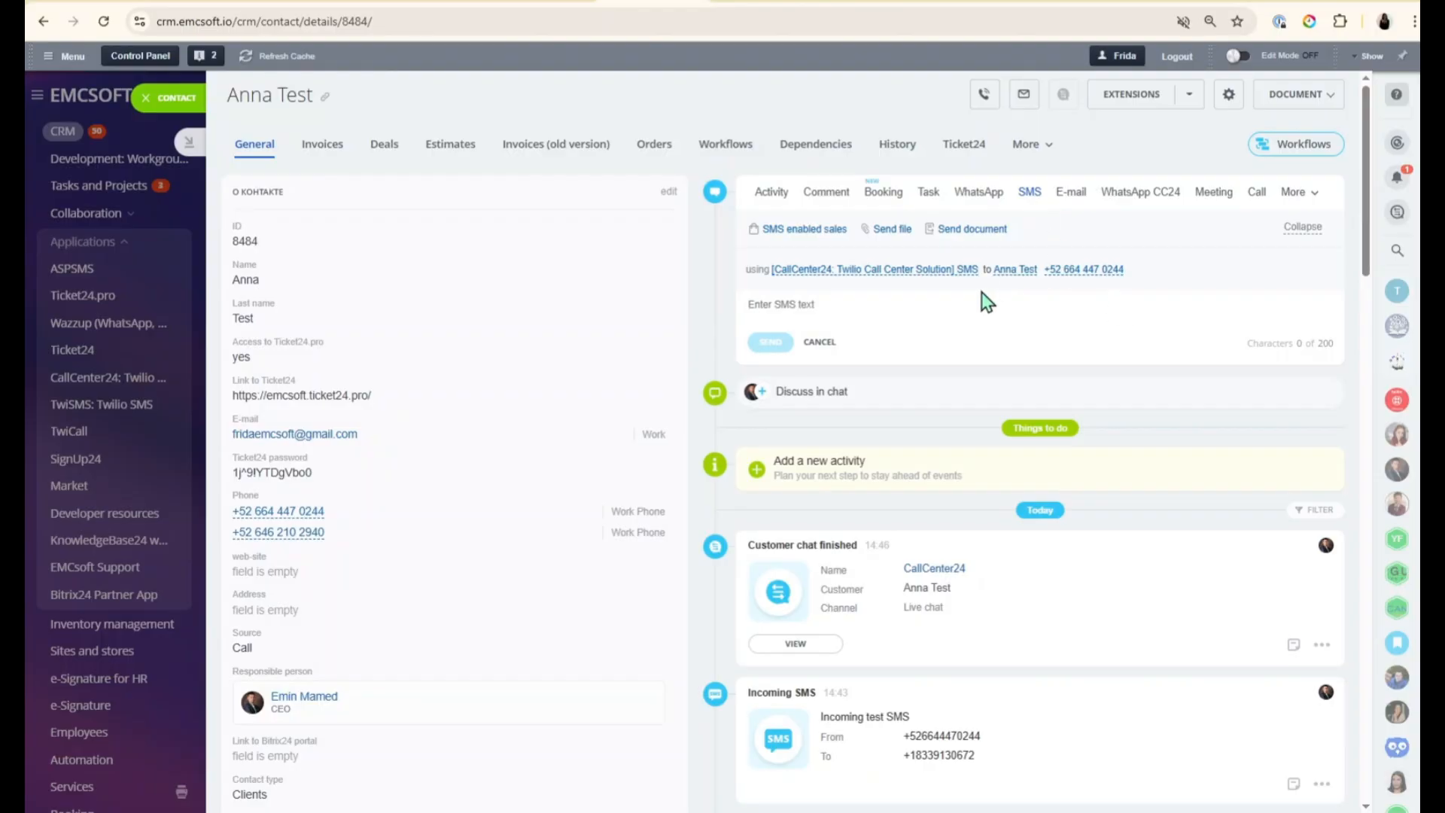
{"action": "left_click", "coordinate": [906, 272]}
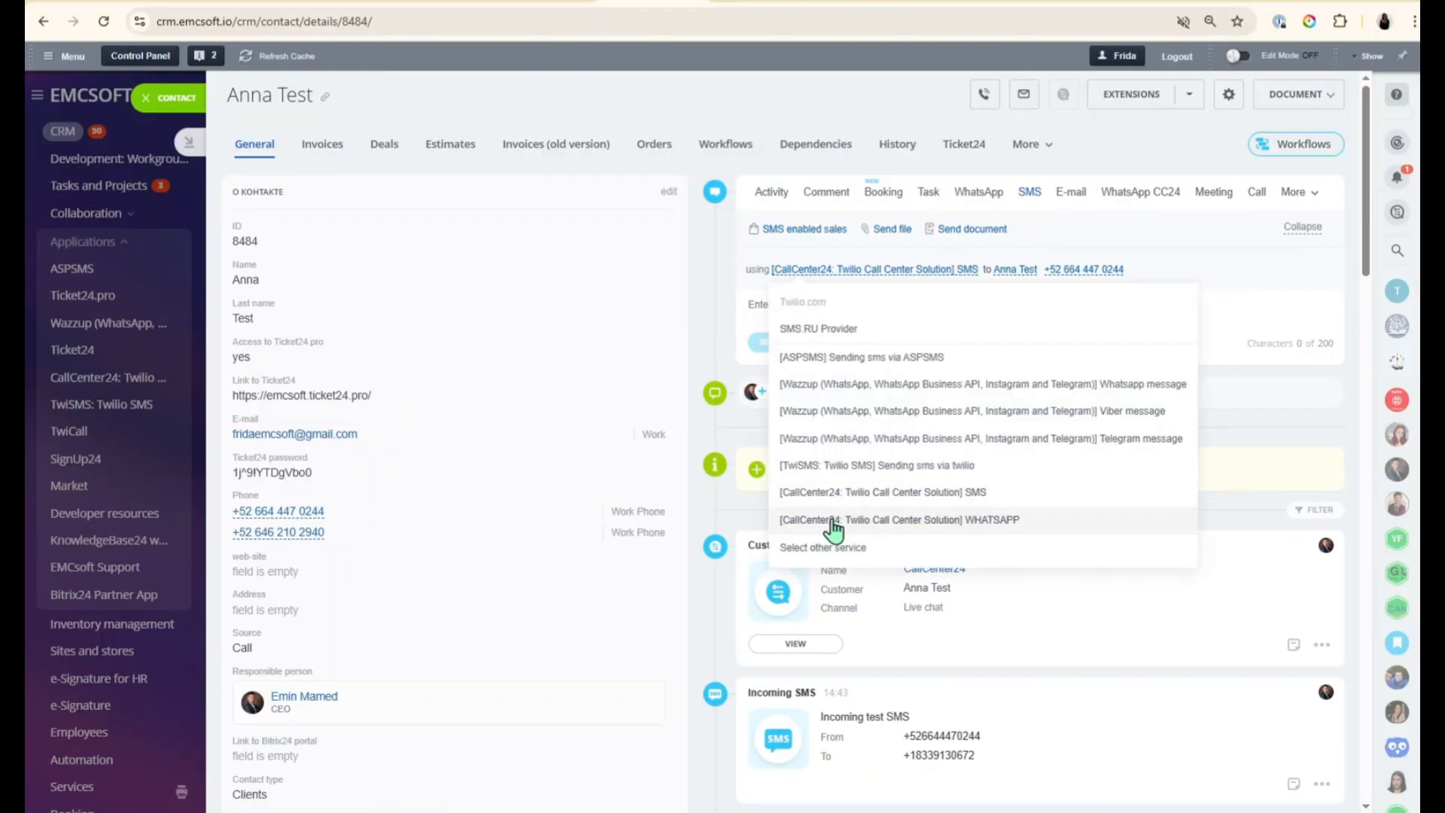
{"action": "left_click", "coordinate": [990, 522]}
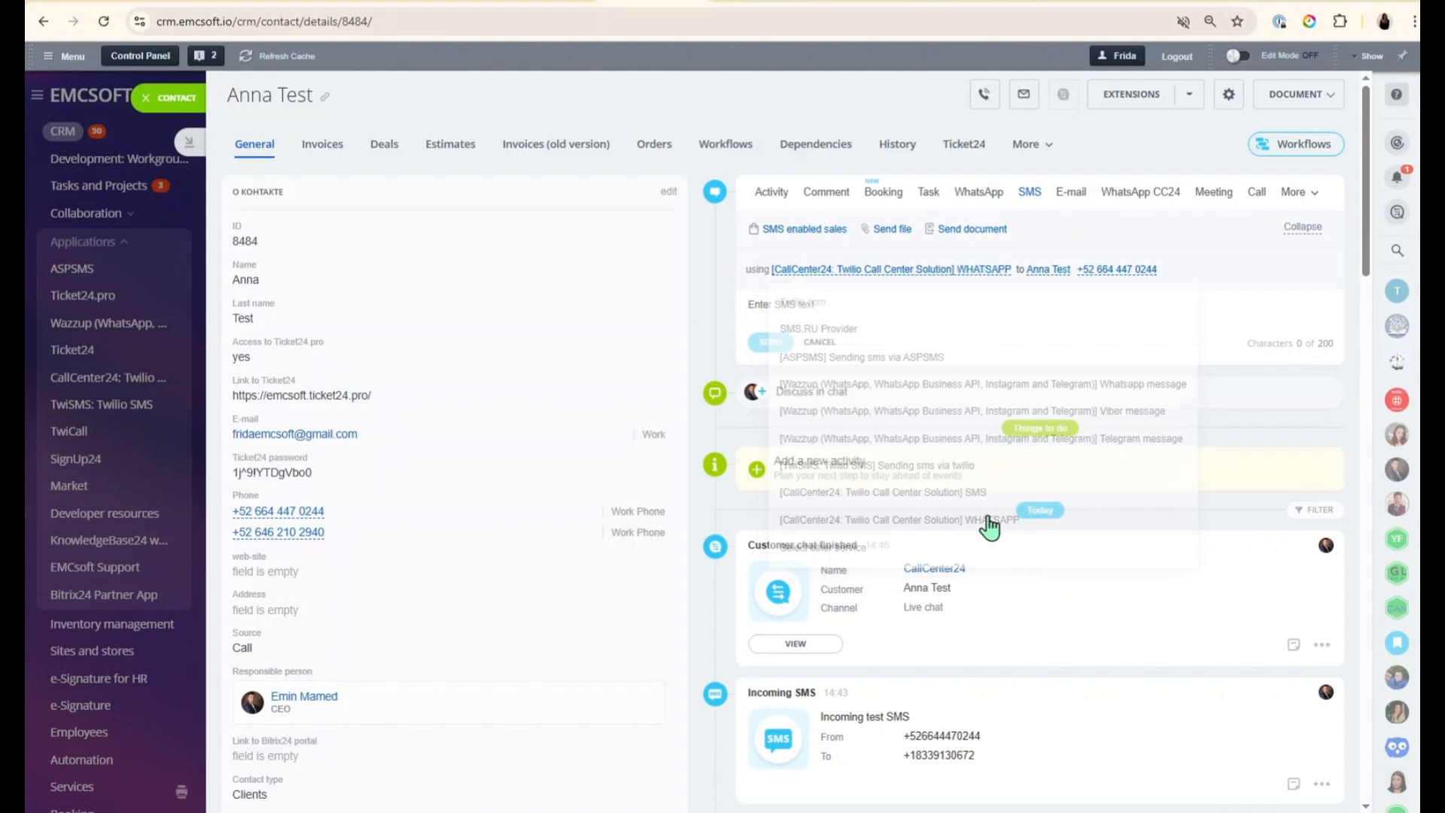
{"action": "left_click", "coordinate": [914, 290]}
{"action": "type", "text": "asdff"}
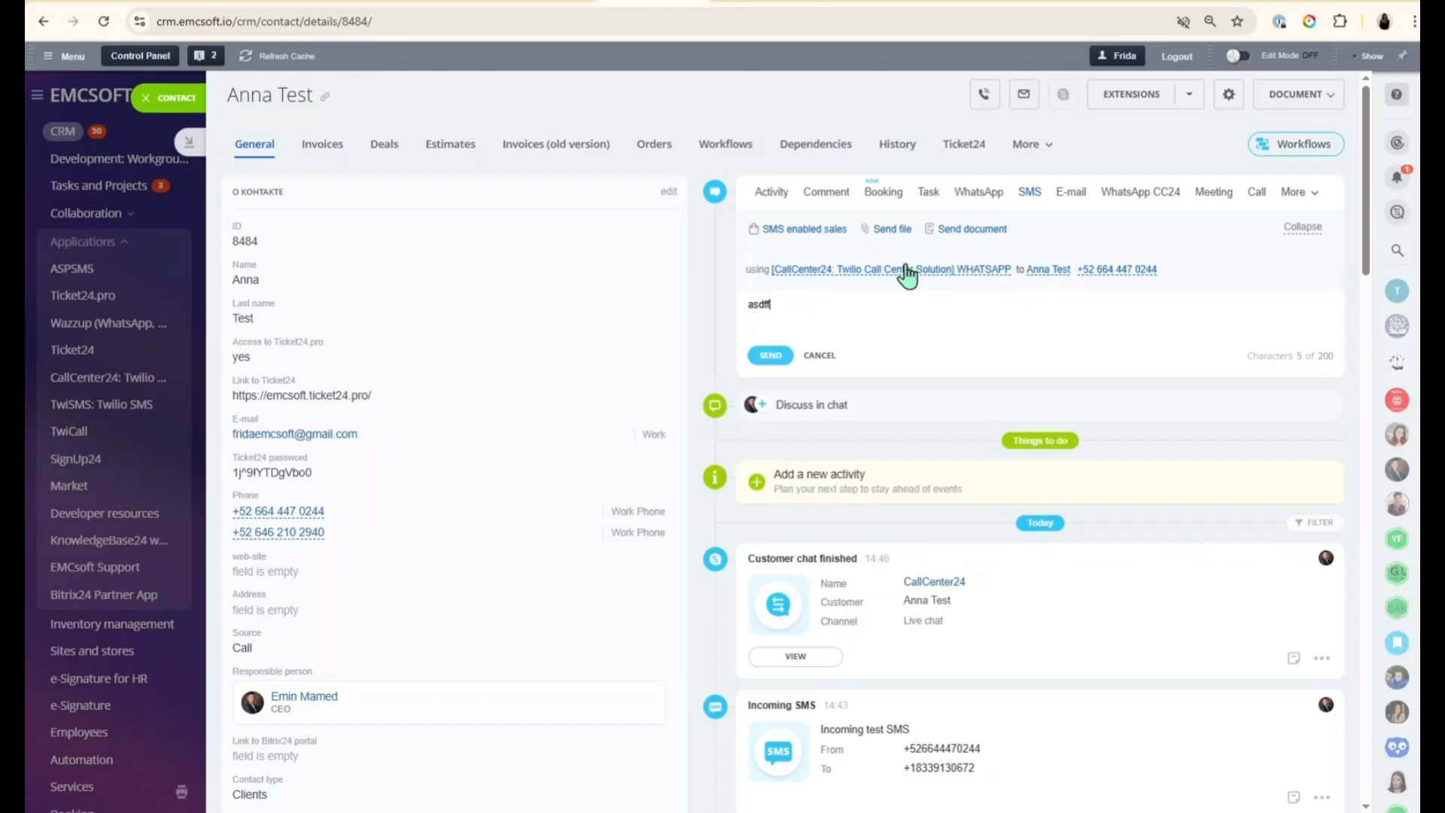
{"action": "left_click", "coordinate": [771, 355]}
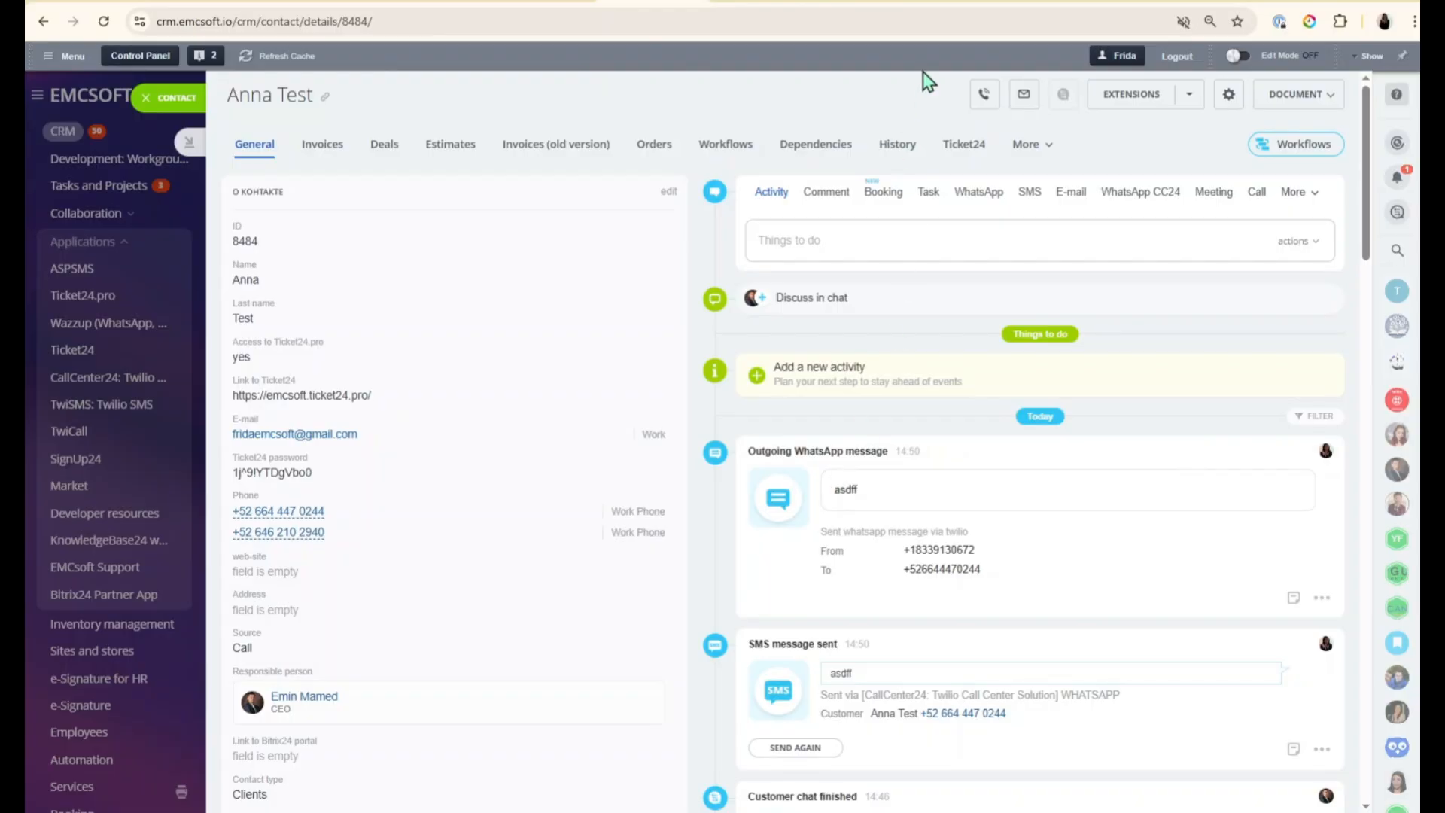
Switch to the Twilio console, open the first_message template and examine its body text and message preview.
{"action": "left_click", "coordinate": [953, 3]}
{"action": "scroll", "coordinate": [397, 563], "scroll_direction": "down", "scroll_amount": 7}
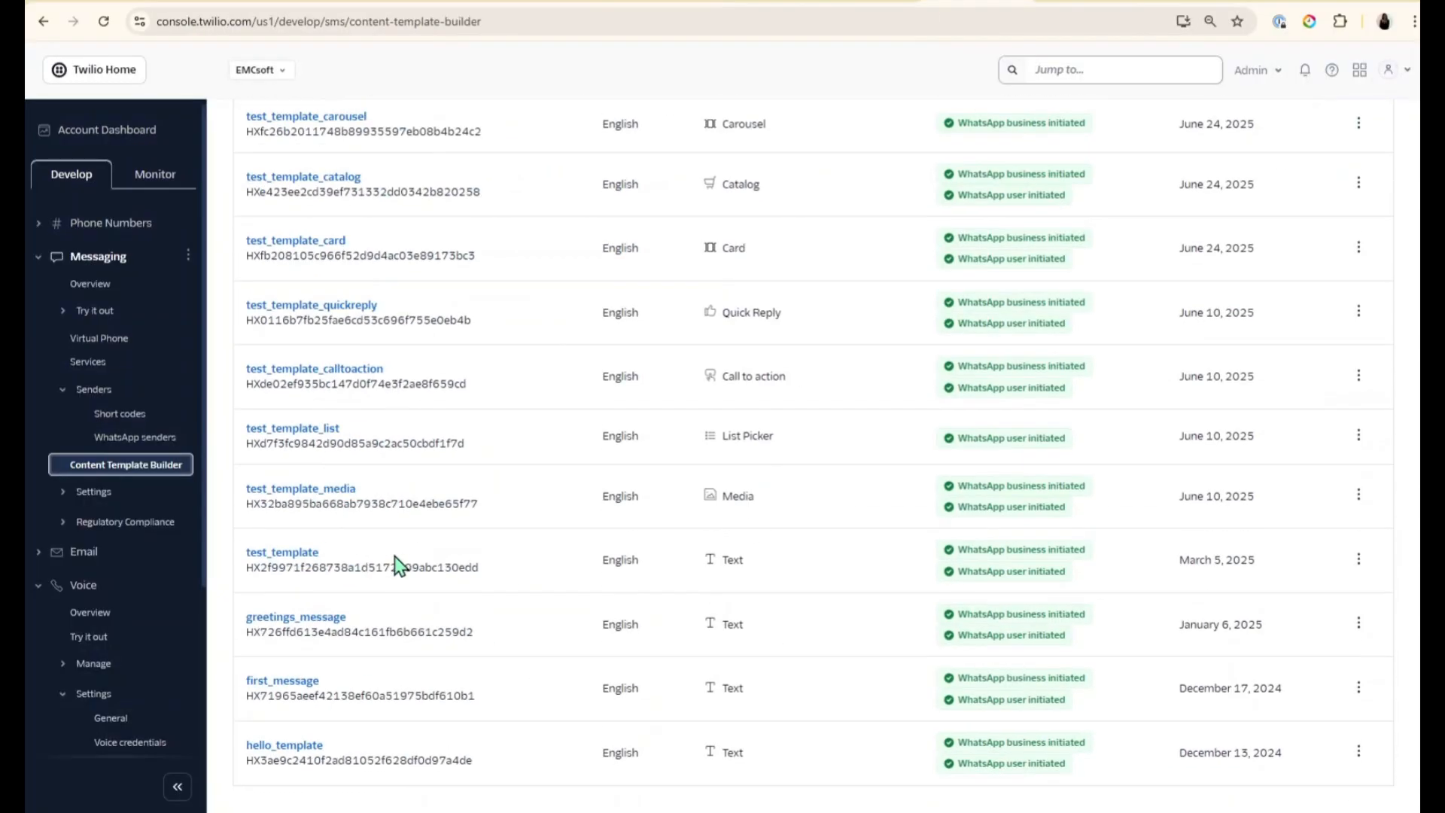
{"action": "left_click", "coordinate": [296, 680]}
{"action": "scroll", "coordinate": [472, 674], "scroll_direction": "down", "scroll_amount": 7}
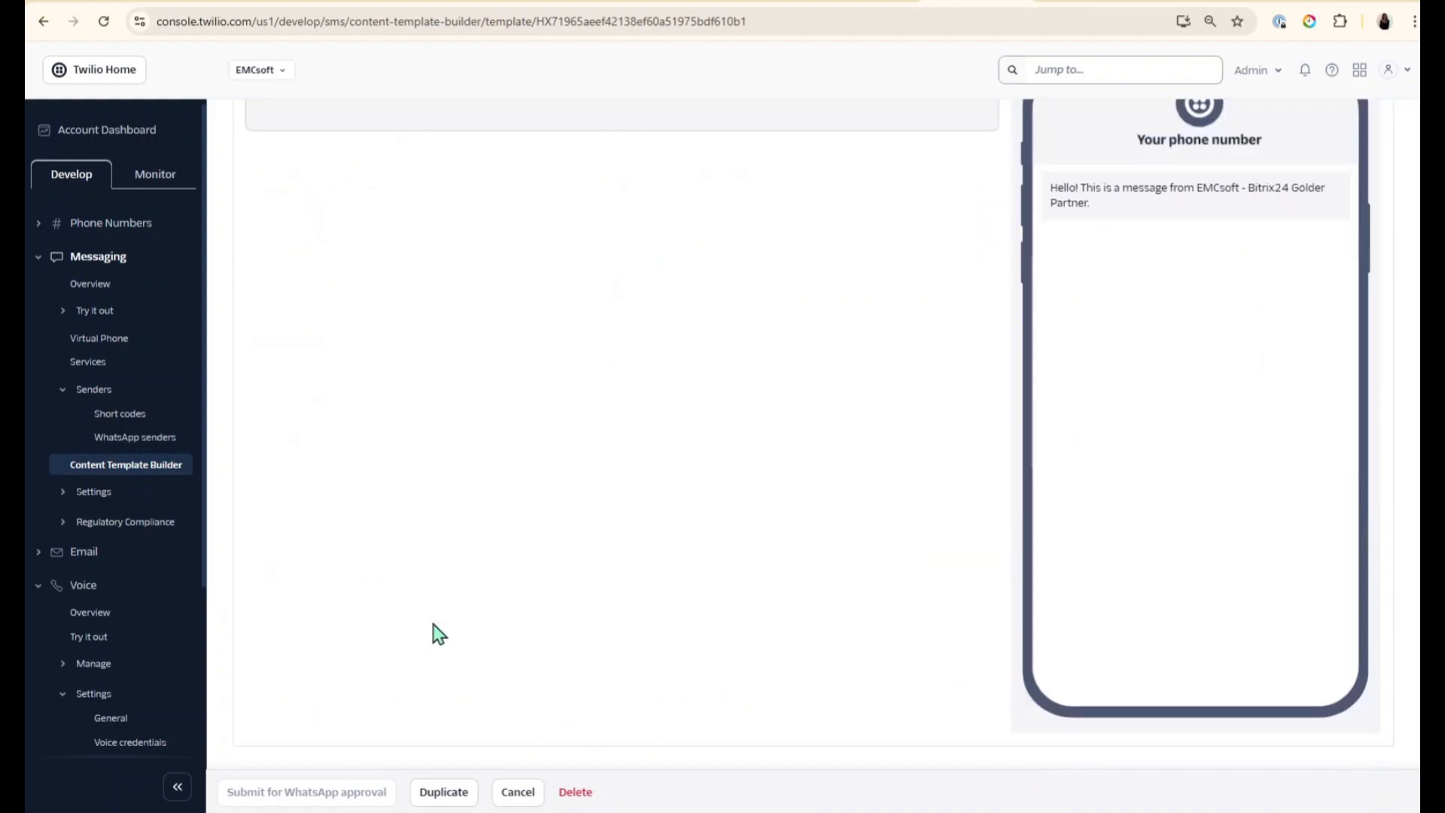
{"action": "scroll", "coordinate": [436, 633], "scroll_direction": "up", "scroll_amount": 4}
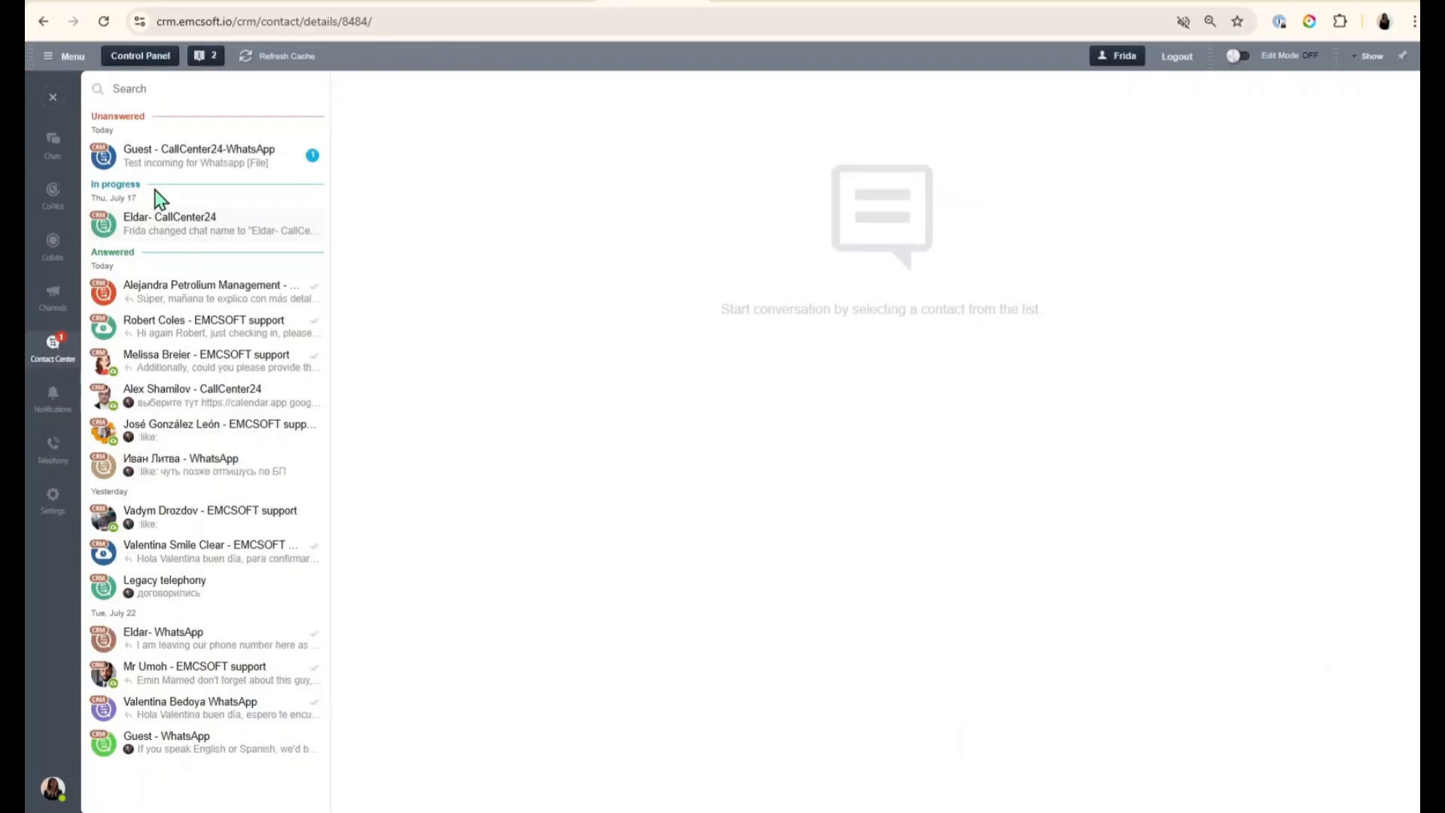
Open the unanswered Guest - CallCenter24-WhatsApp conversation in Bitrix24, accept it for reply and close the messenger.
{"action": "left_click", "coordinate": [192, 165]}
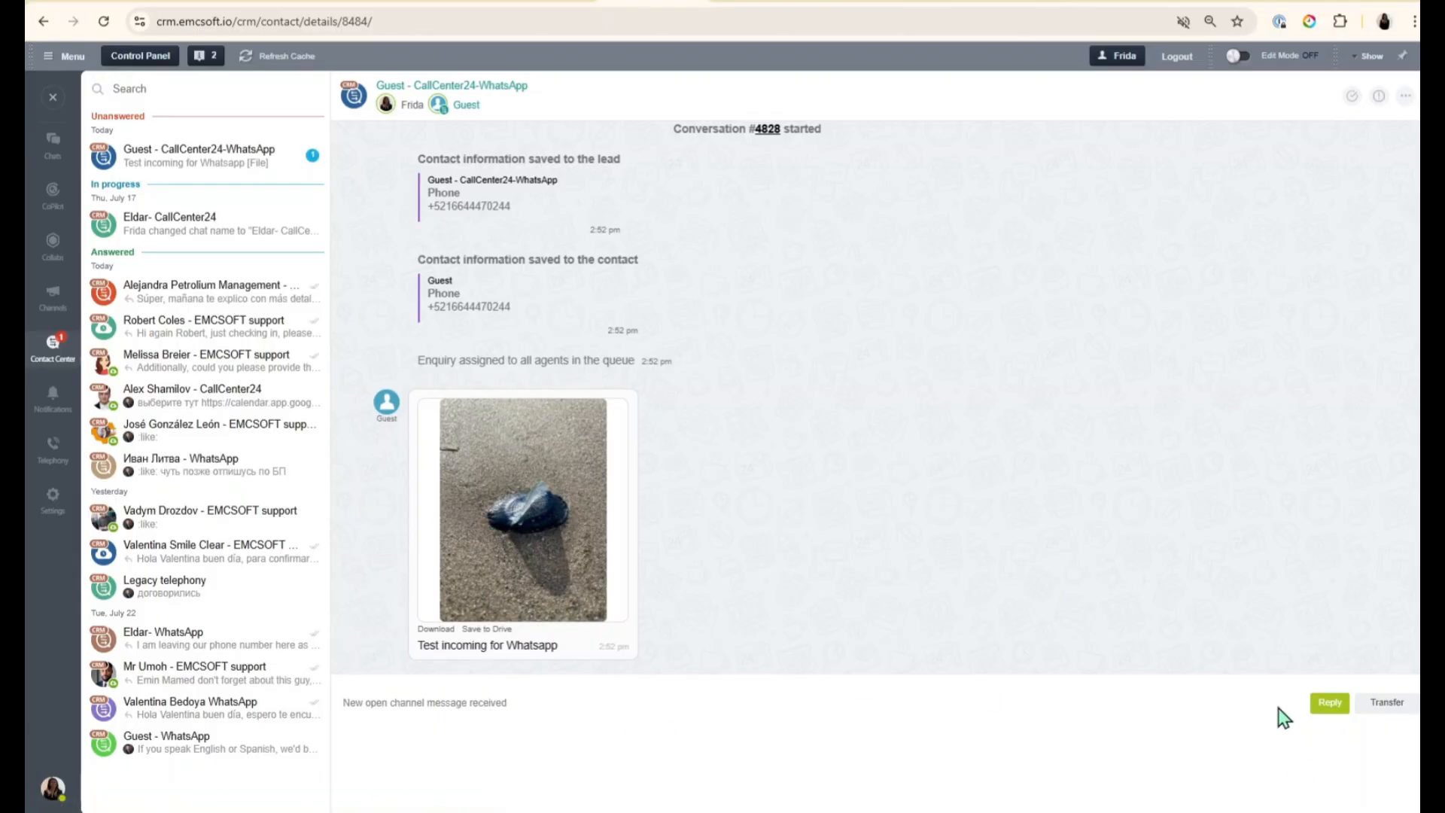
{"action": "left_click", "coordinate": [1327, 701]}
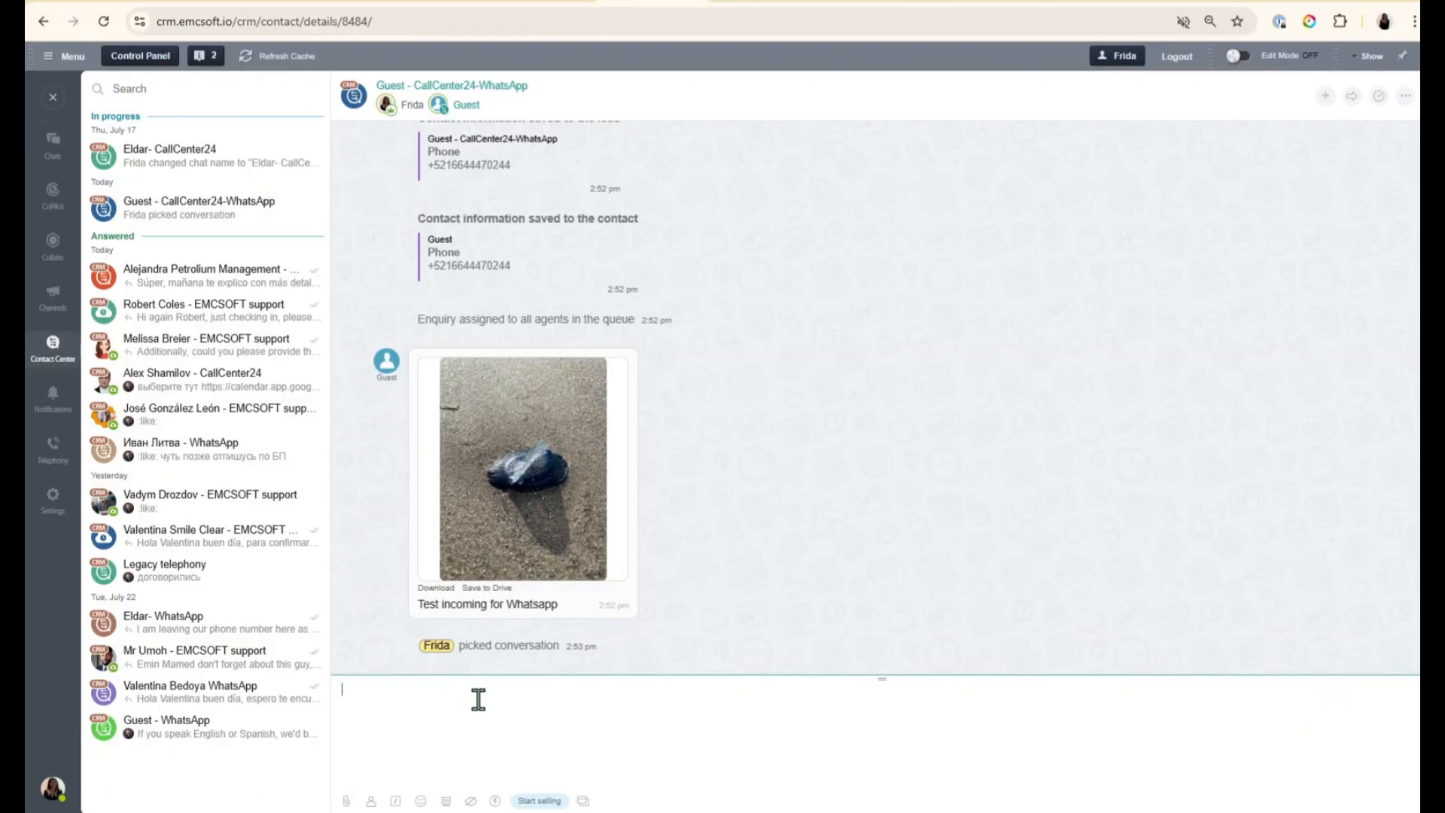
{"action": "key", "text": "Escape"}
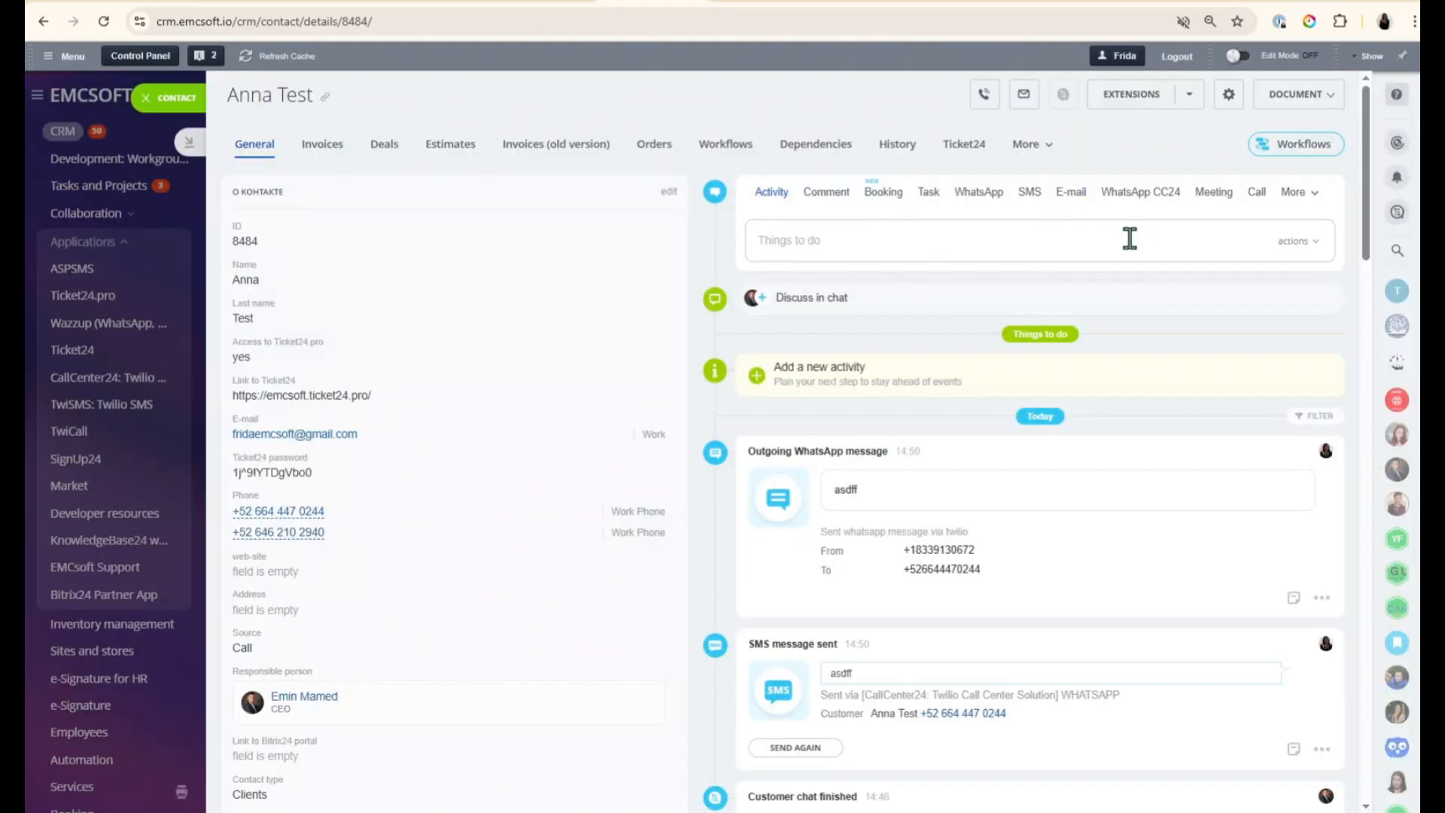
Open the contact's WhatsApp CC24 message form, try test_template_carousel and choose test_template as the template message.
{"action": "left_click", "coordinate": [1149, 202]}
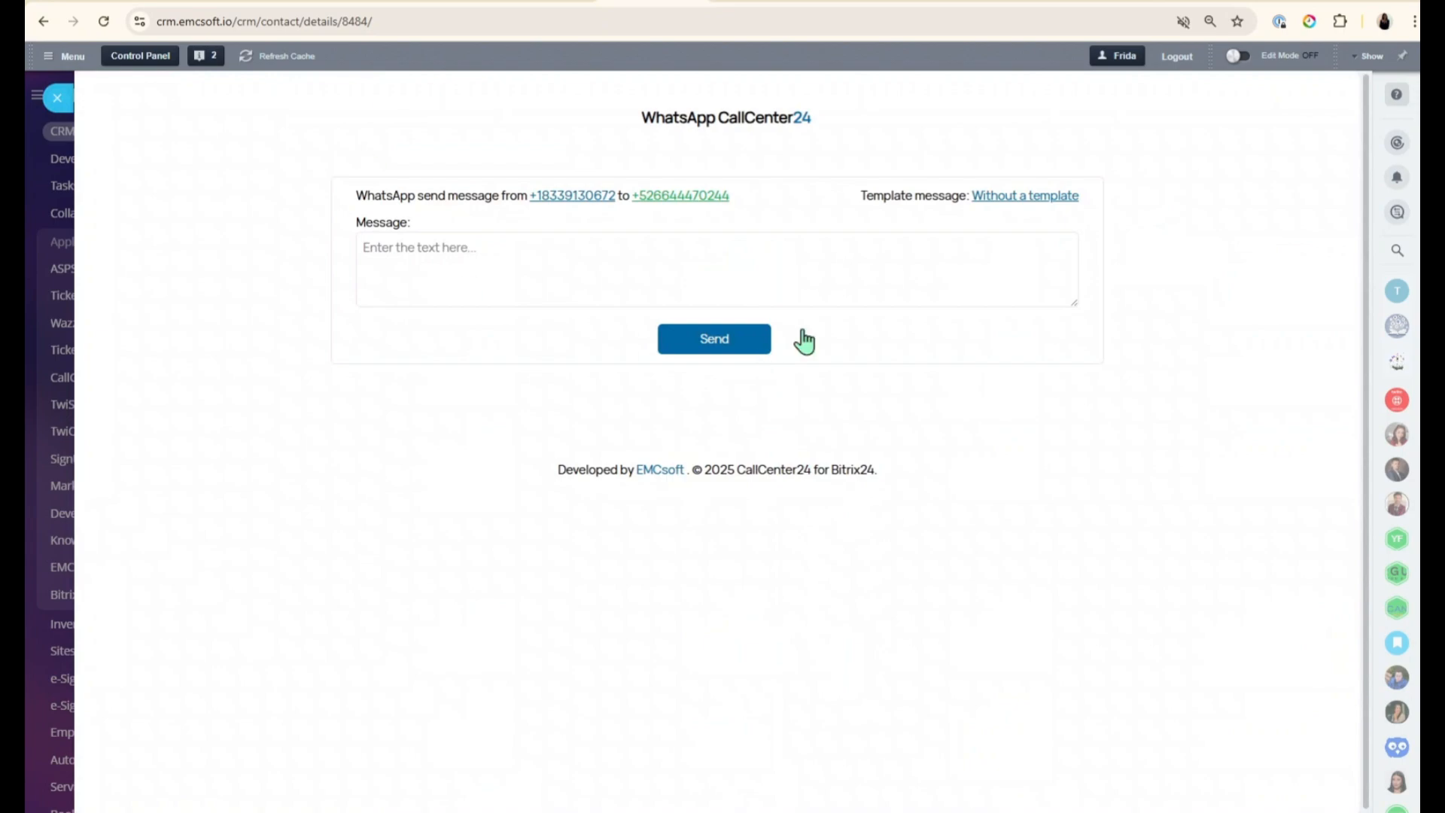
{"action": "left_click", "coordinate": [1023, 199]}
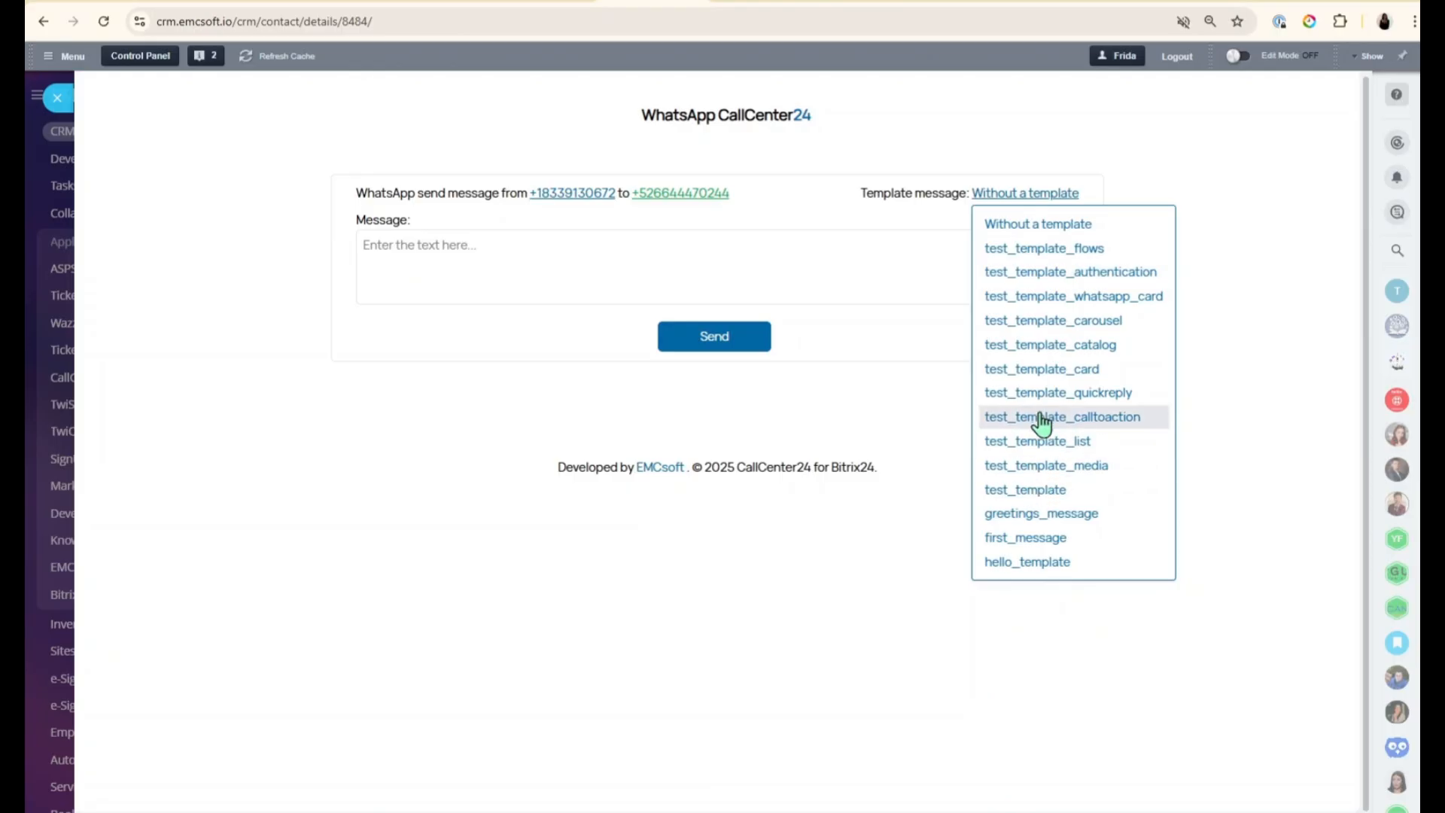
{"action": "left_click", "coordinate": [1037, 329]}
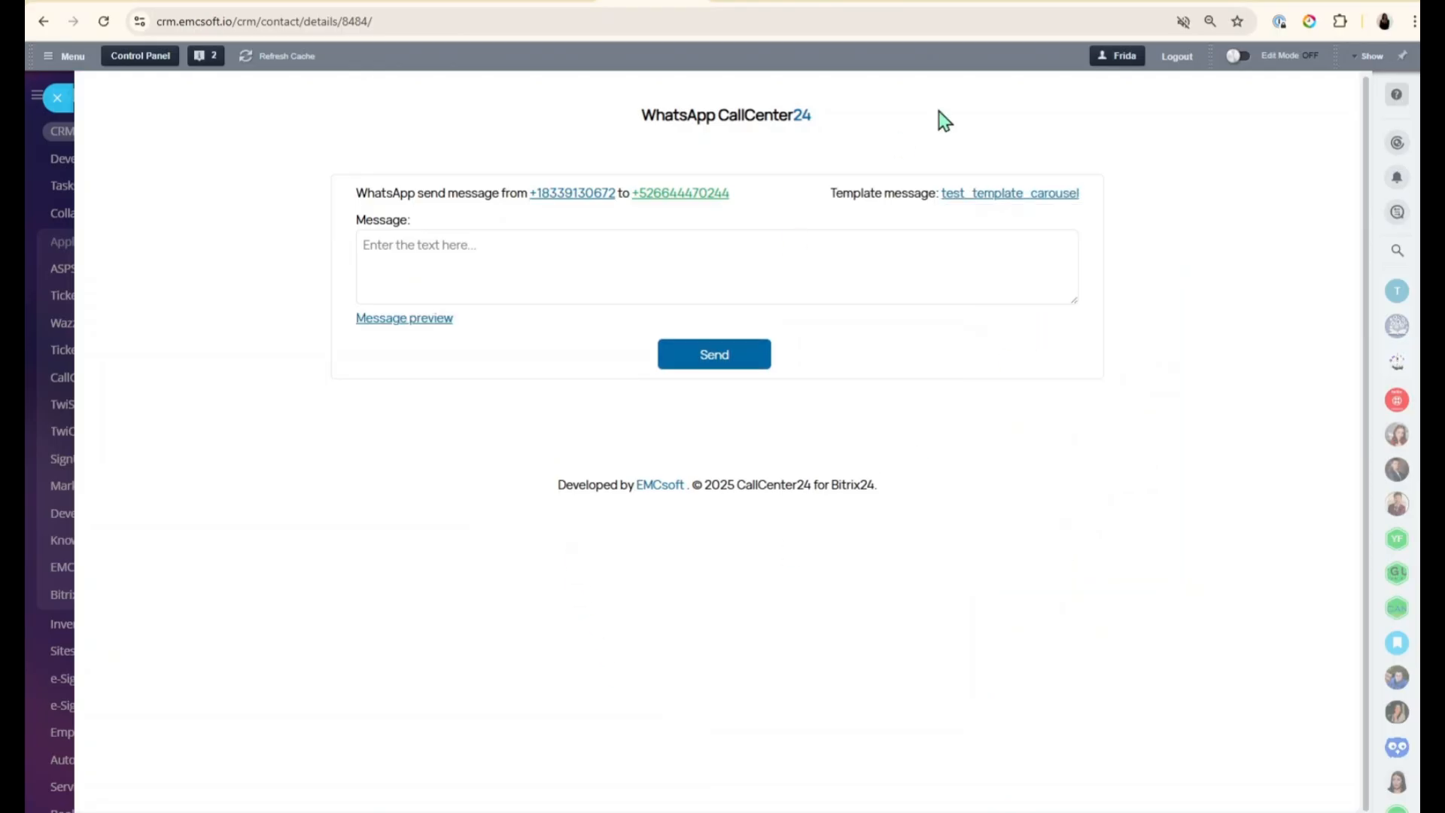
{"action": "left_click", "coordinate": [994, 197]}
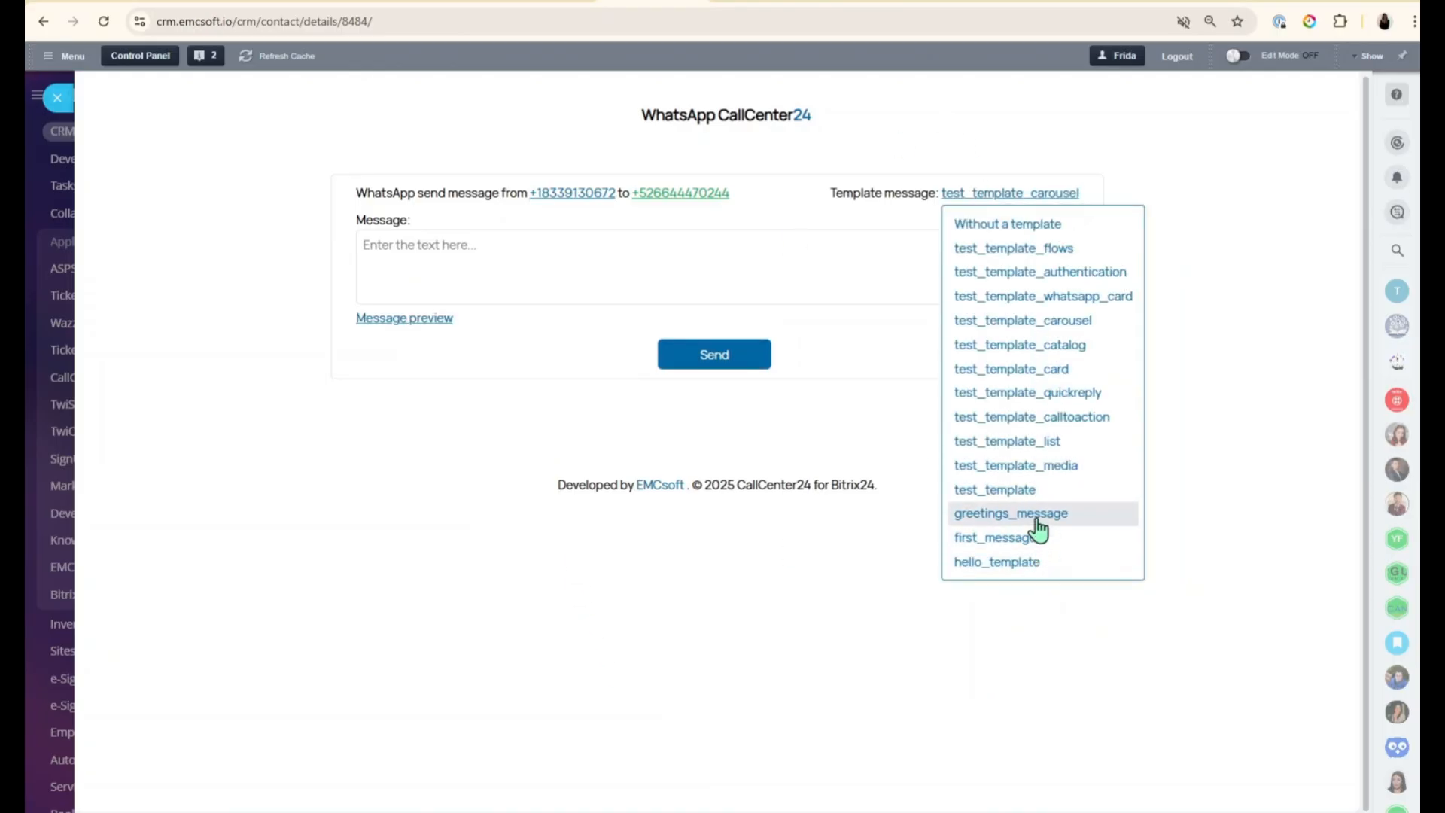
{"action": "left_click", "coordinate": [1038, 490]}
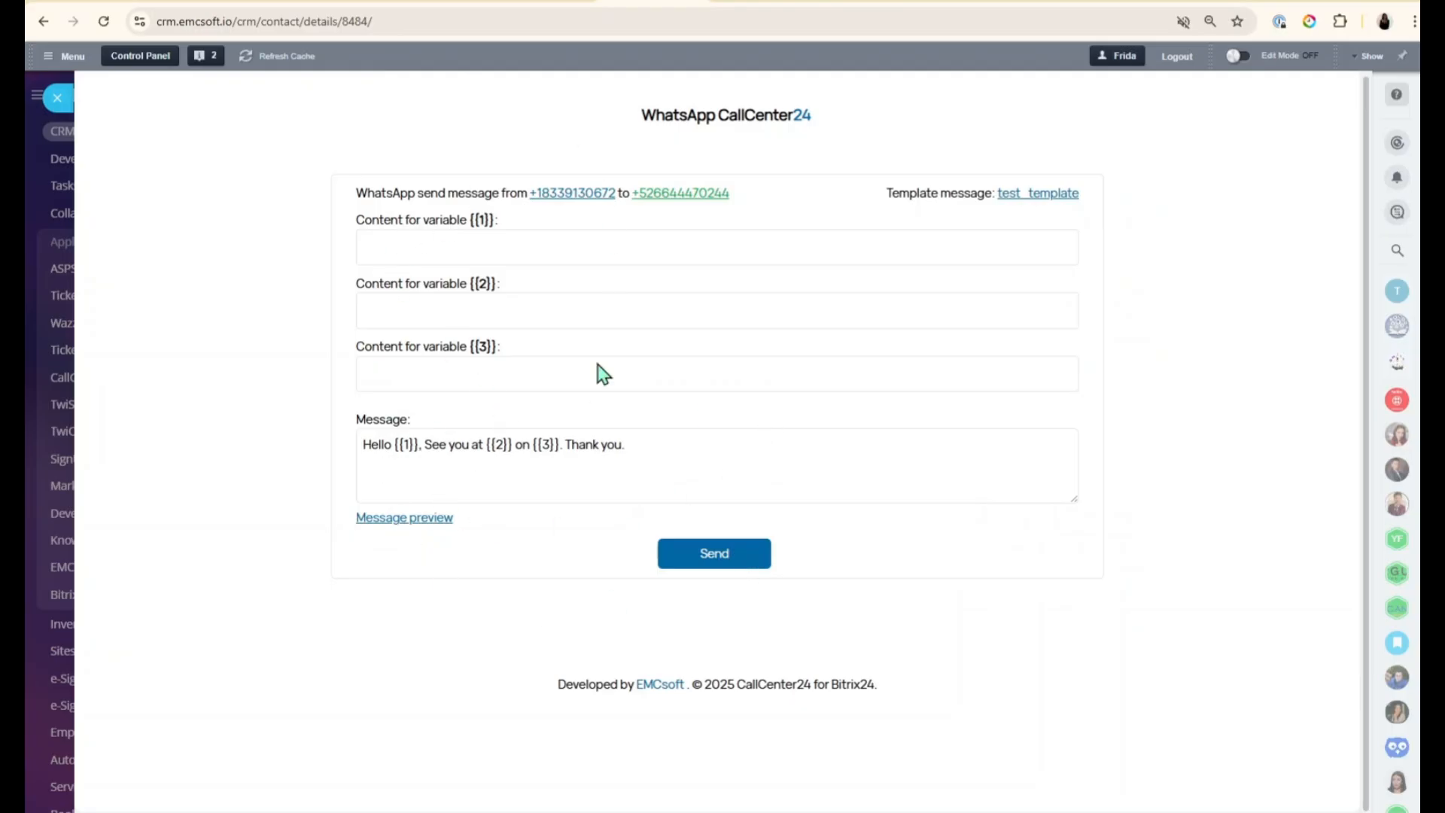
Fill the three template variables with the customer's first name, "4 pm" and "Thurday", and preview the message.
{"action": "left_click", "coordinate": [449, 239]}
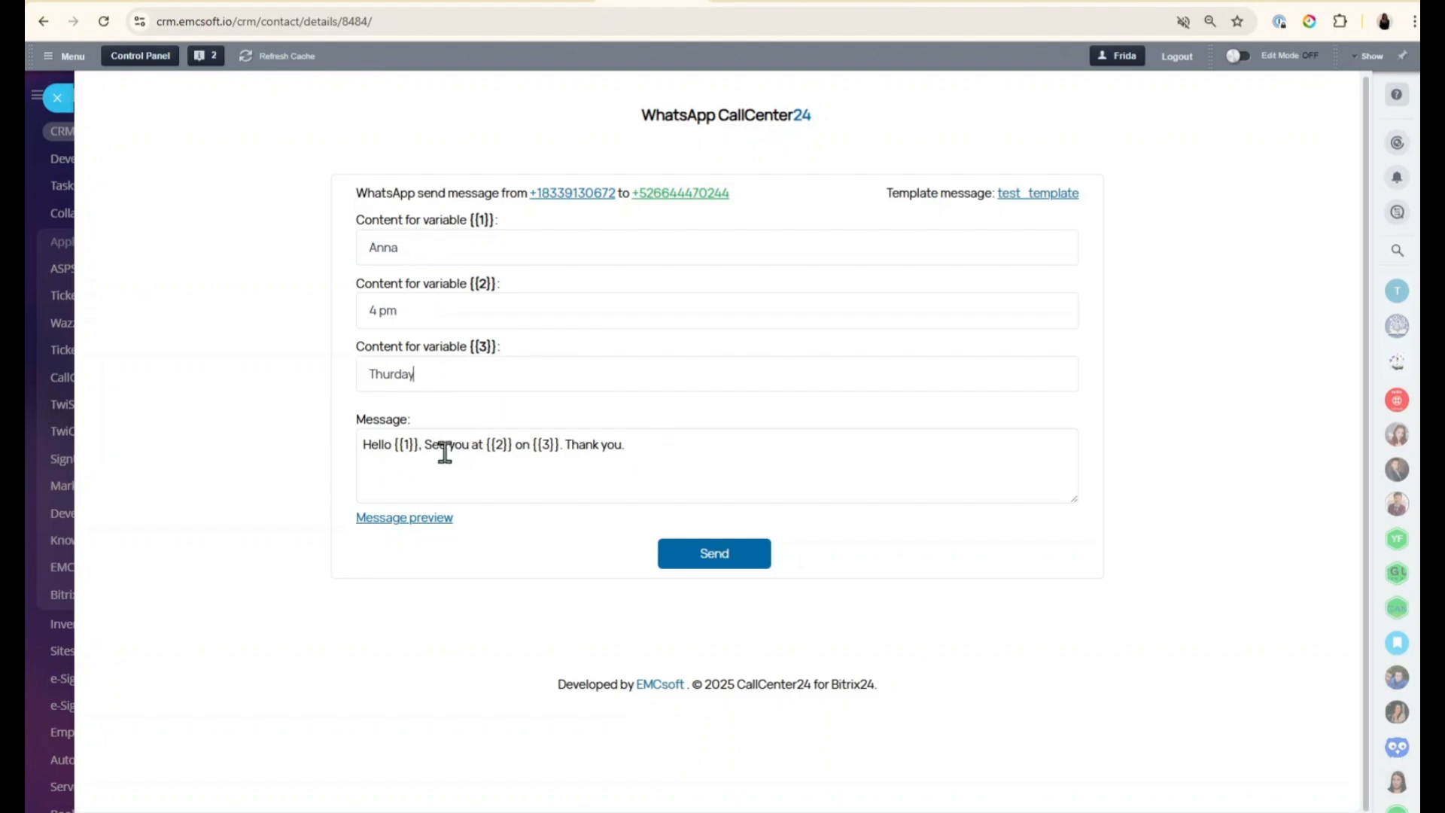
{"action": "left_click", "coordinate": [422, 520]}
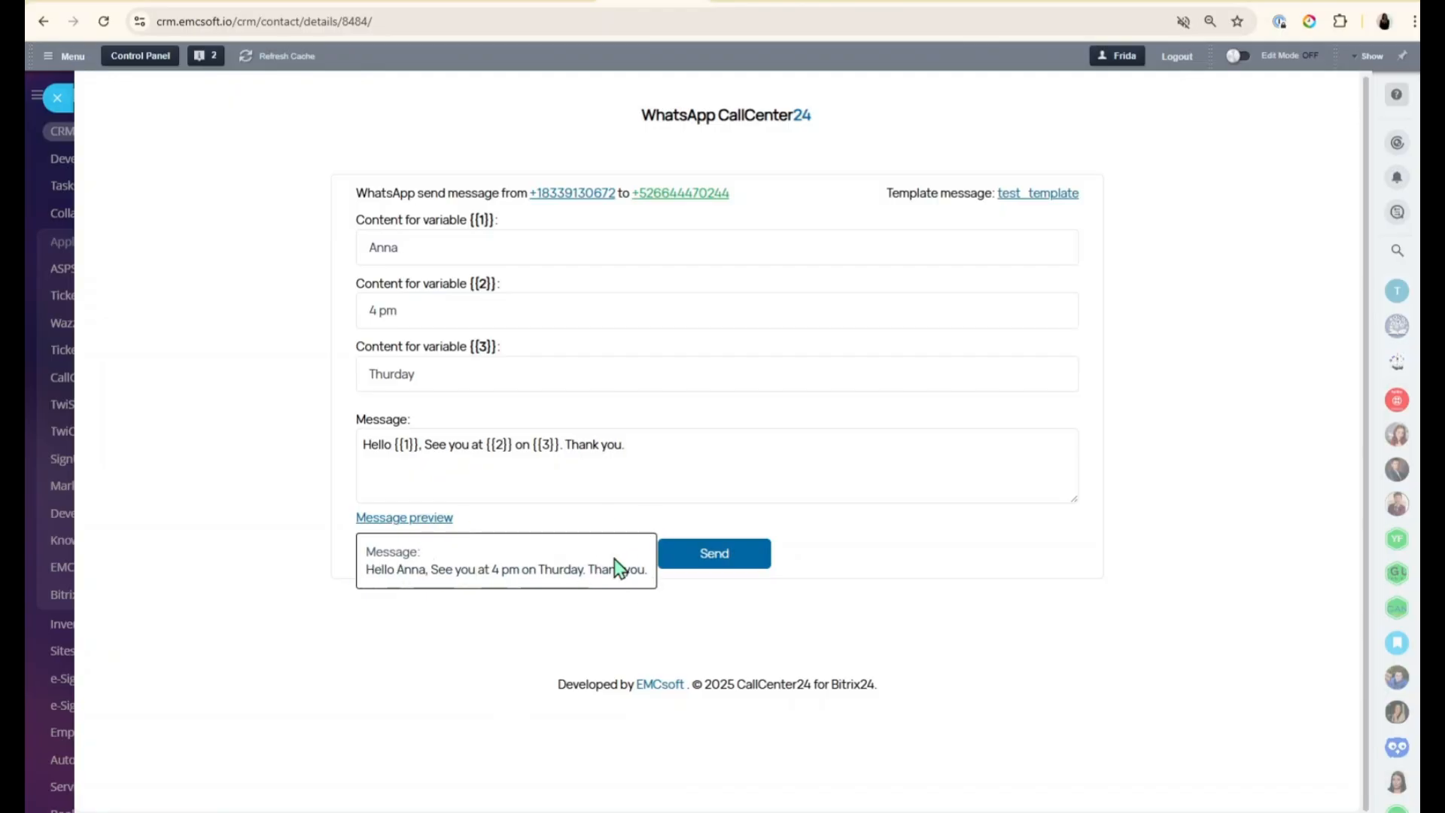
Leave the first_message template page in the Twilio console, and send the prepared test_template message from the WhatsApp CallCenter24 form.
{"action": "left_click", "coordinate": [901, 6]}
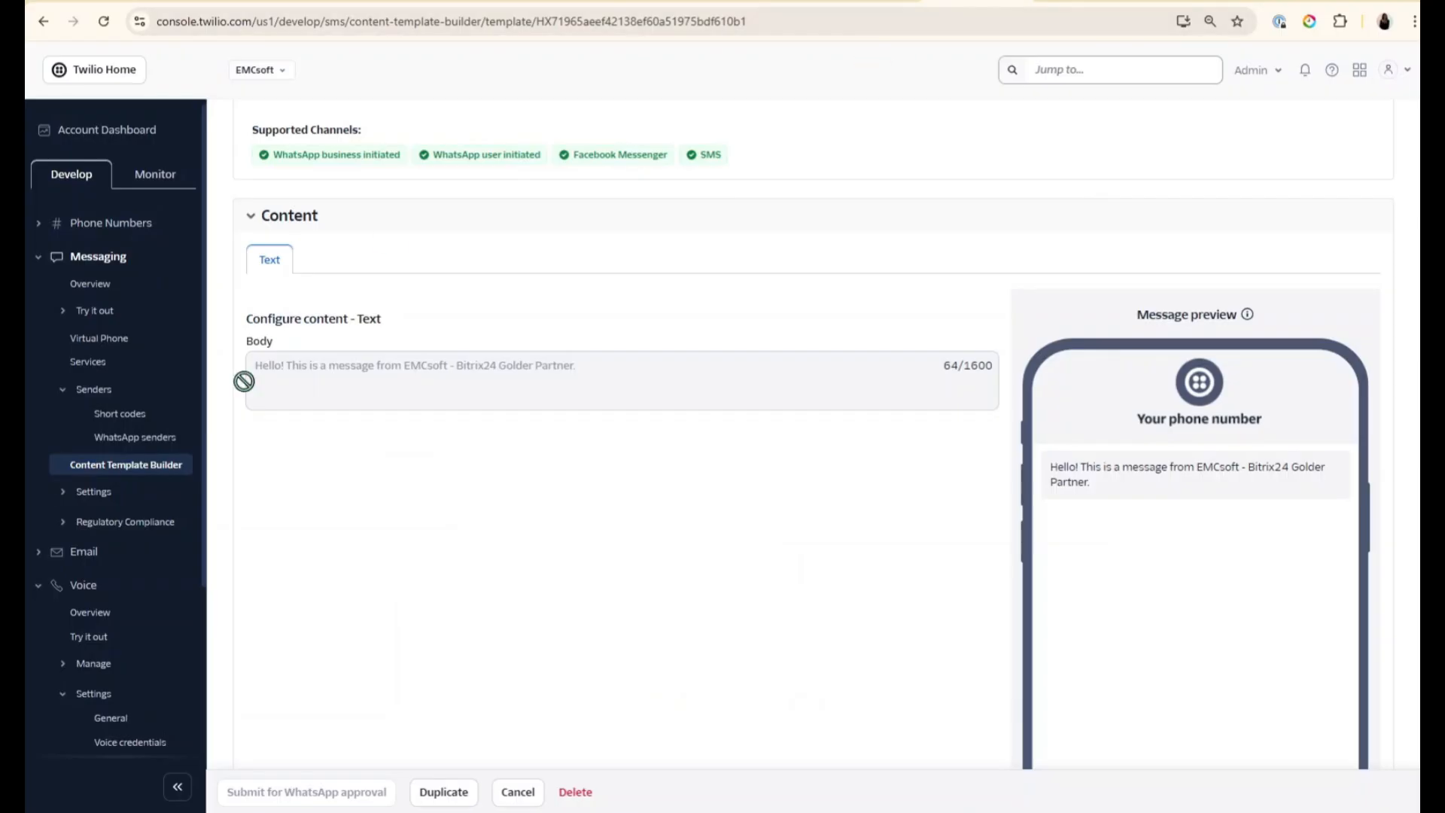
{"action": "left_click", "coordinate": [43, 21]}
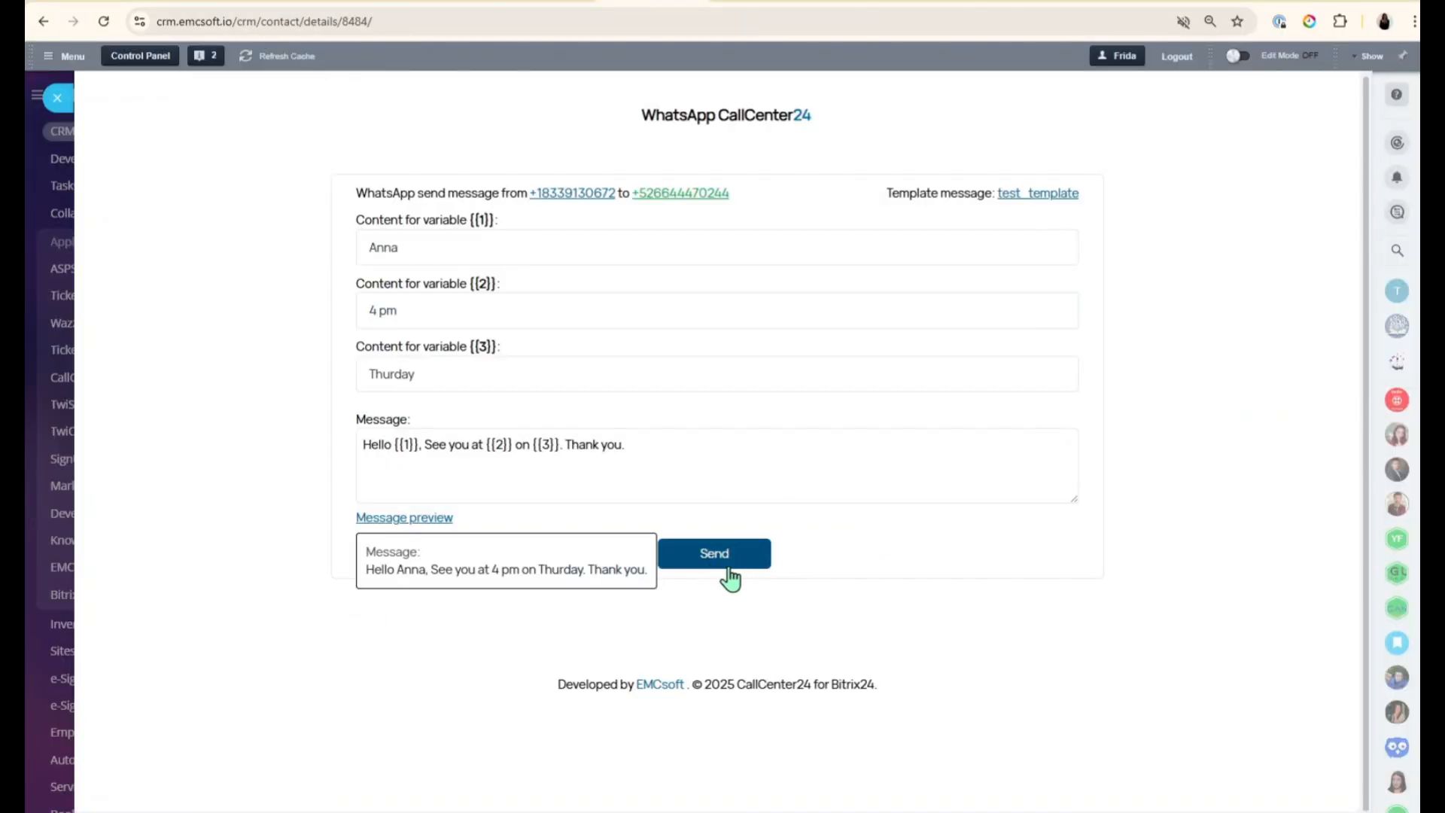
{"action": "left_click", "coordinate": [729, 566]}
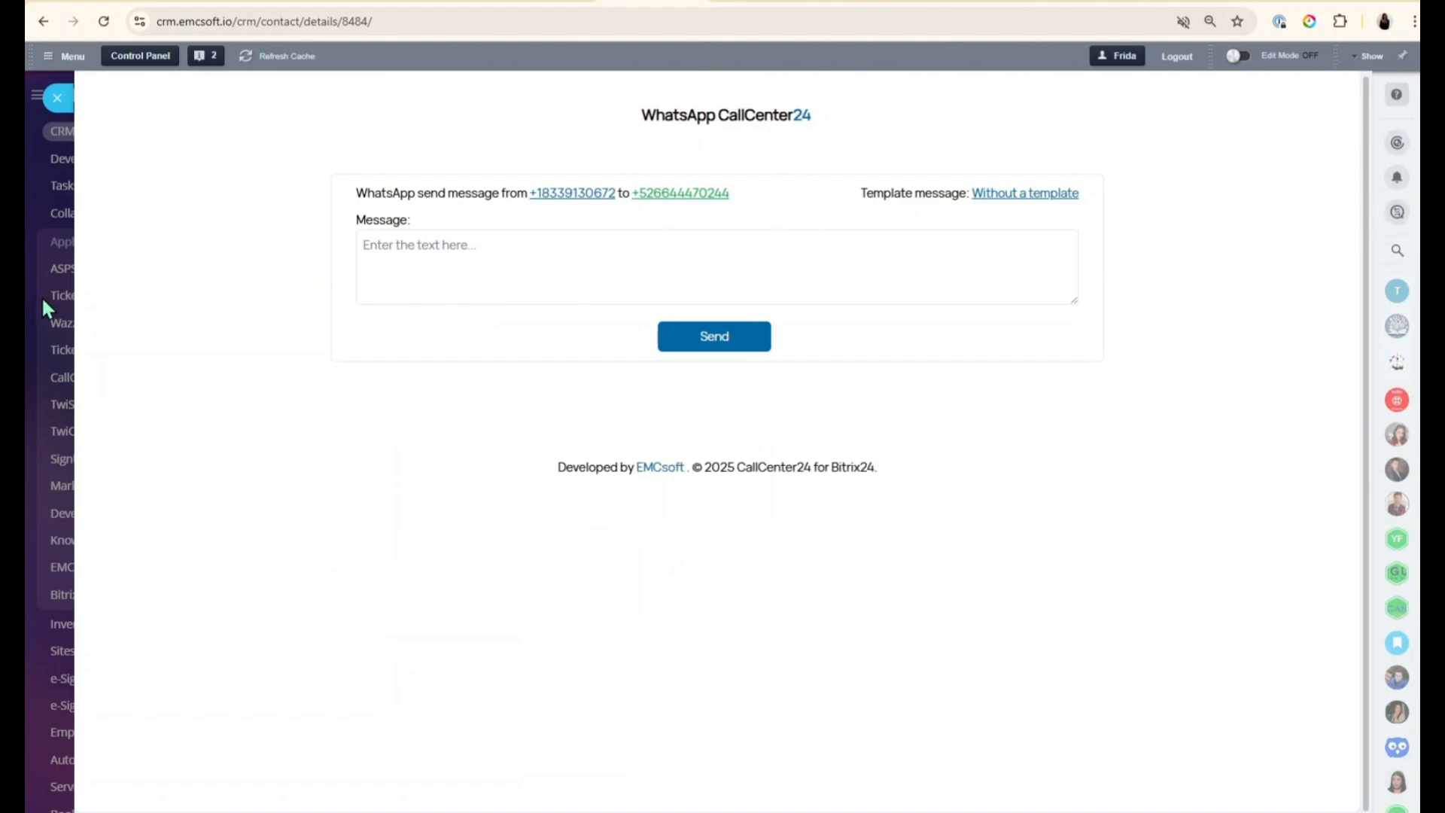
{"action": "left_click", "coordinate": [57, 97]}
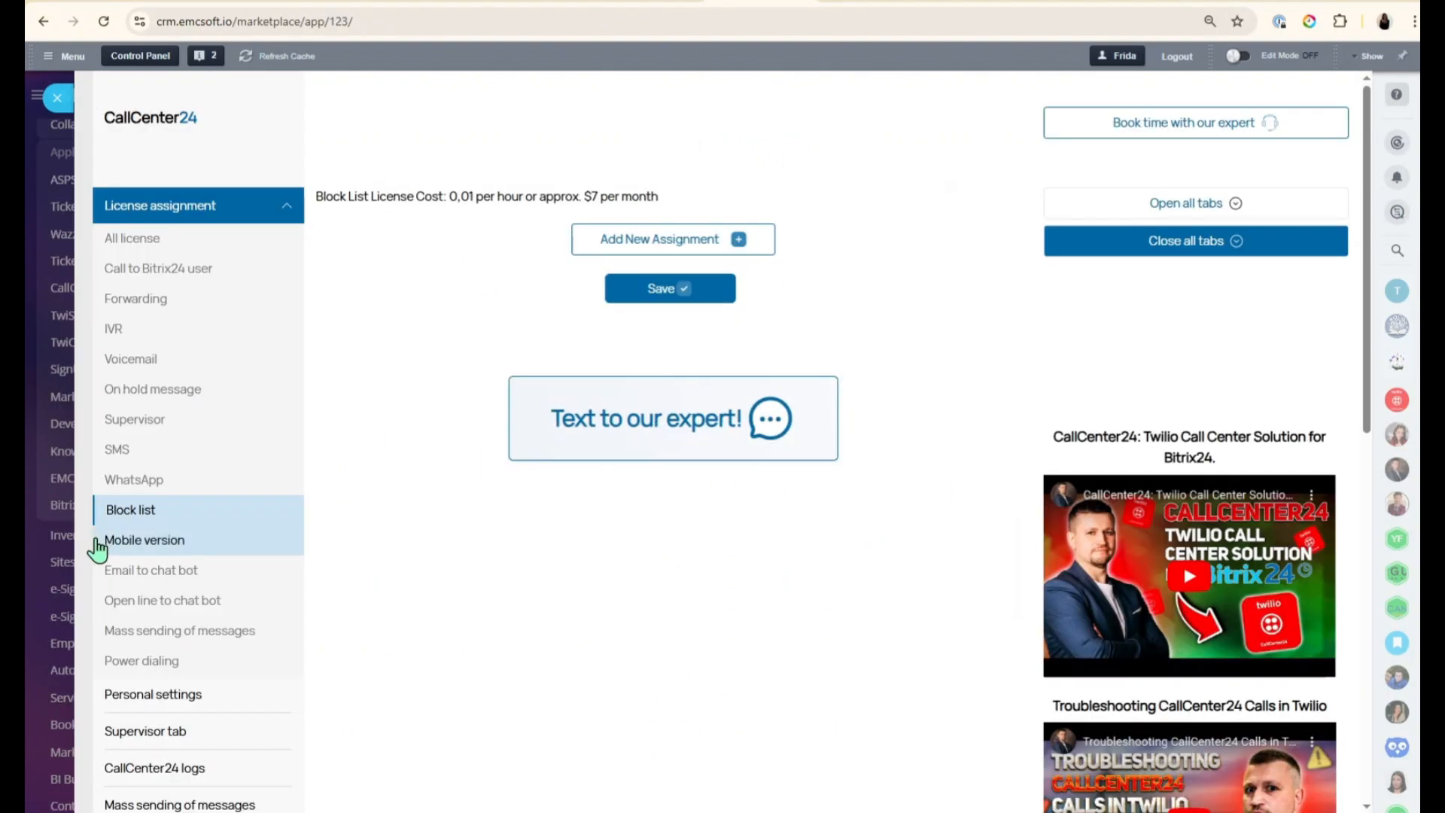
Open the Mobile version license assignments in CallCenter24 and look over the remaining assignment types and sections.
{"action": "left_click", "coordinate": [154, 554]}
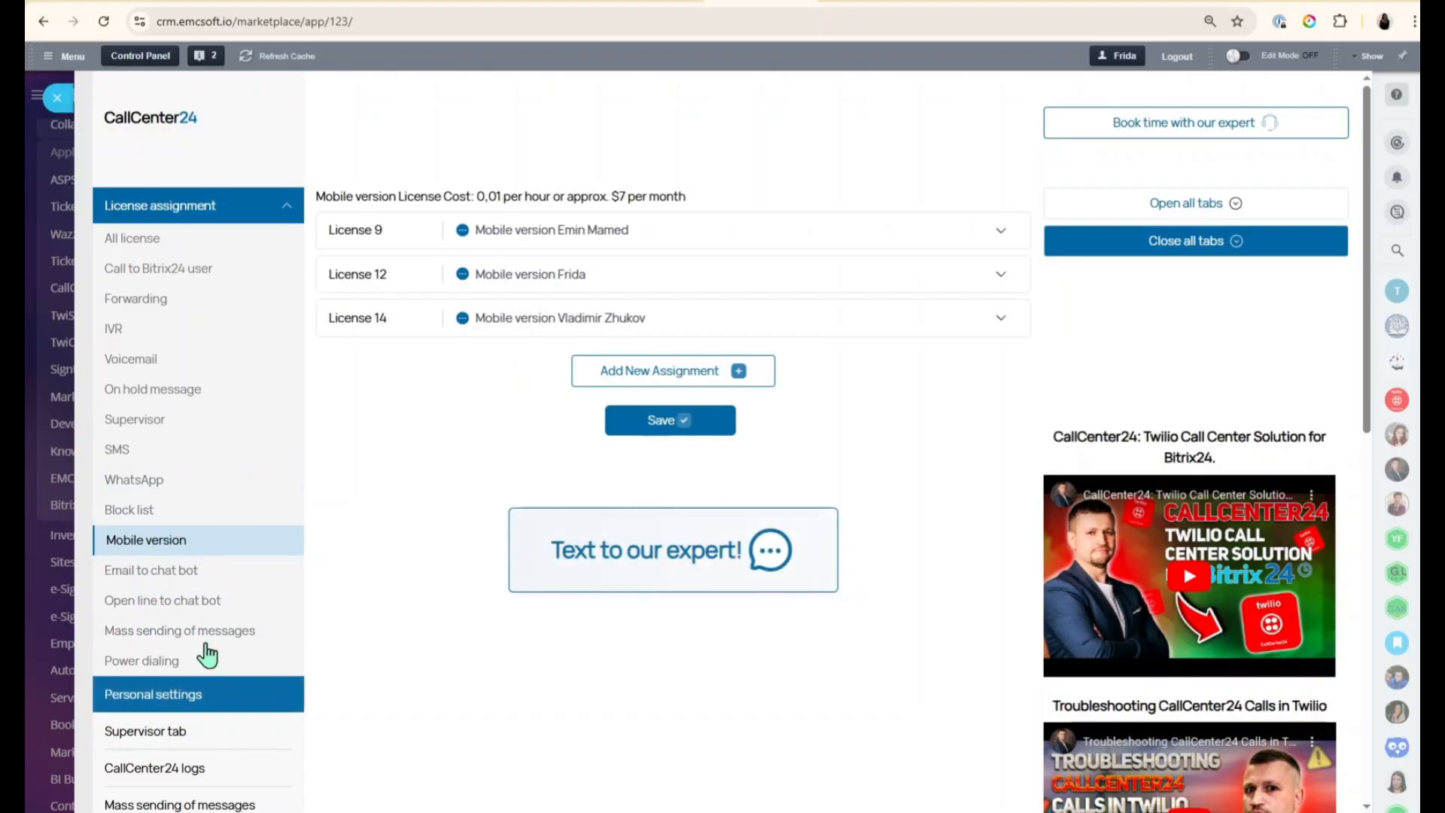
{"action": "scroll", "coordinate": [219, 632], "scroll_direction": "down", "scroll_amount": 2}
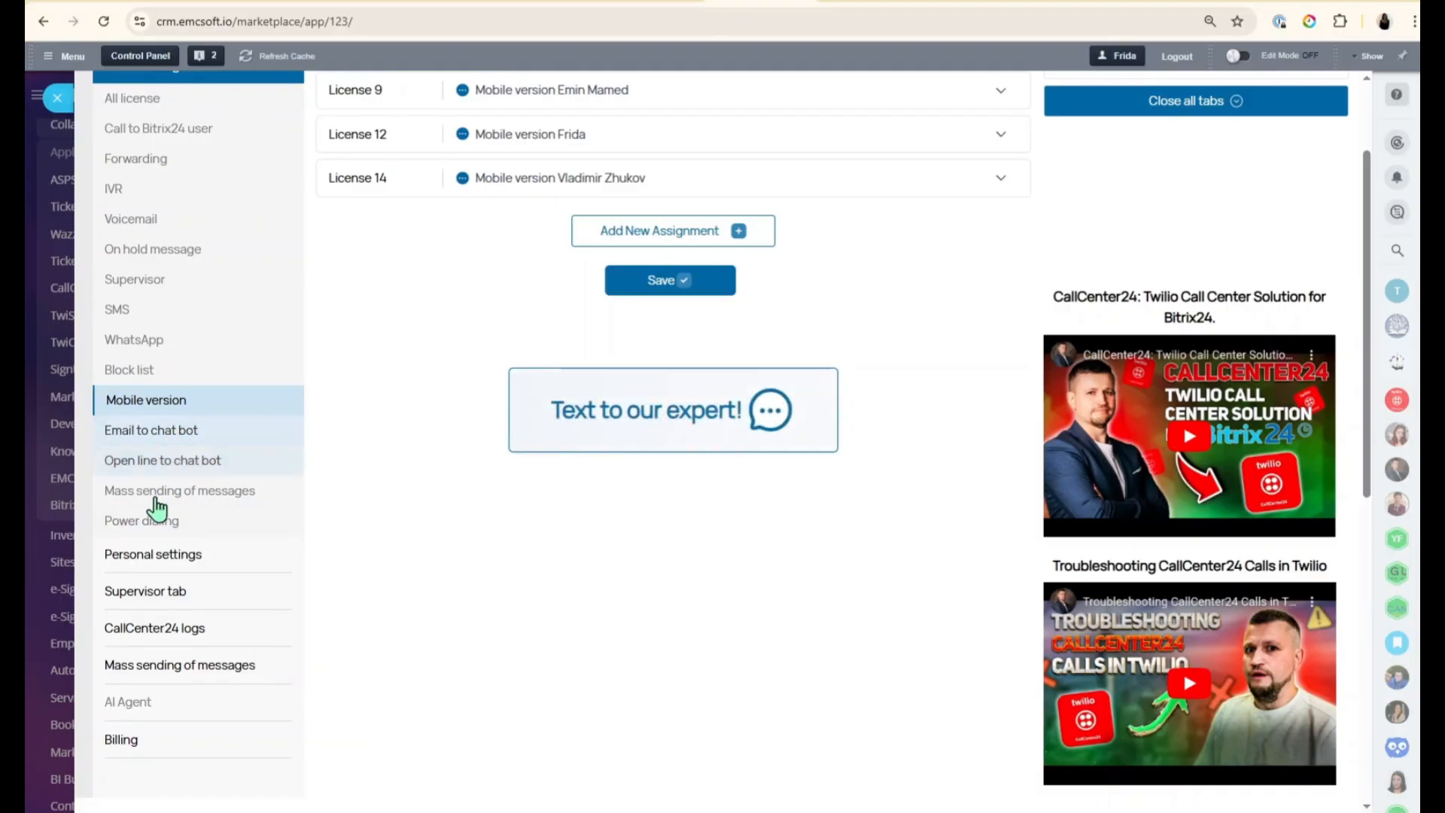
{"action": "scroll", "coordinate": [468, 685], "scroll_direction": "up", "scroll_amount": 2}
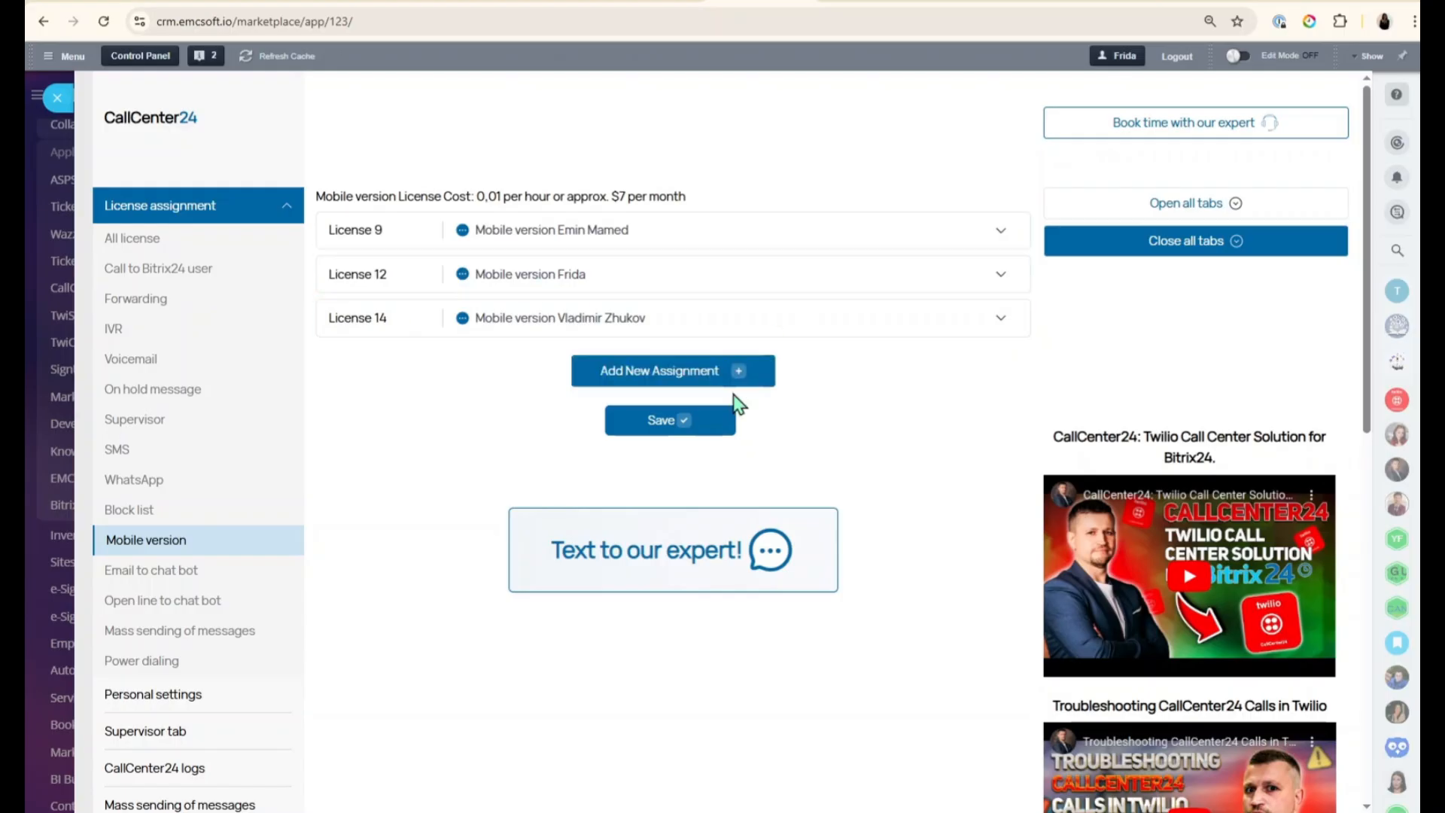
Add a Mobile version assignment, select a responsible person for the call link, and delete the assignment again.
{"action": "left_click", "coordinate": [684, 377]}
{"action": "left_click", "coordinate": [806, 364]}
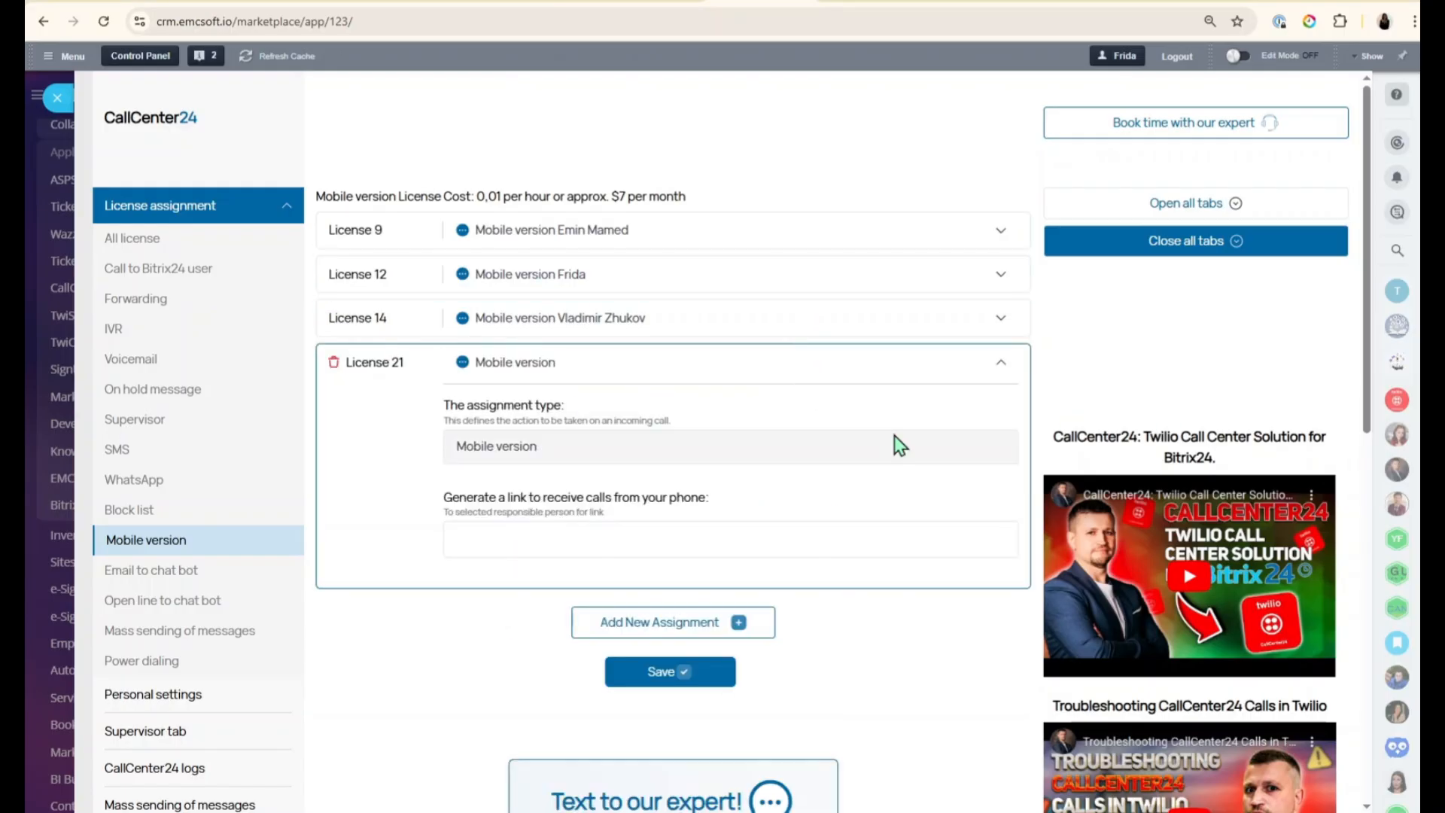
{"action": "left_click", "coordinate": [647, 546]}
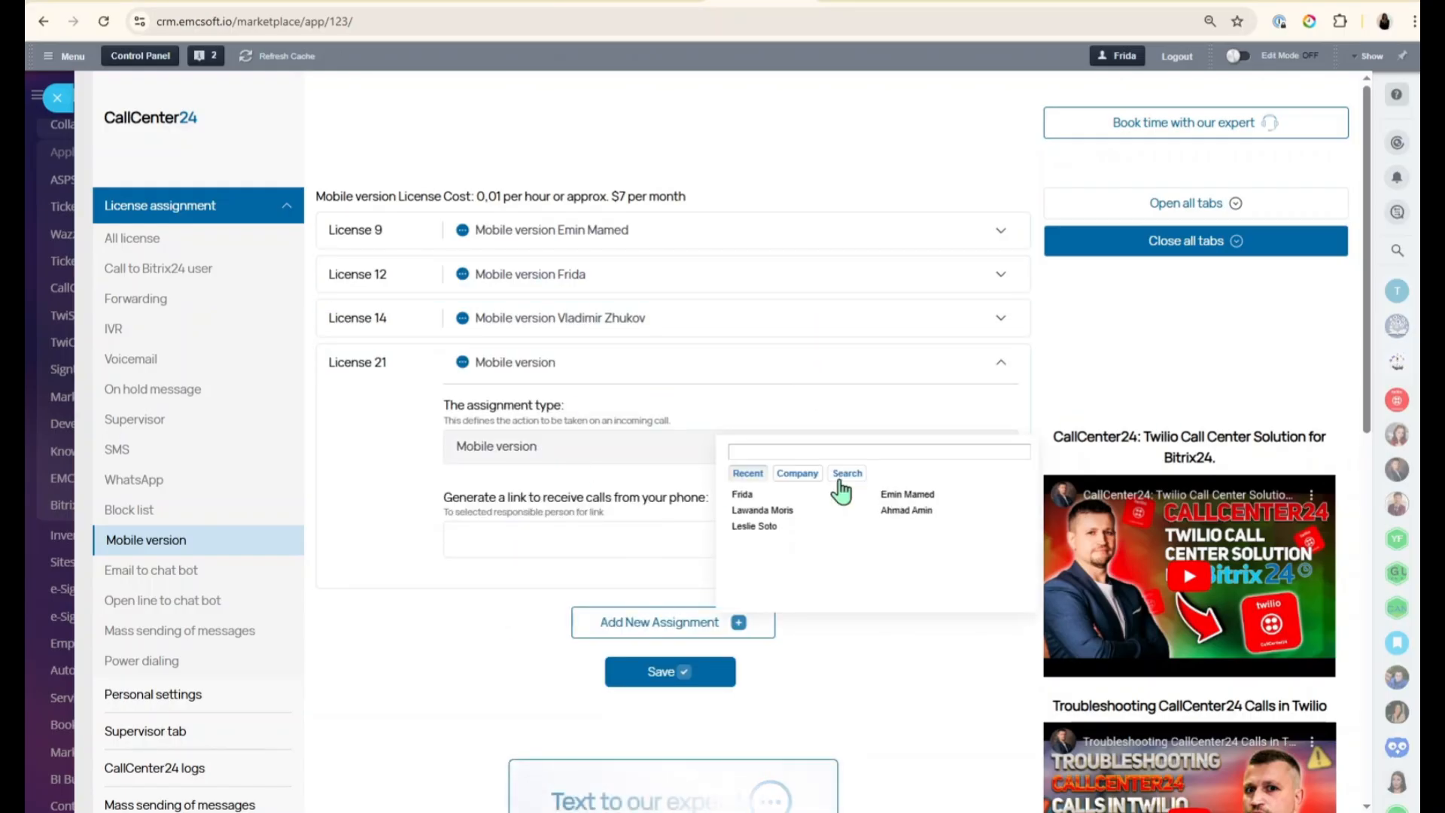
{"action": "left_click", "coordinate": [743, 495]}
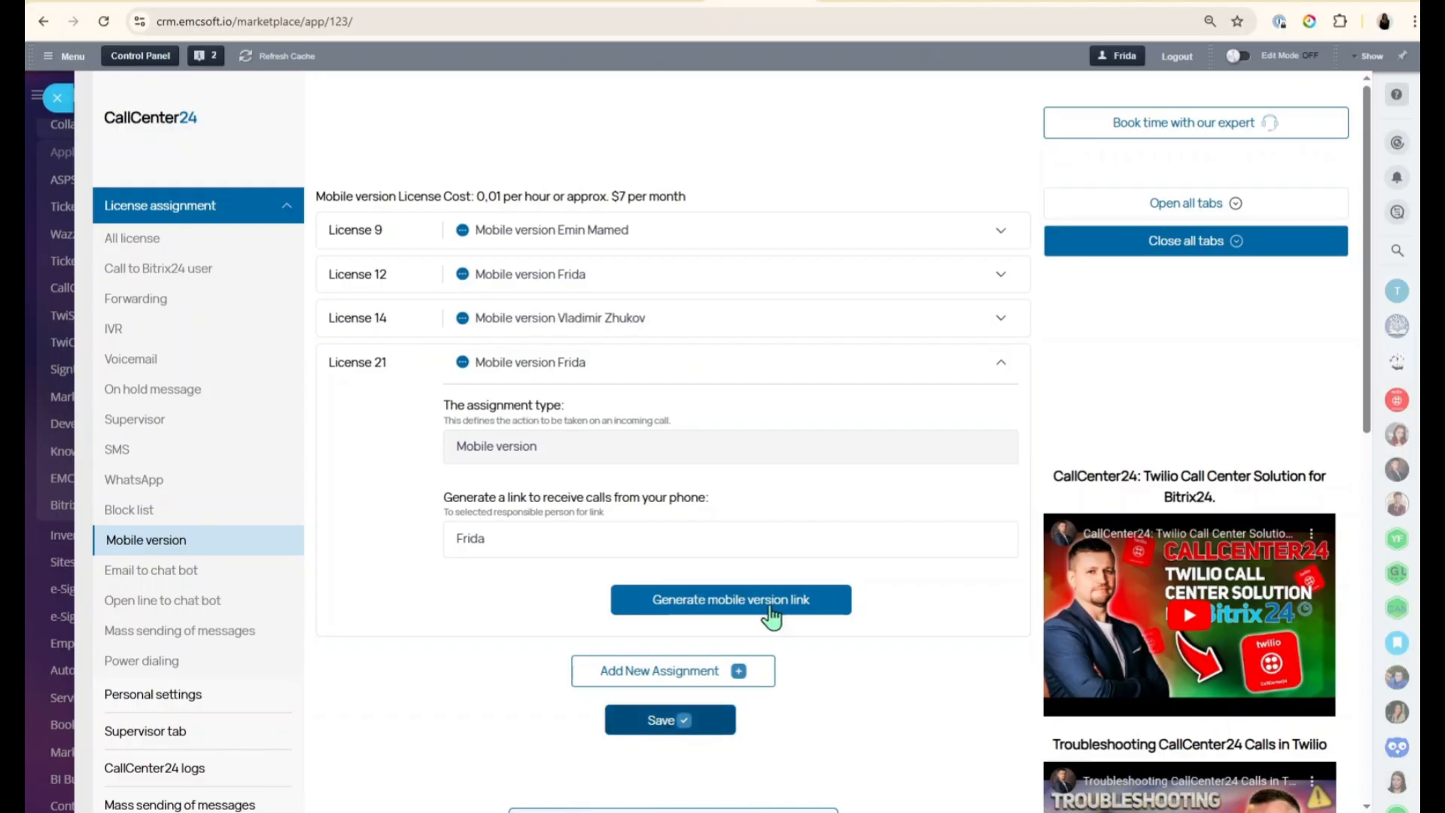
{"action": "left_click", "coordinate": [334, 362]}
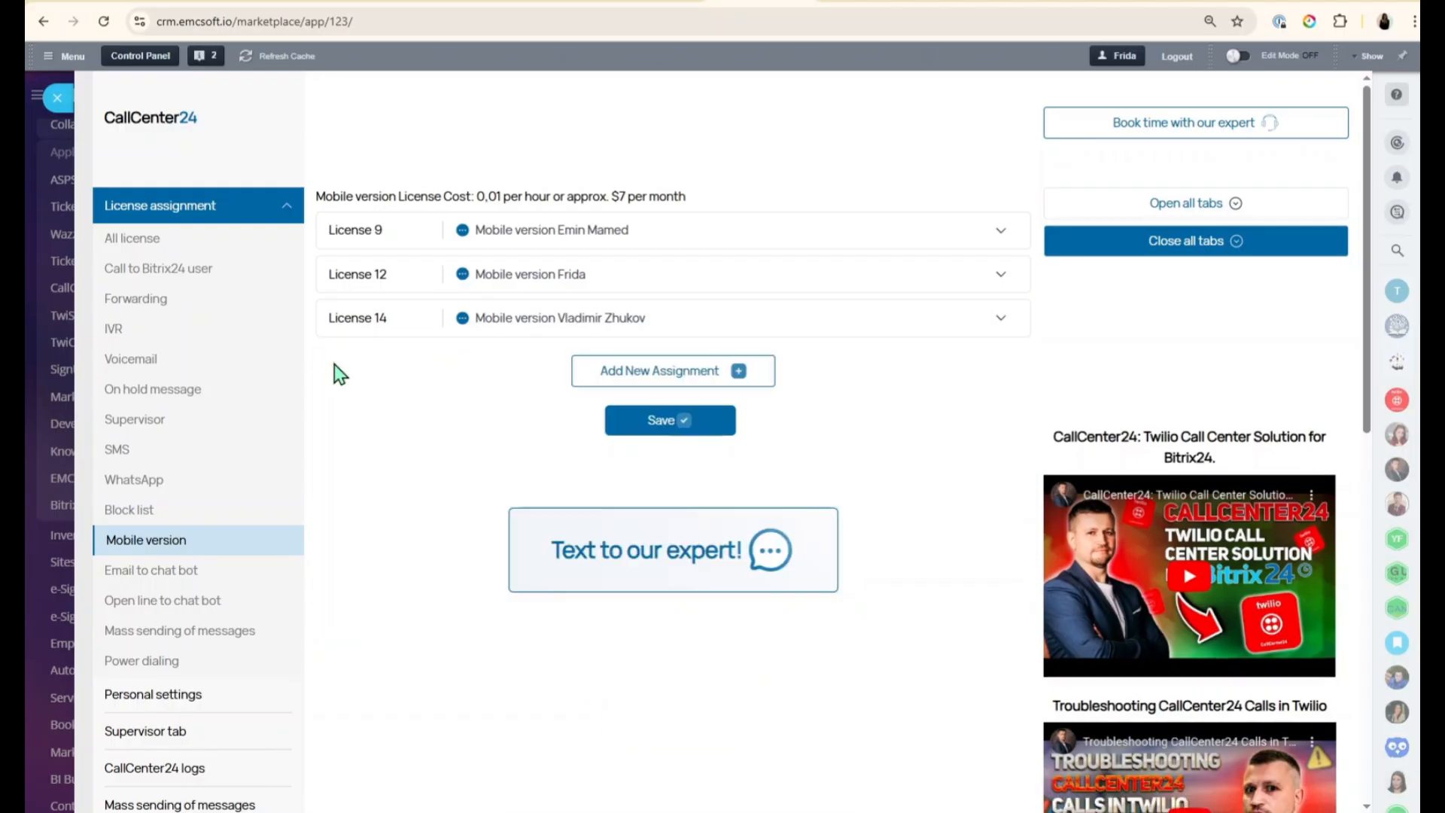
Open the License 12 mobile version assignment to examine its configuration details.
{"action": "left_click", "coordinate": [551, 277]}
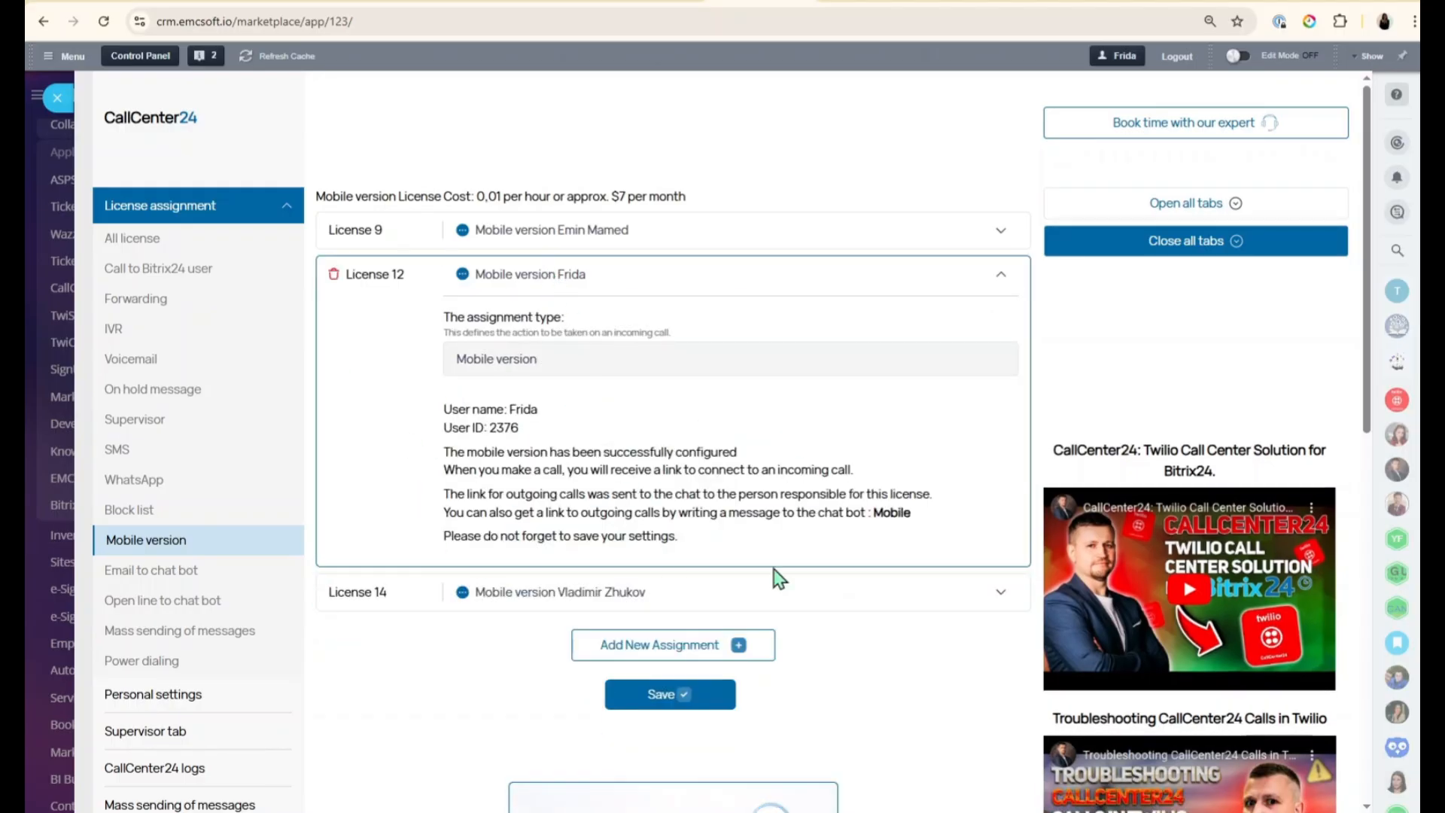
Review the License 12 mobile version details, and request the mobile link by sending "mobile" to the CallCenter24 Bot chat.
{"action": "left_click_drag", "start_coordinate": [704, 544], "coordinate": [449, 406]}
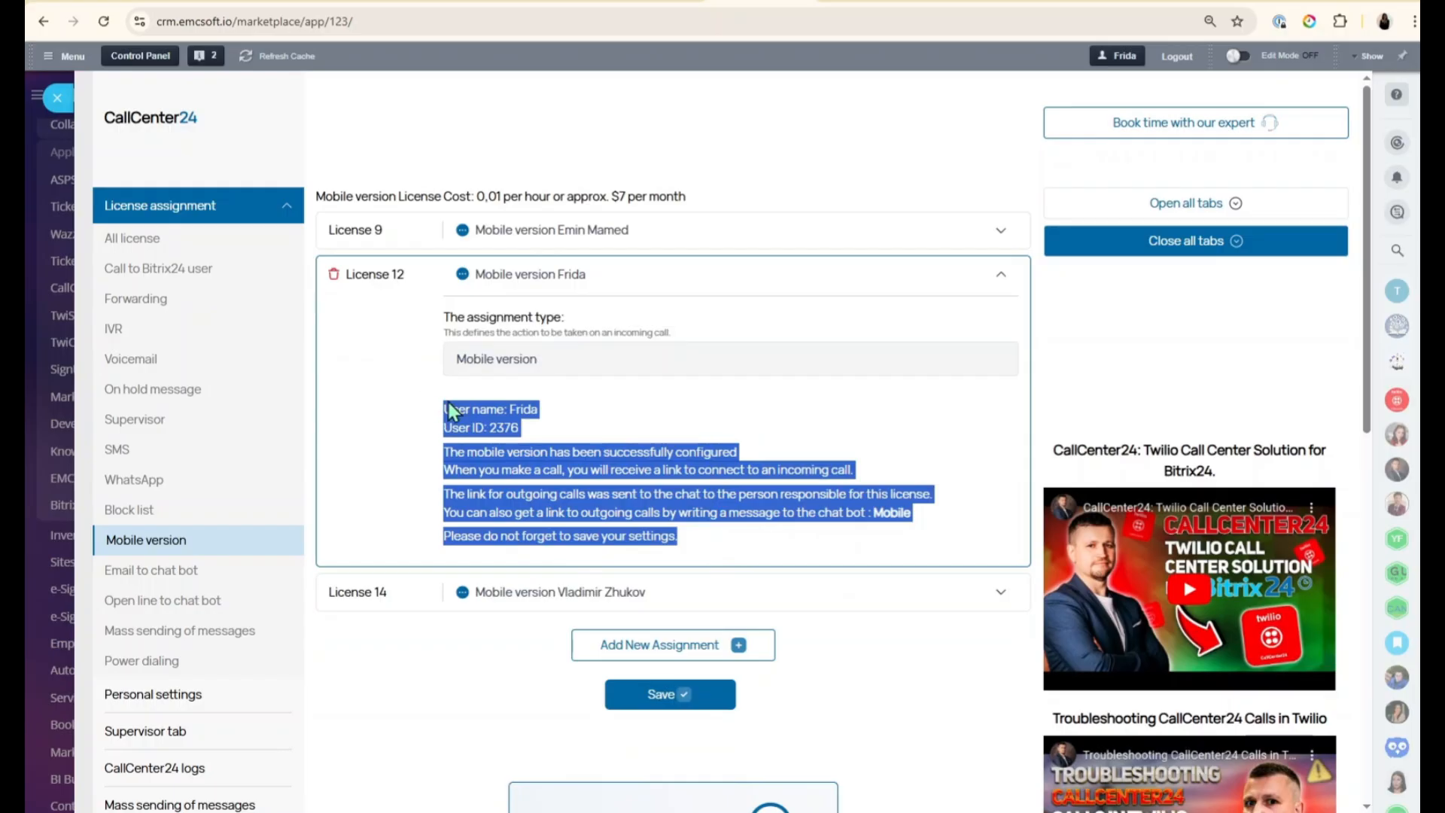
{"action": "left_click", "coordinate": [430, 673]}
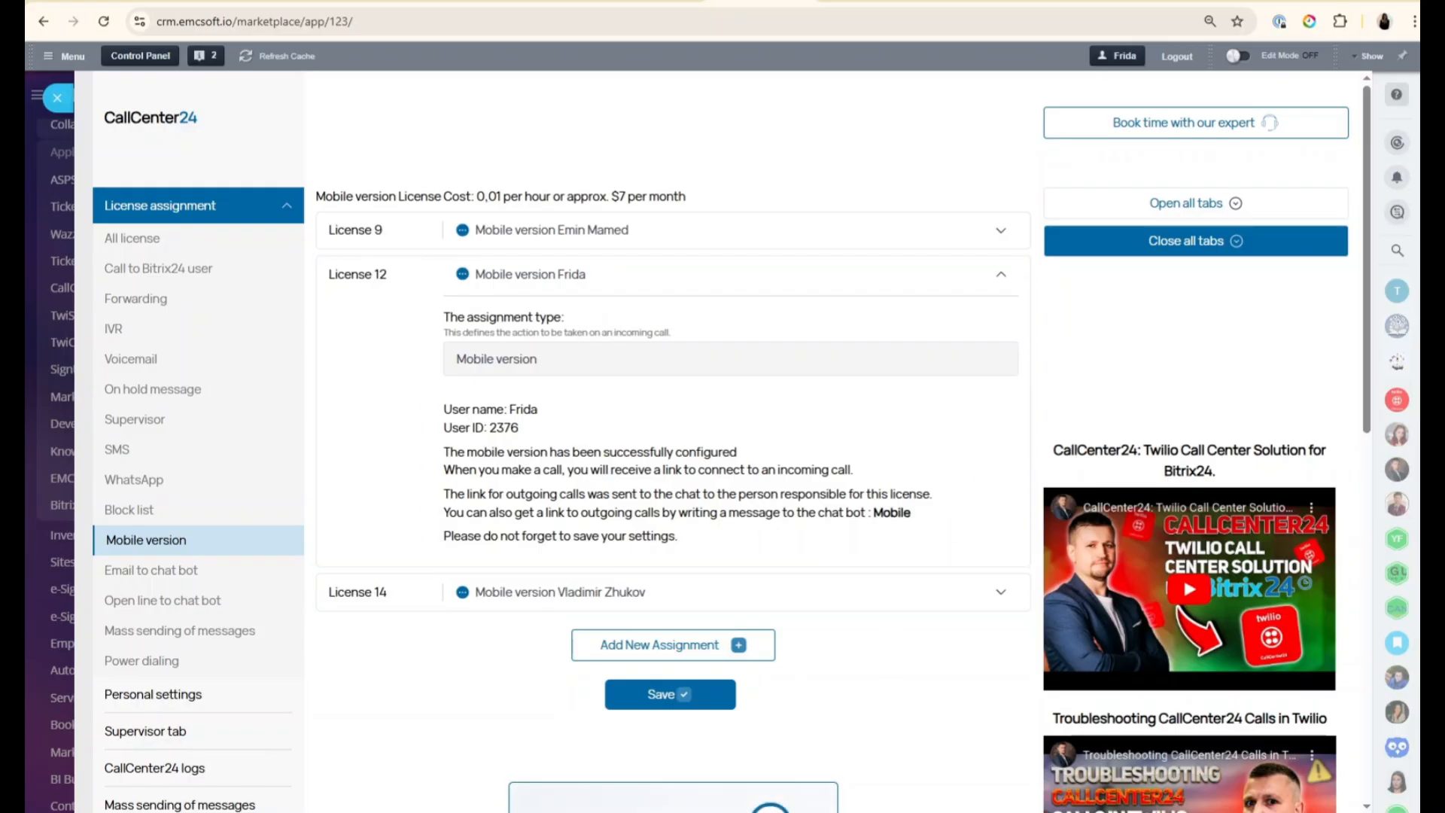
{"action": "left_click", "coordinate": [1402, 406]}
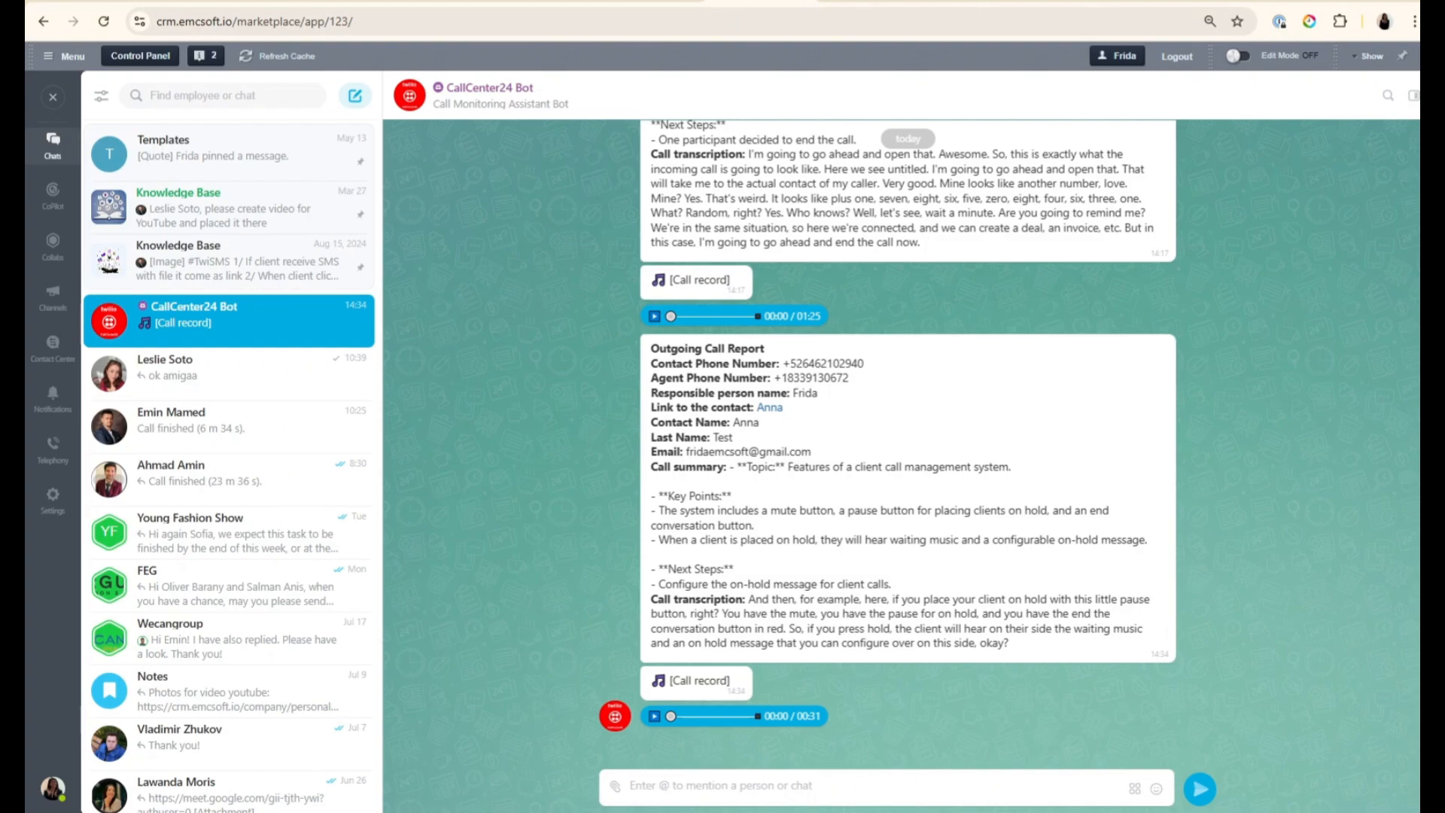
{"action": "type", "text": "mob"}
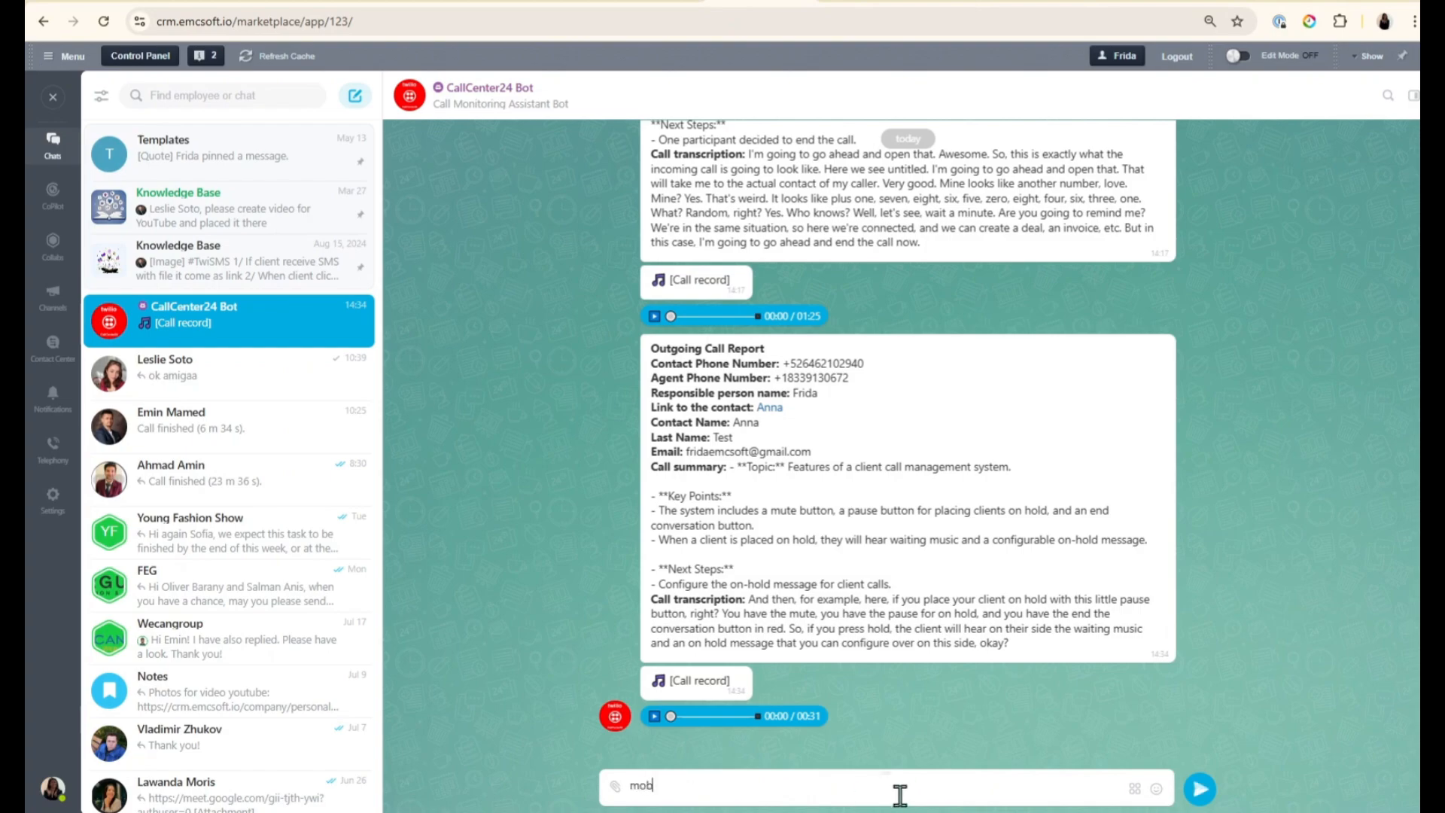
{"action": "type", "text": "ile"}
{"action": "key", "text": "shift+Return"}
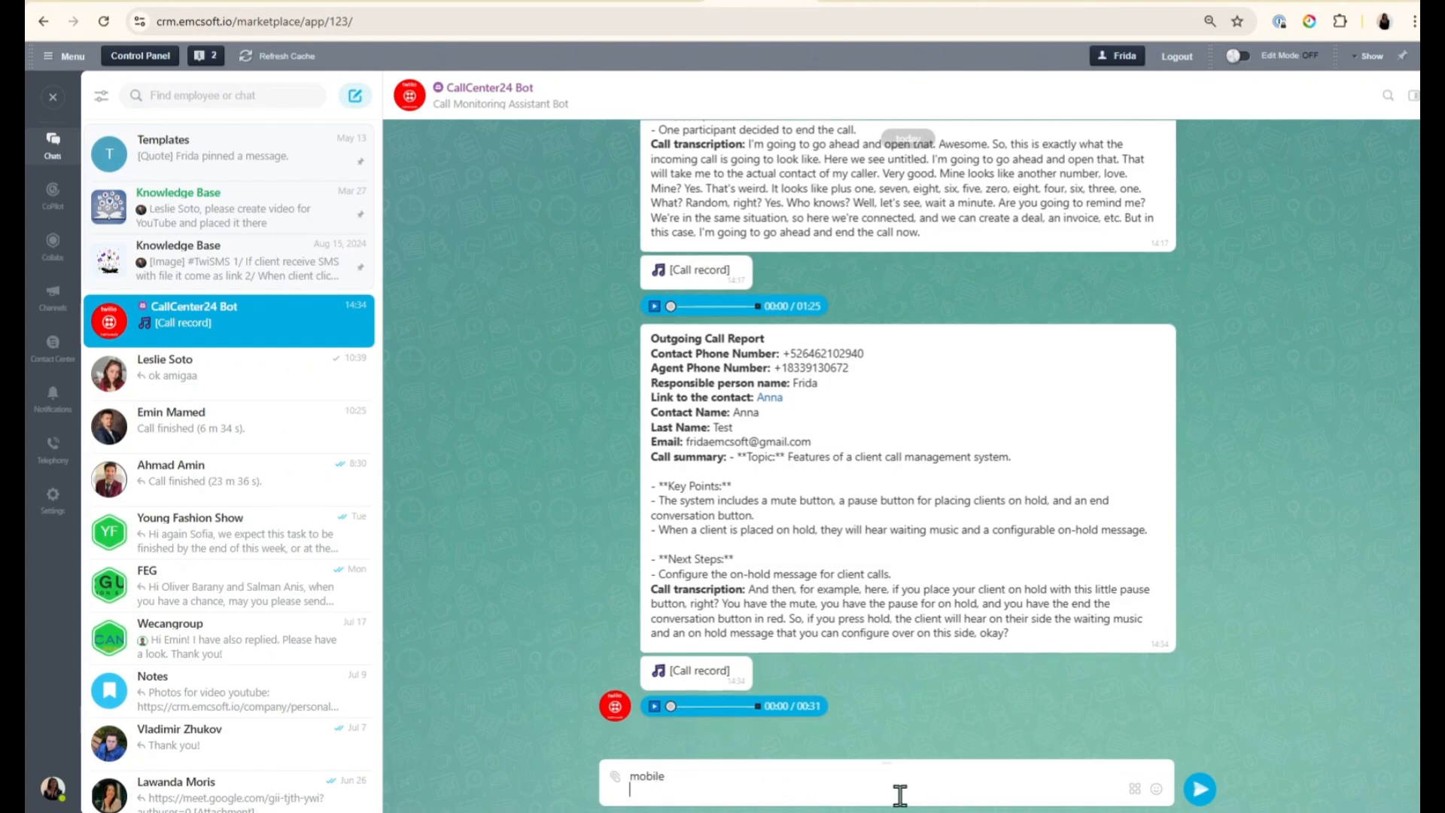
{"action": "key", "text": "Return"}
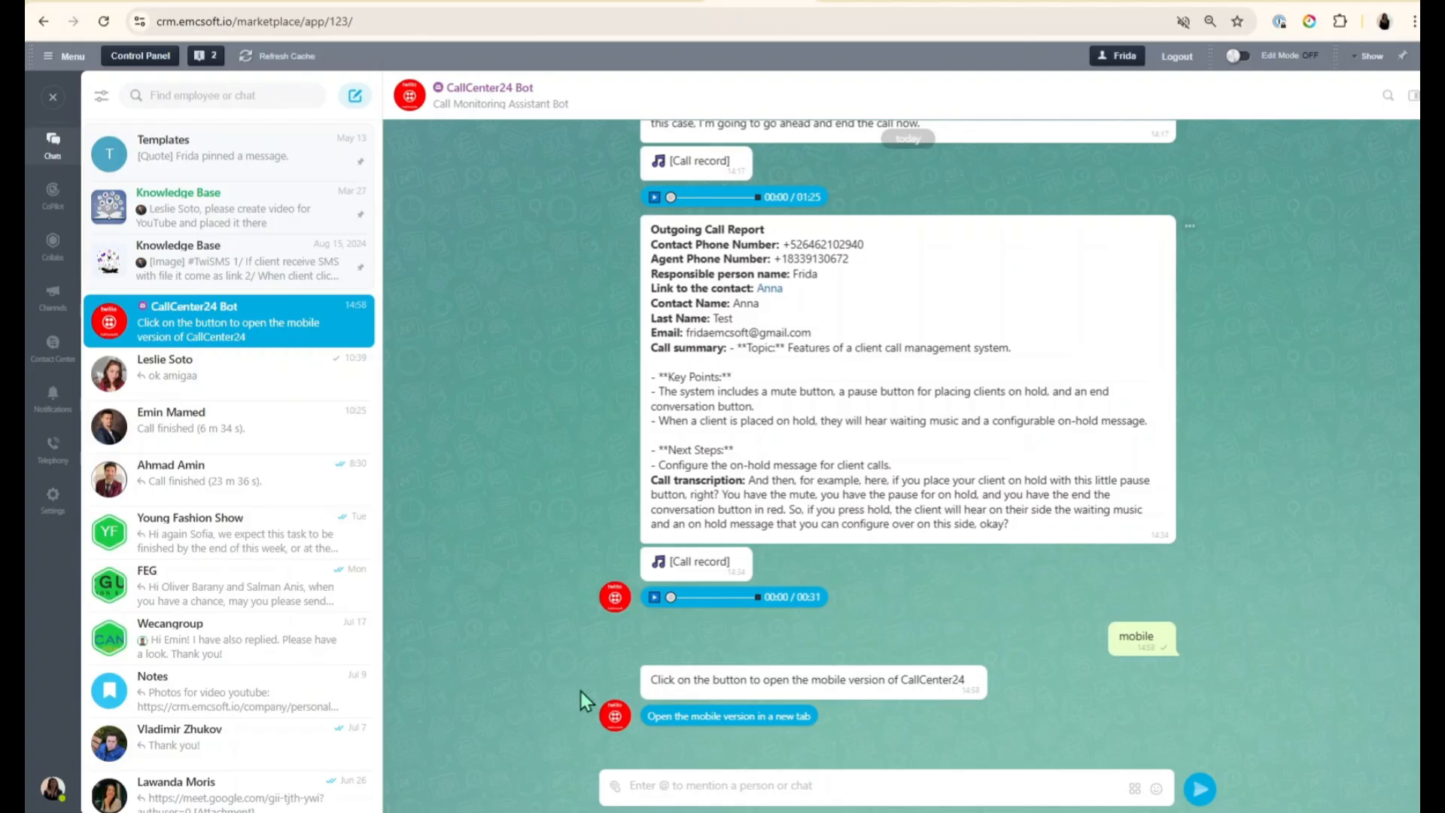
Open the CallCenter24 mobile version from the bot's reply, widen its preview area, and view the Leads and Deals lists.
{"action": "left_click", "coordinate": [712, 718]}
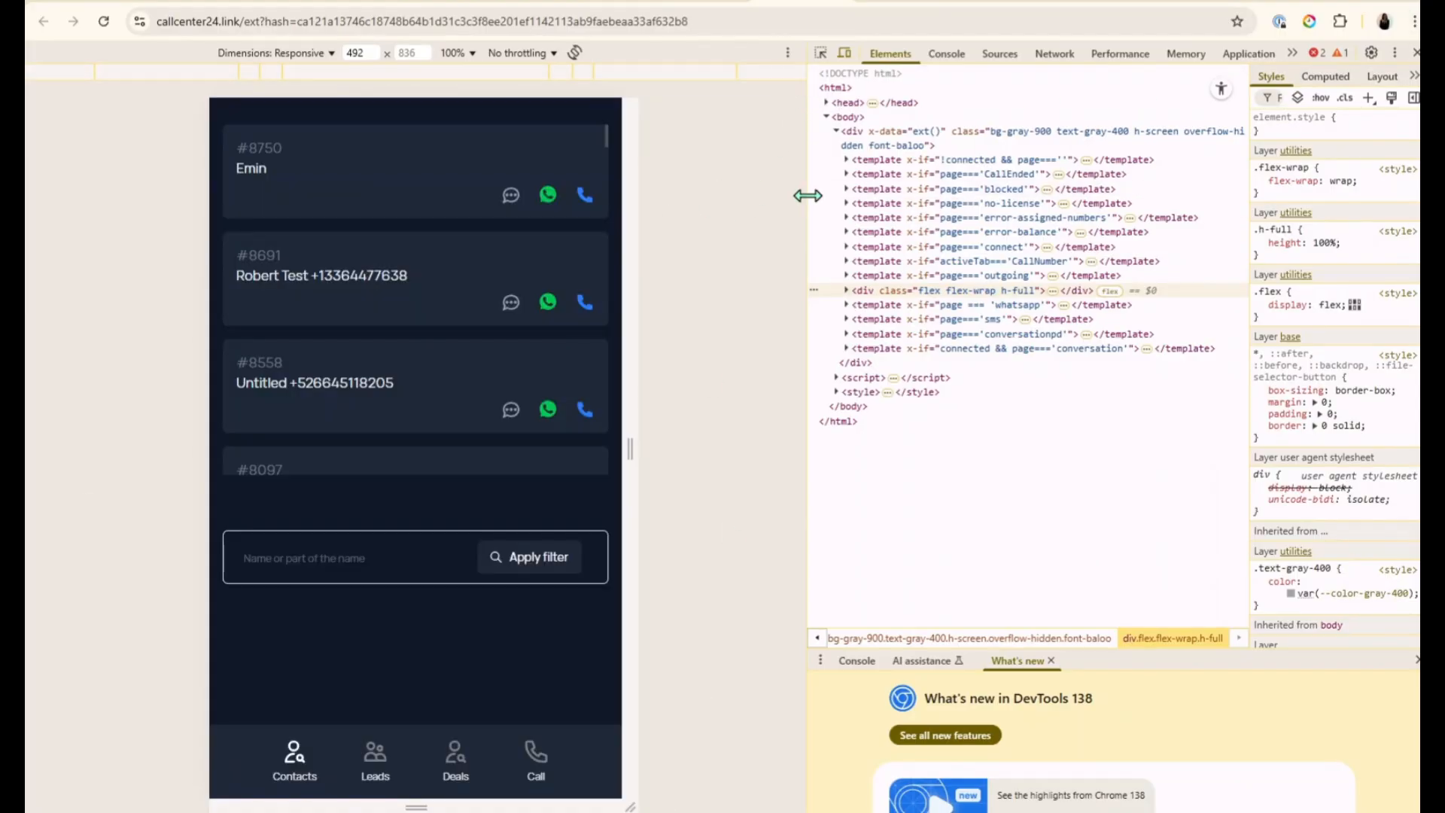
{"action": "left_click_drag", "start_coordinate": [806, 193], "coordinate": [1409, 234]}
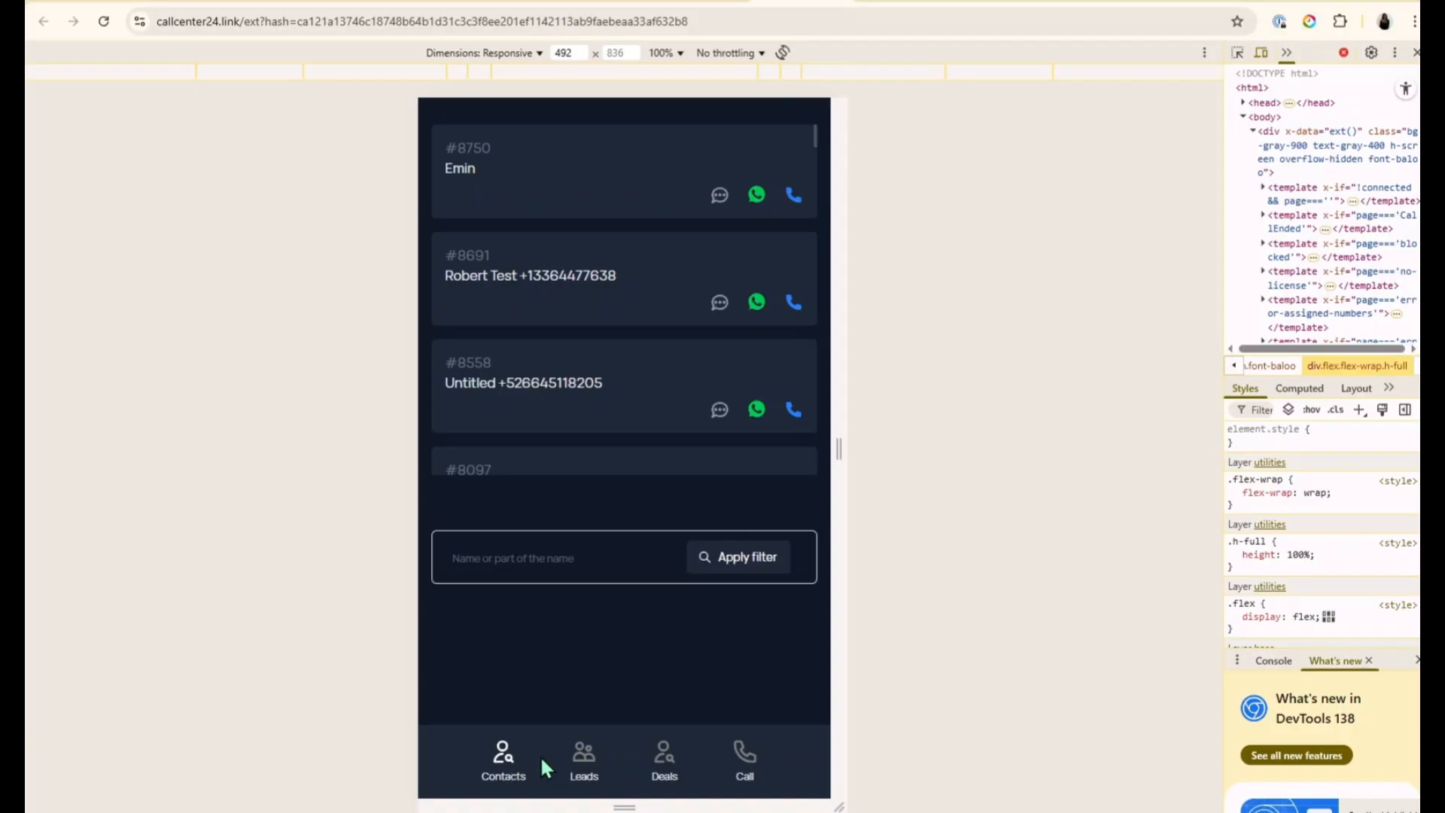
{"action": "left_click", "coordinate": [575, 768]}
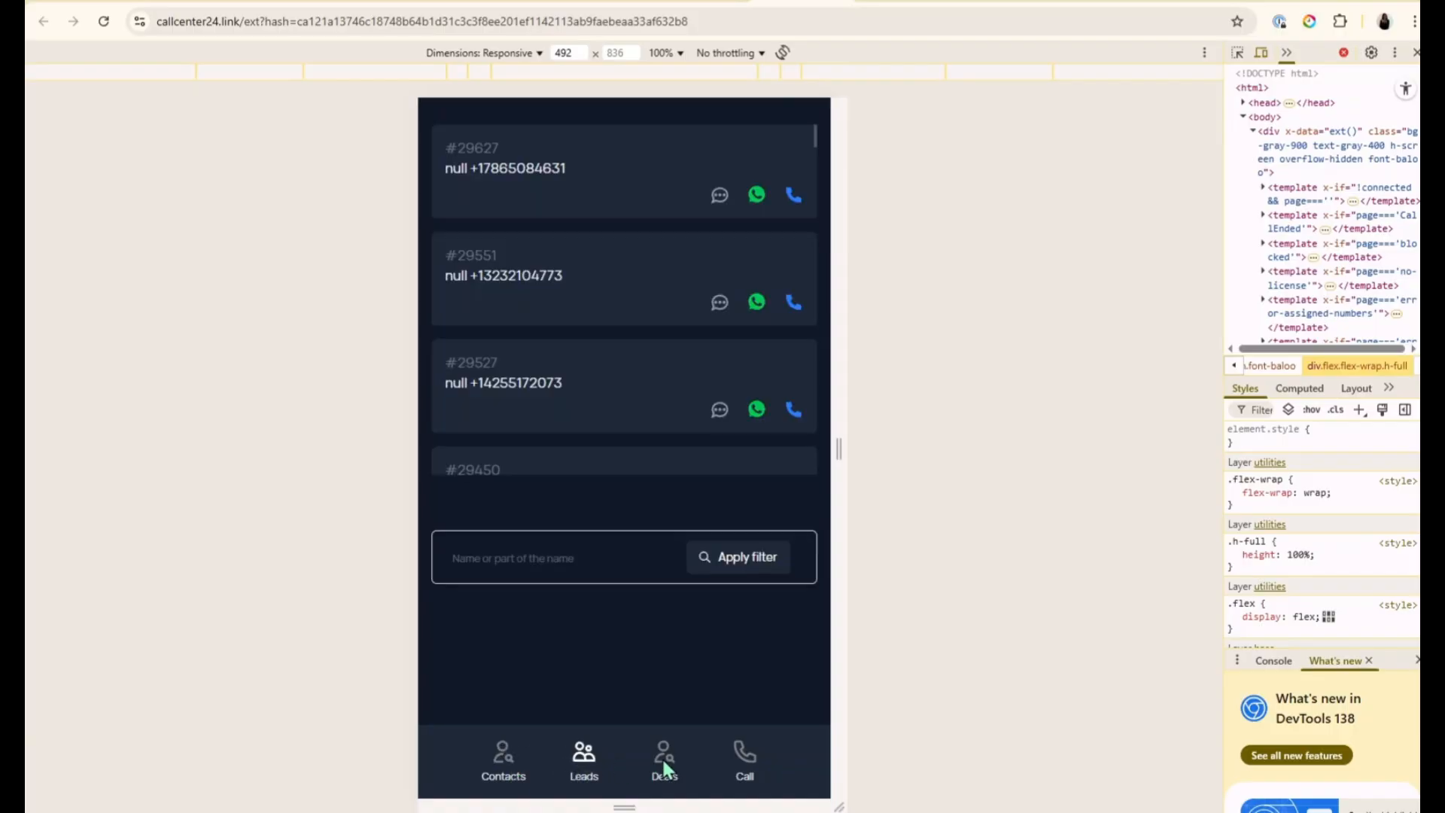
{"action": "left_click", "coordinate": [663, 774]}
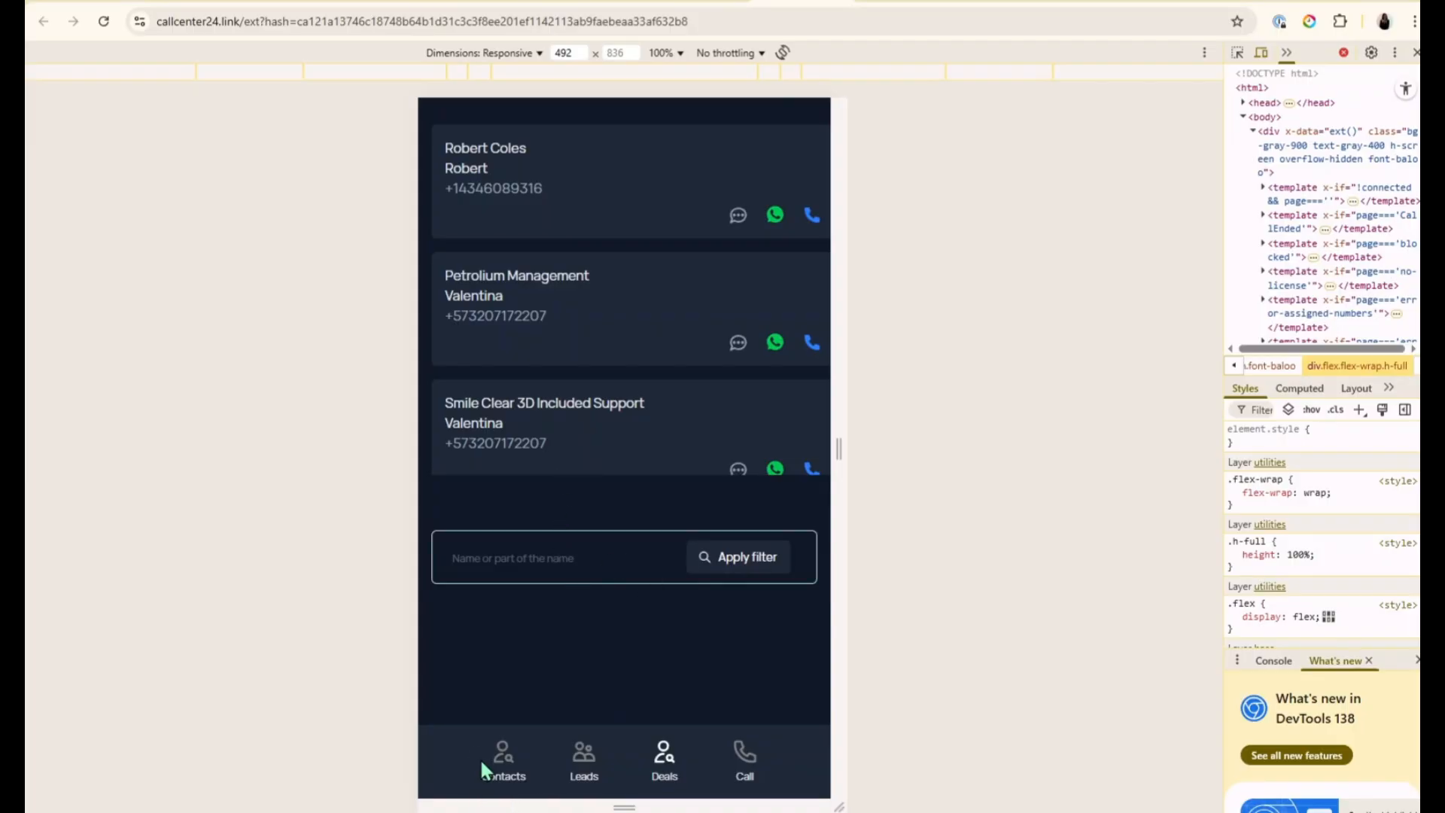
Return to the Contacts list in the mobile version and enter the contact's first name in the name filter.
{"action": "left_click", "coordinate": [501, 755]}
{"action": "left_click", "coordinate": [537, 565]}
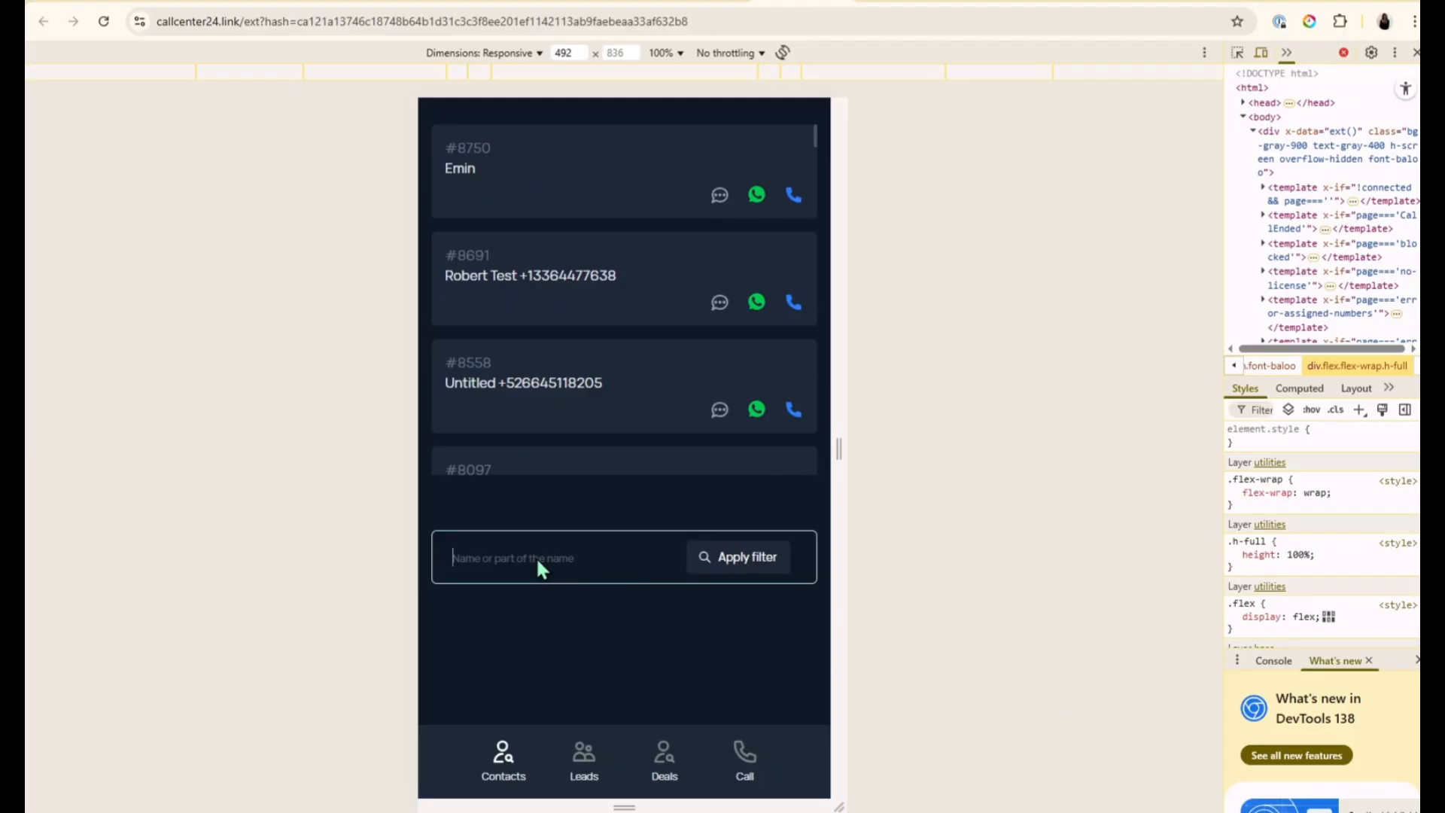
{"action": "type", "text": "anna test"}
{"action": "key", "text": "BackSpace"}
{"action": "key", "text": "BackSpace"}
{"action": "key", "text": "BackSpace"}
{"action": "key", "text": "BackSpace"}
{"action": "key", "text": "BackSpace"}
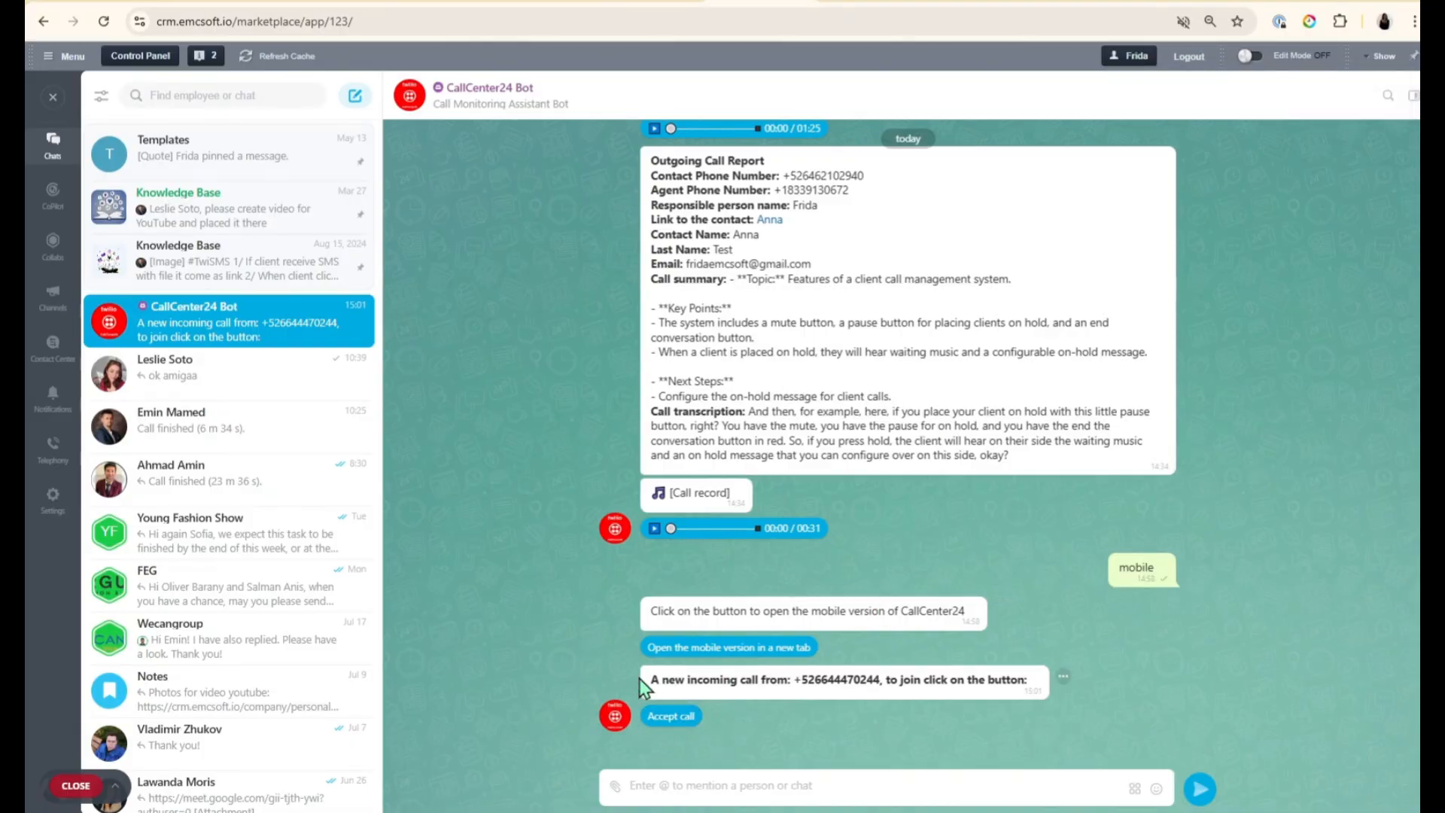
Review the incoming call notification in the CallCenter24 Bot chat and accept the call from it.
{"action": "left_click_drag", "start_coordinate": [900, 684], "coordinate": [1041, 679]}
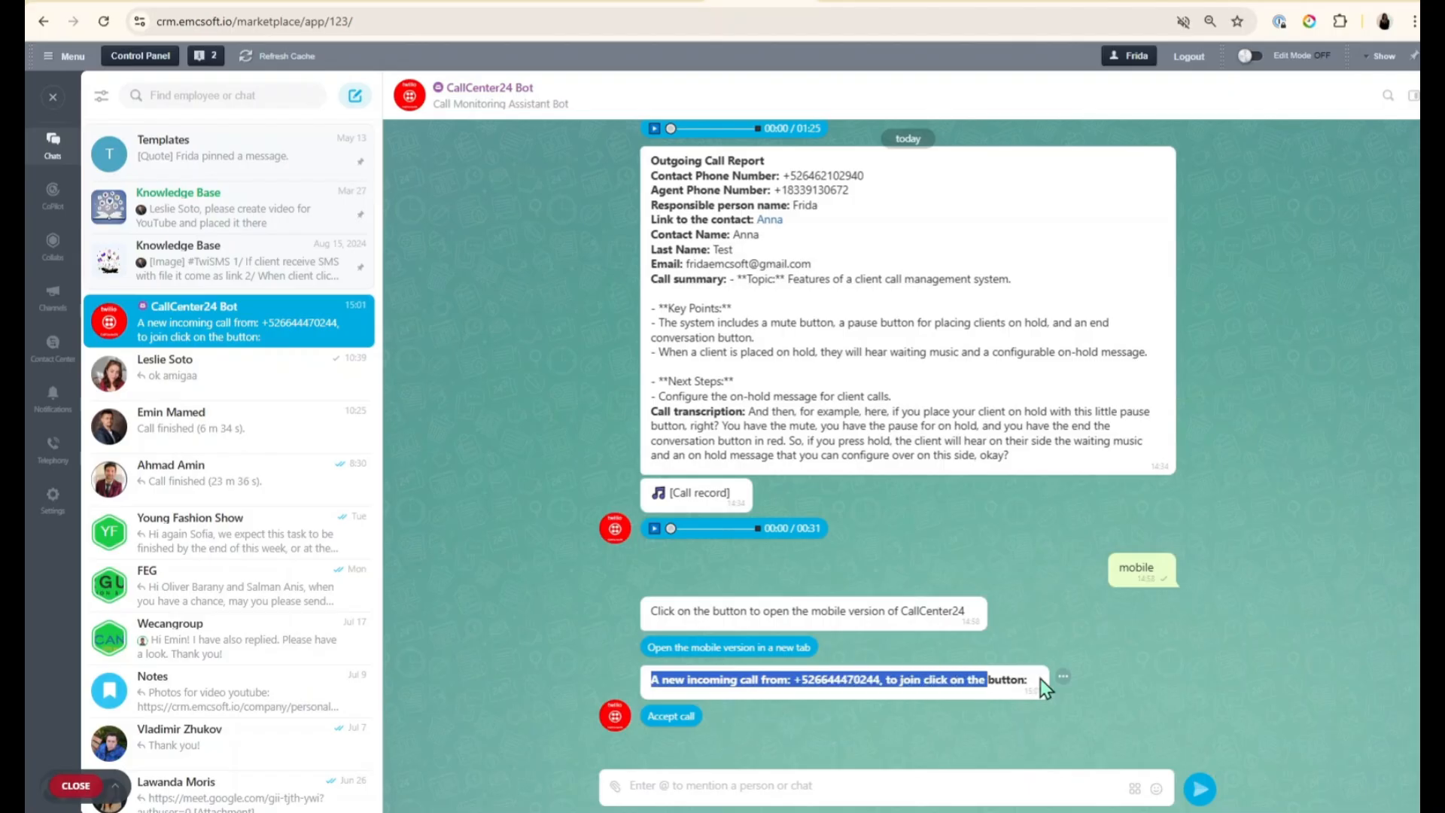
{"action": "left_click", "coordinate": [644, 699]}
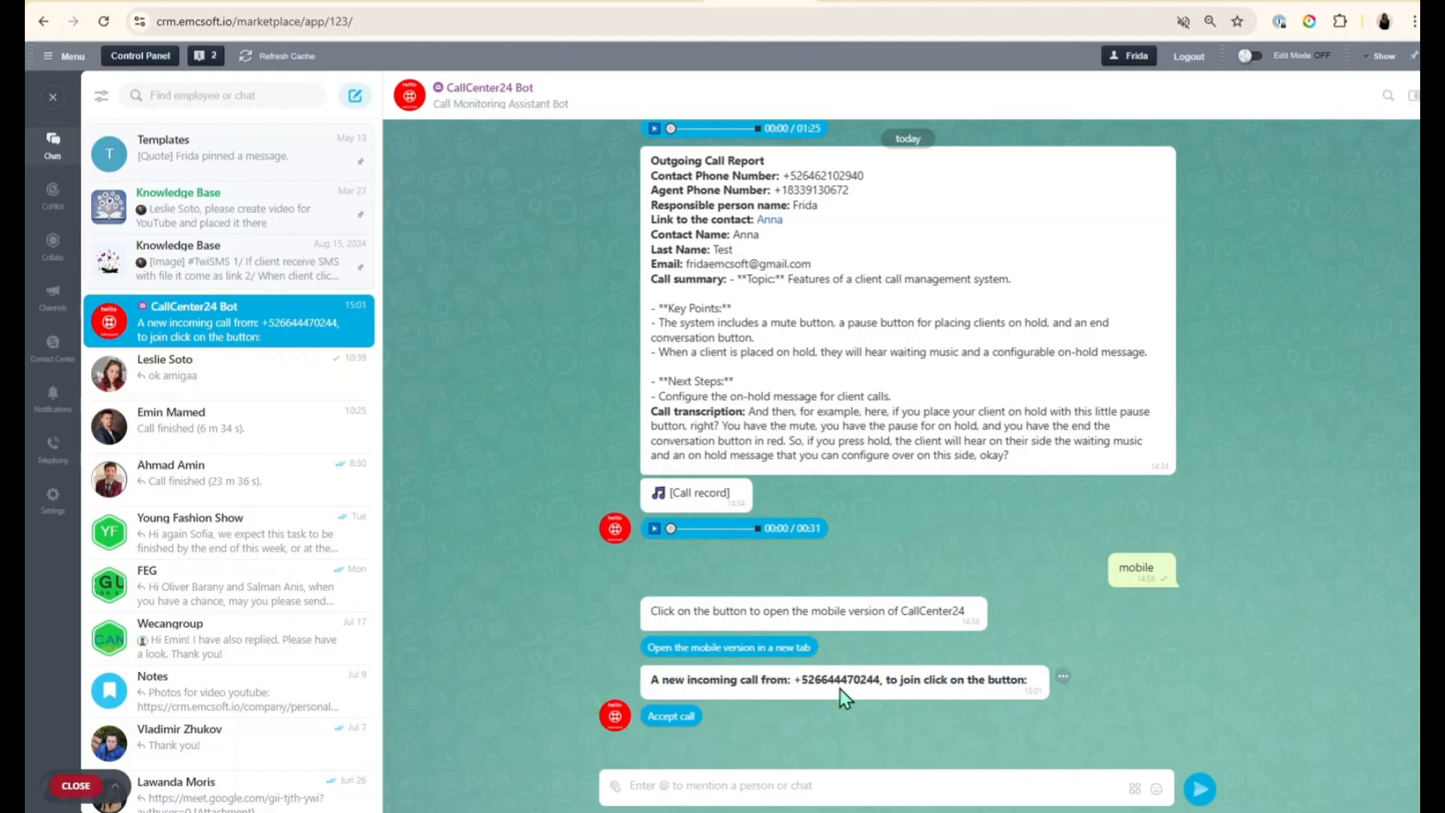
{"action": "left_click", "coordinate": [675, 717]}
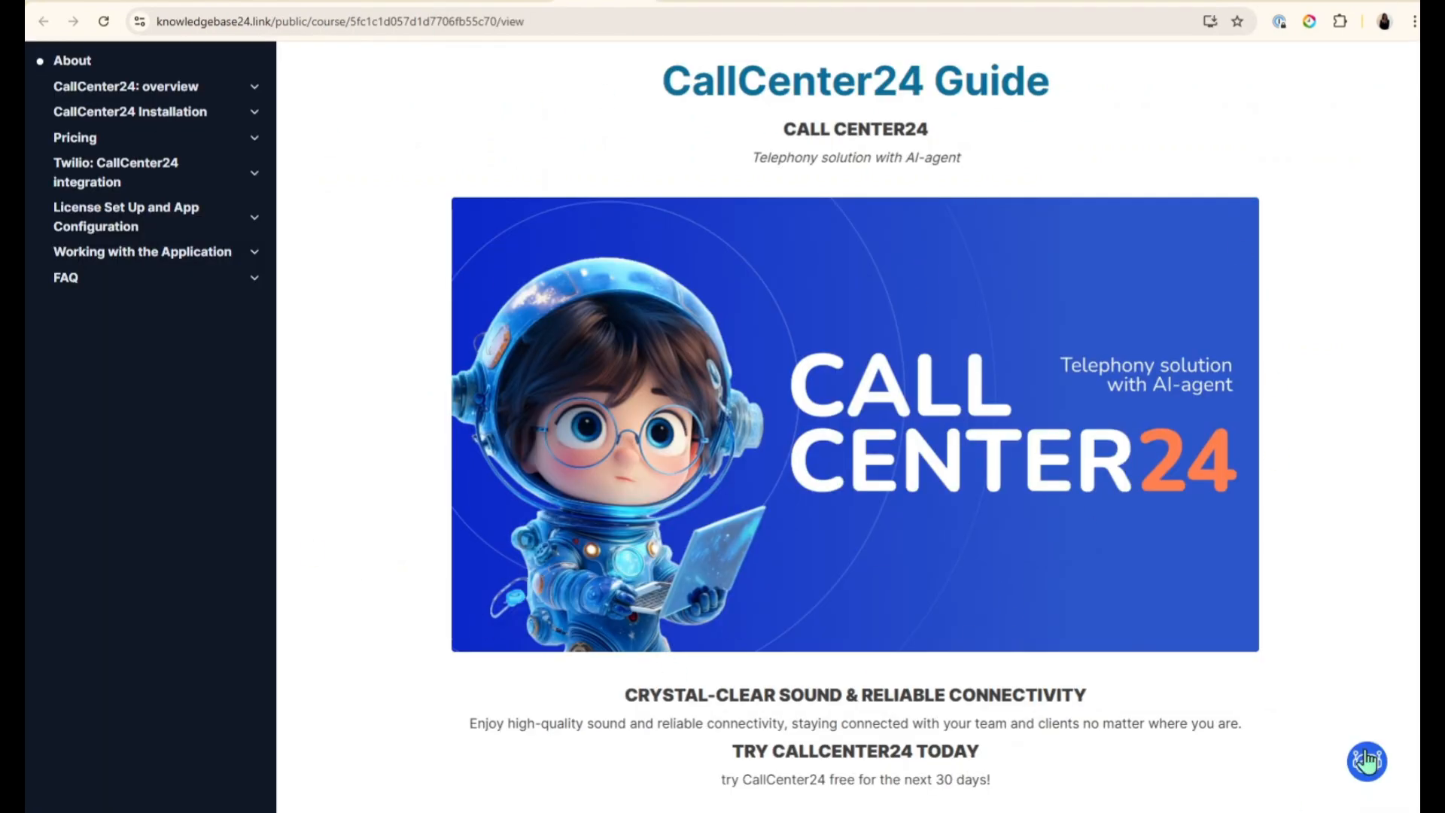
Ask the KnowledgeBase24 assistant in the CallCenter24 Guide "How to use power dialing".
{"action": "left_click", "coordinate": [1373, 767]}
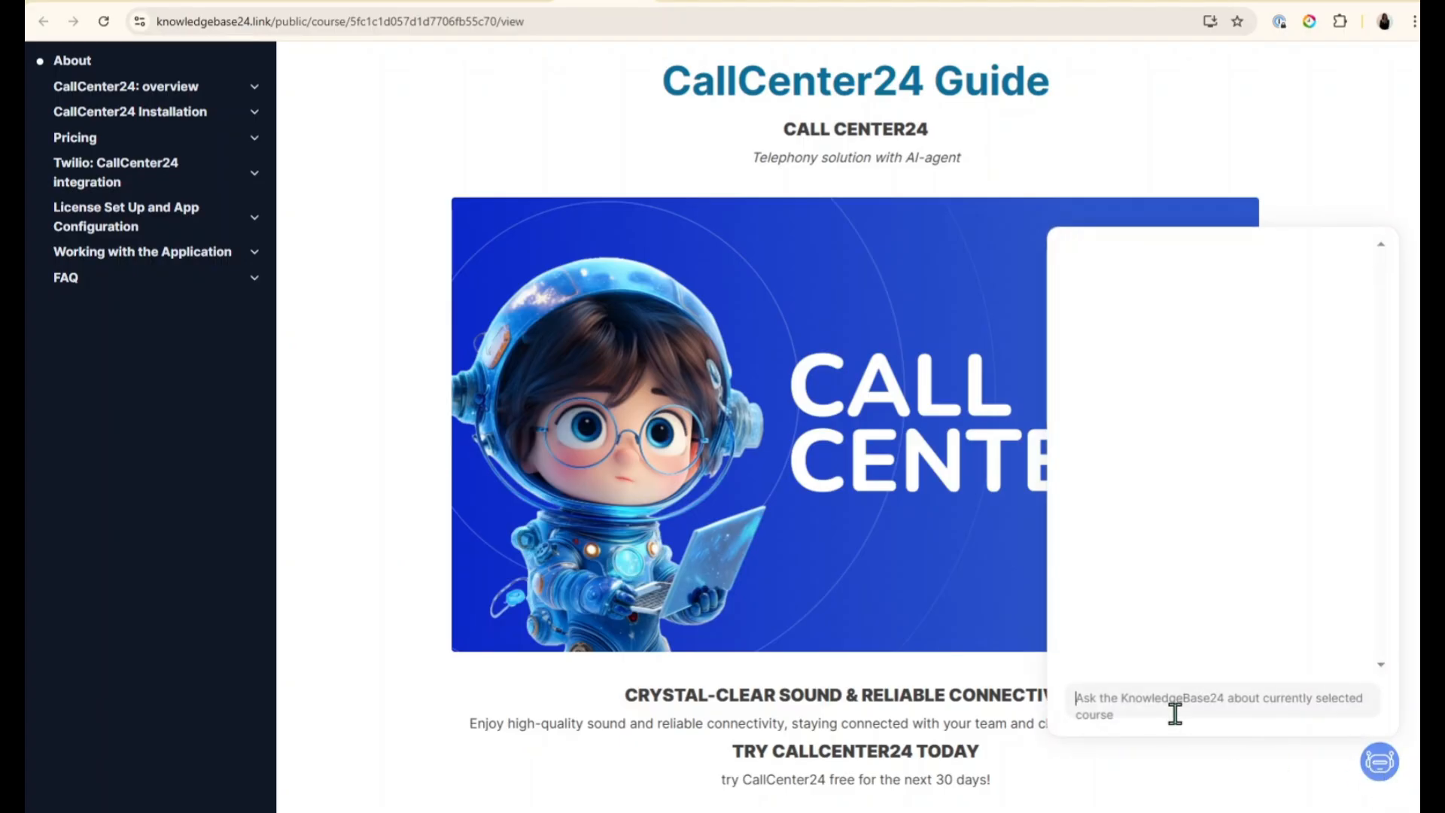
{"action": "type", "text": "How to use power di"}
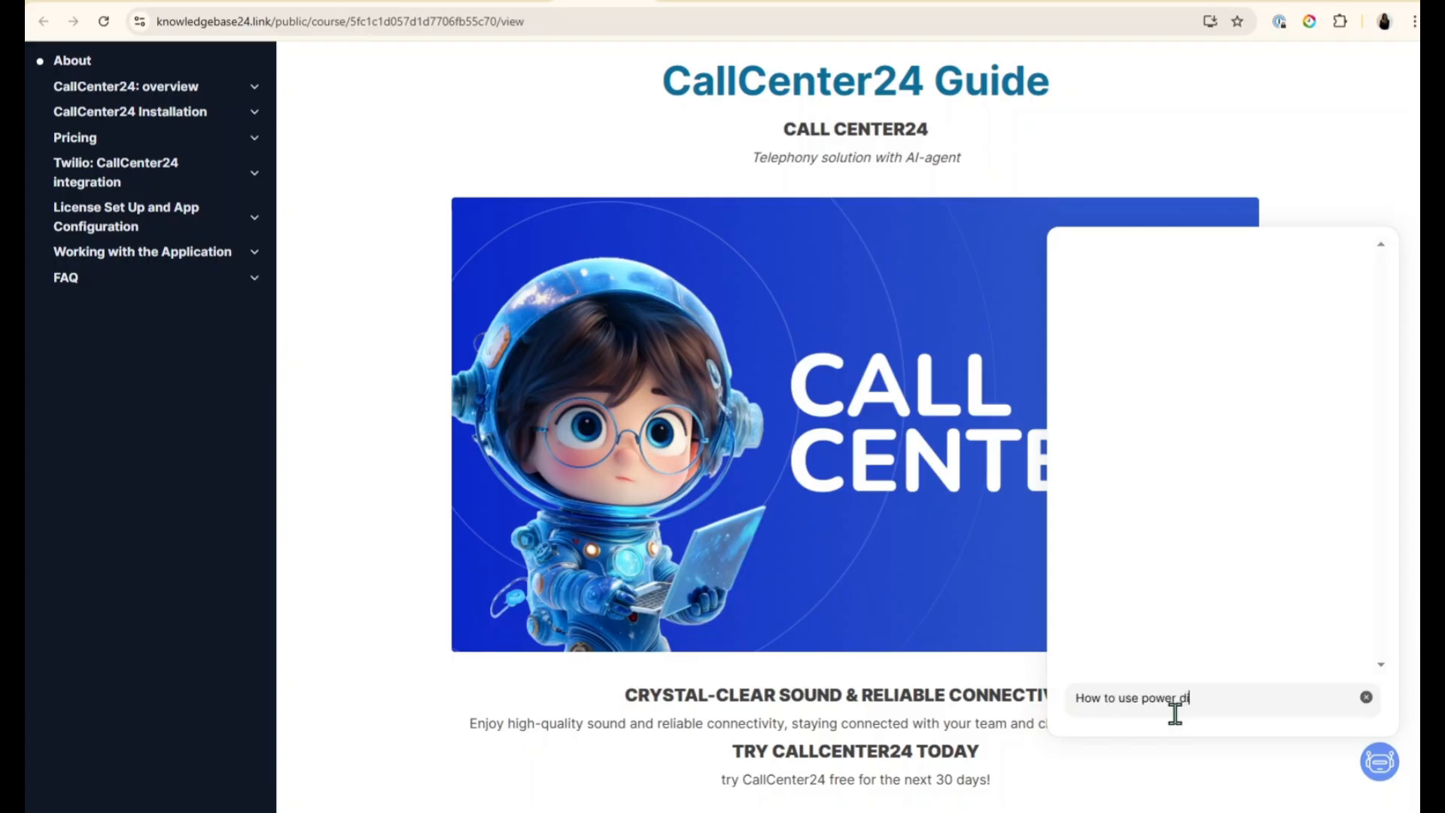
{"action": "type", "text": "aling"}
{"action": "key", "text": "Return"}
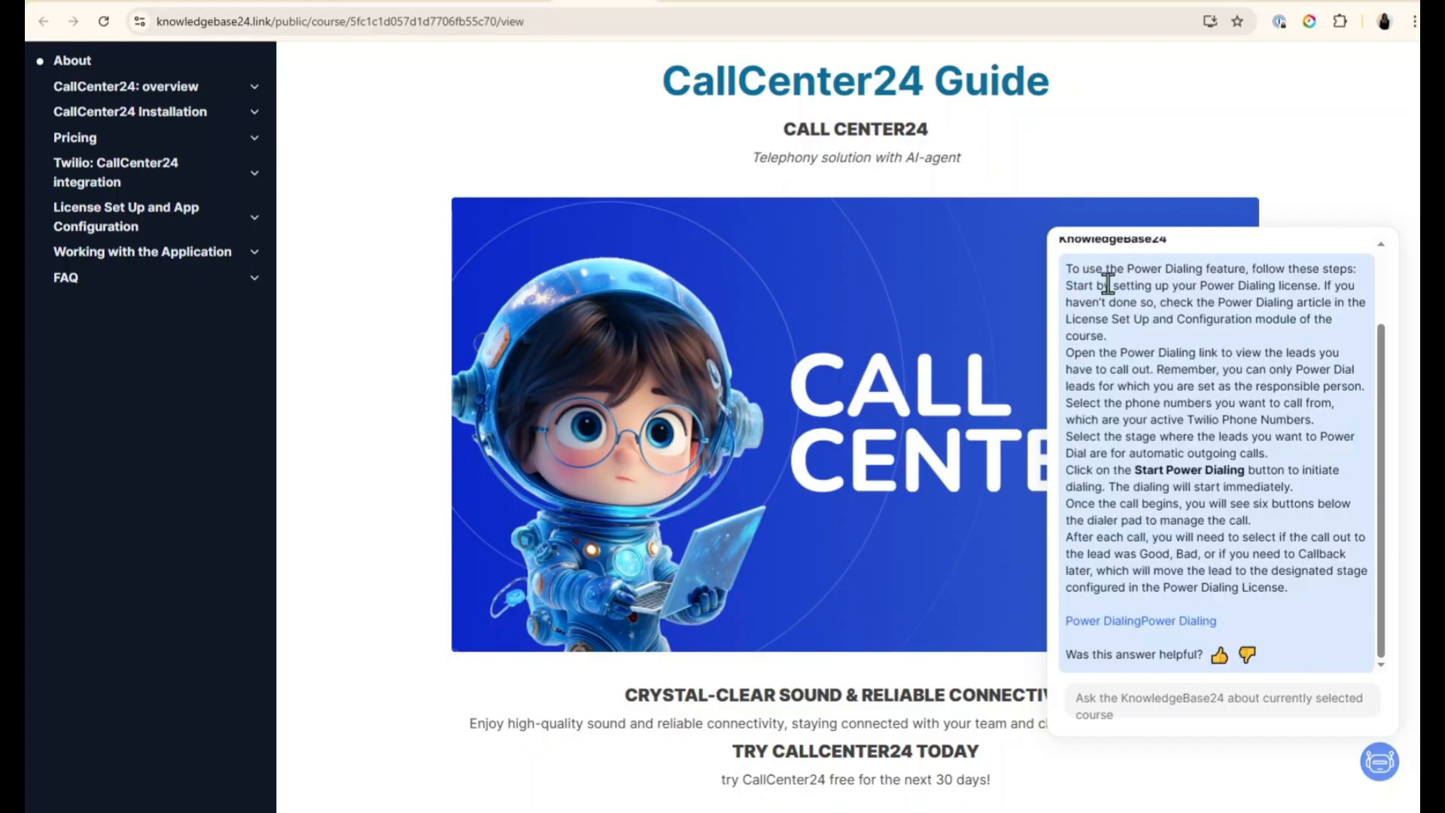
Open the Power Dialing setup article linked in the assistant's answer, close the chat, and read through the license configuration instructions.
{"action": "left_click", "coordinate": [1110, 631]}
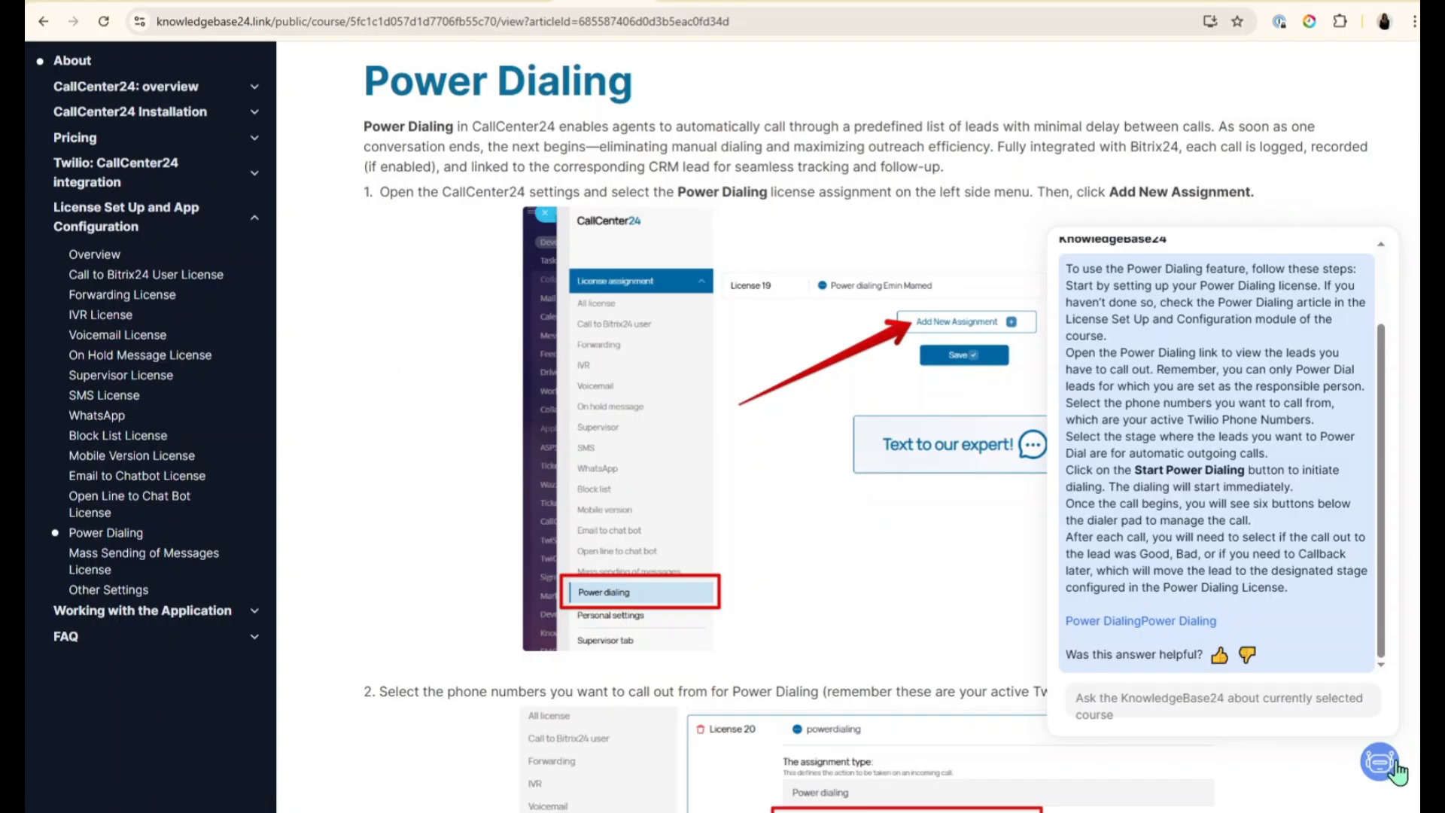
{"action": "left_click", "coordinate": [1386, 764]}
{"action": "scroll", "coordinate": [1306, 402], "scroll_direction": "down", "scroll_amount": 15}
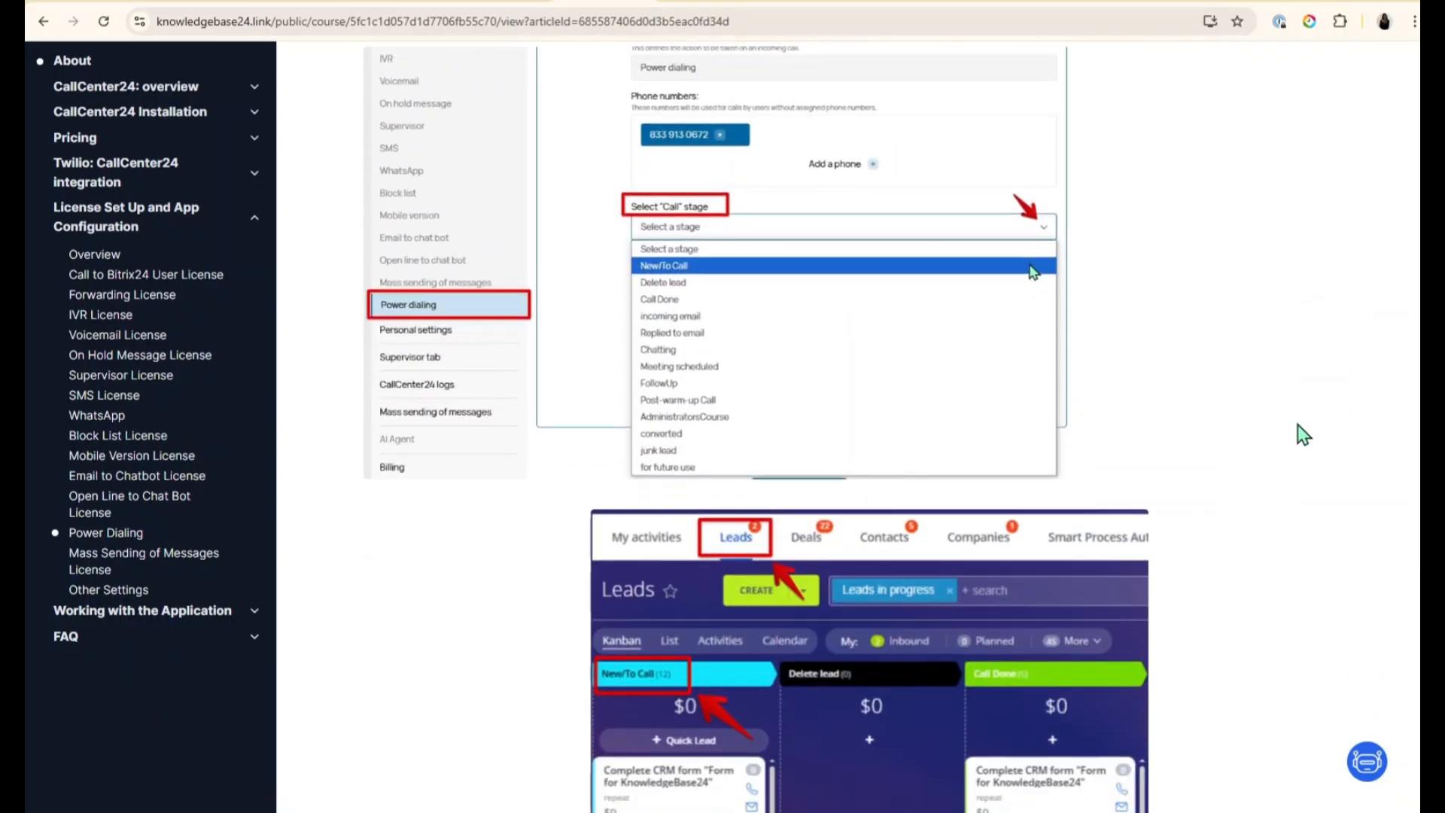
{"action": "scroll", "coordinate": [1101, 512], "scroll_direction": "down", "scroll_amount": 20}
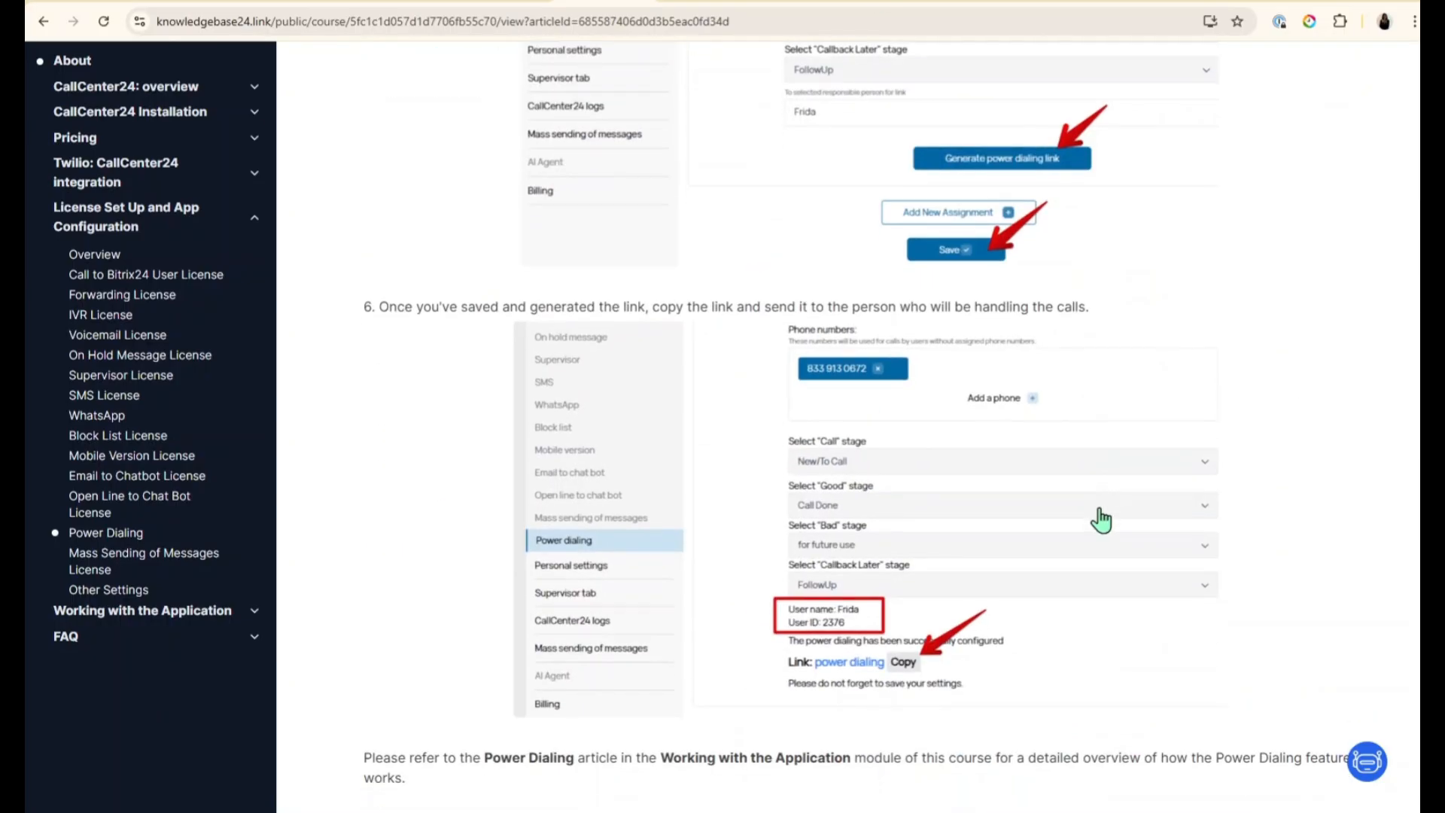
Reopen the assistant chat, follow its second Power Dialing link, and look through the Power Dialing: Guide article.
{"action": "left_click", "coordinate": [1366, 765]}
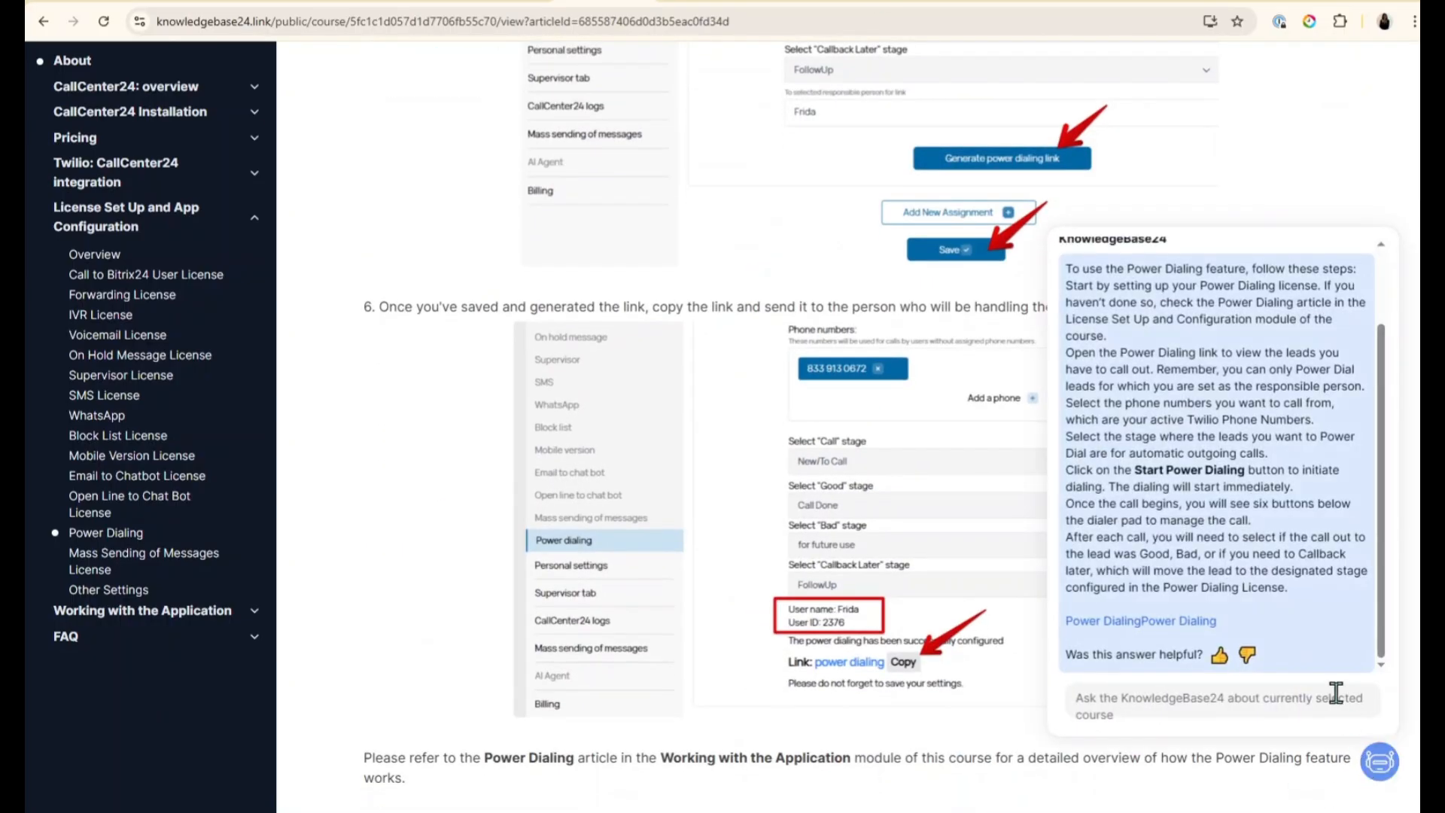
{"action": "left_click", "coordinate": [1205, 630]}
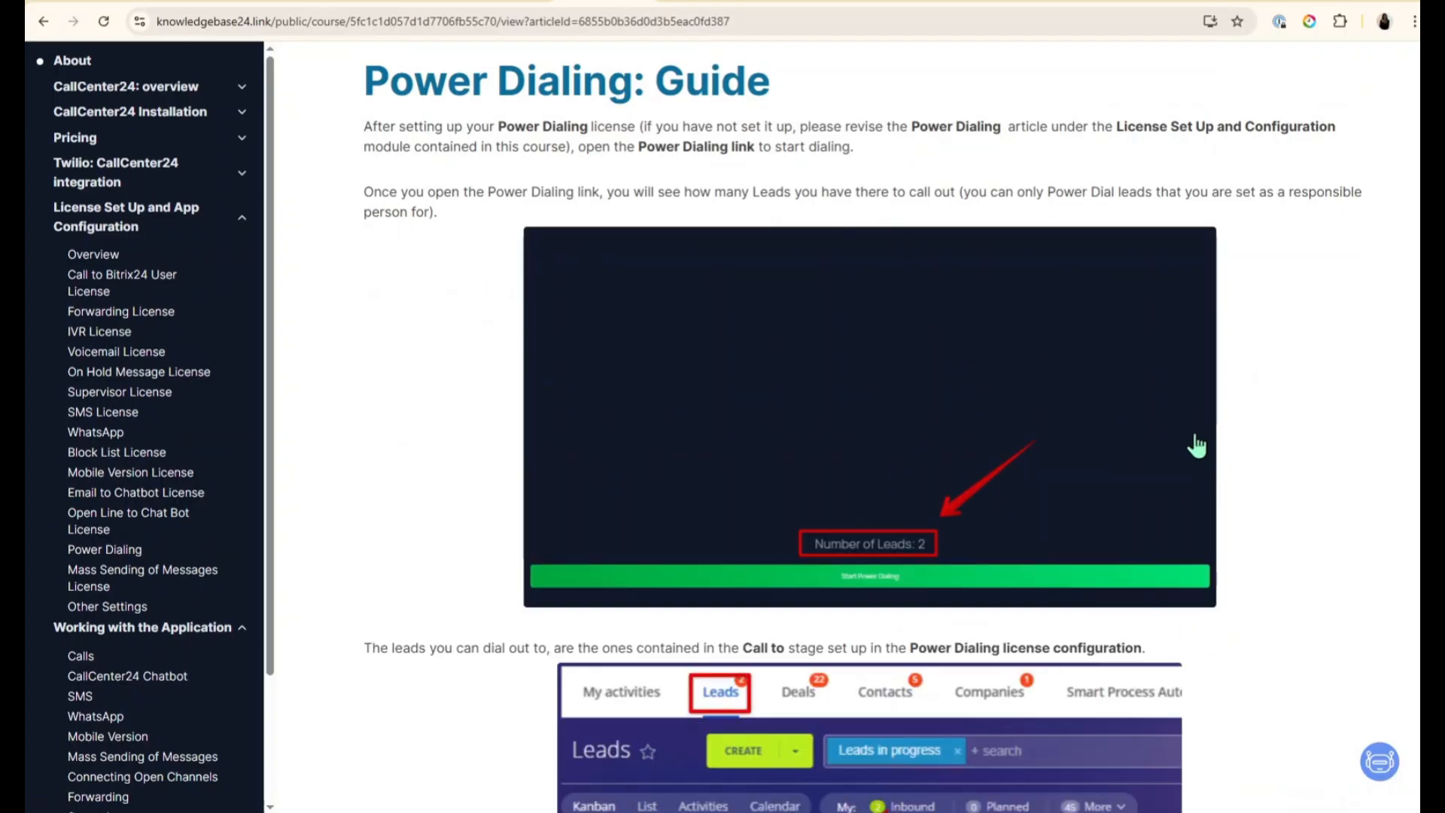
{"action": "scroll", "coordinate": [1396, 414], "scroll_direction": "down", "scroll_amount": 15}
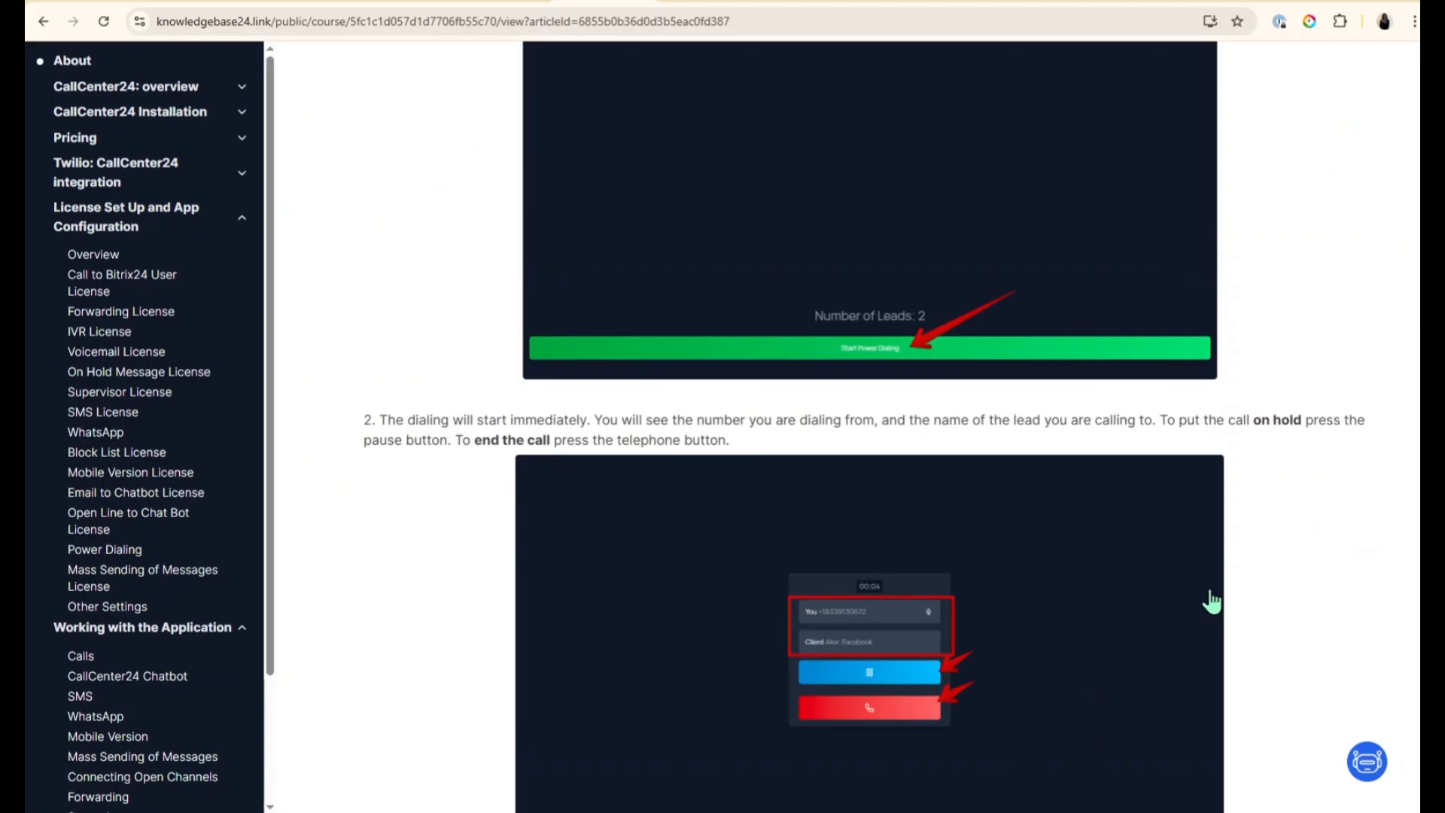
{"action": "scroll", "coordinate": [1213, 600], "scroll_direction": "down", "scroll_amount": 6}
{"action": "scroll", "coordinate": [1213, 603], "scroll_direction": "up", "scroll_amount": 10}
{"action": "scroll", "coordinate": [1212, 600], "scroll_direction": "up", "scroll_amount": 10}
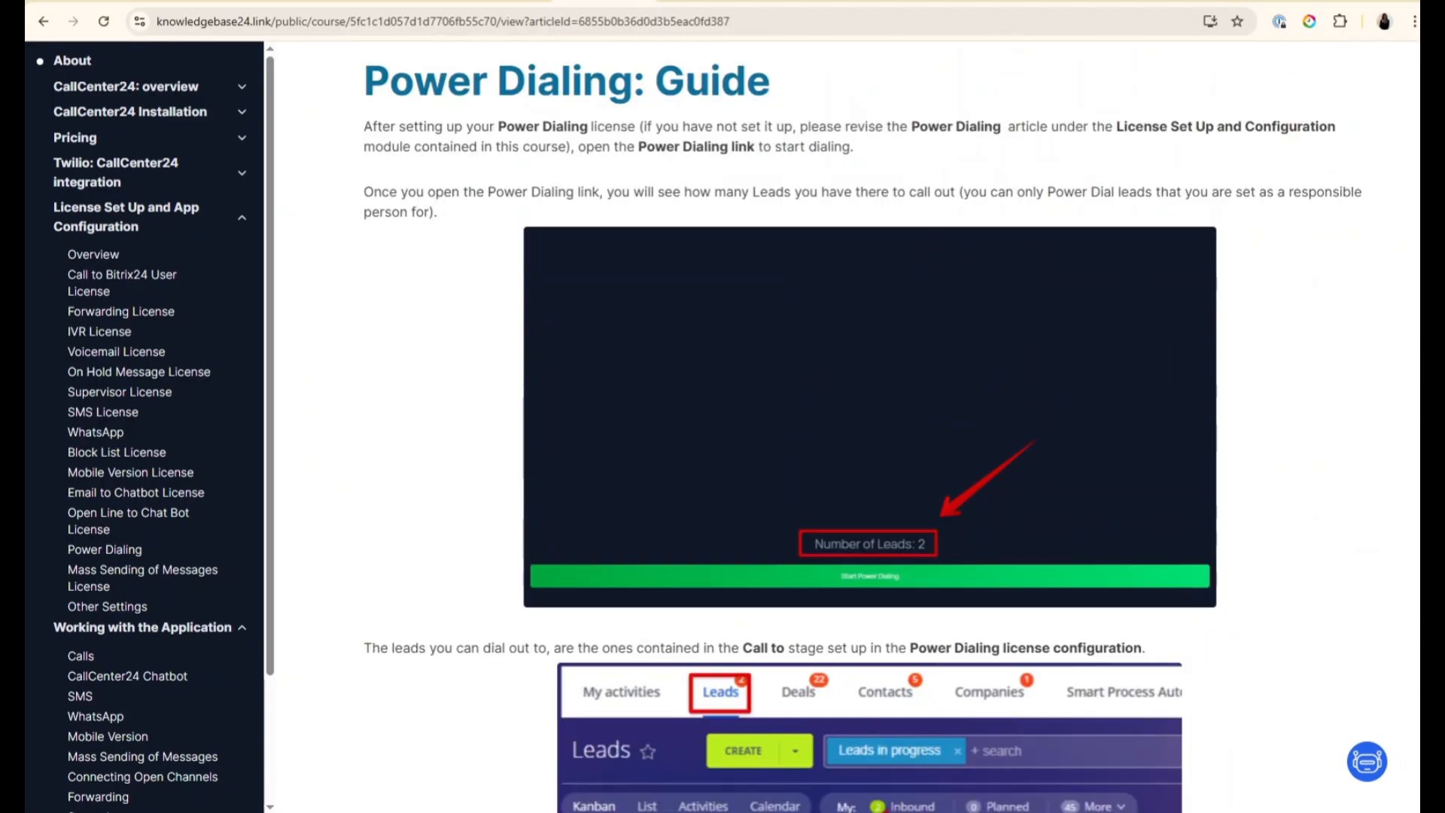